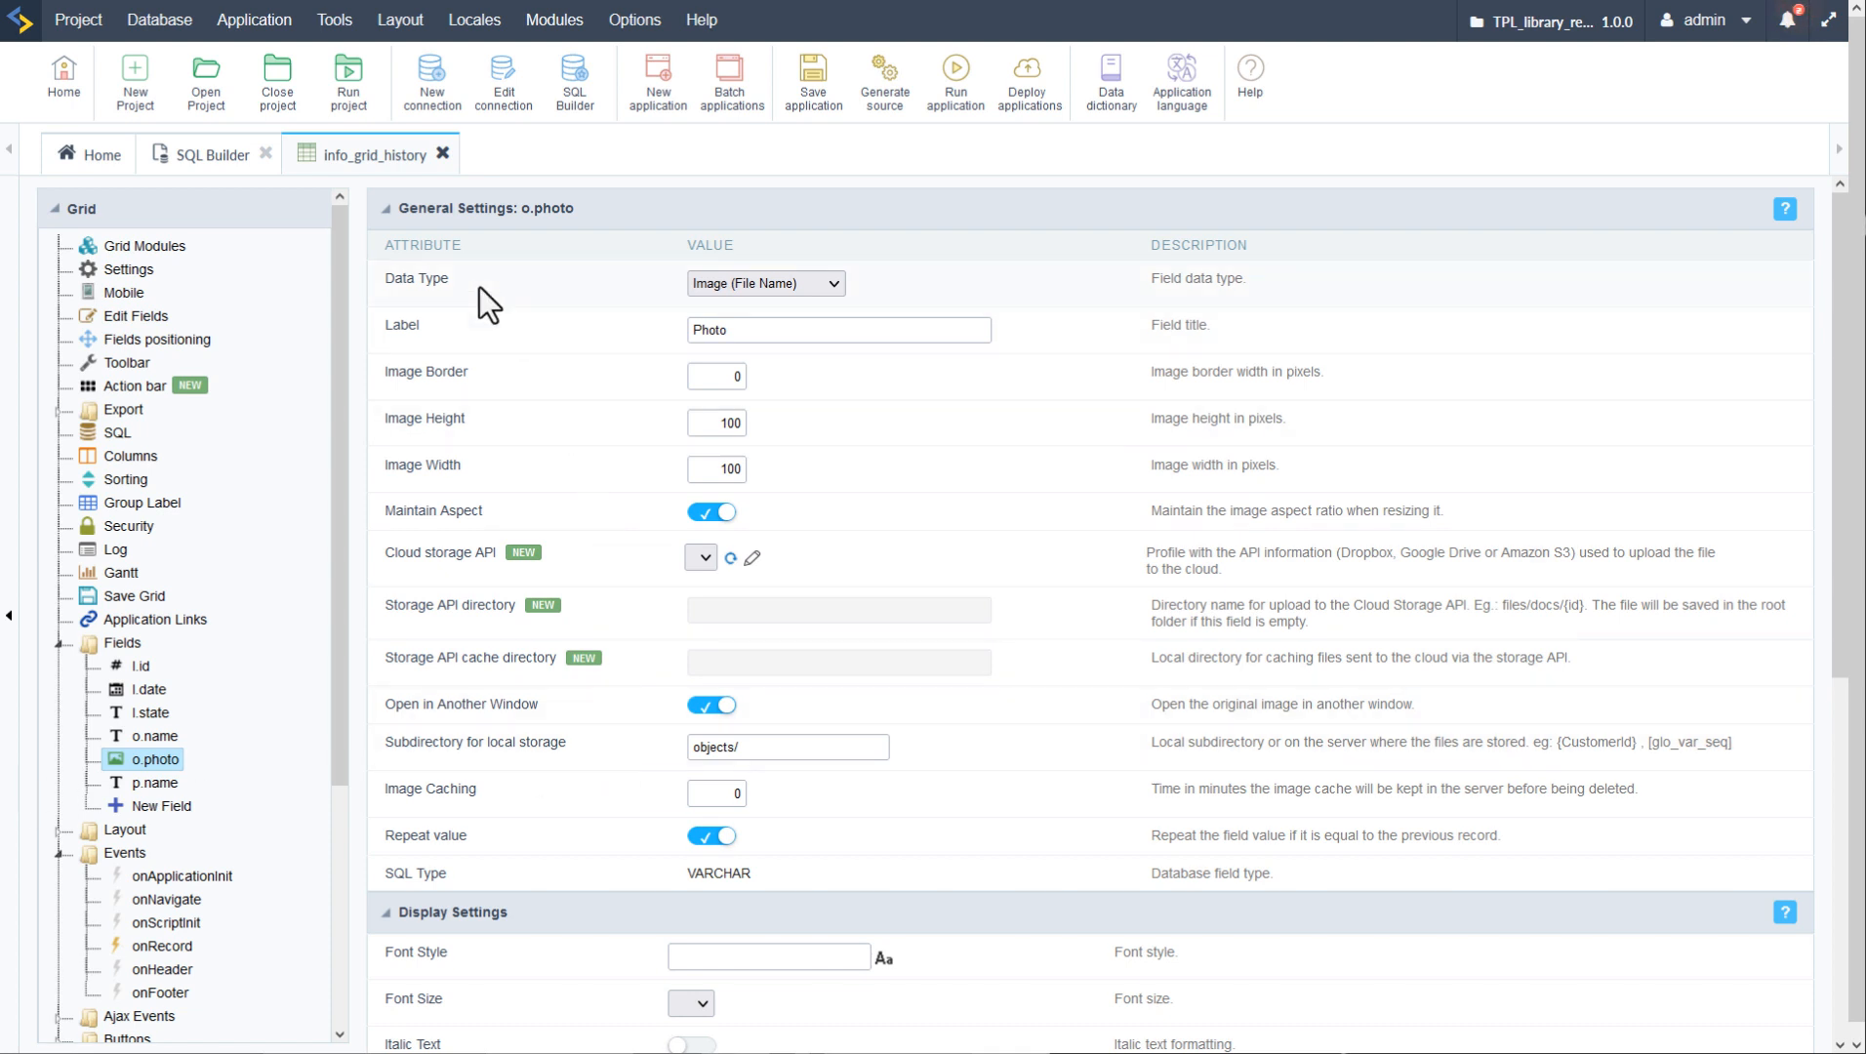
# - Close the info_grid_history and SQL Builder tabs to return to the Home application list
pyautogui.click(442, 154)
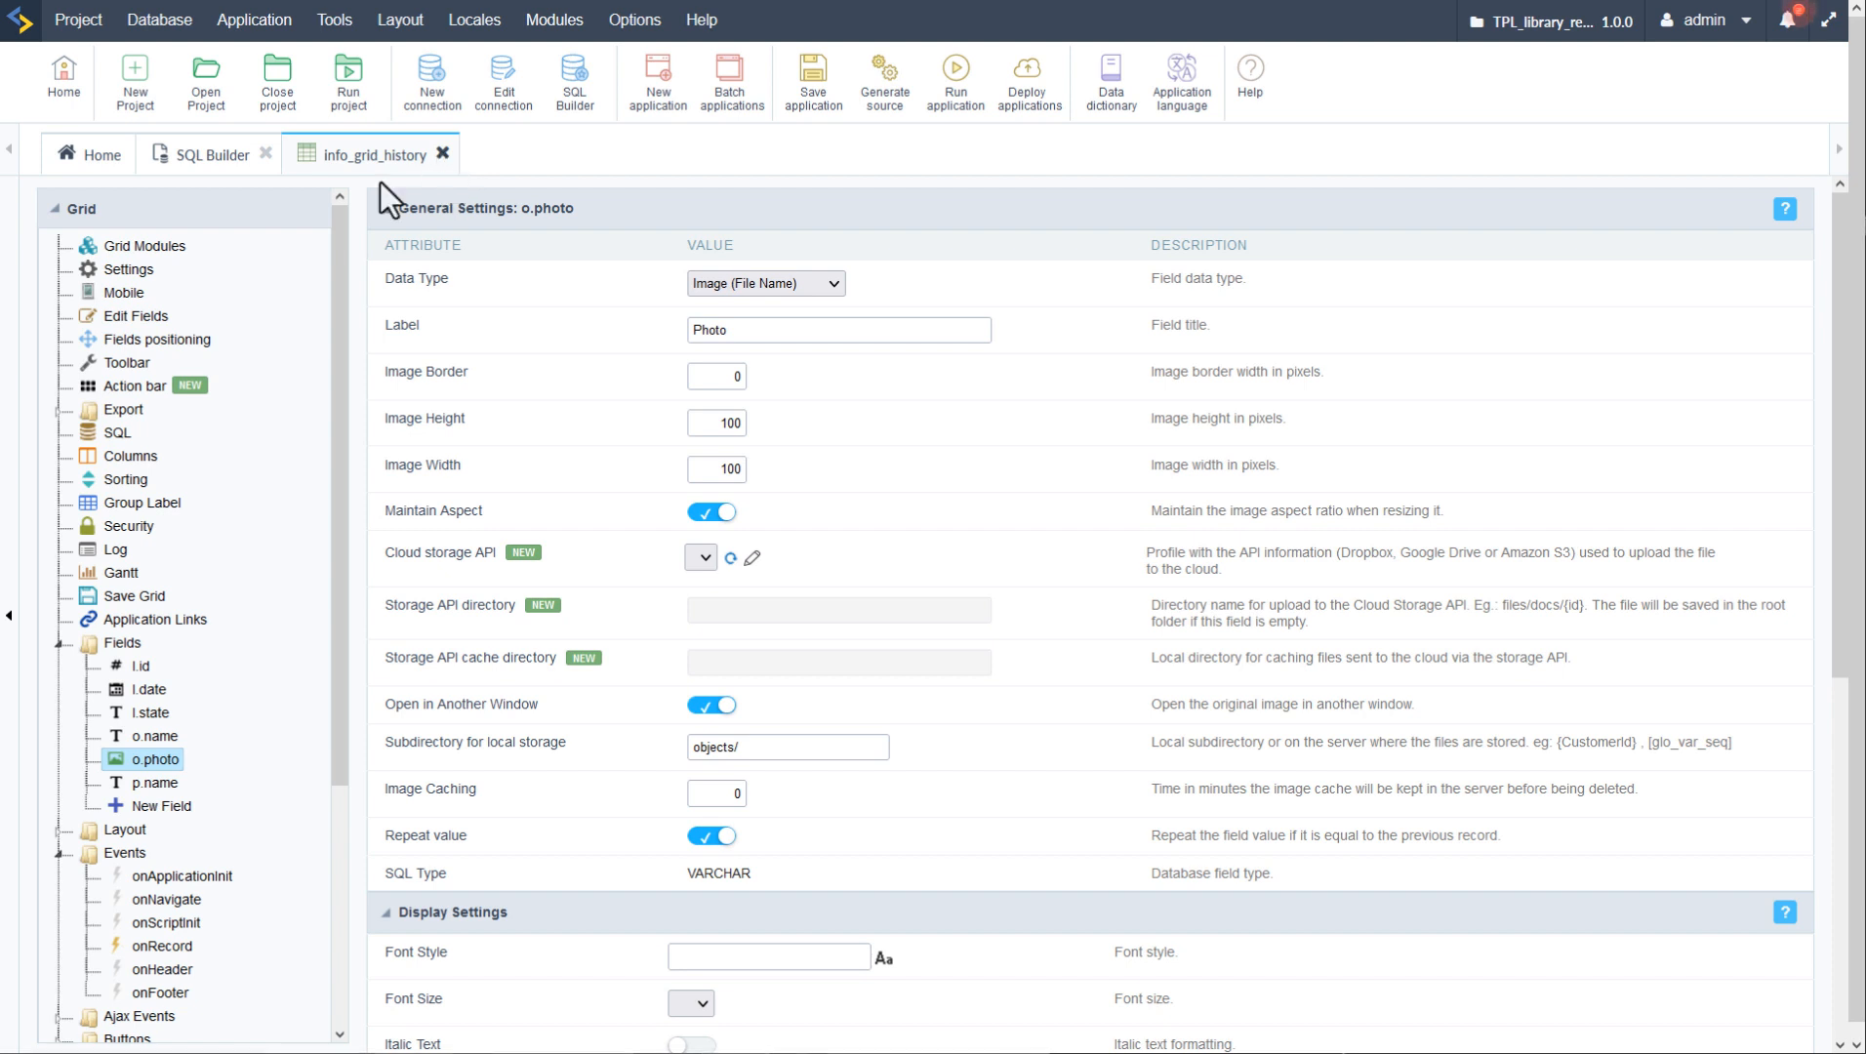
pyautogui.click(265, 154)
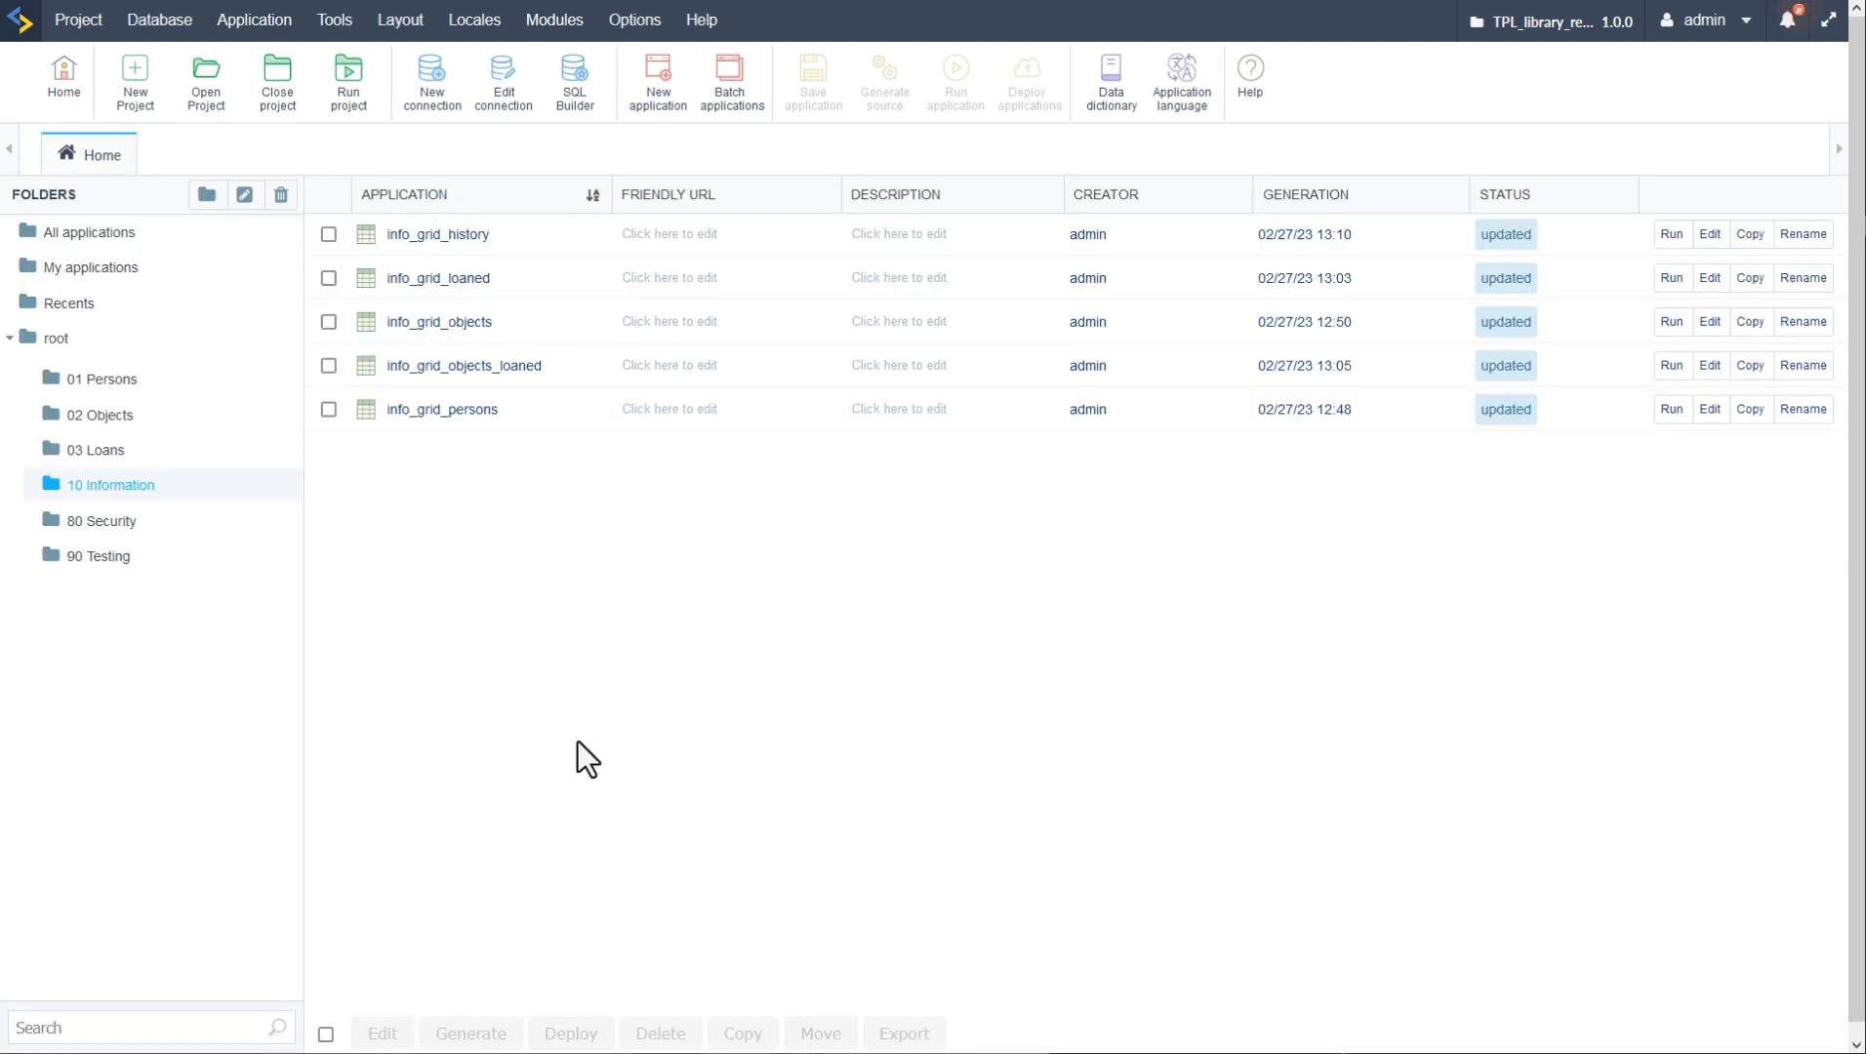
# - In the 80 Security folder, start the Modules > Security wizard with Create New
pyautogui.click(106, 522)
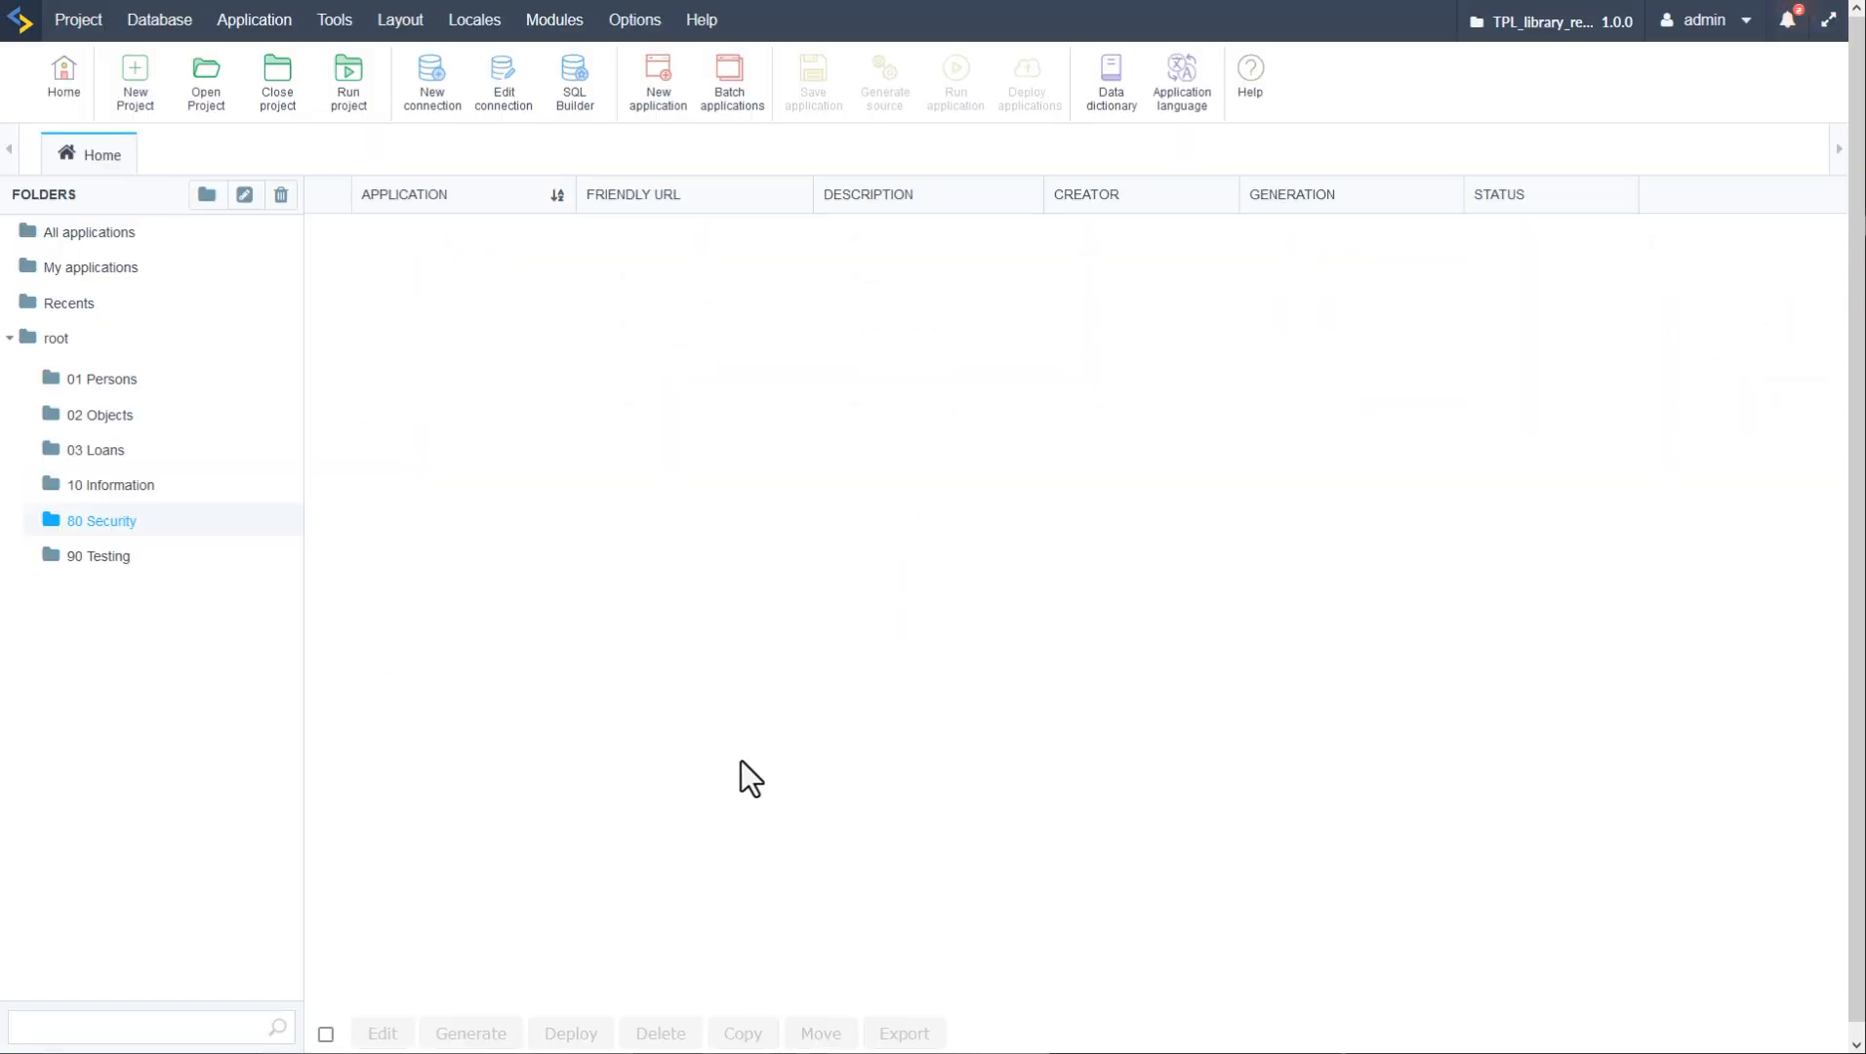
pyautogui.click(555, 22)
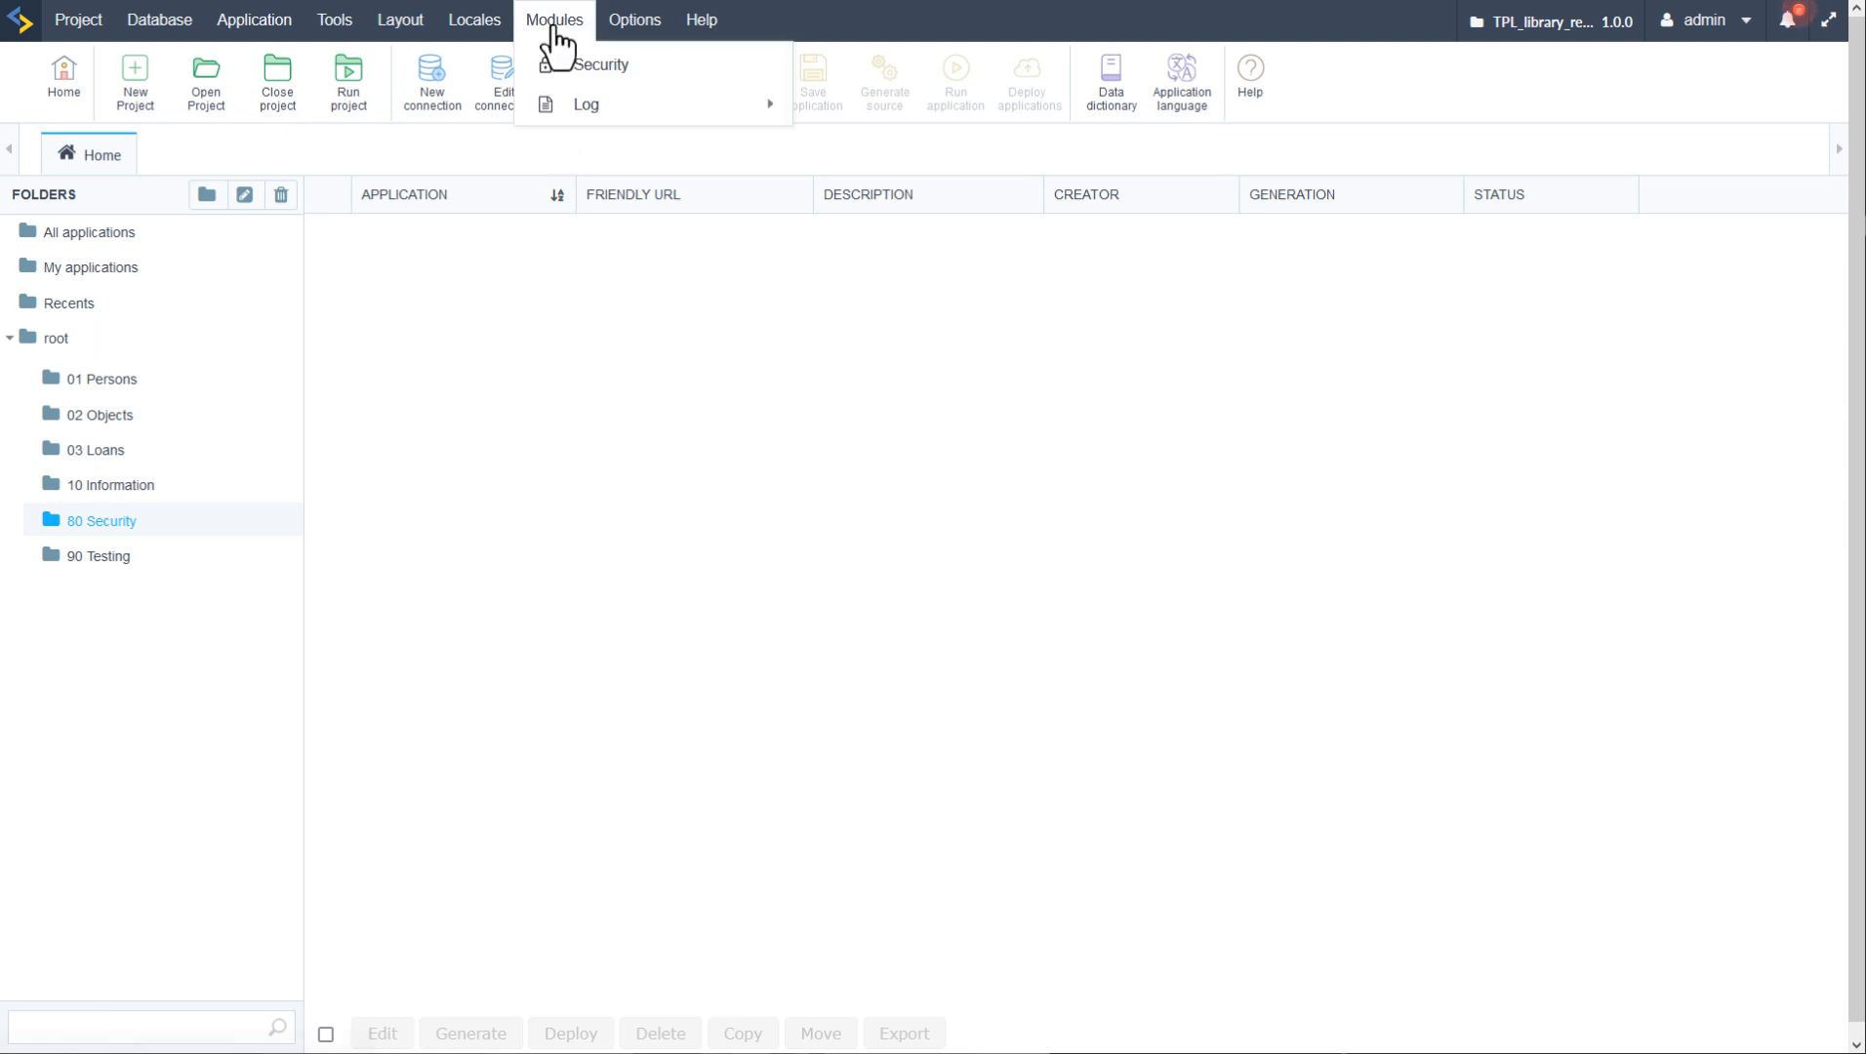
pyautogui.click(566, 67)
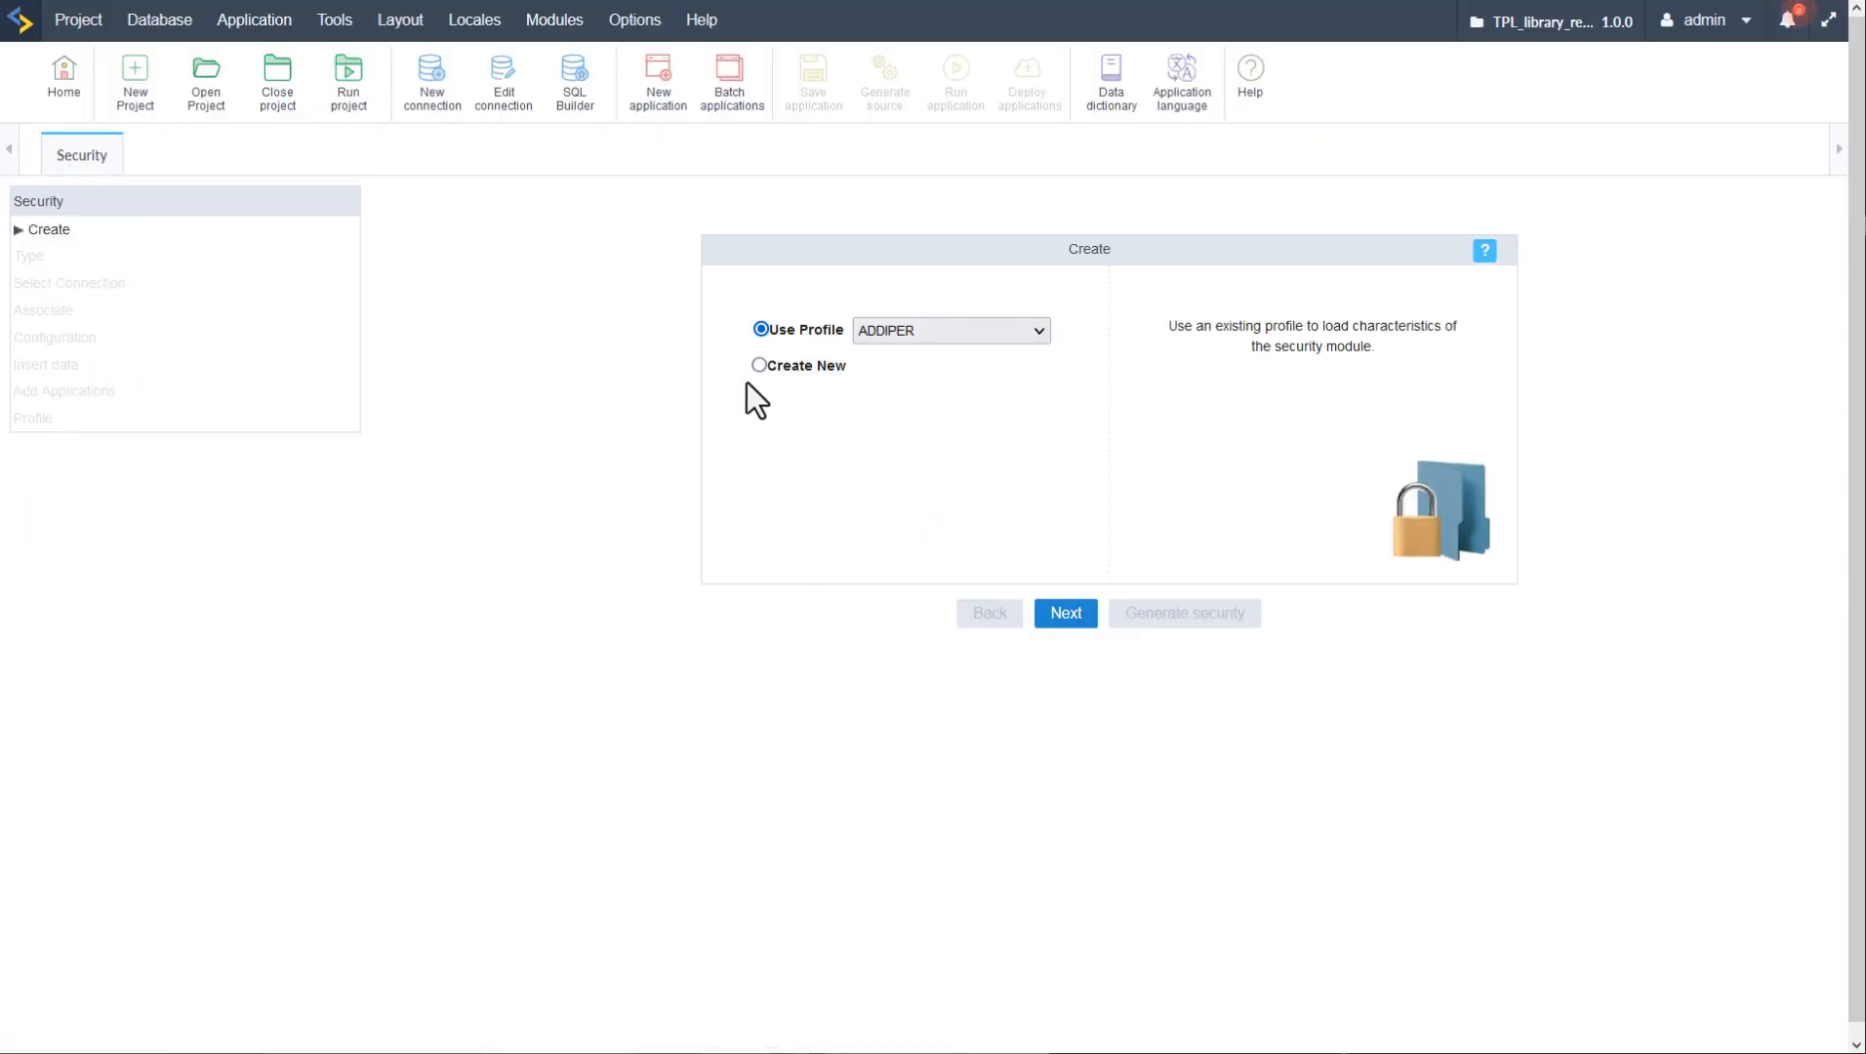
pyautogui.click(761, 364)
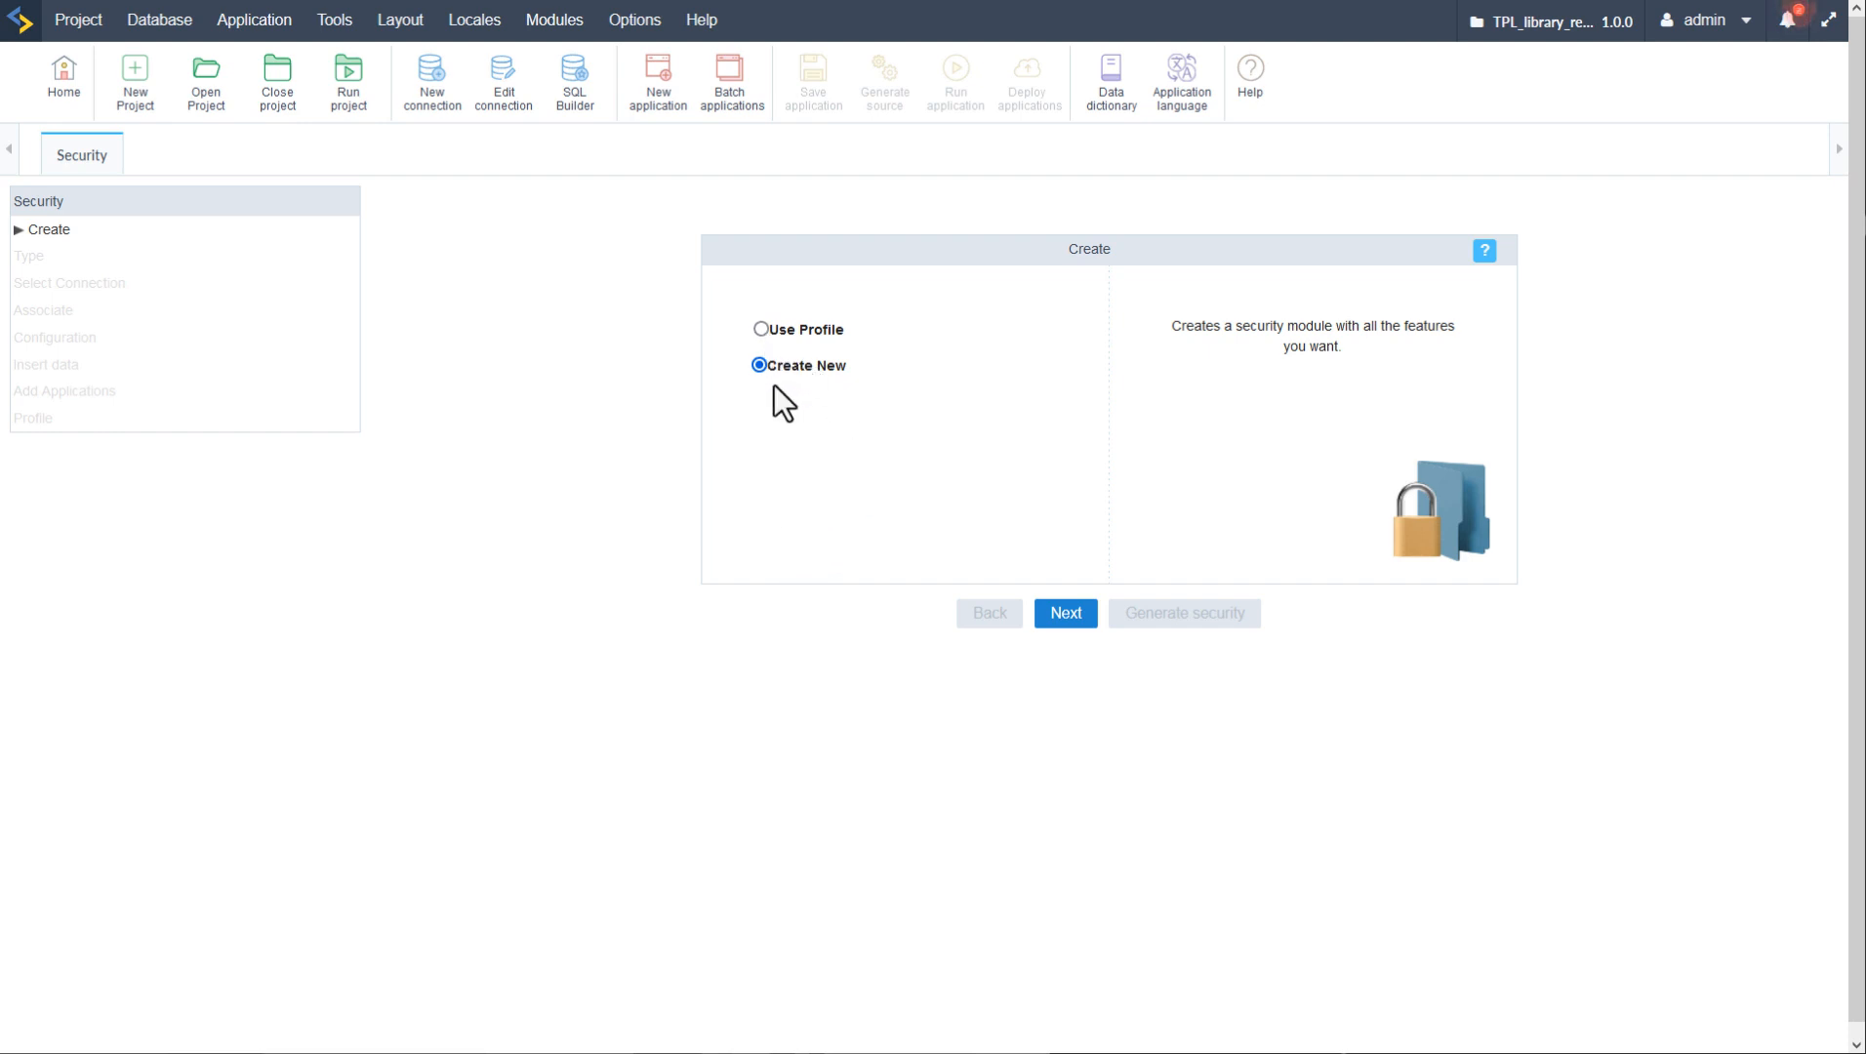
# - Browse the saved profiles, then go back to Create New and continue to the security type
pyautogui.click(760, 329)
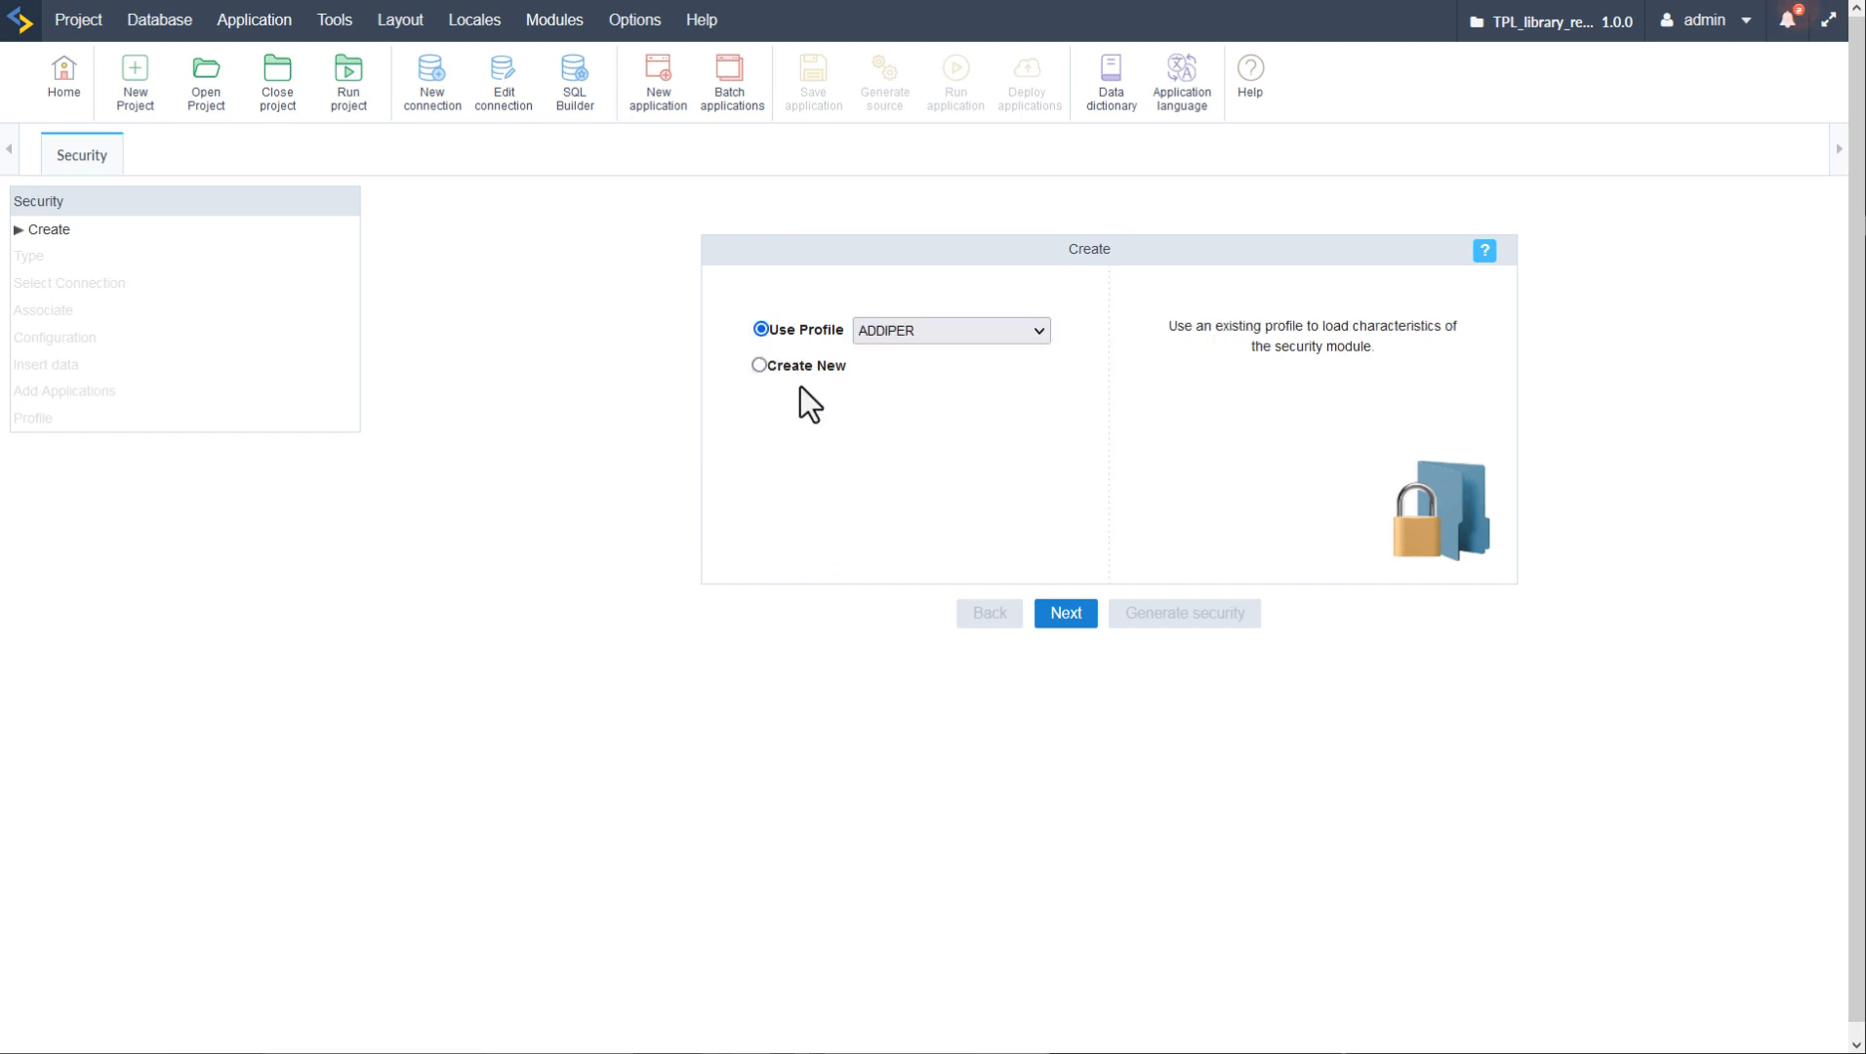
pyautogui.click(960, 329)
pyautogui.scroll(-10, 968, 459)
pyautogui.scroll(-20, 966, 487)
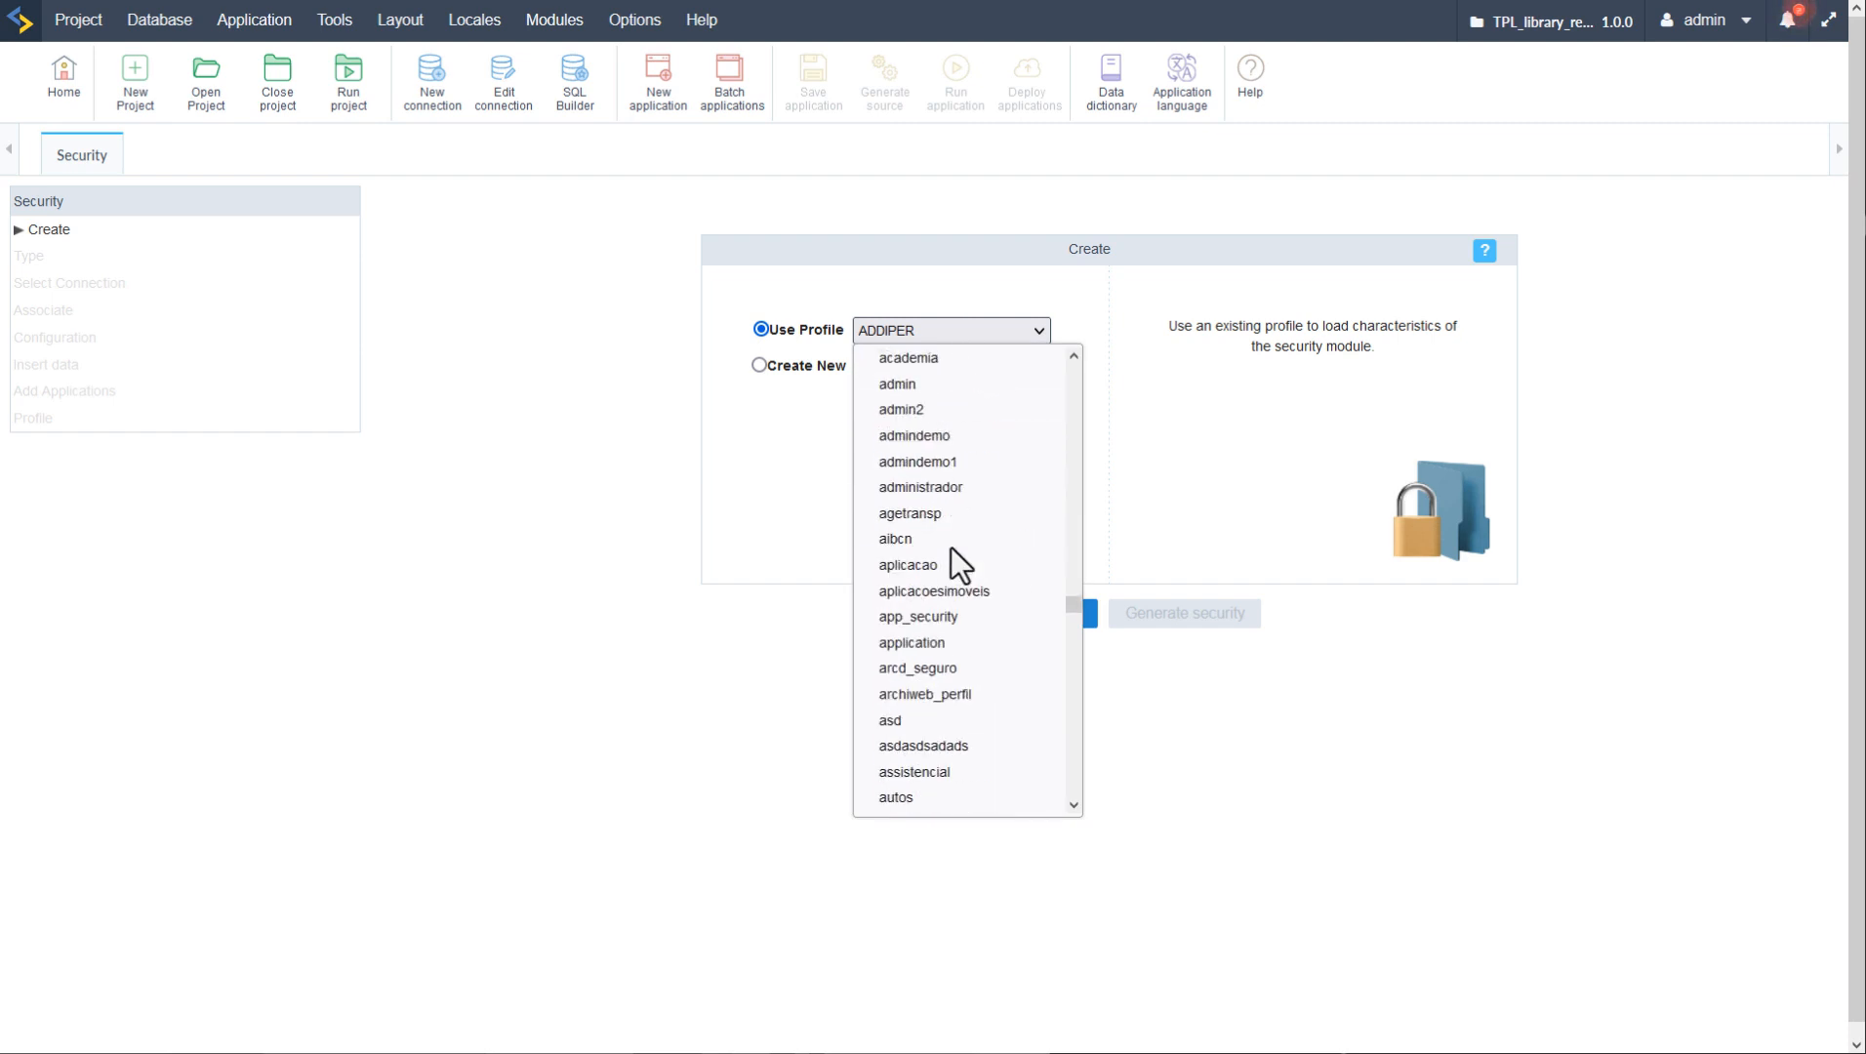
pyautogui.scroll(-8, 965, 625)
pyautogui.scroll(5, 966, 615)
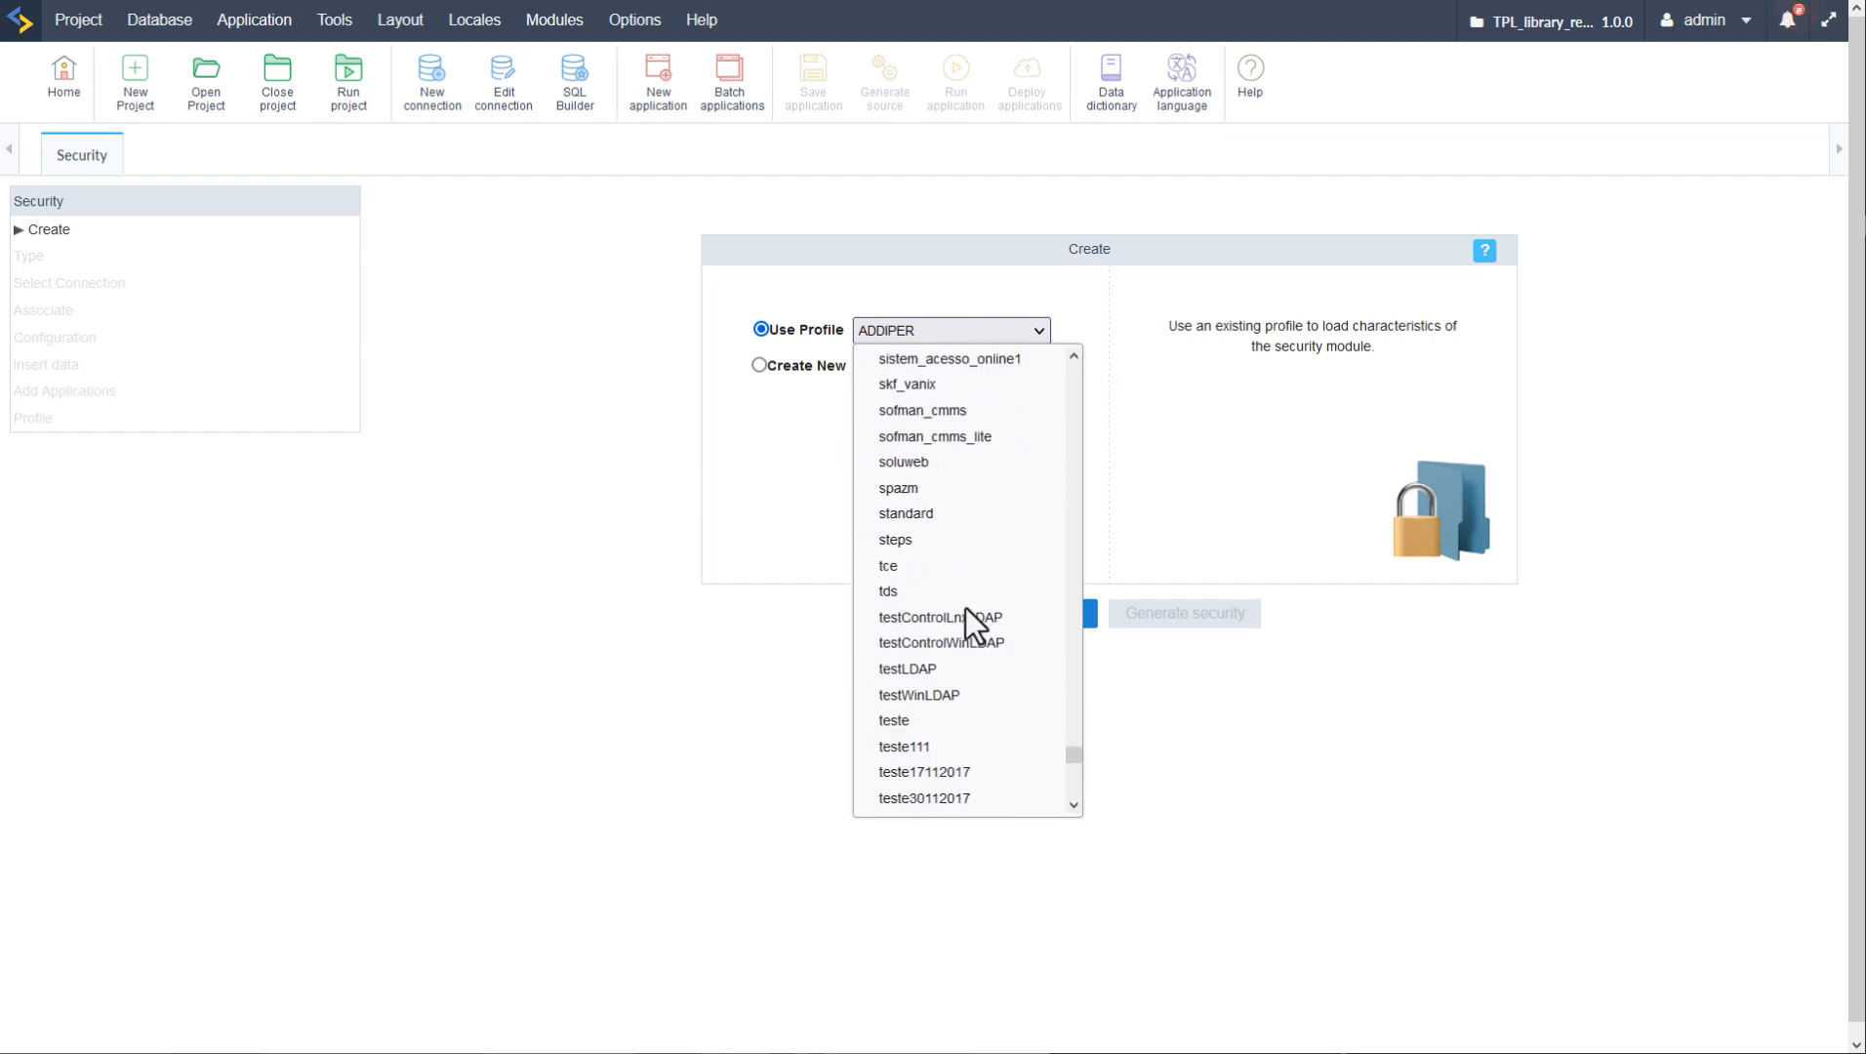
pyautogui.scroll(-6, 976, 625)
pyautogui.scroll(8, 1042, 579)
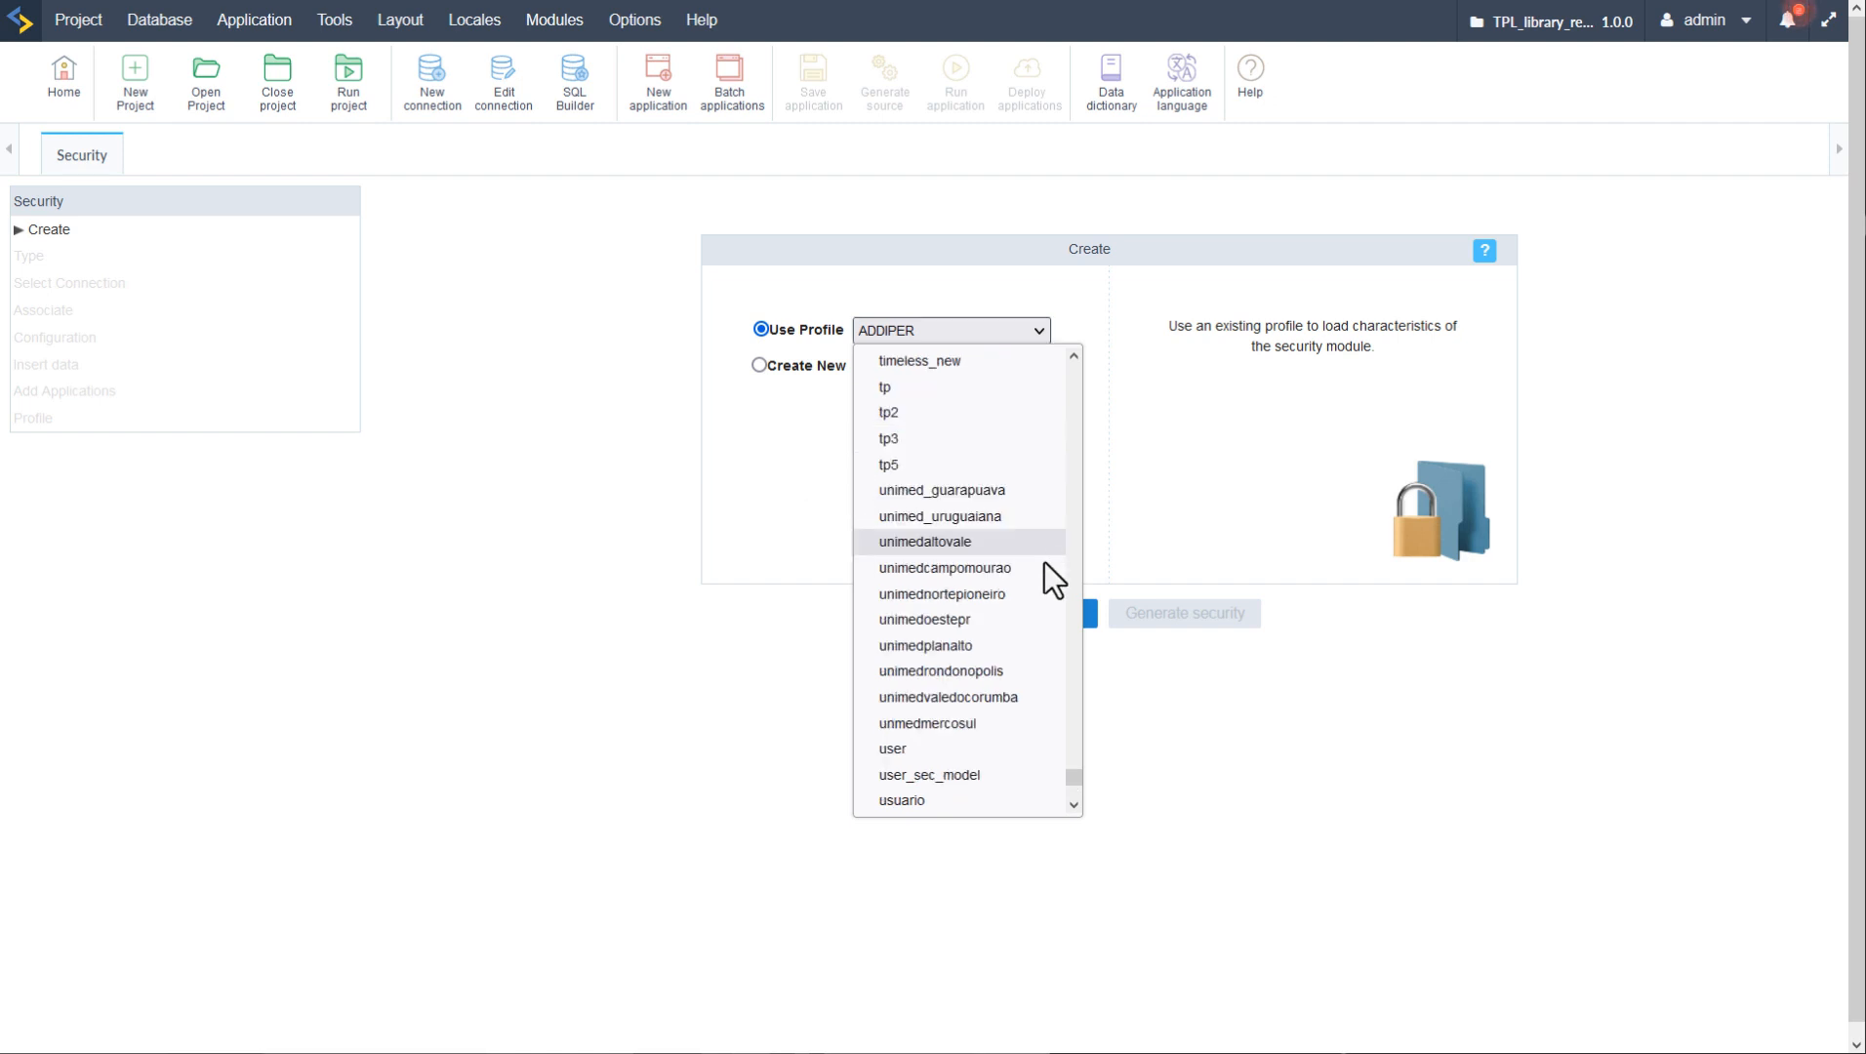
pyautogui.click(1129, 465)
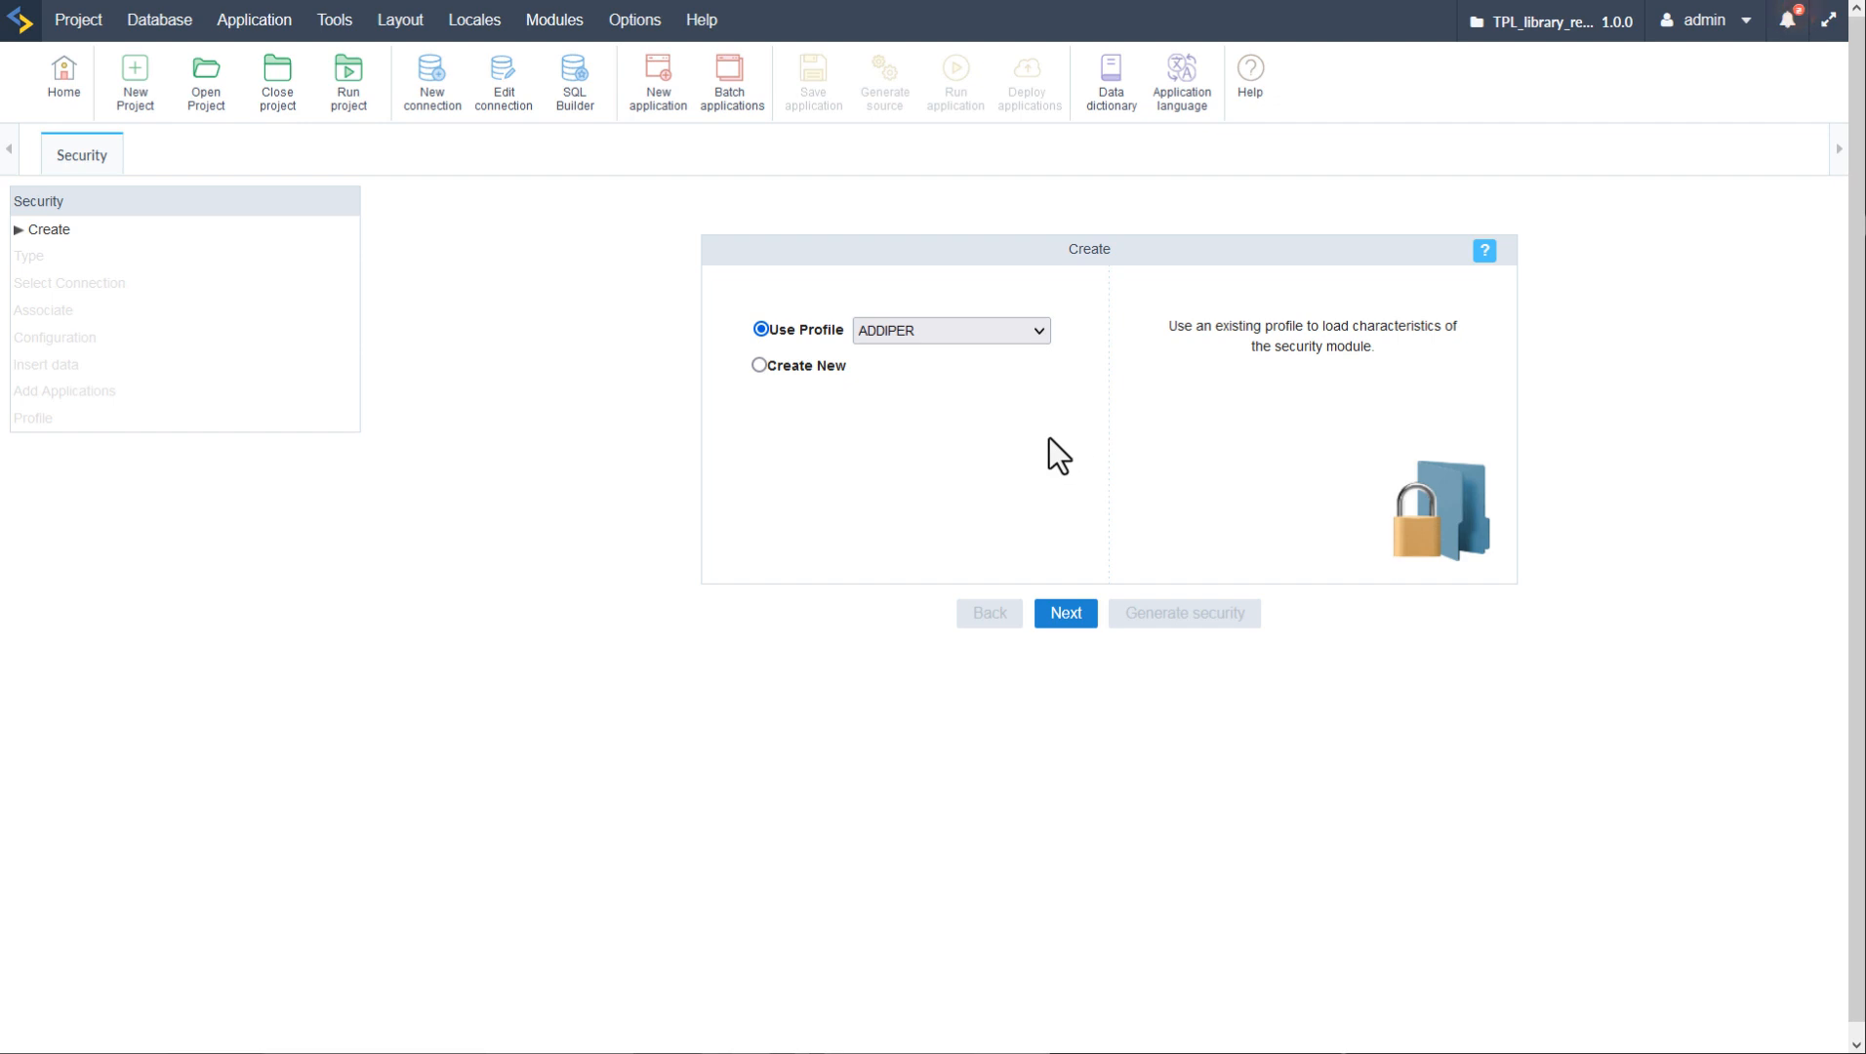
pyautogui.click(756, 370)
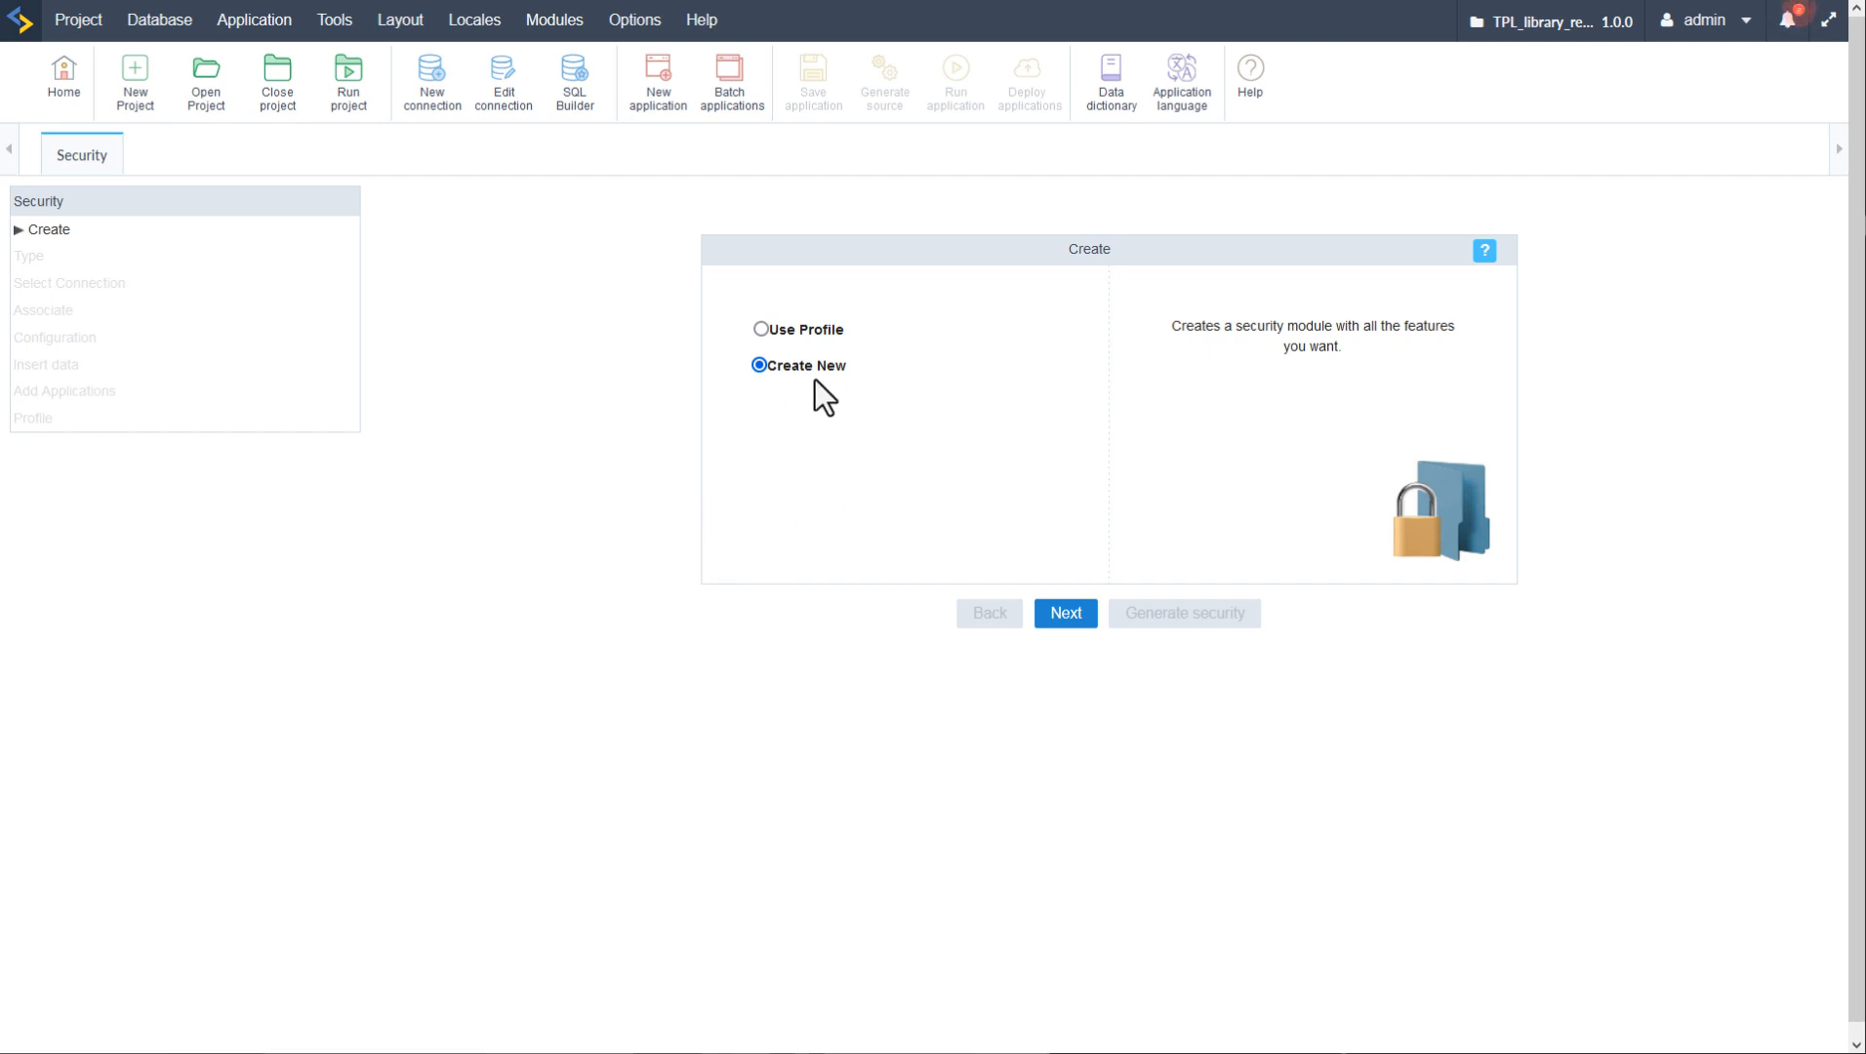
pyautogui.click(1068, 615)
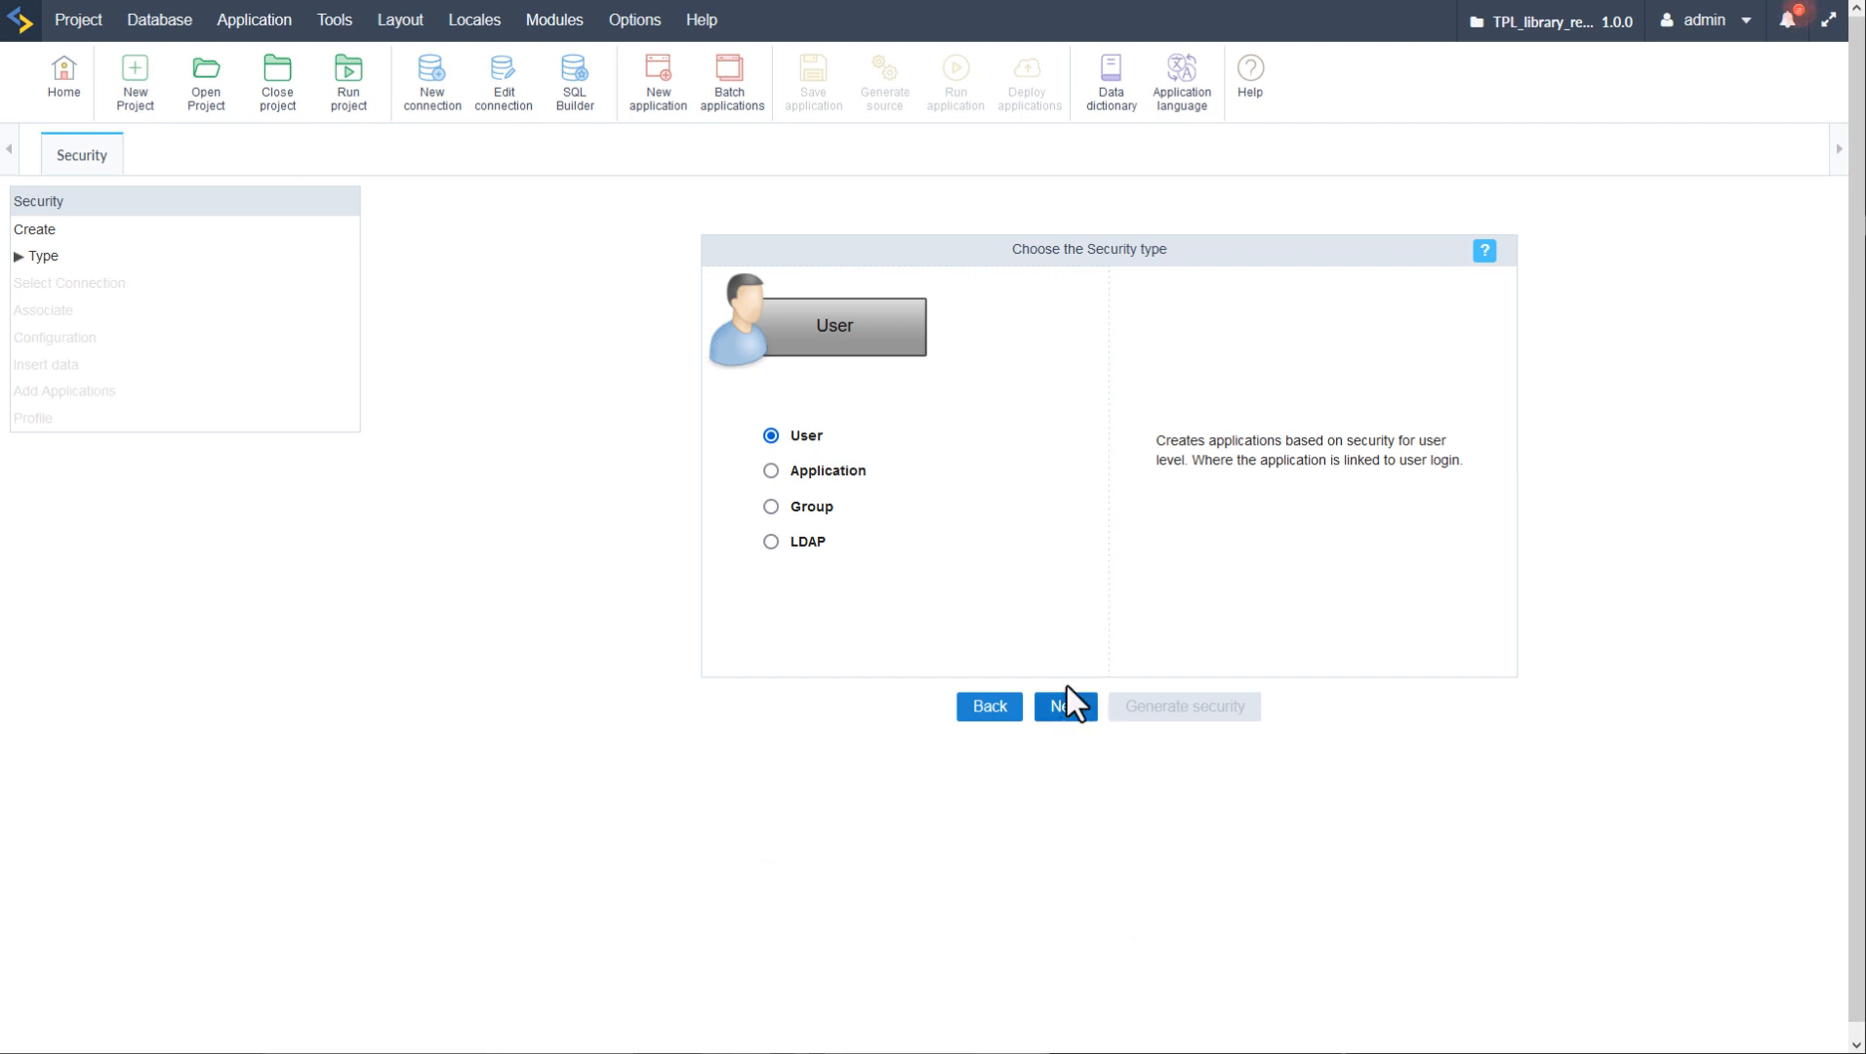
# - Preview the Application, Group and LDAP security types, then keep User and continue
pyautogui.click(771, 472)
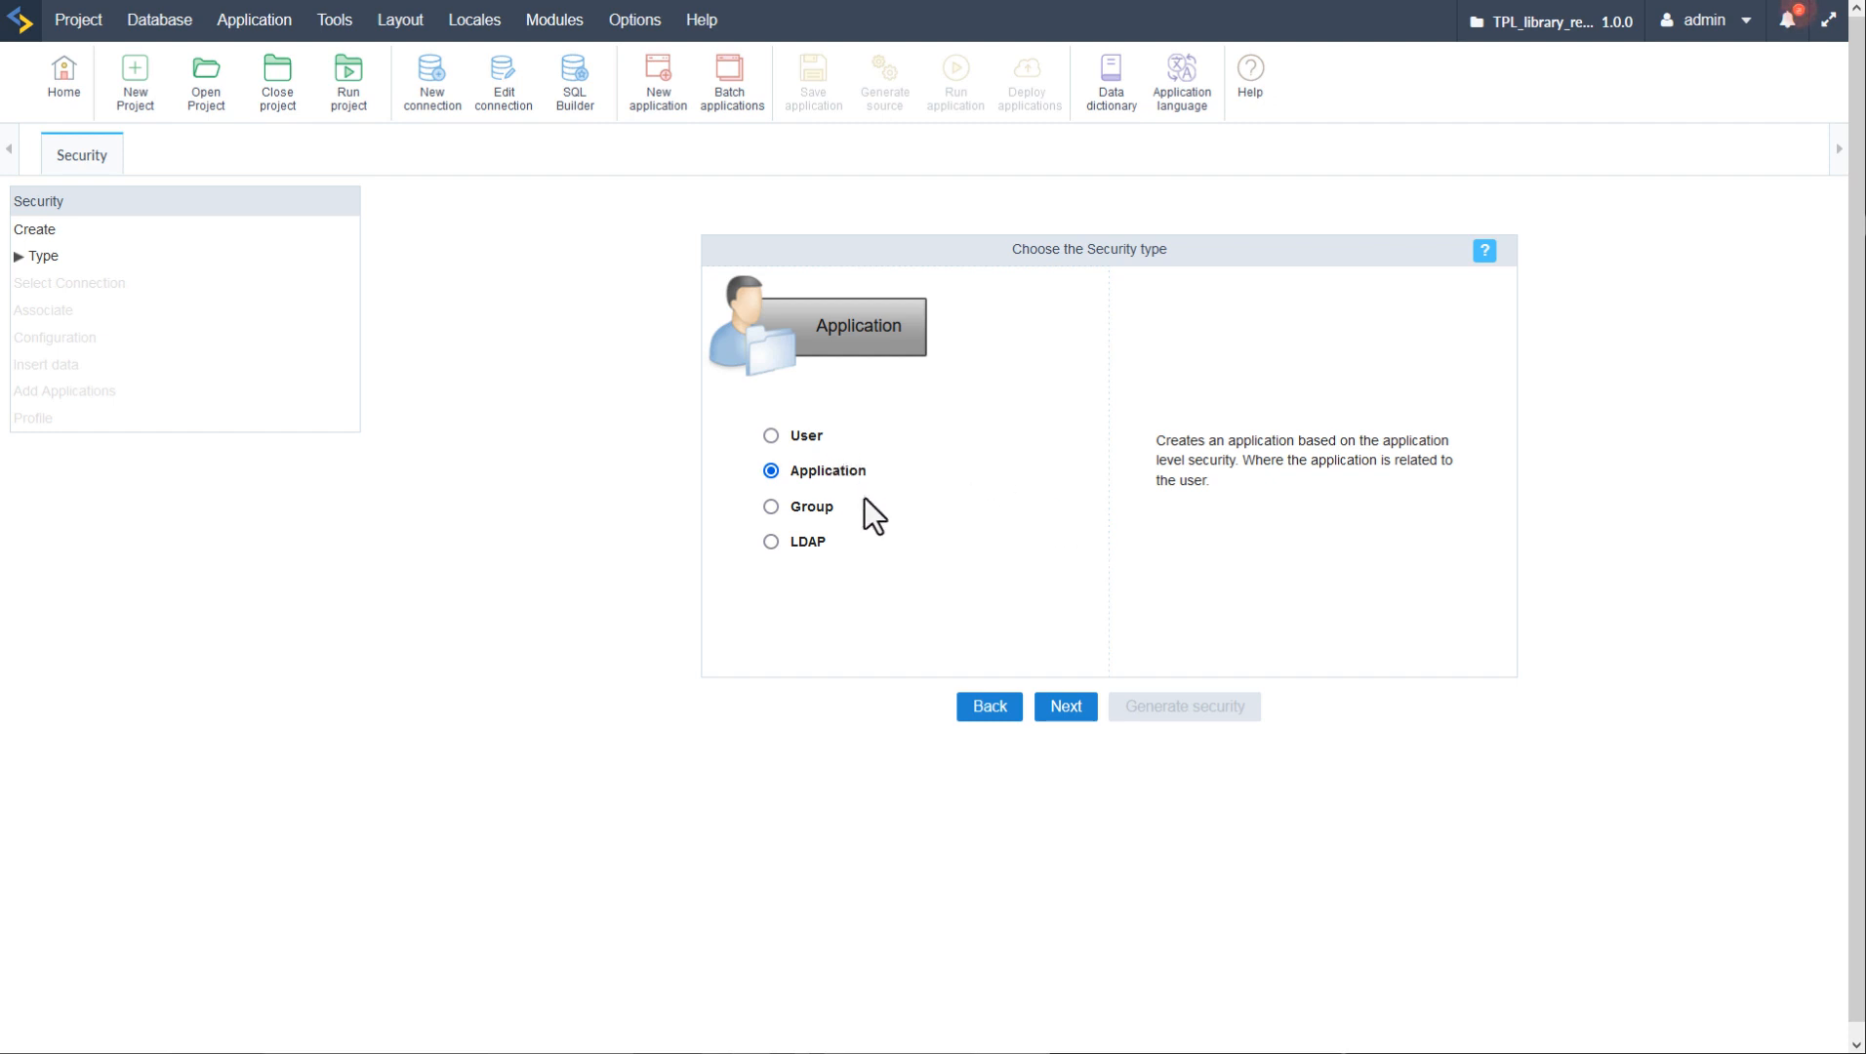
pyautogui.click(793, 508)
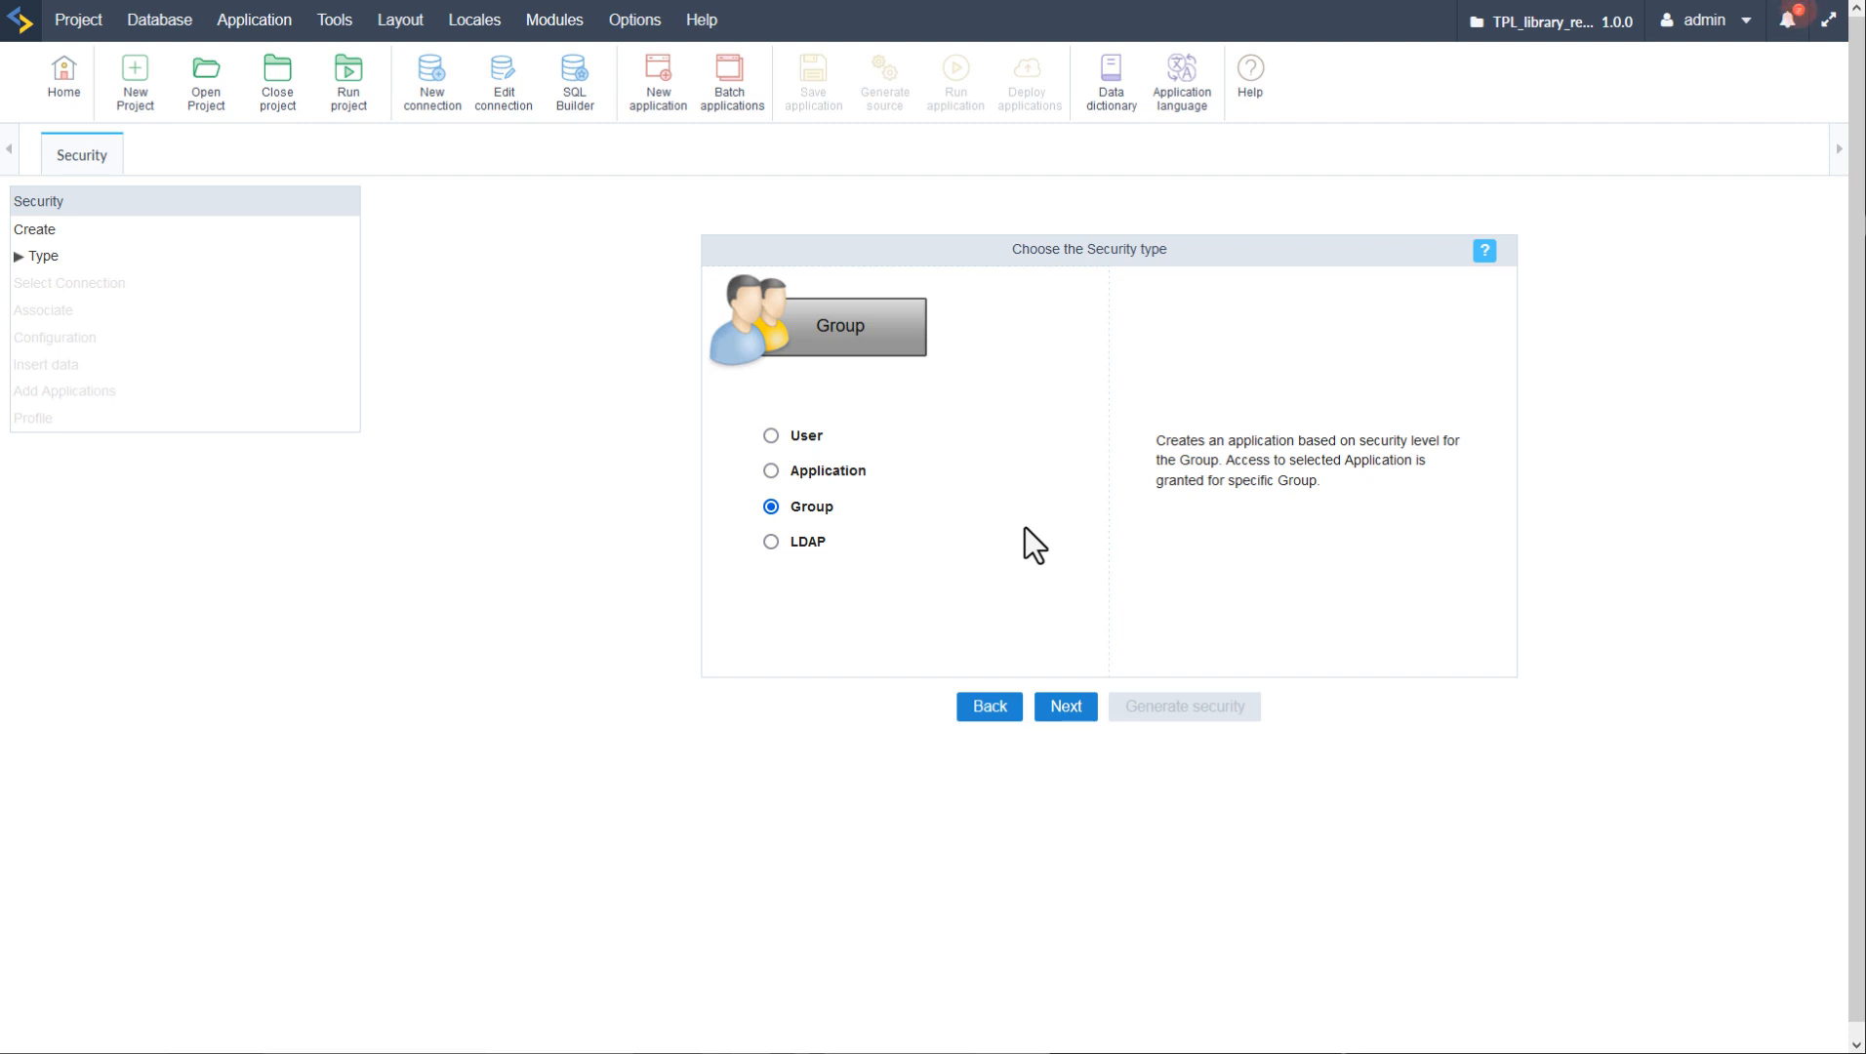
pyautogui.click(770, 546)
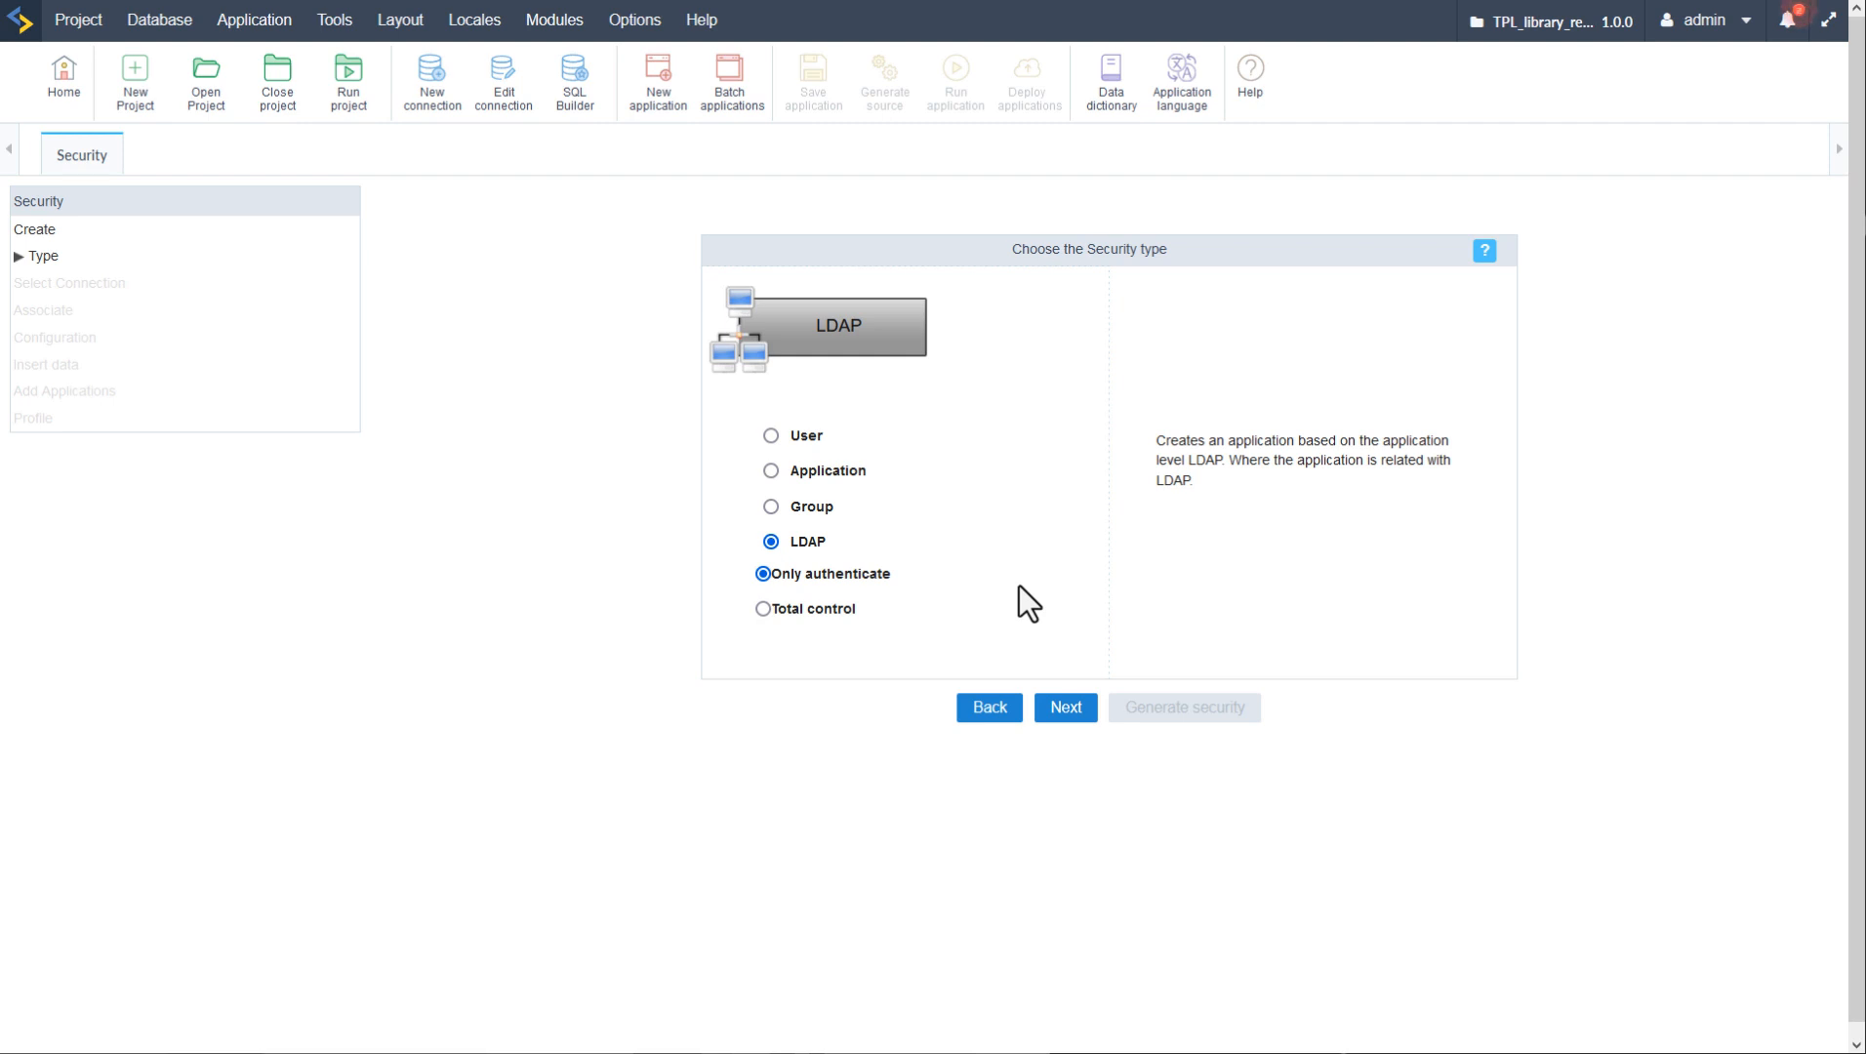
pyautogui.click(771, 435)
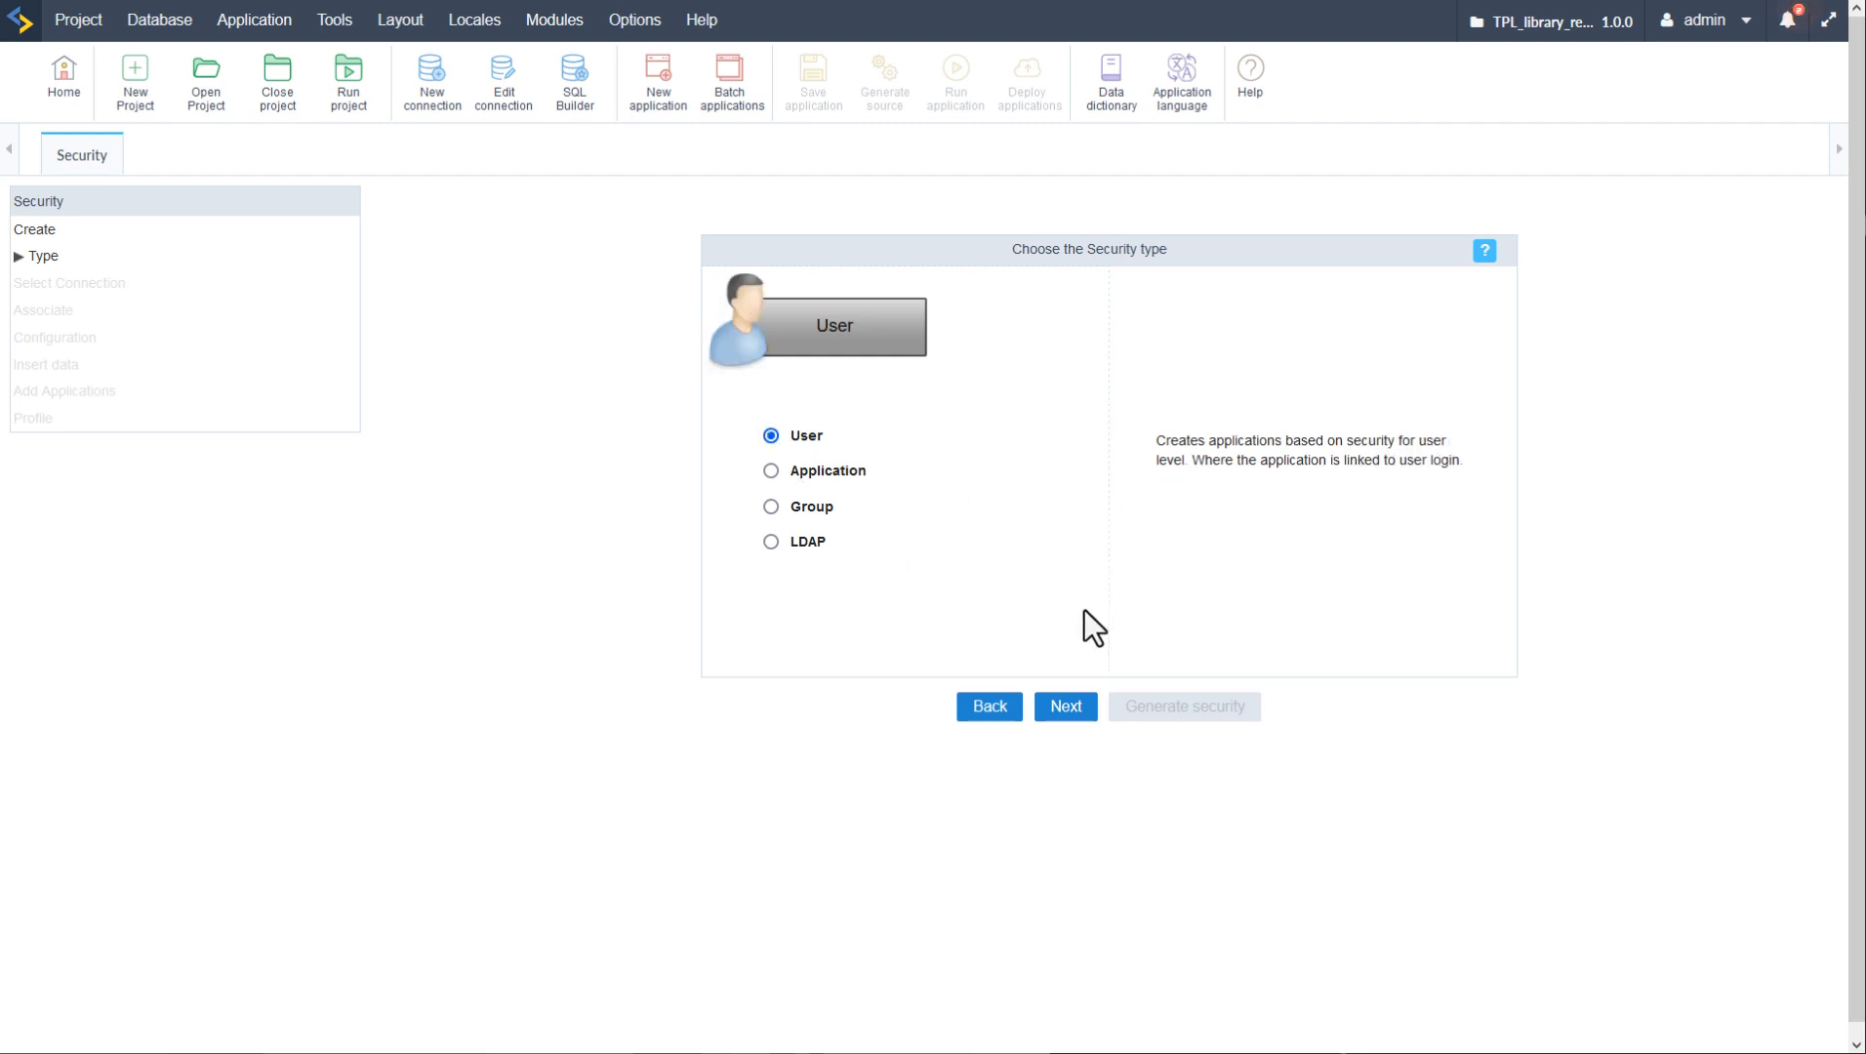
pyautogui.click(1069, 706)
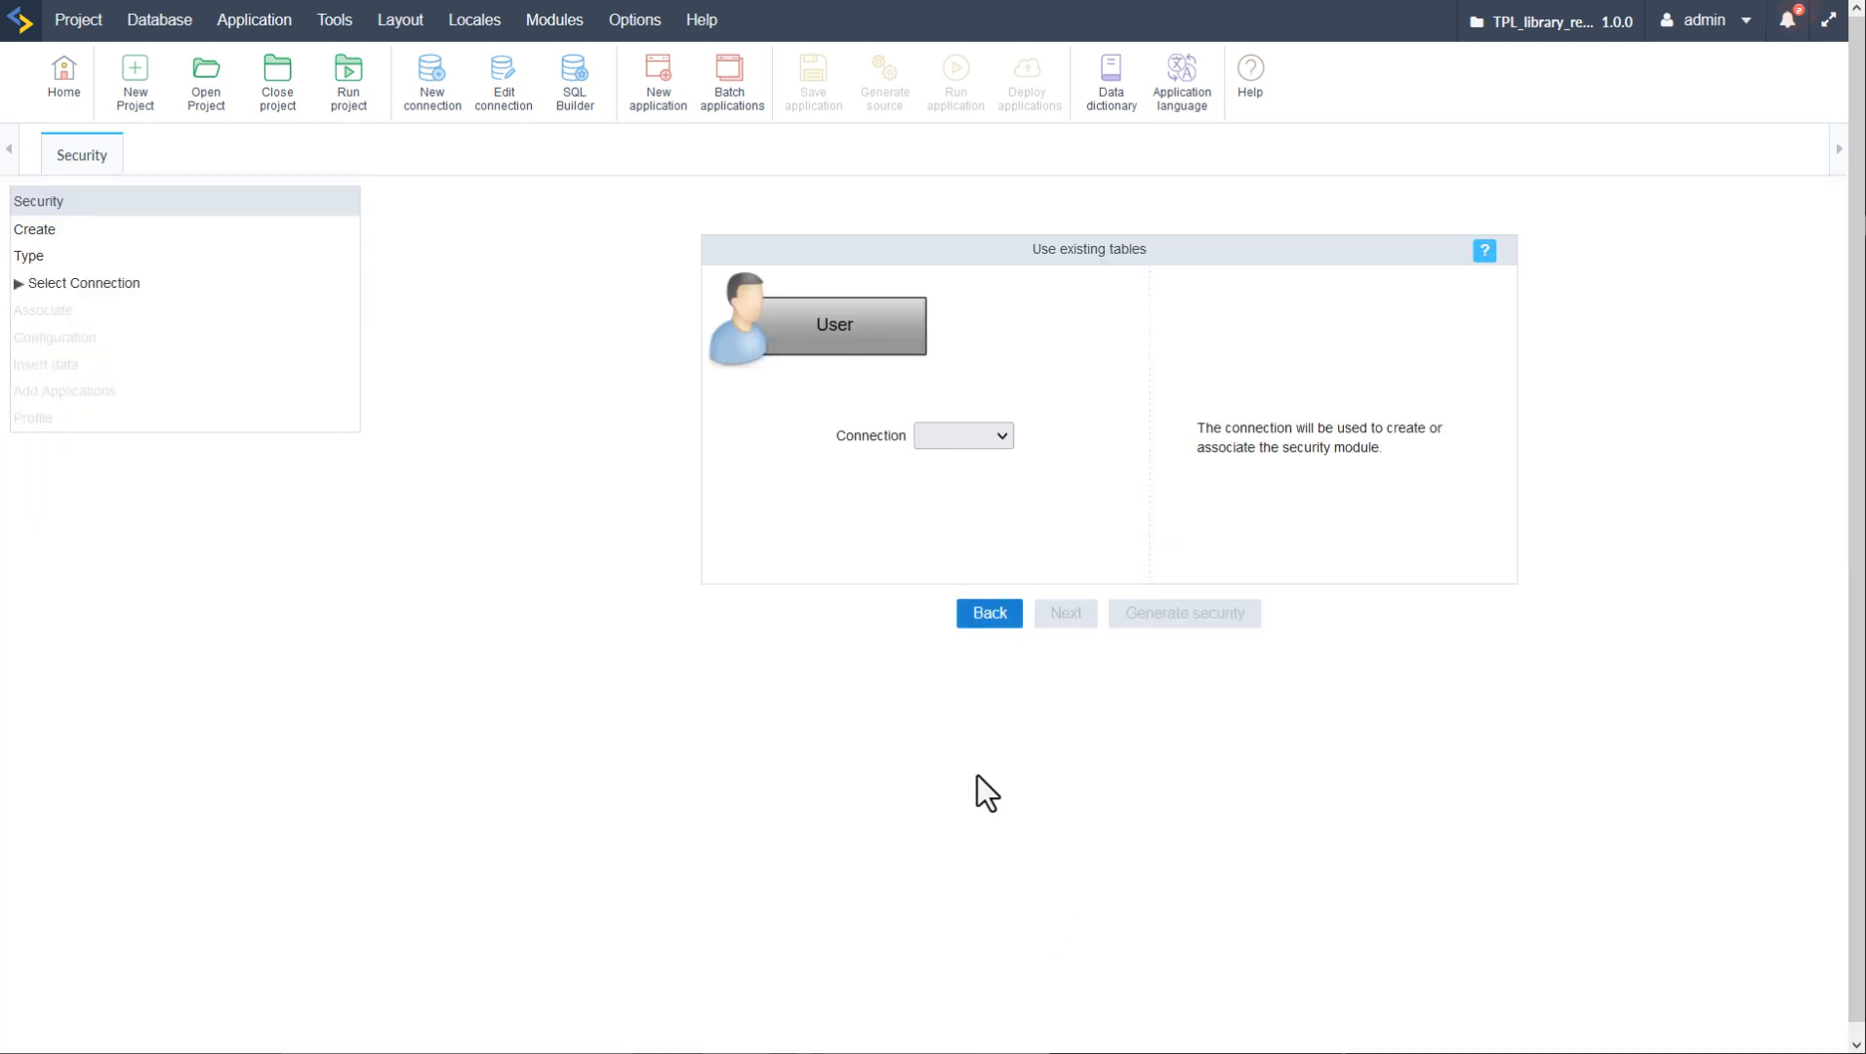
# - Select the conn_mysql connection with Use existing tables and continue to the Associate step
pyautogui.click(984, 434)
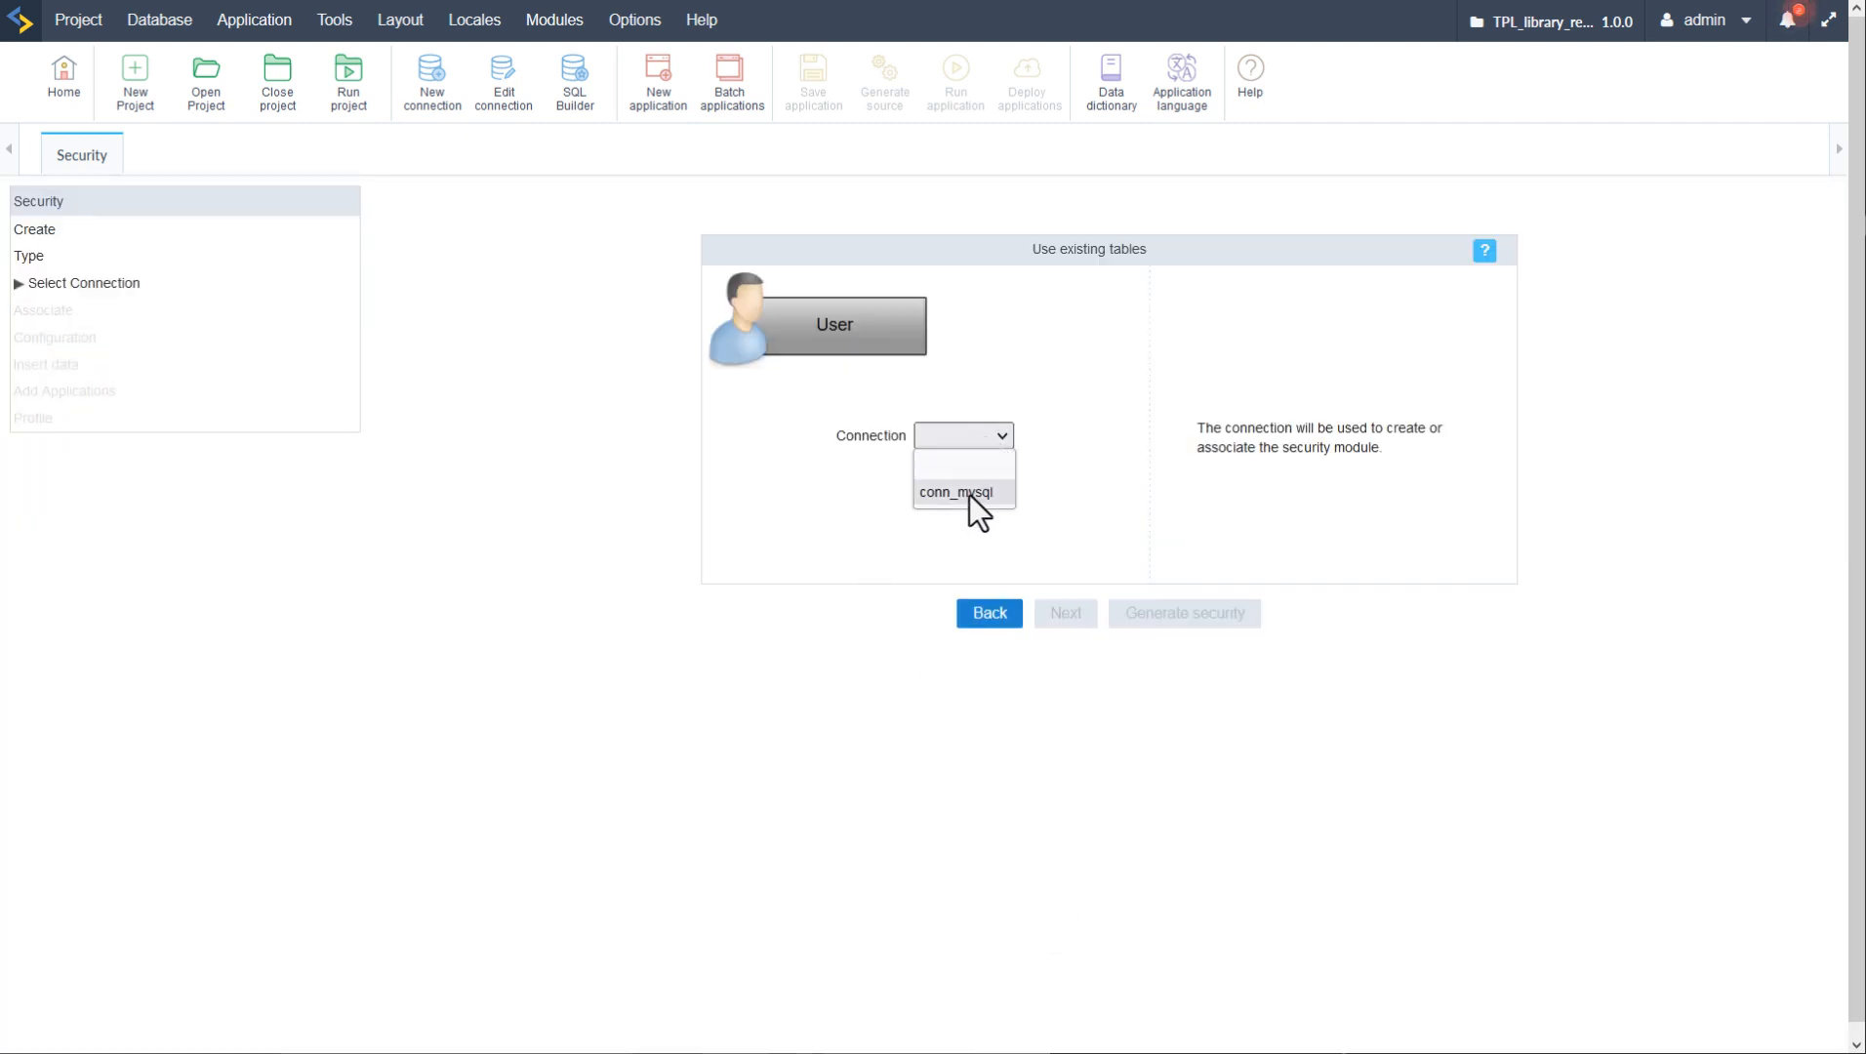
pyautogui.click(970, 494)
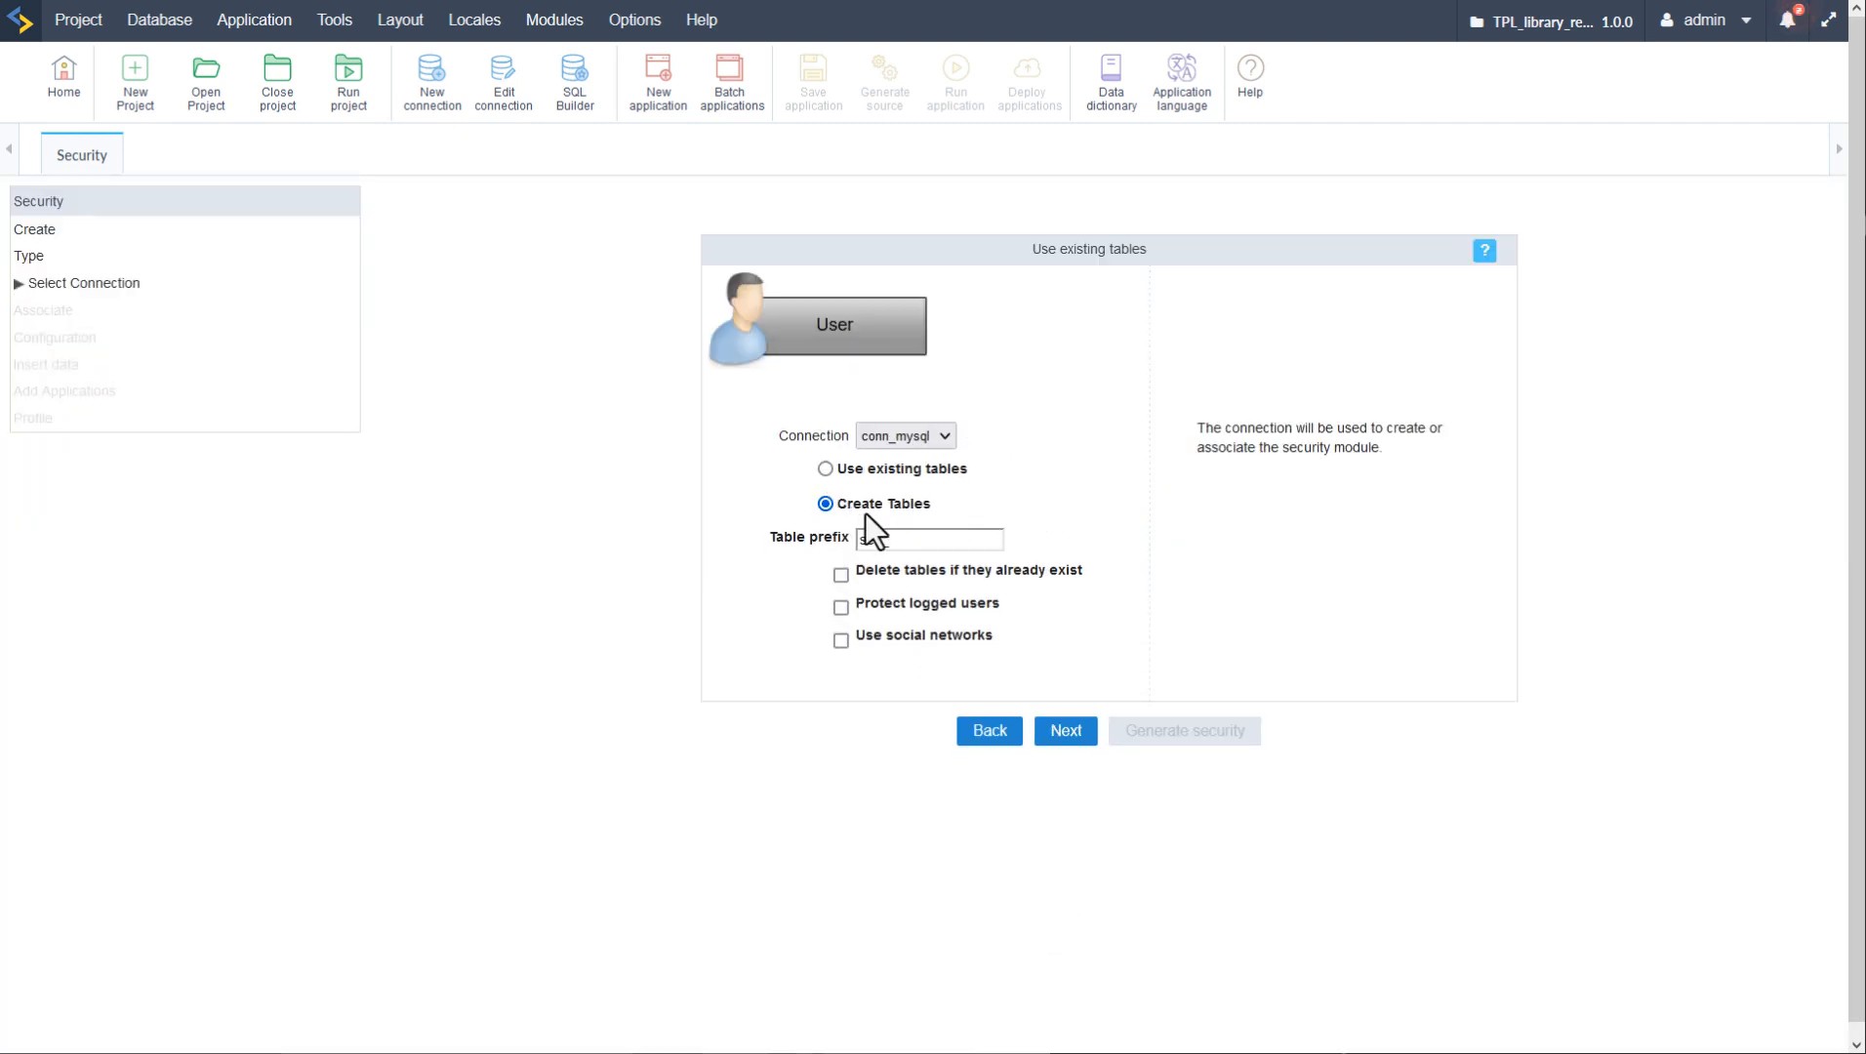
pyautogui.click(825, 470)
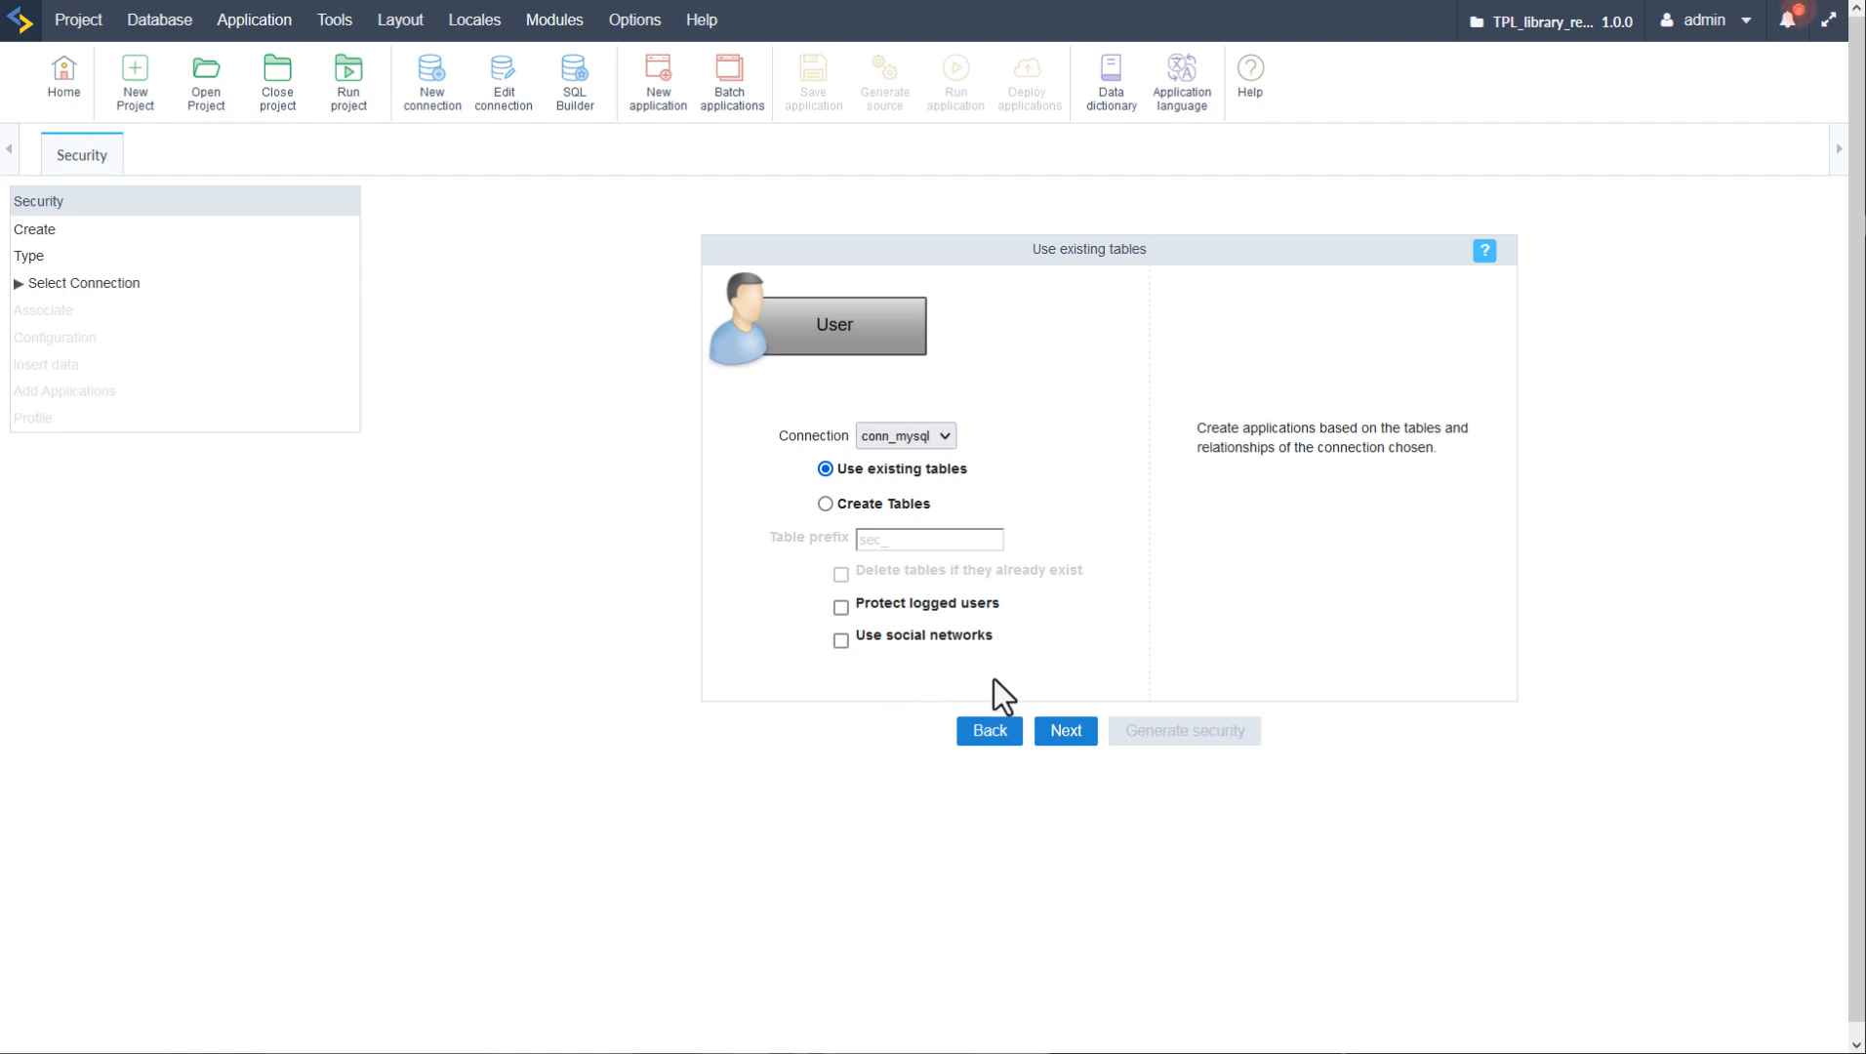
pyautogui.click(1072, 739)
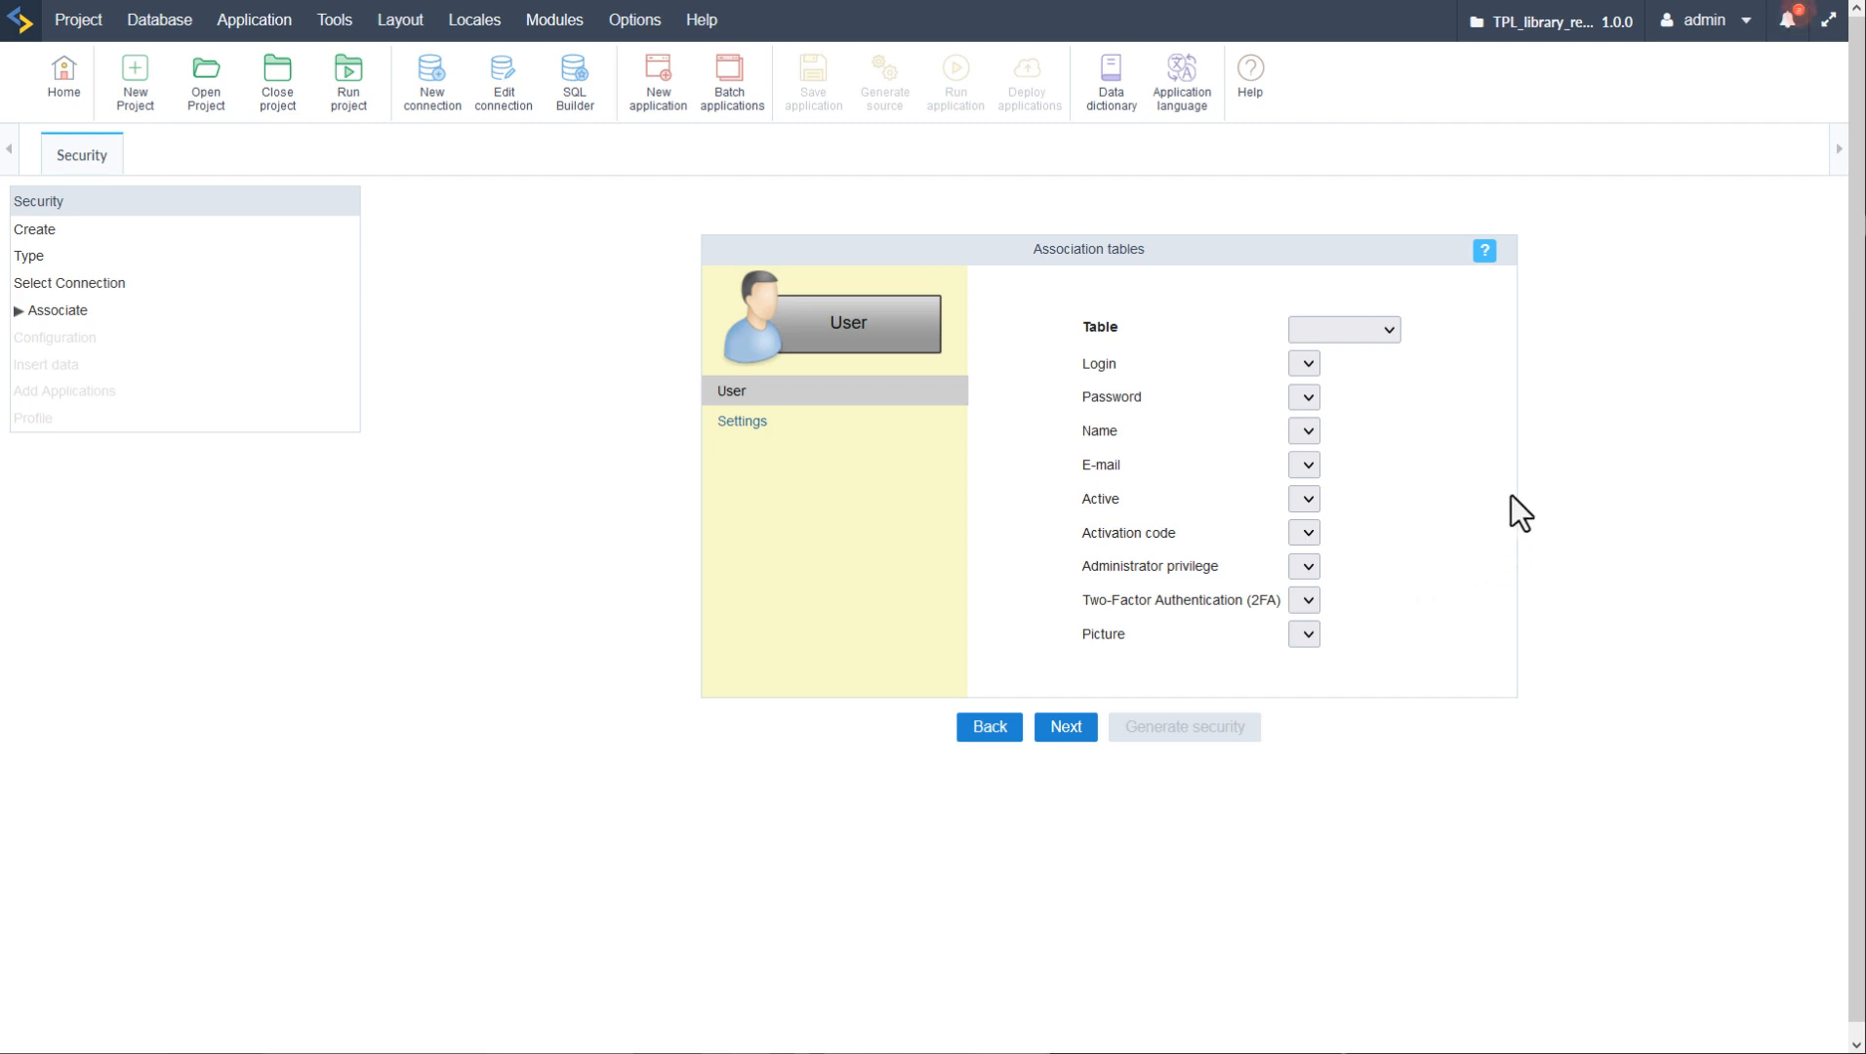
pyautogui.click(1392, 337)
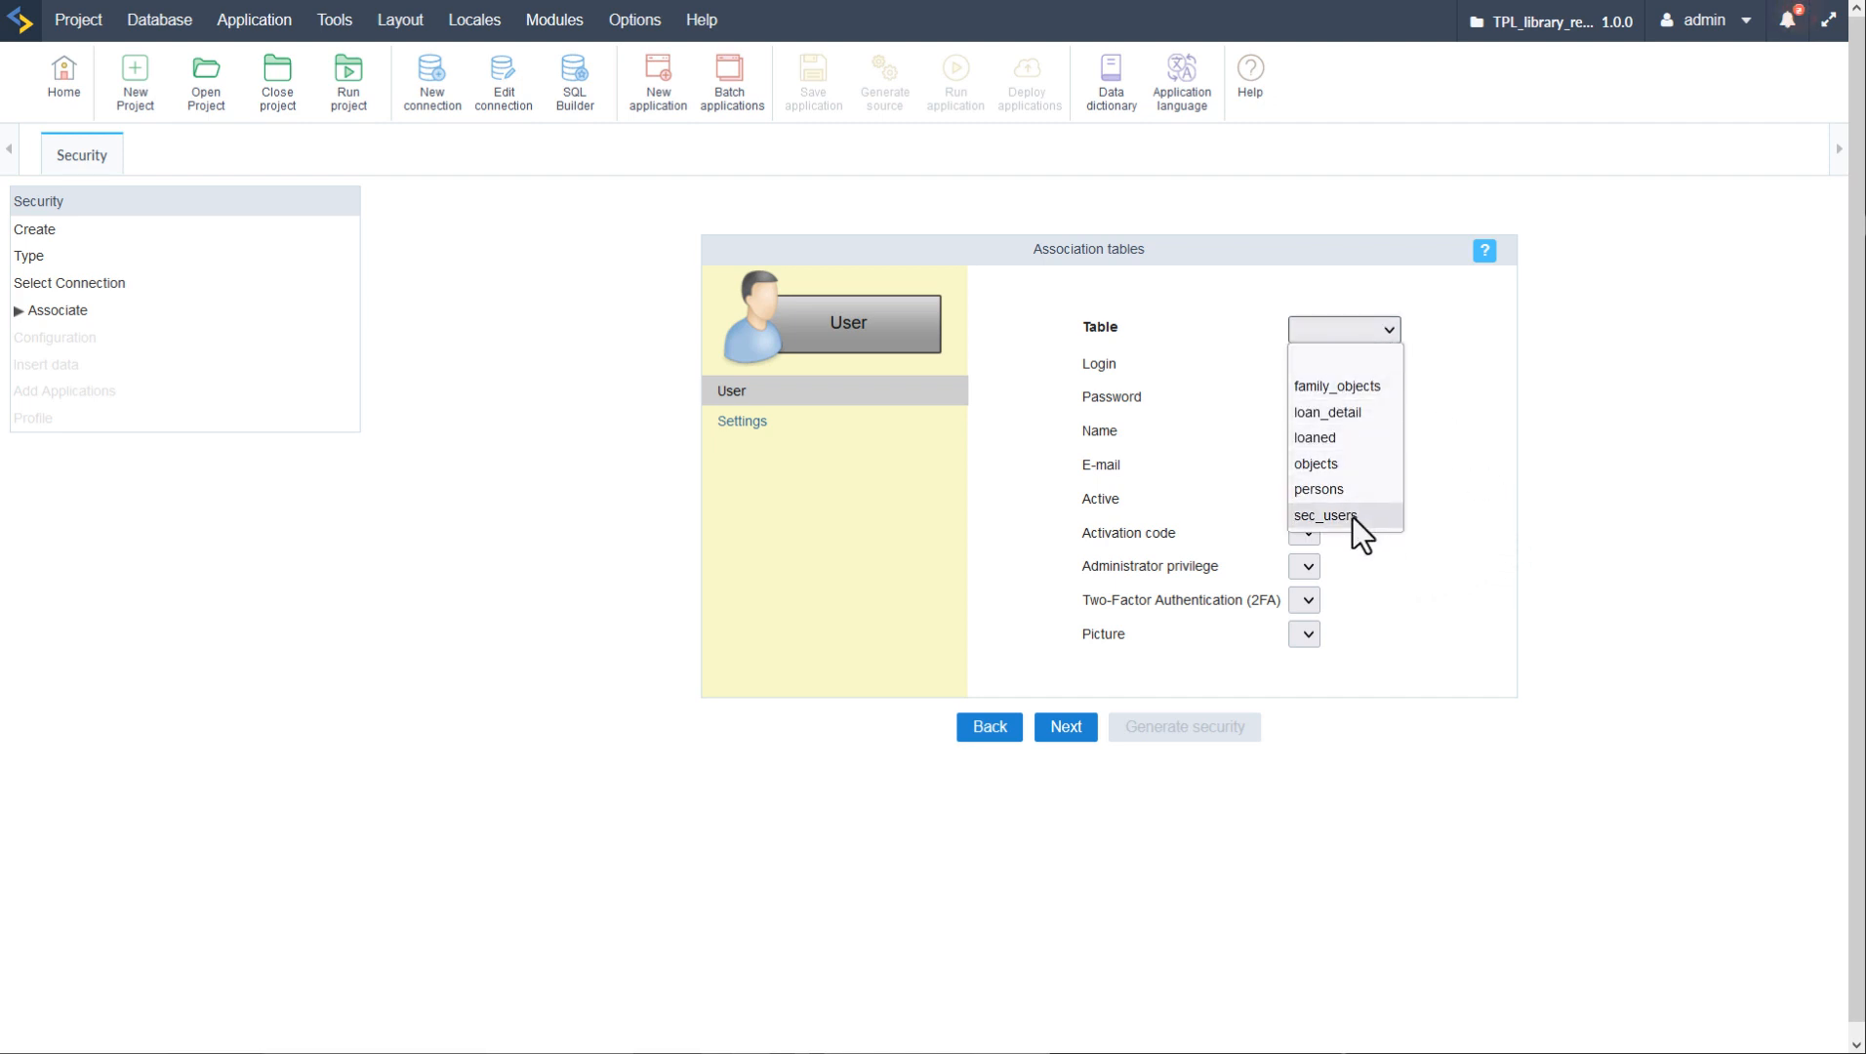
pyautogui.click(1353, 516)
pyautogui.click(1370, 367)
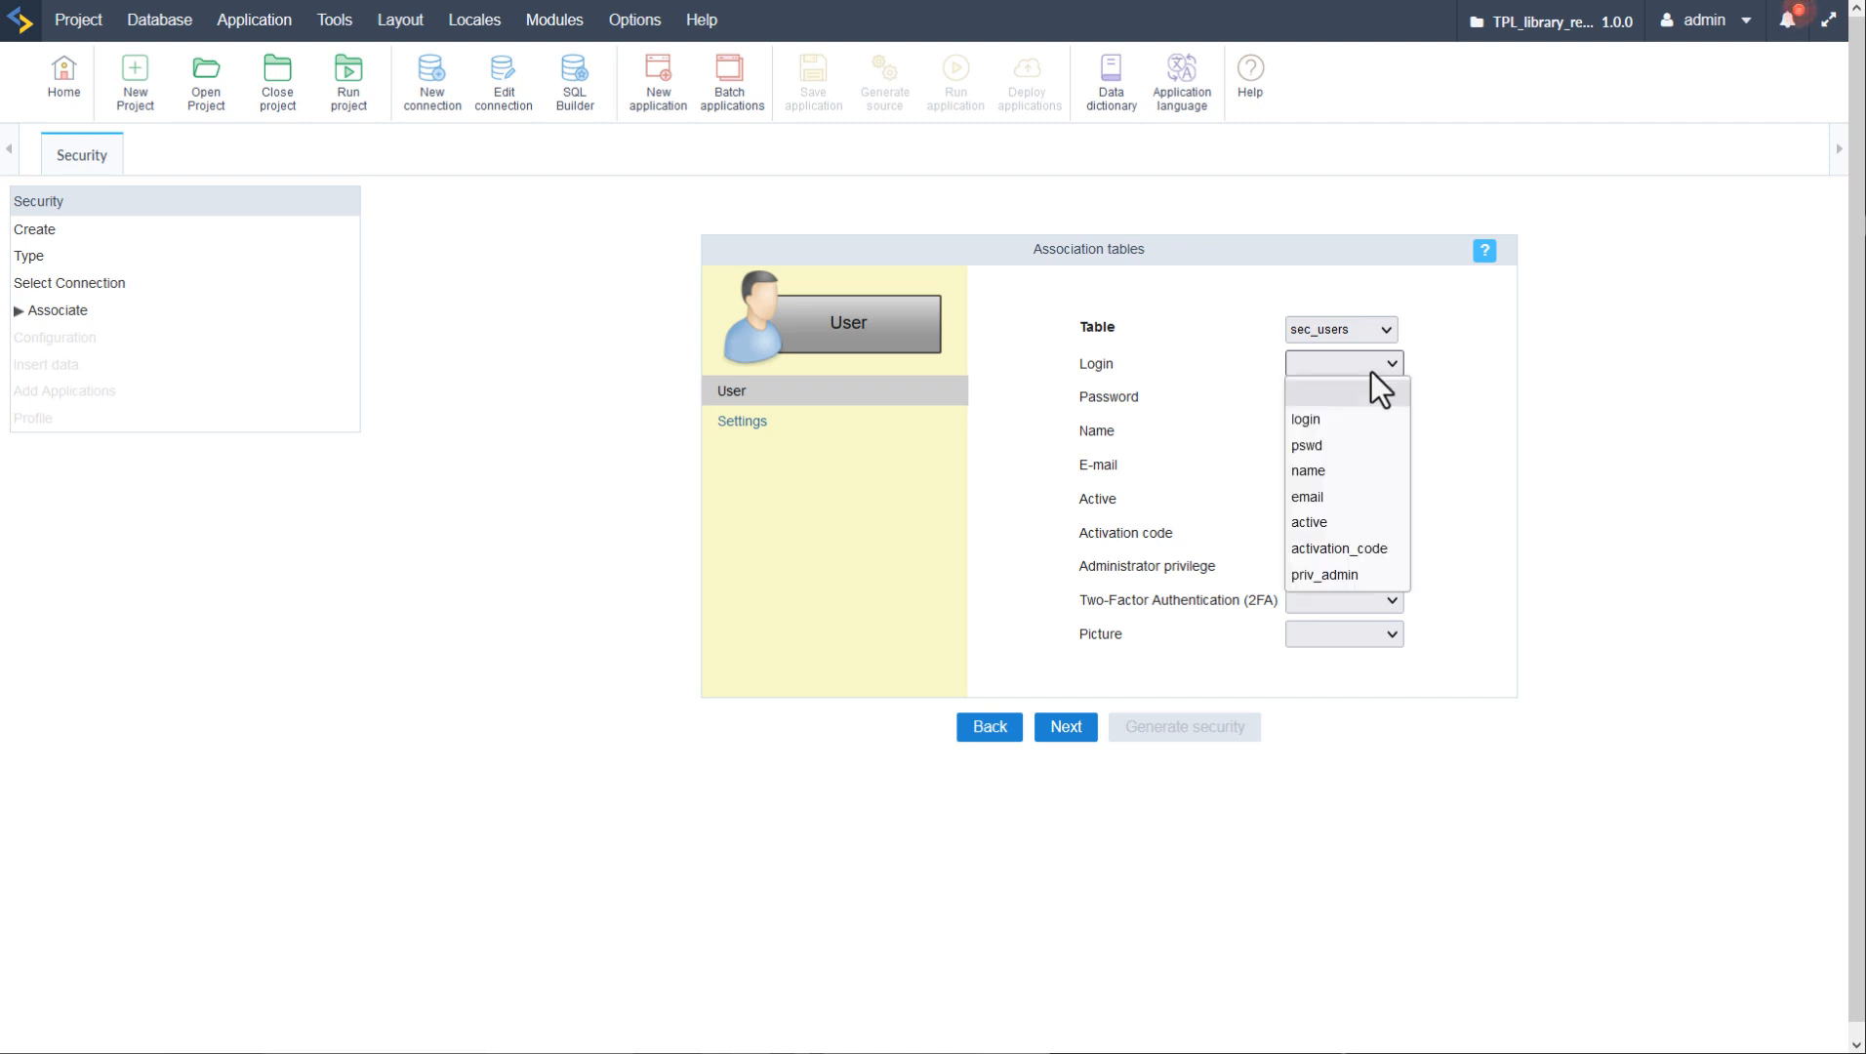
pyautogui.click(1359, 420)
pyautogui.click(1344, 401)
pyautogui.click(1341, 478)
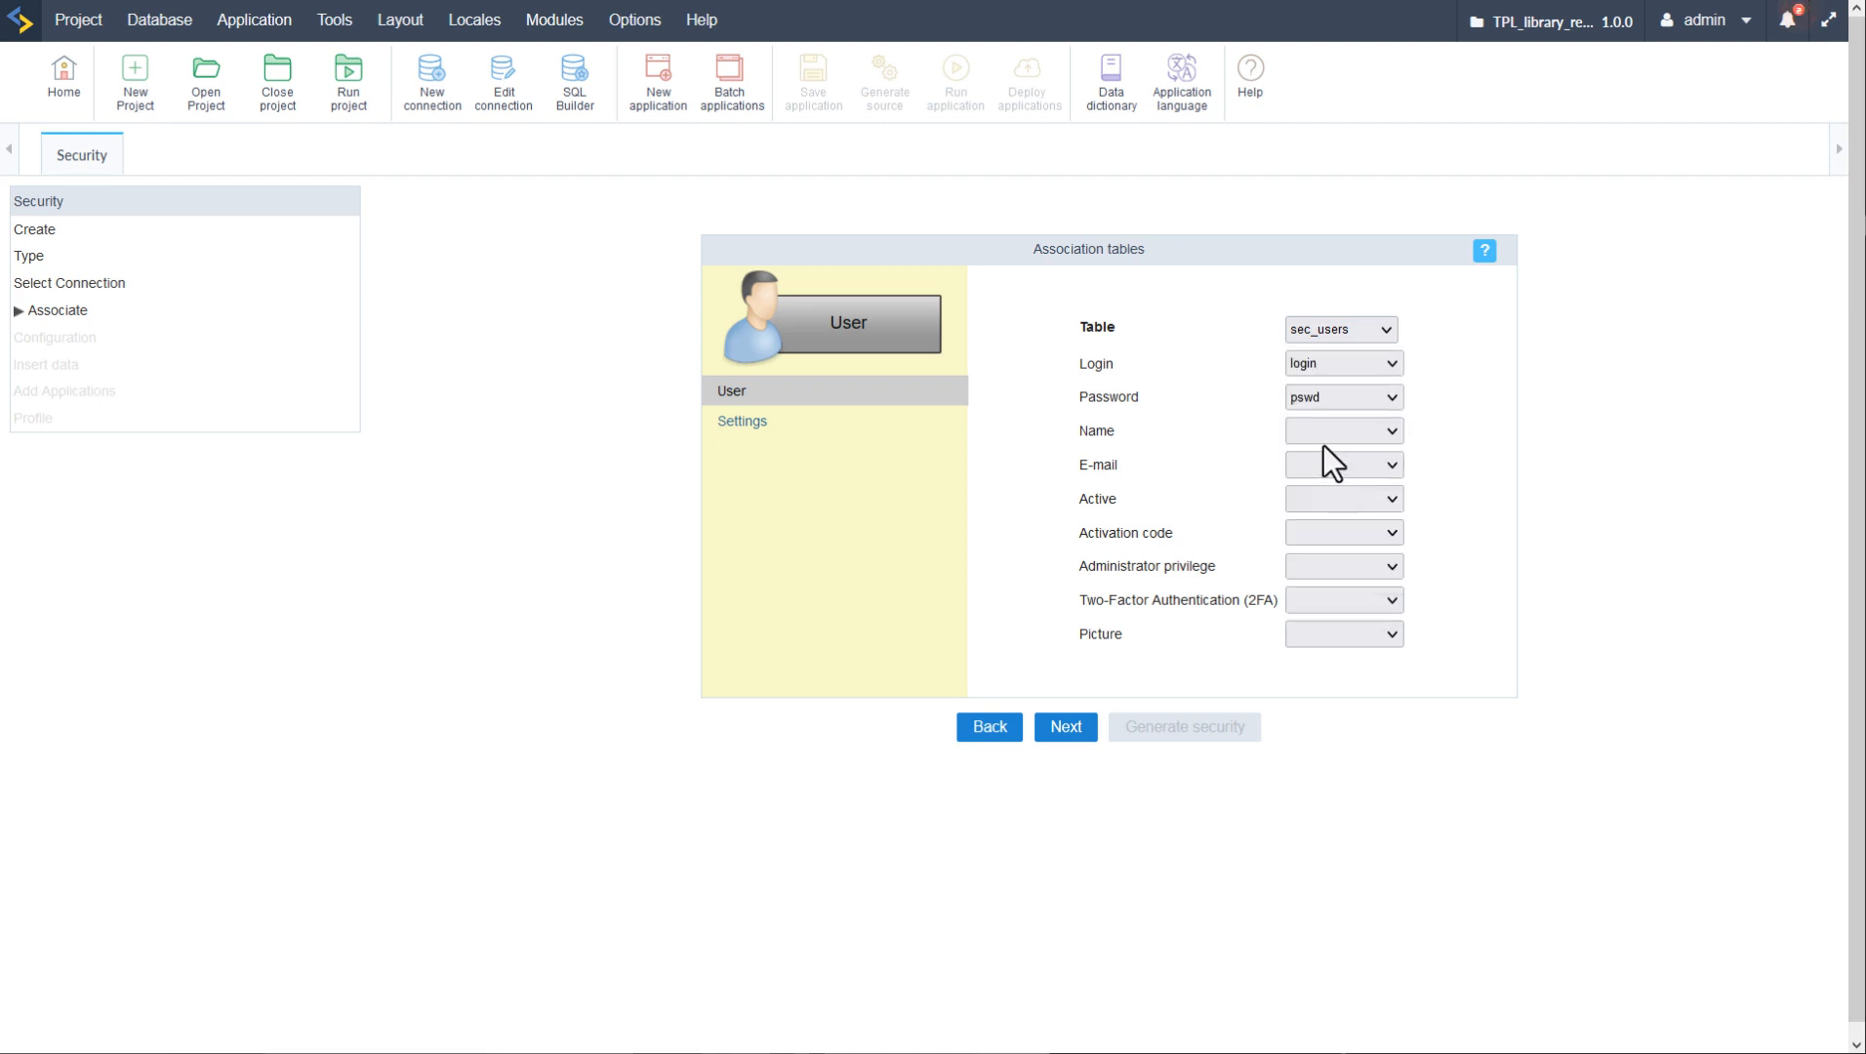
pyautogui.click(1326, 434)
pyautogui.click(1326, 539)
pyautogui.click(1329, 466)
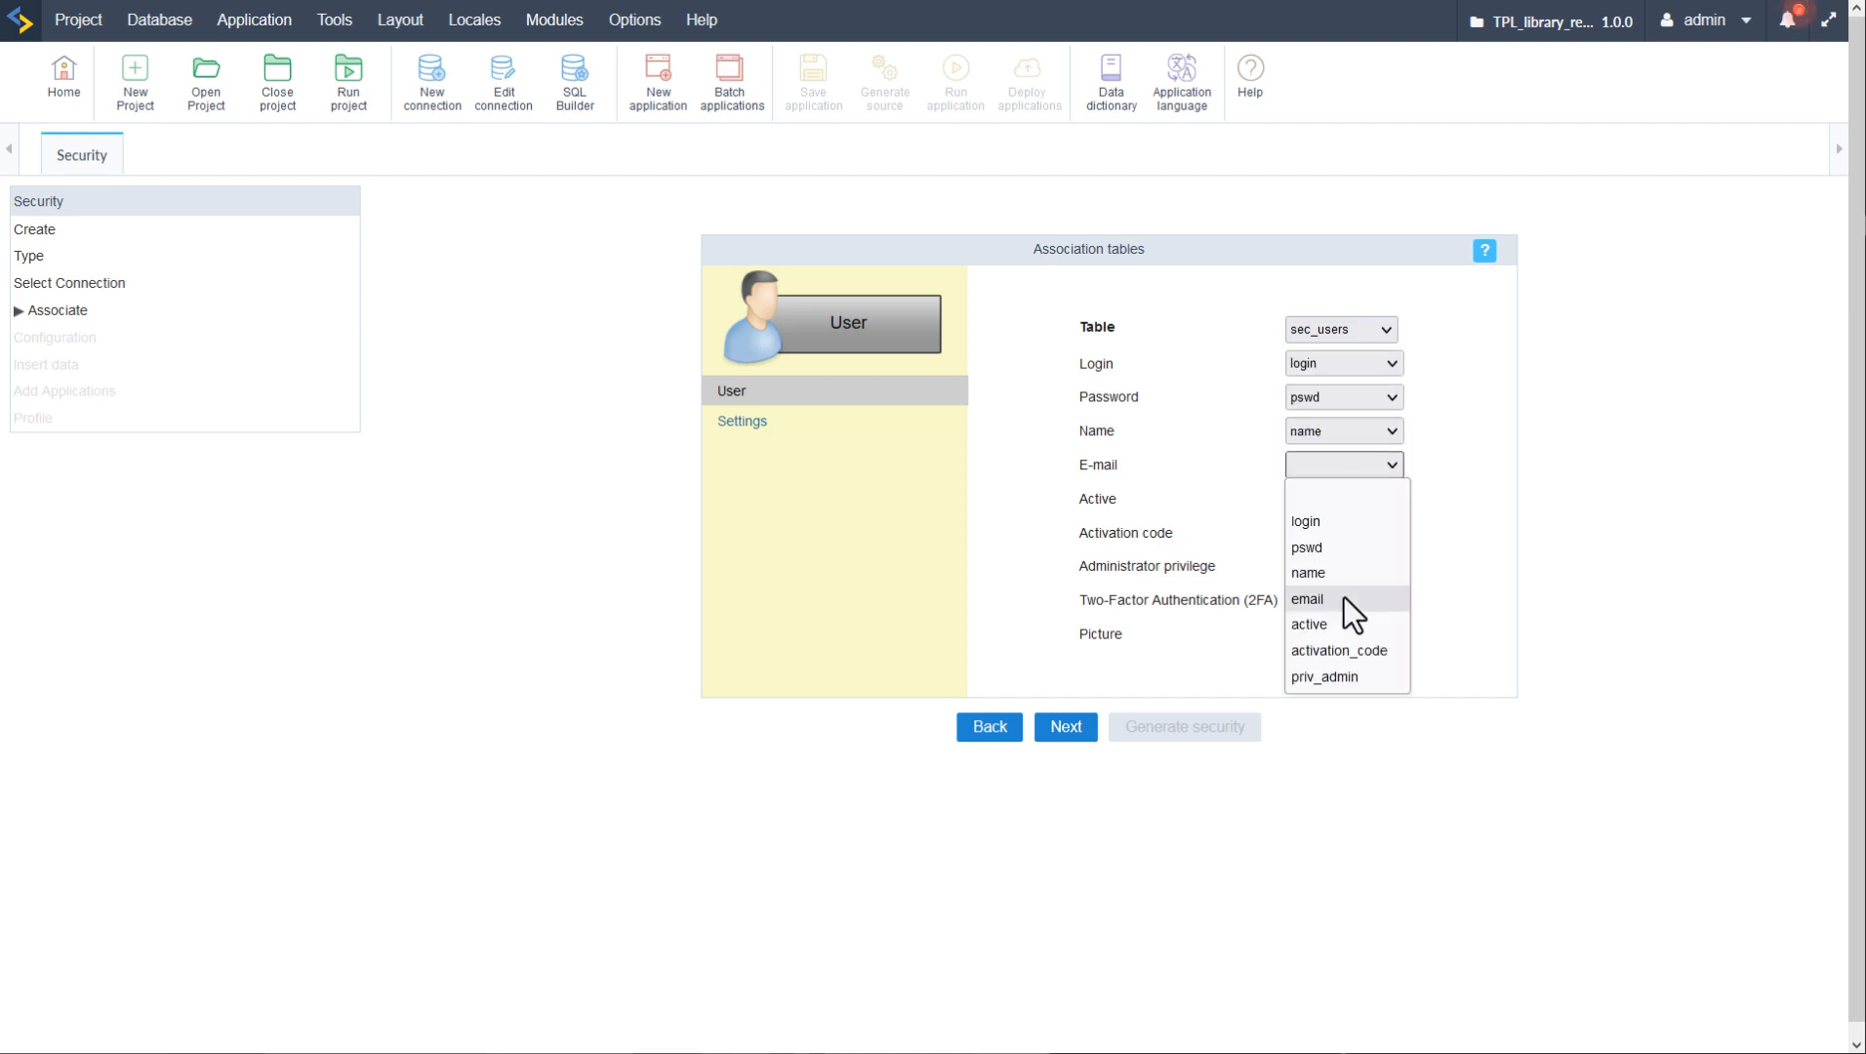
pyautogui.click(1344, 598)
pyautogui.click(1331, 500)
pyautogui.click(1341, 656)
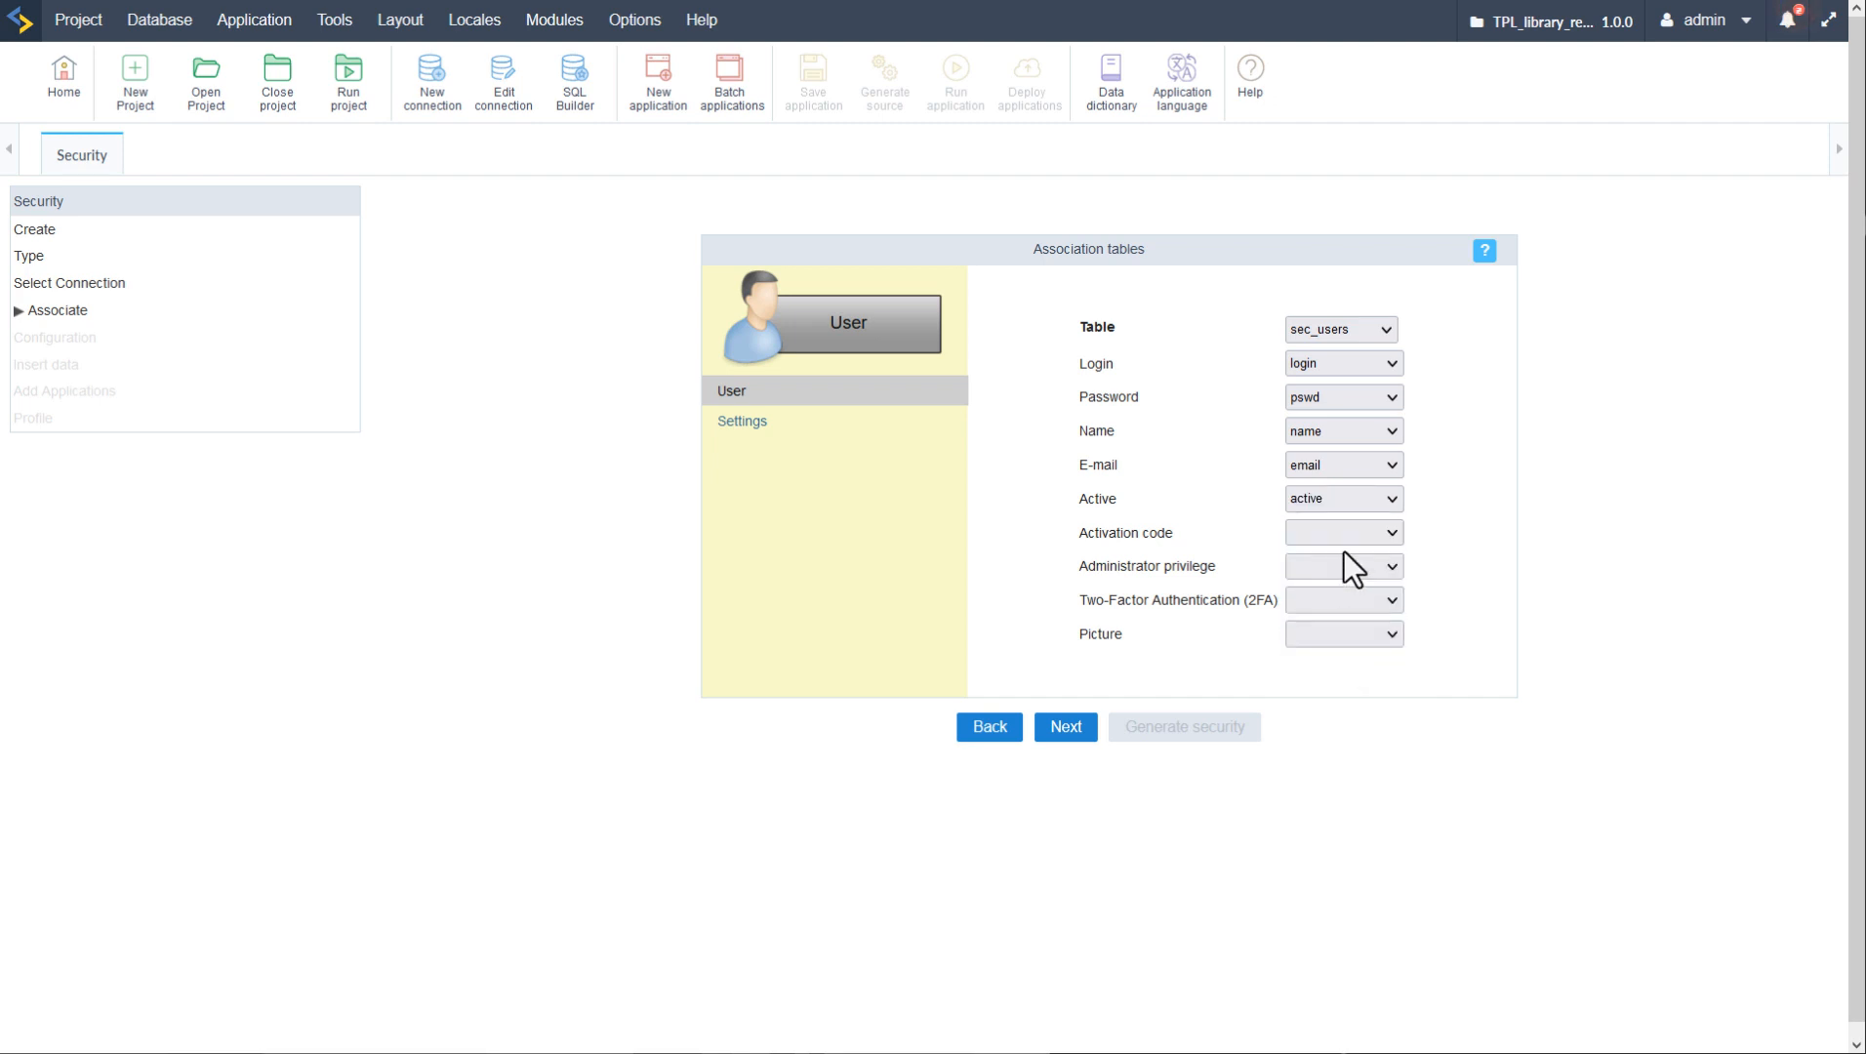
pyautogui.click(1341, 535)
pyautogui.click(1357, 718)
pyautogui.click(1359, 567)
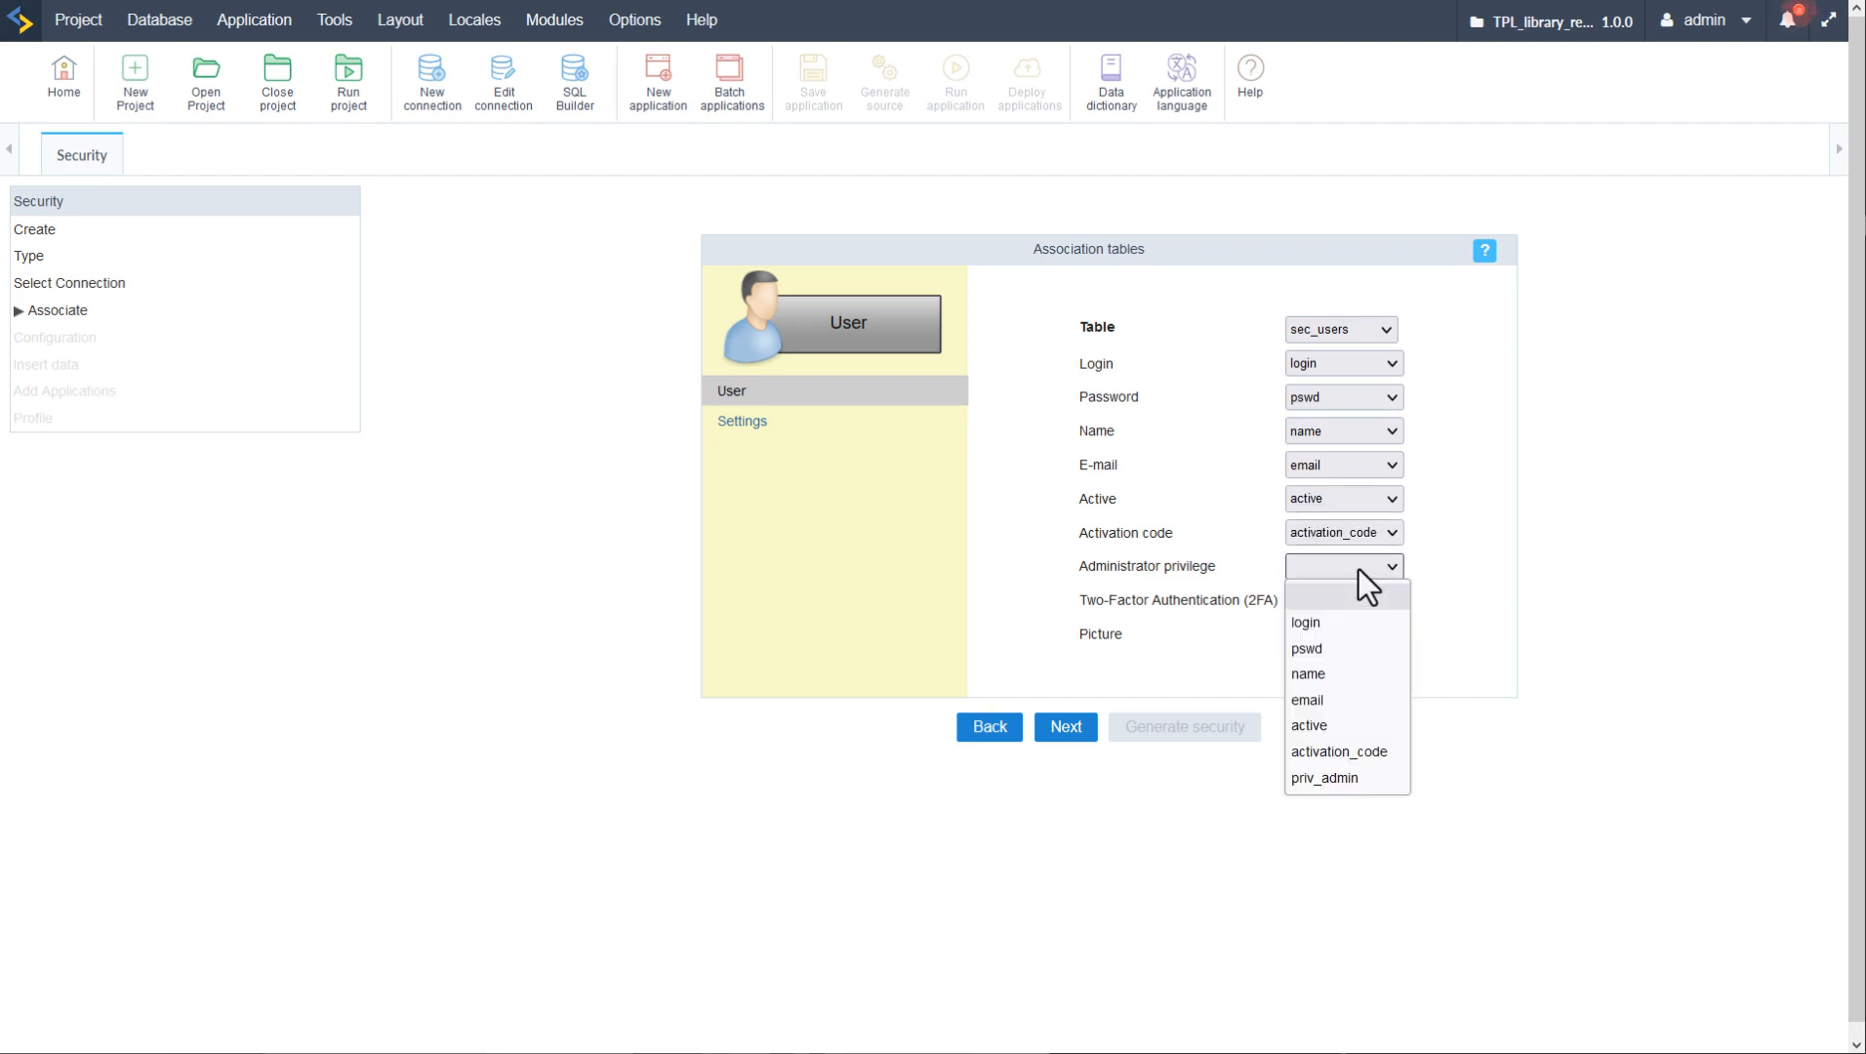
pyautogui.click(1366, 778)
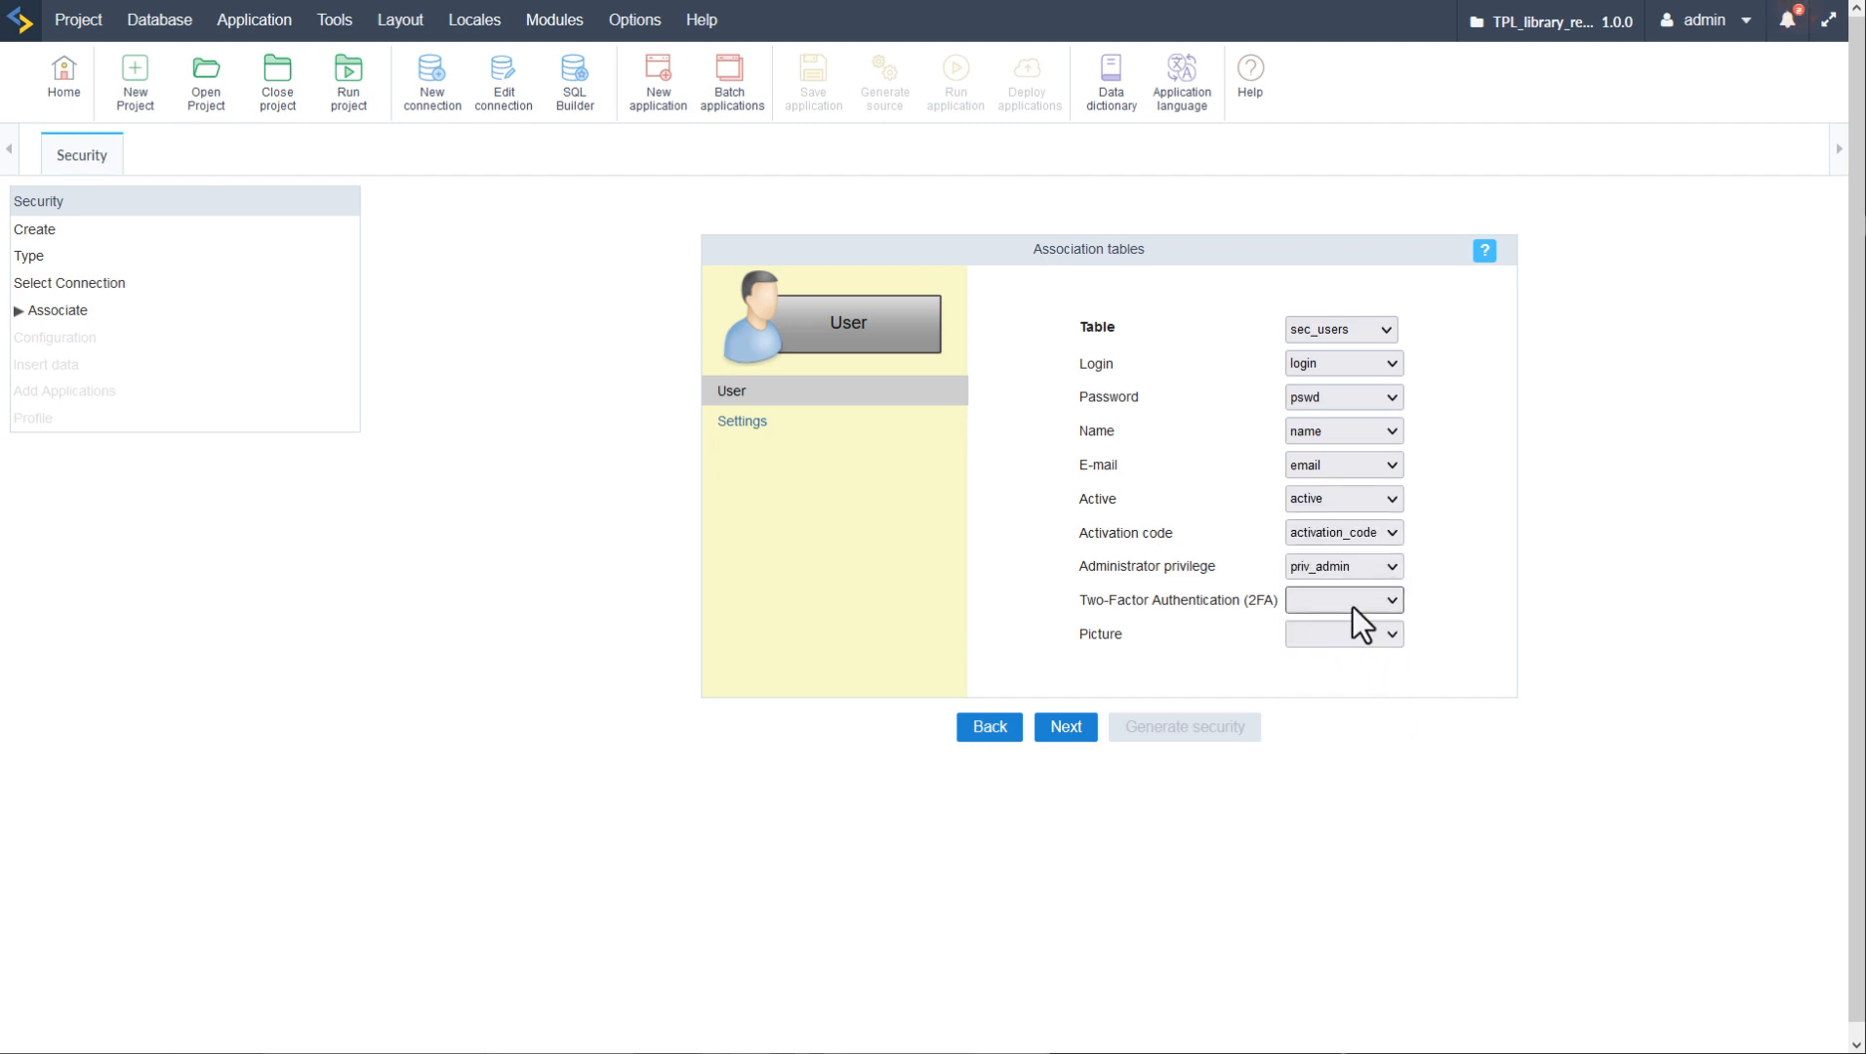
pyautogui.click(1353, 606)
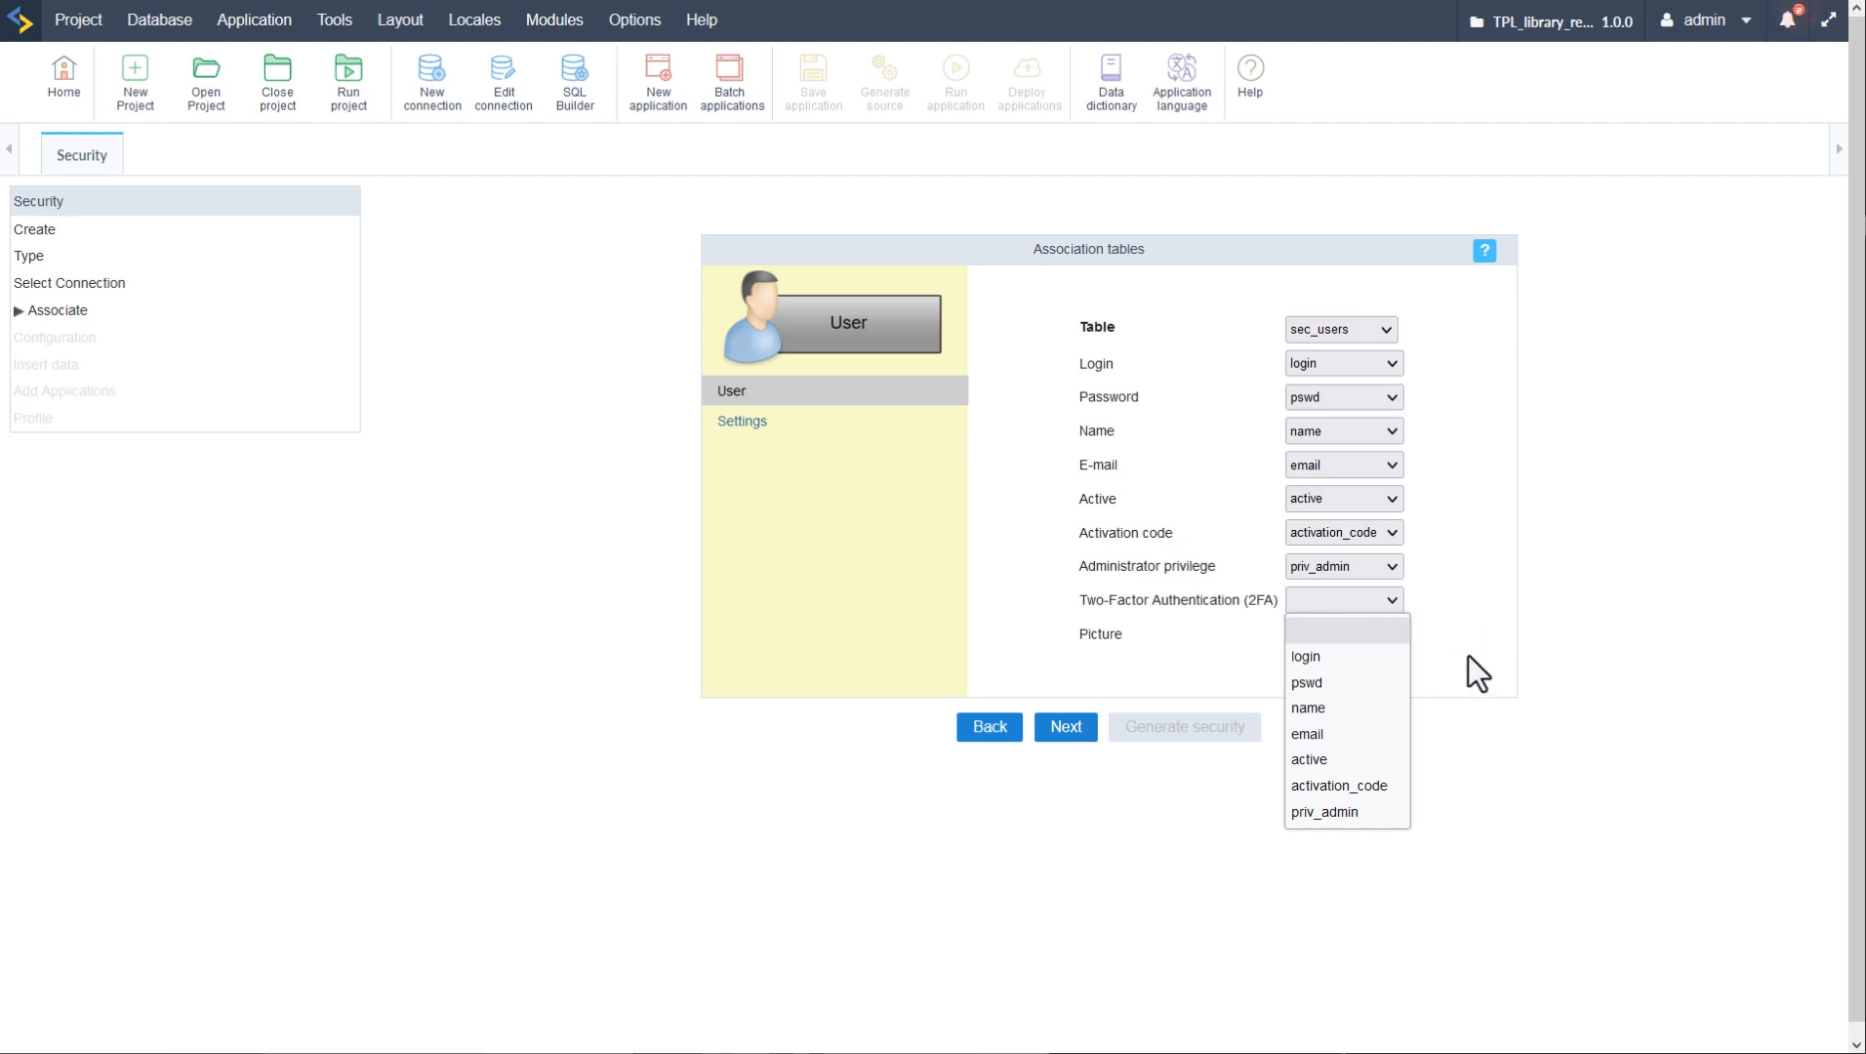
pyautogui.click(1476, 584)
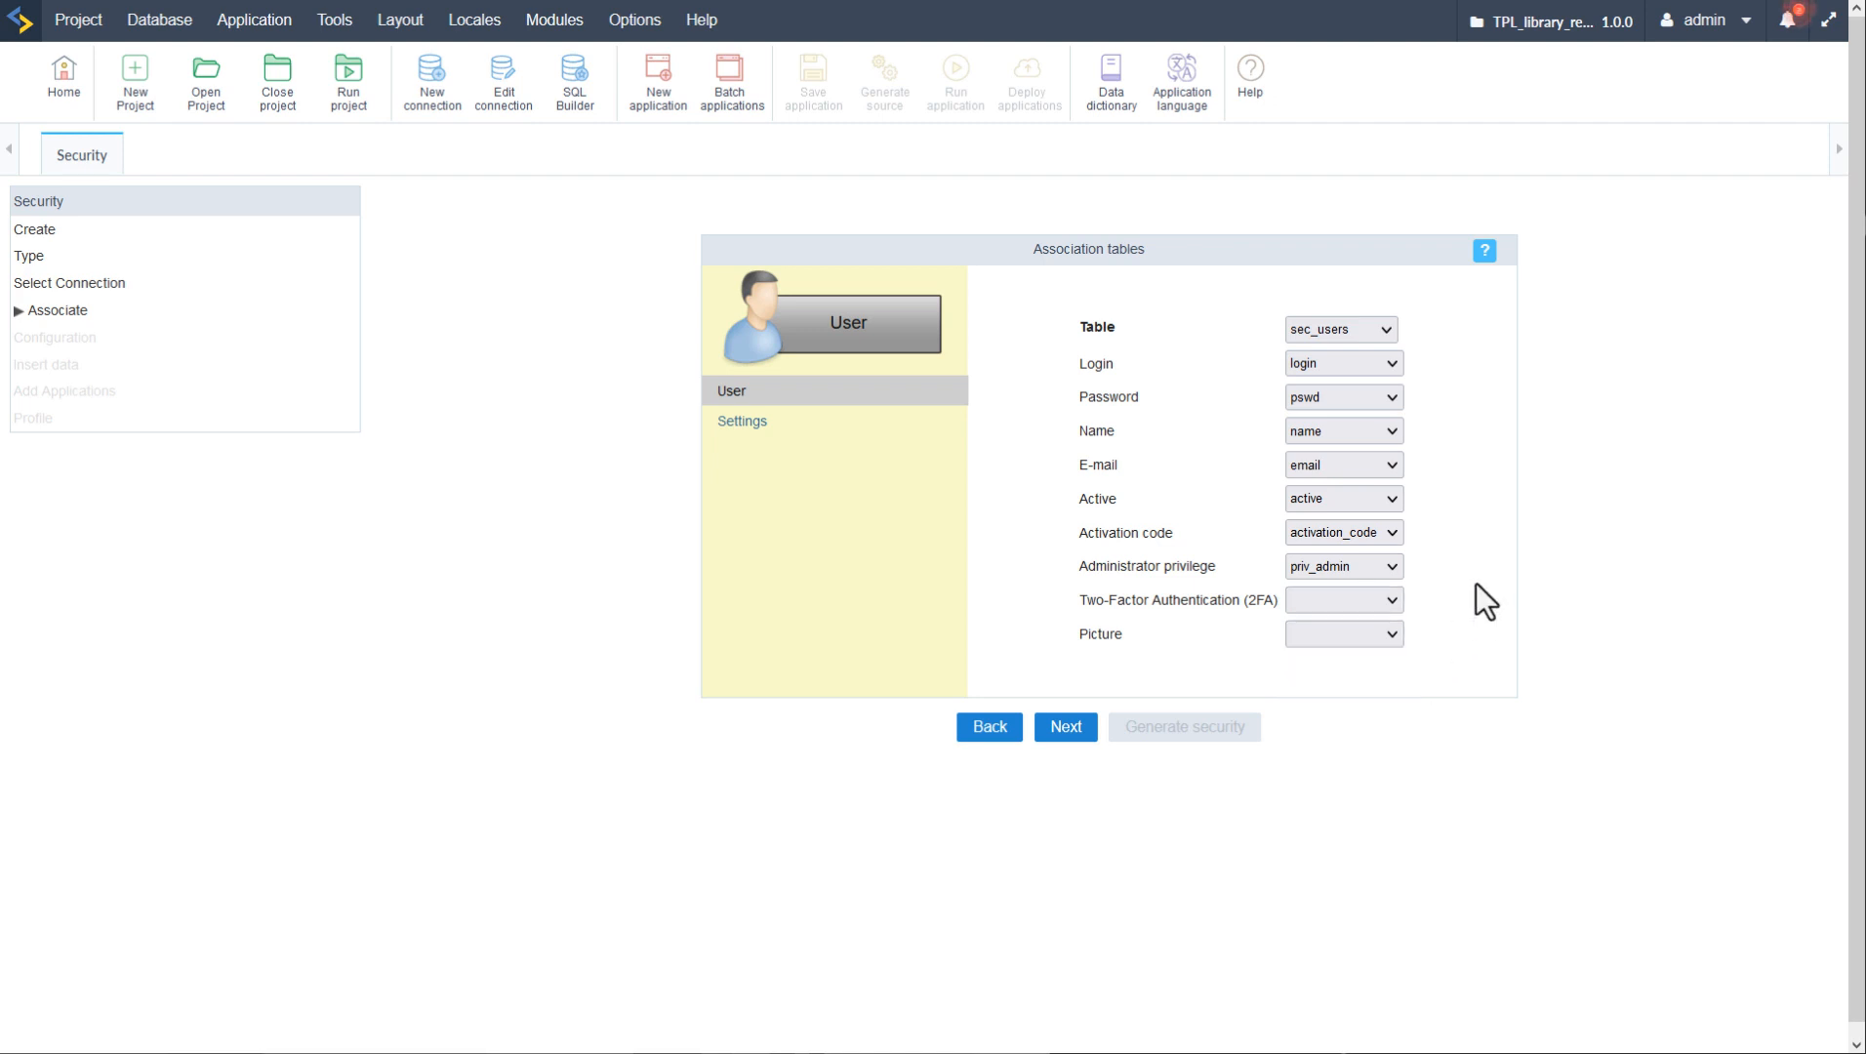
pyautogui.click(732, 427)
pyautogui.click(1295, 337)
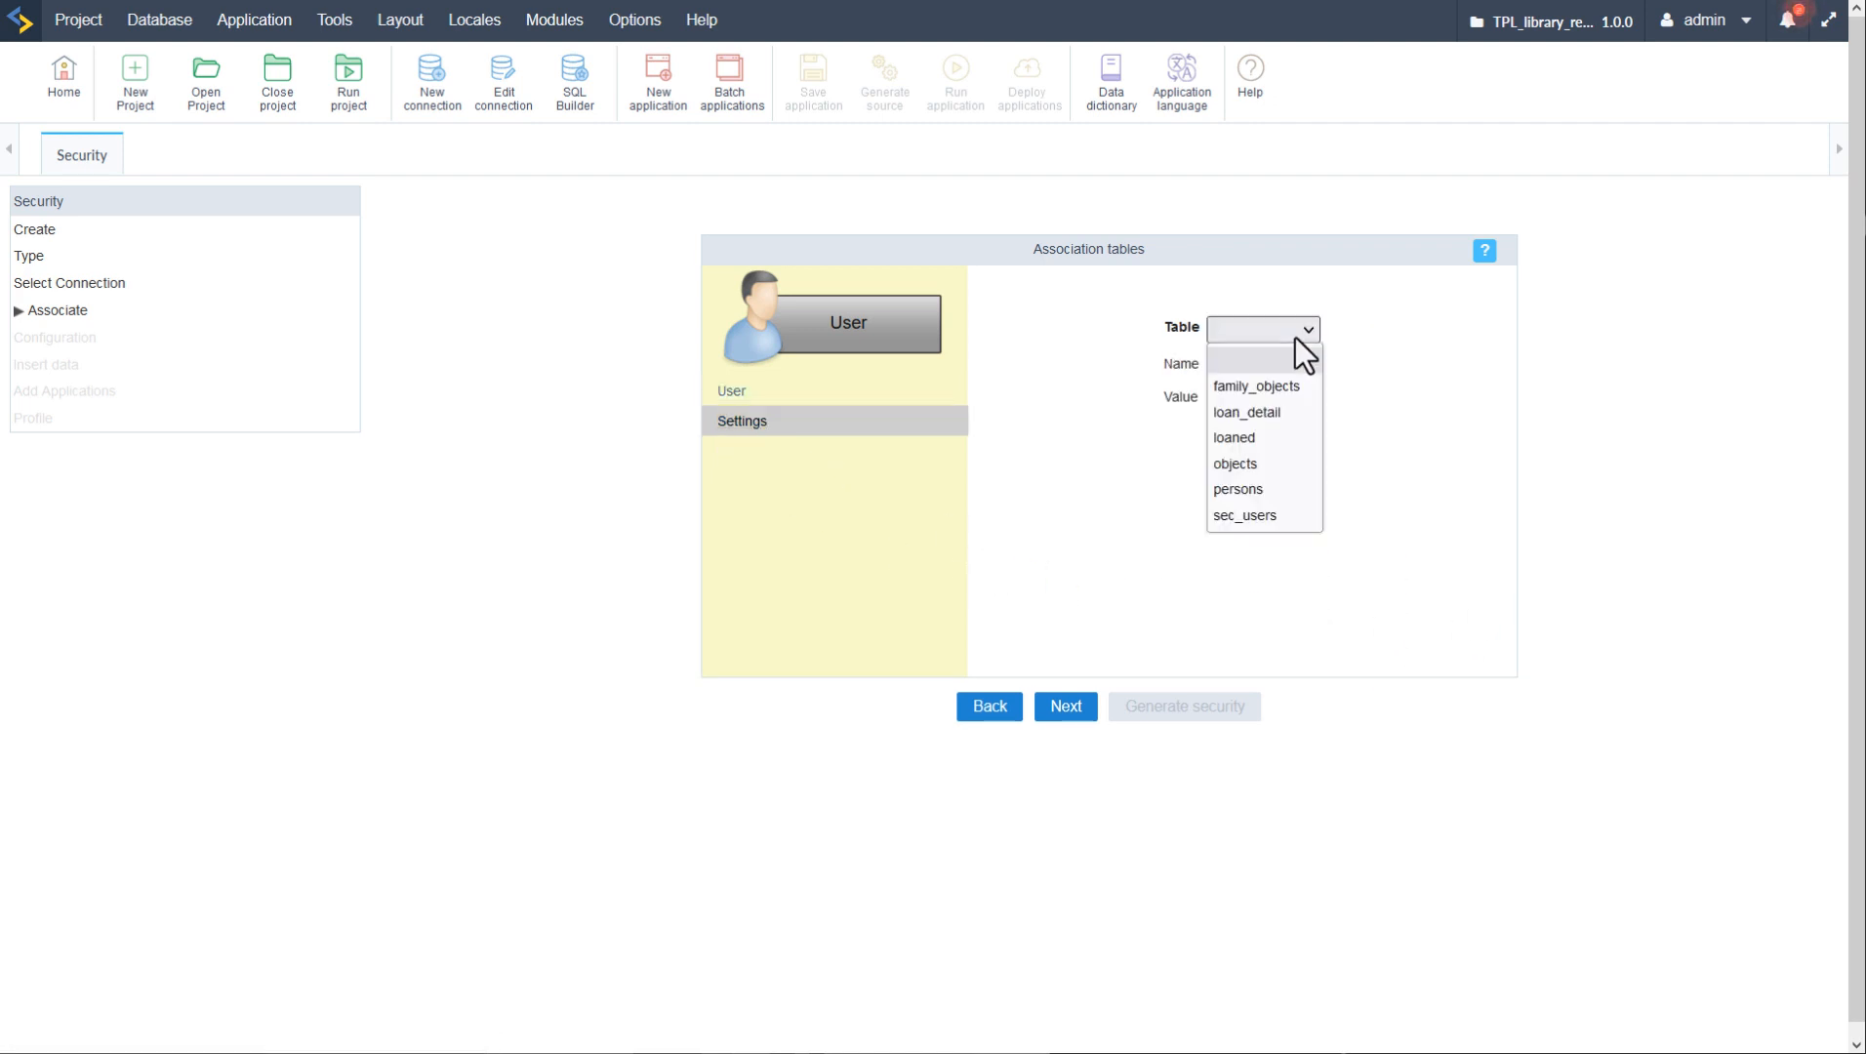
pyautogui.click(1398, 456)
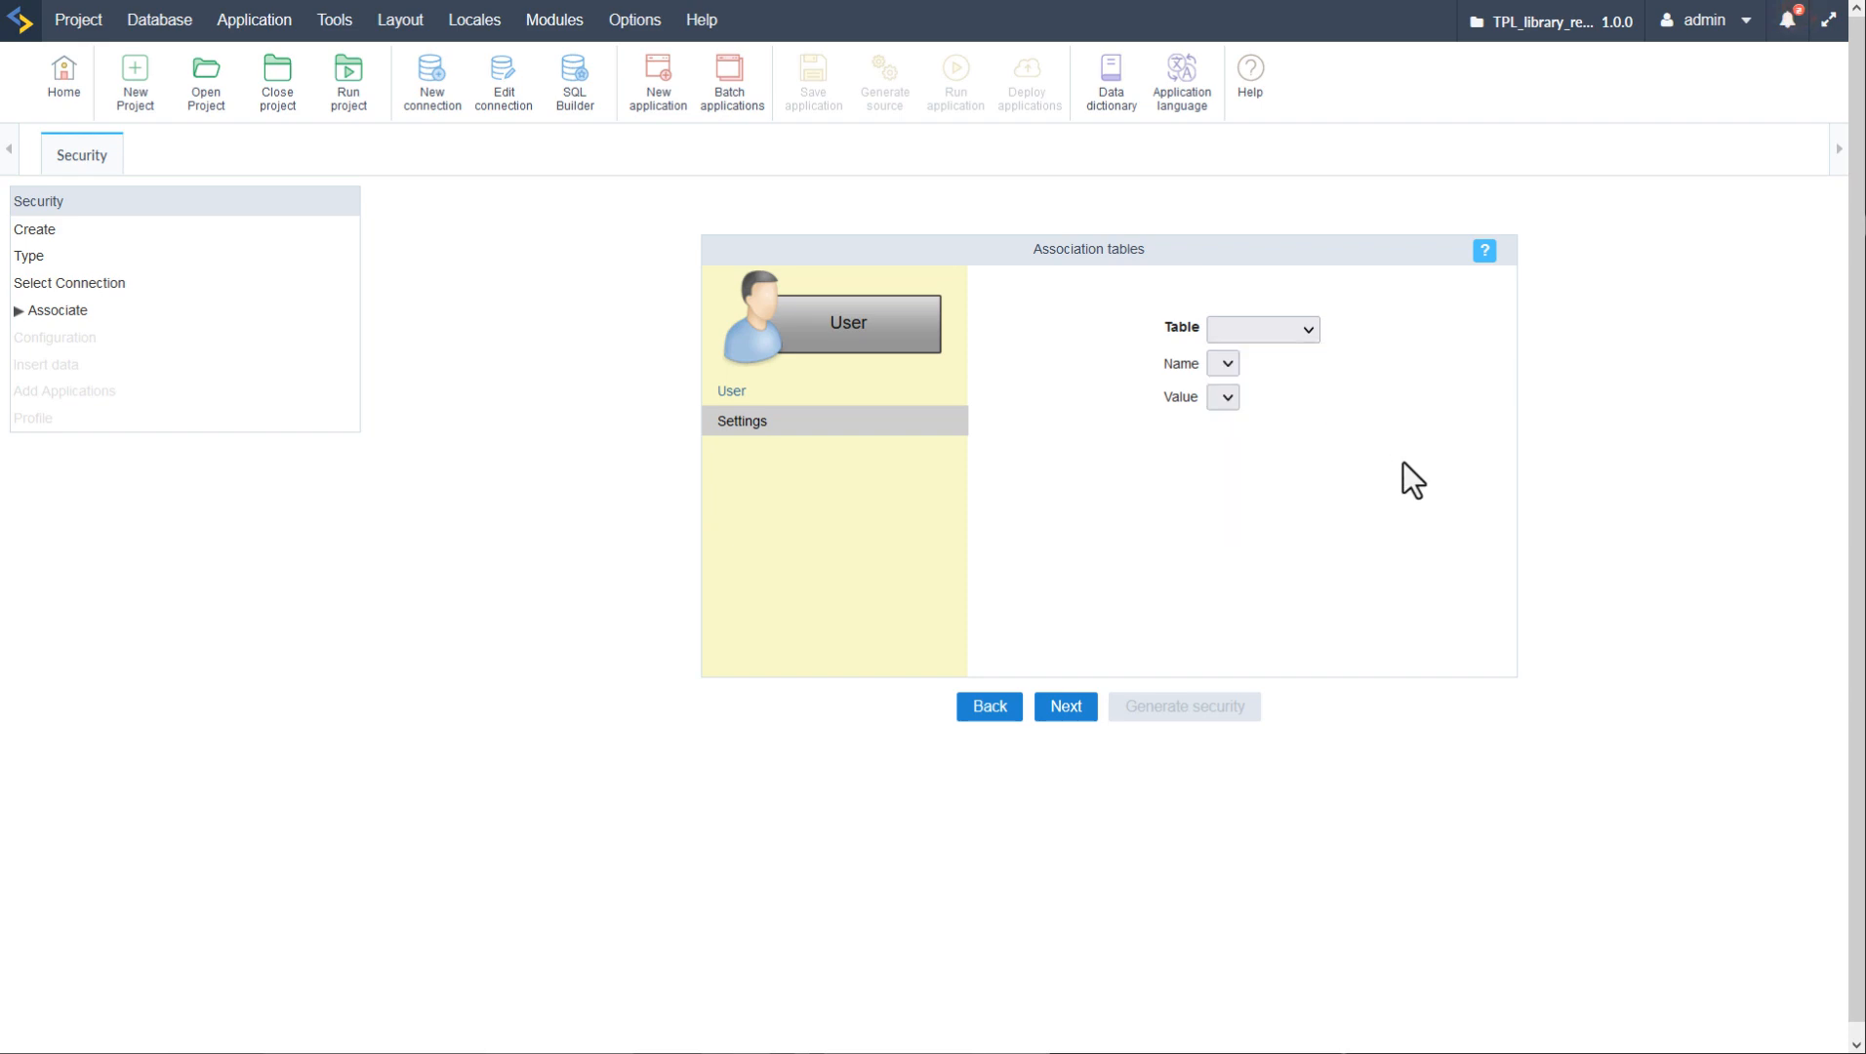
pyautogui.click(1064, 708)
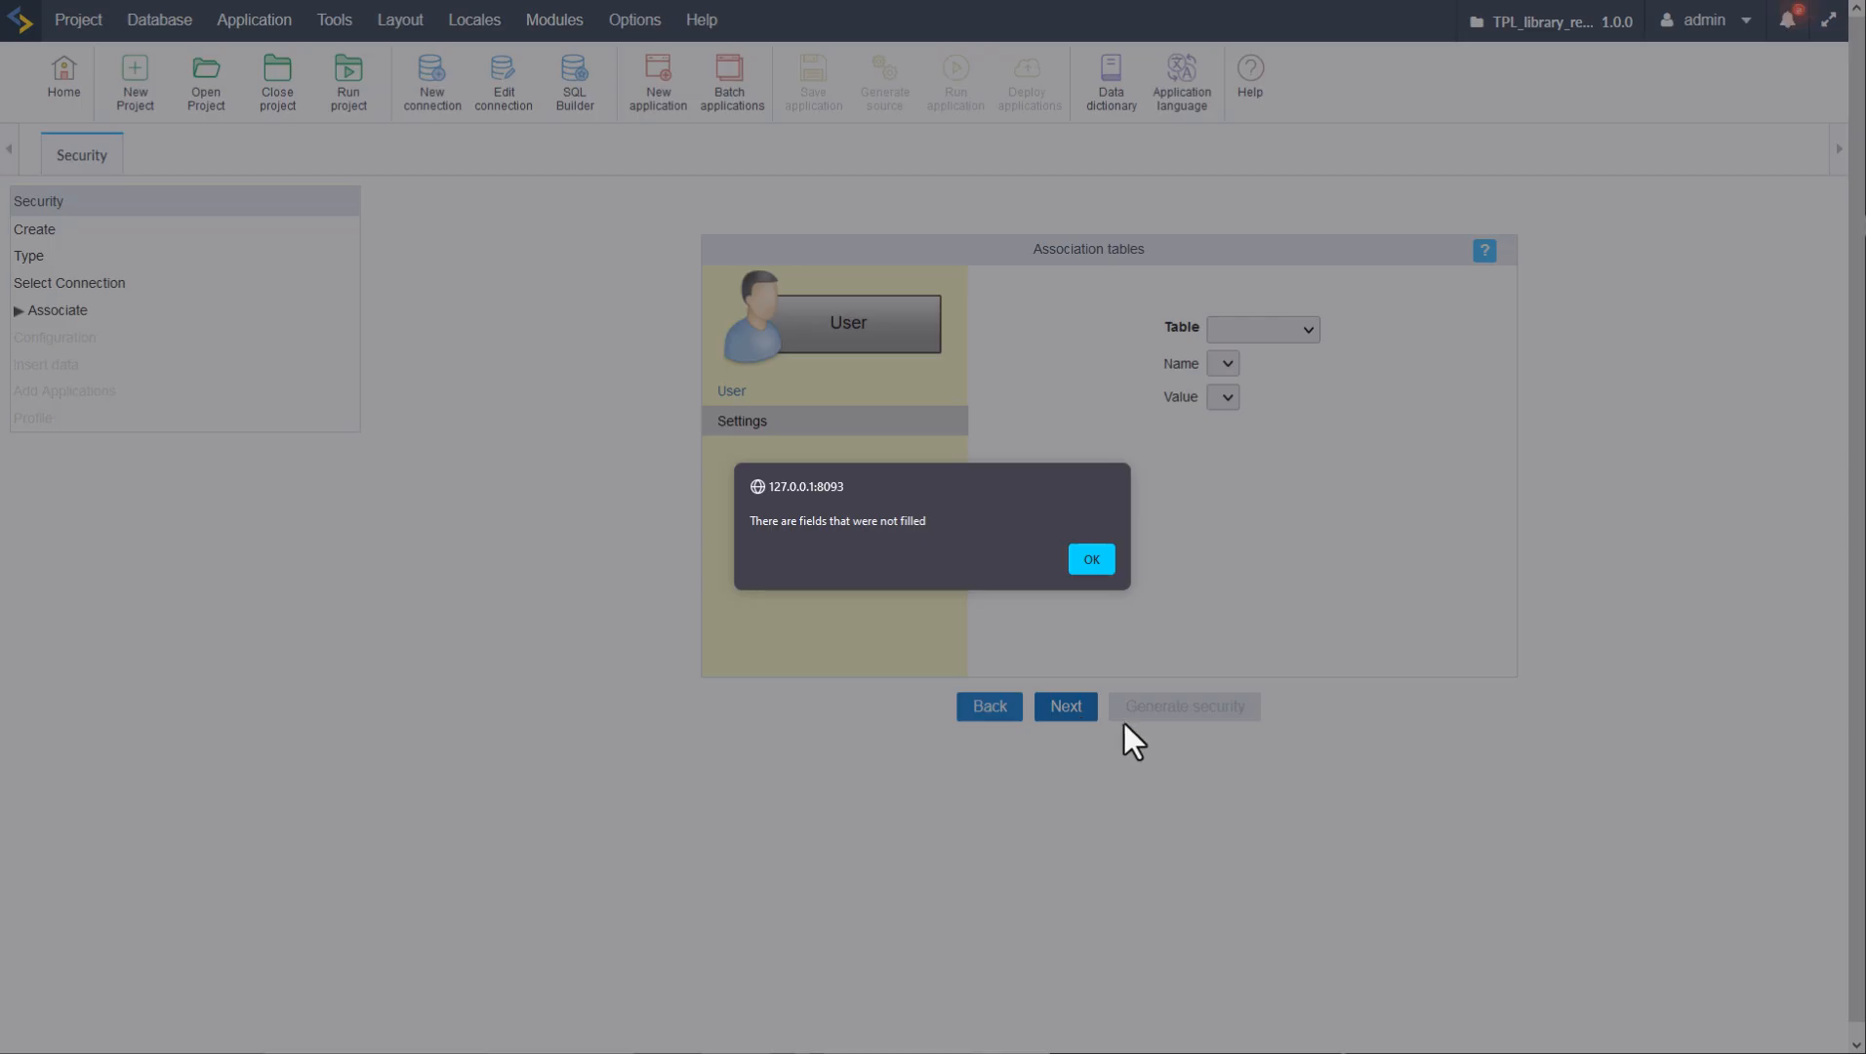
pyautogui.click(1093, 563)
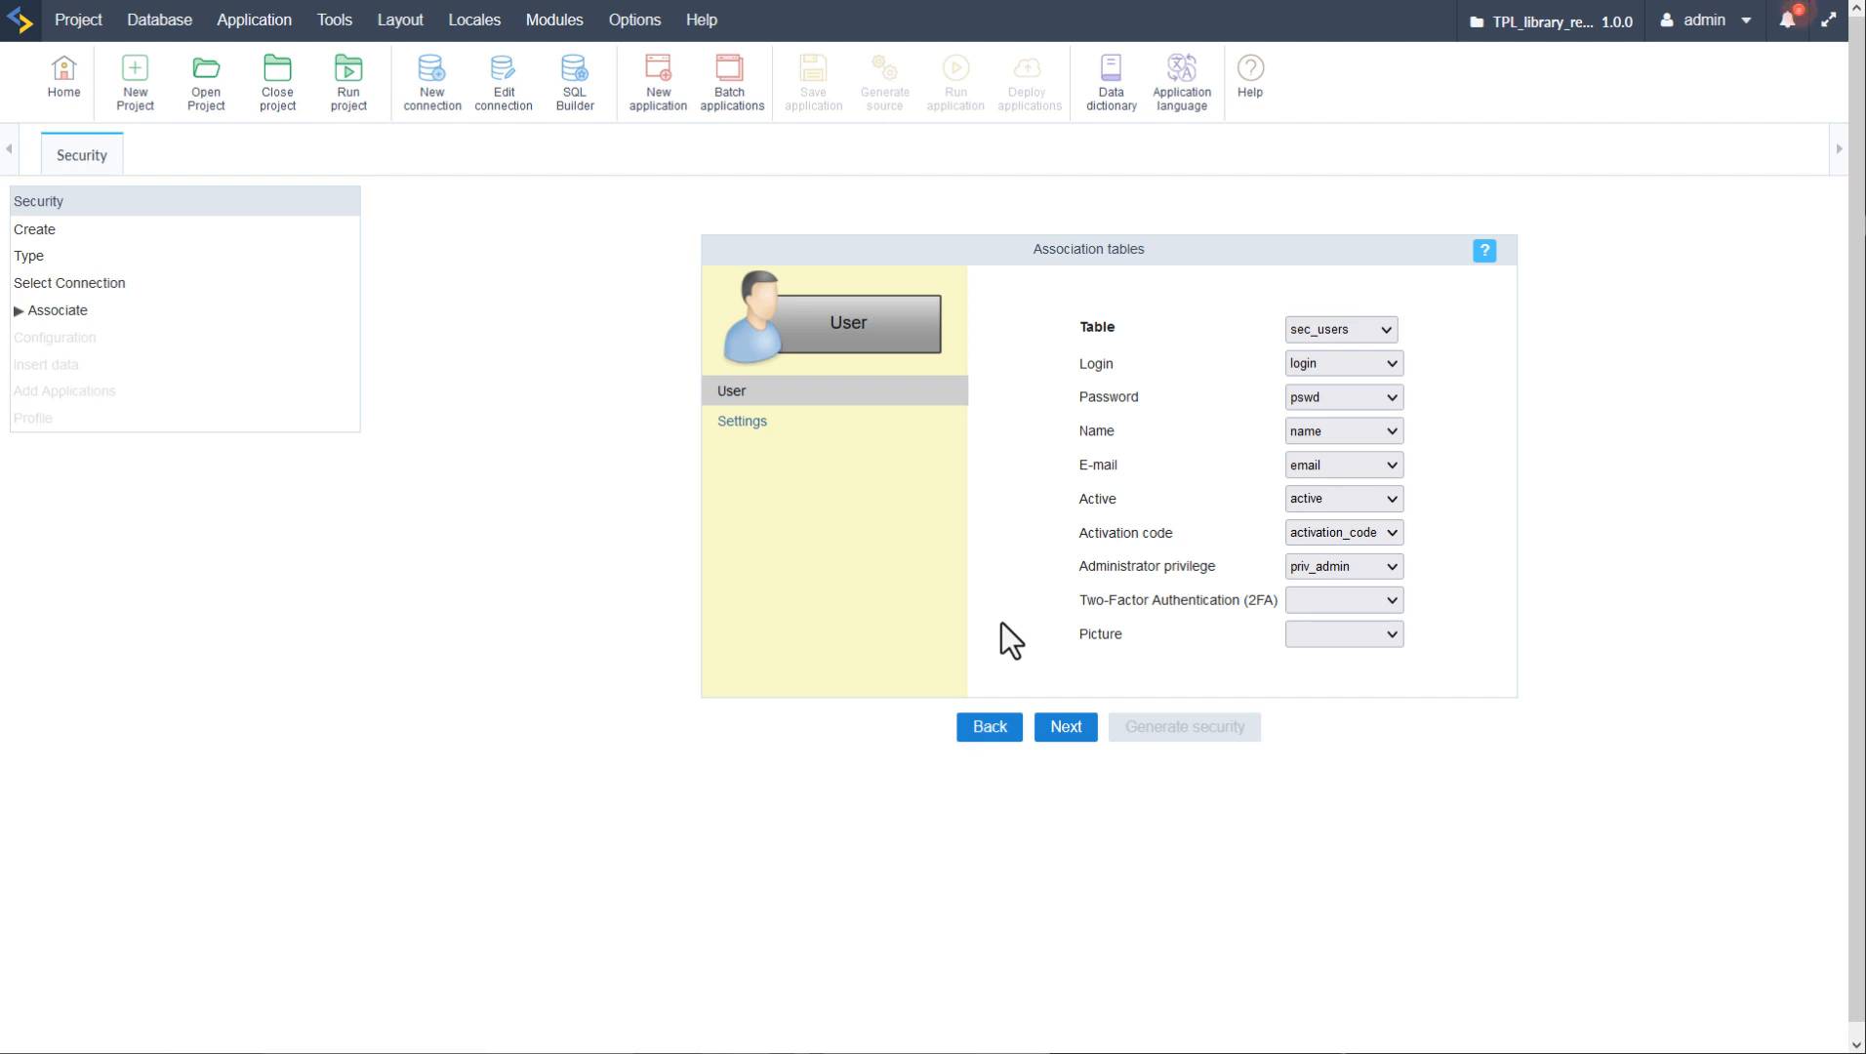
pyautogui.click(1375, 607)
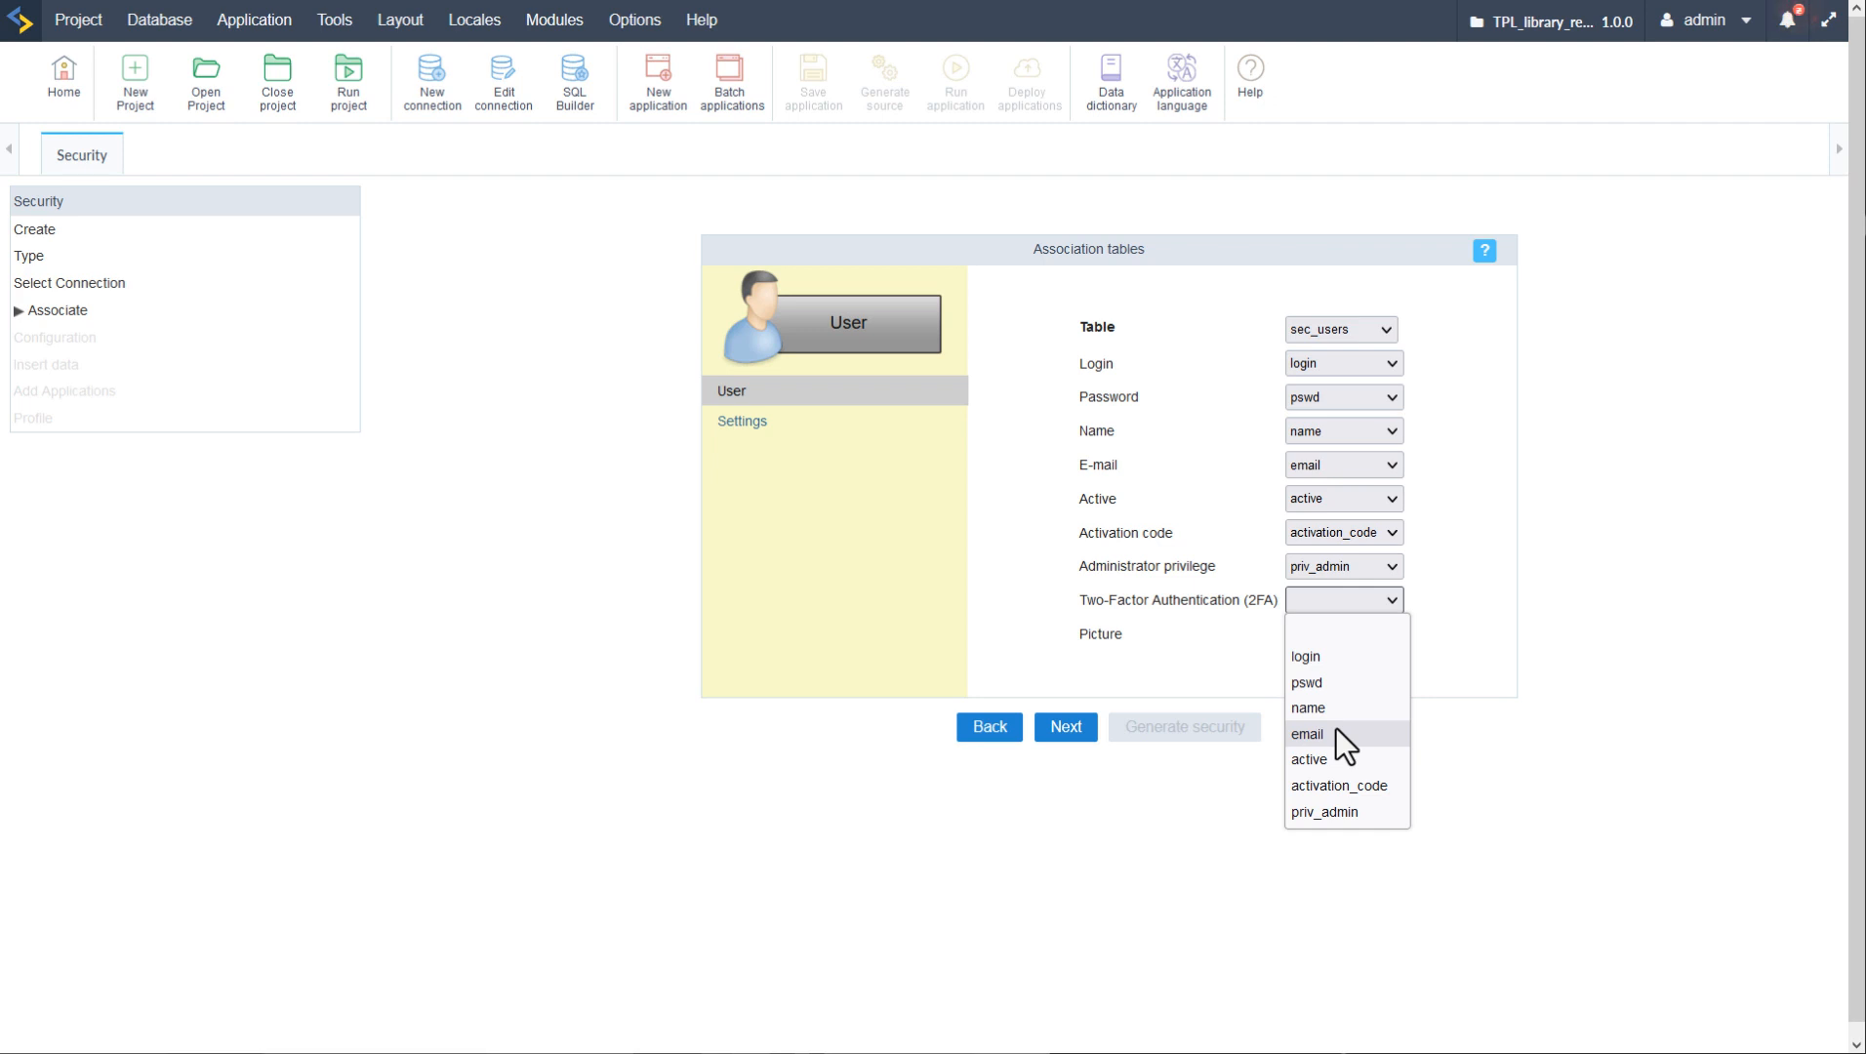
pyautogui.click(1215, 664)
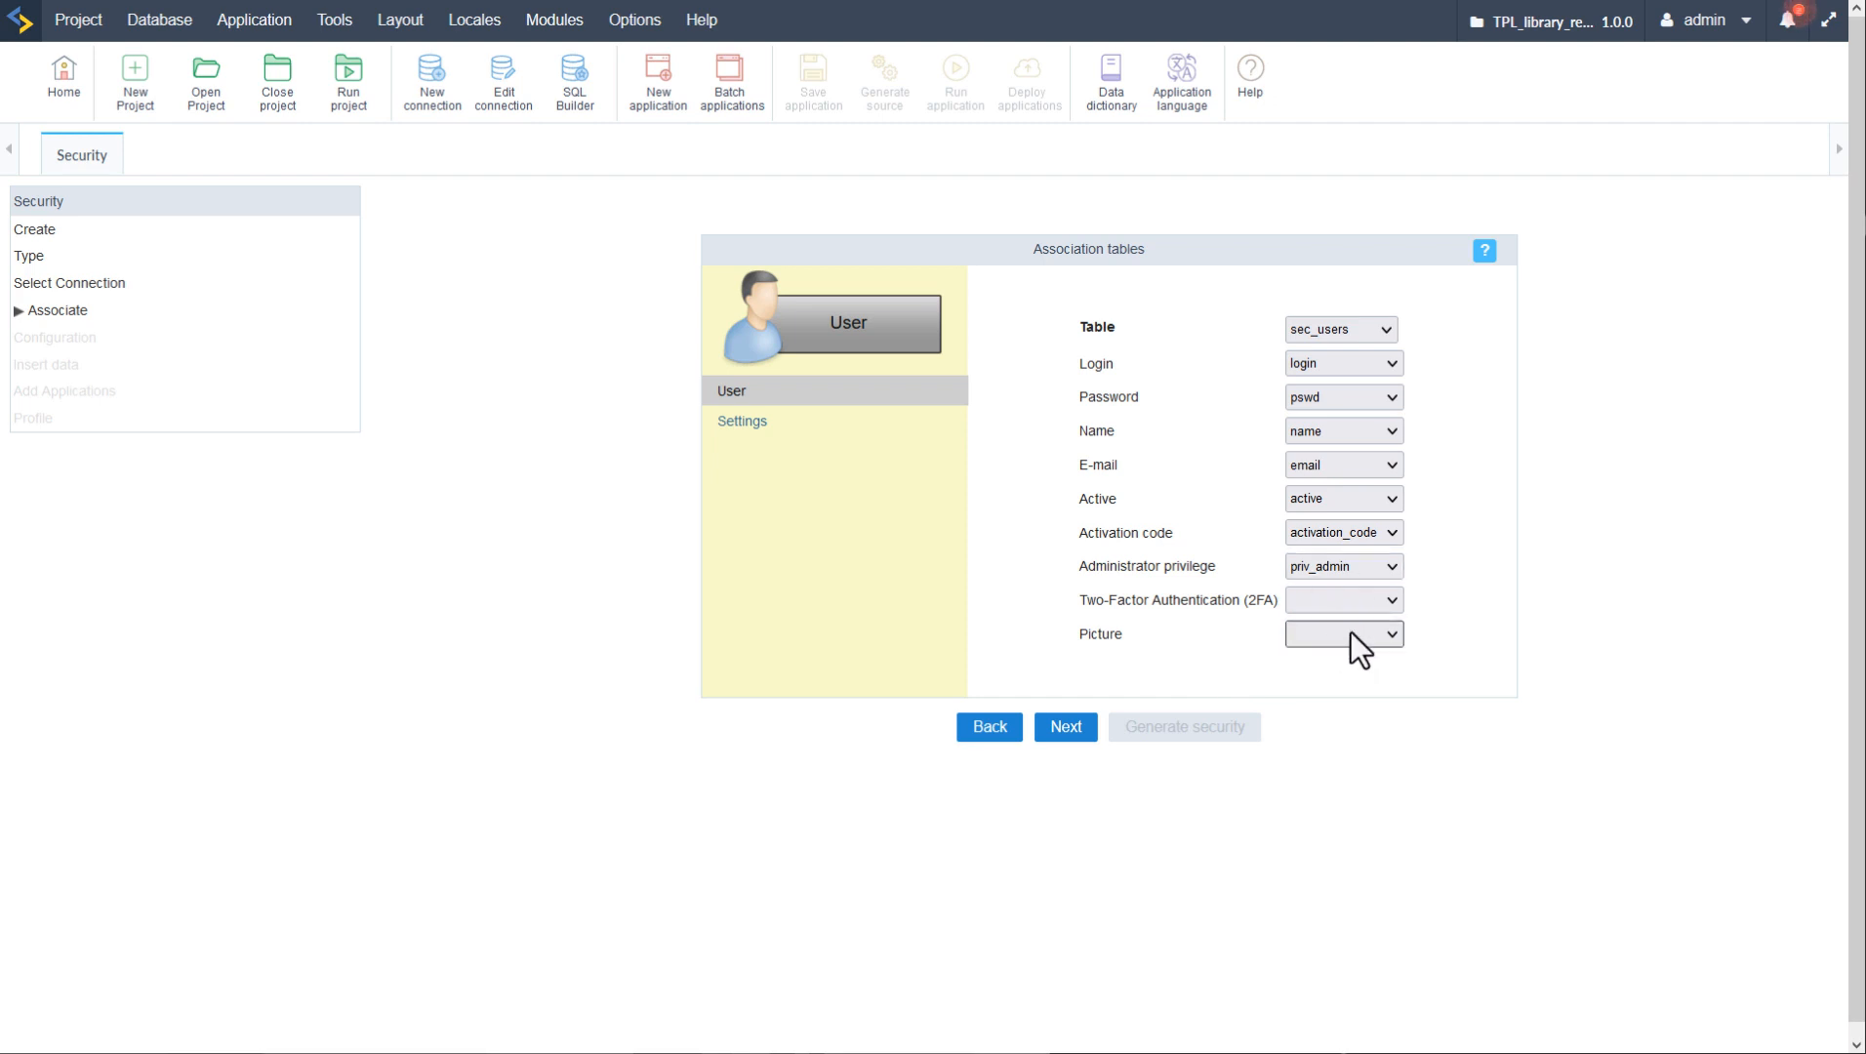
# - Switch to Create Tables with prefix sec_ and confirm the warning about existing tables
pyautogui.click(990, 729)
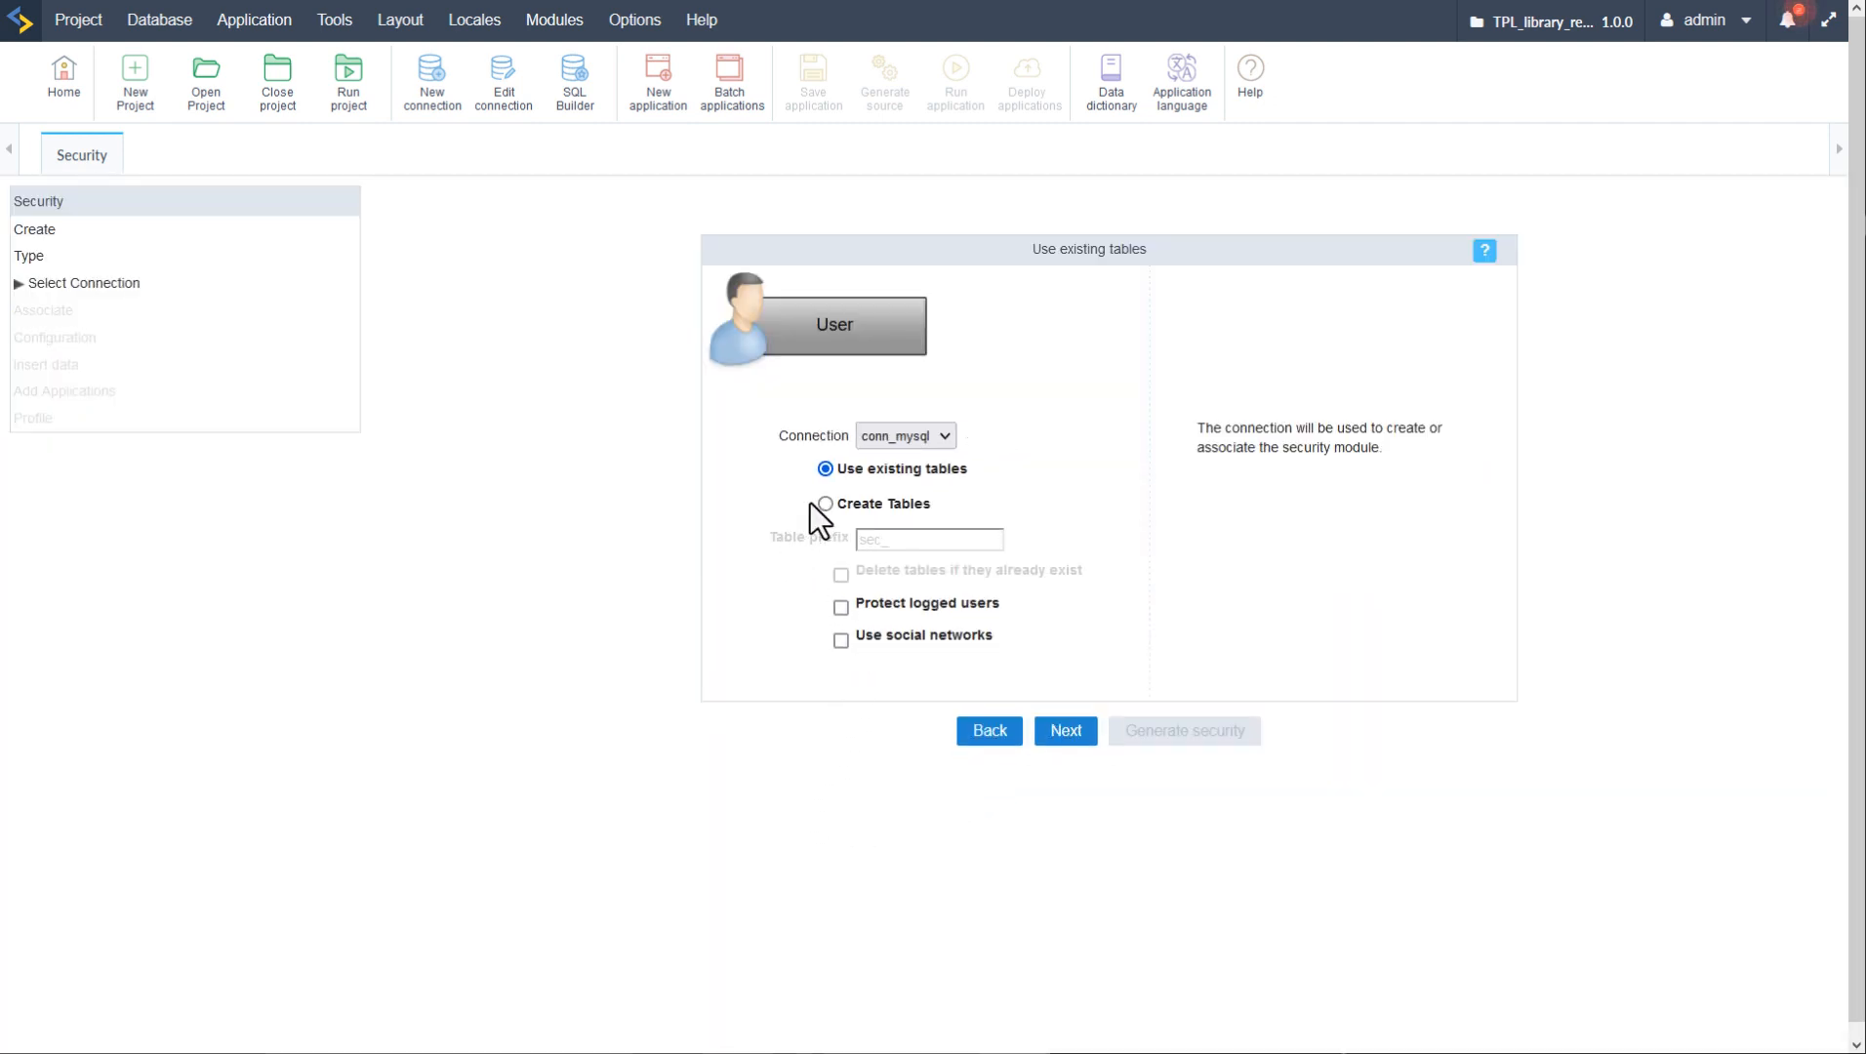
pyautogui.click(825, 505)
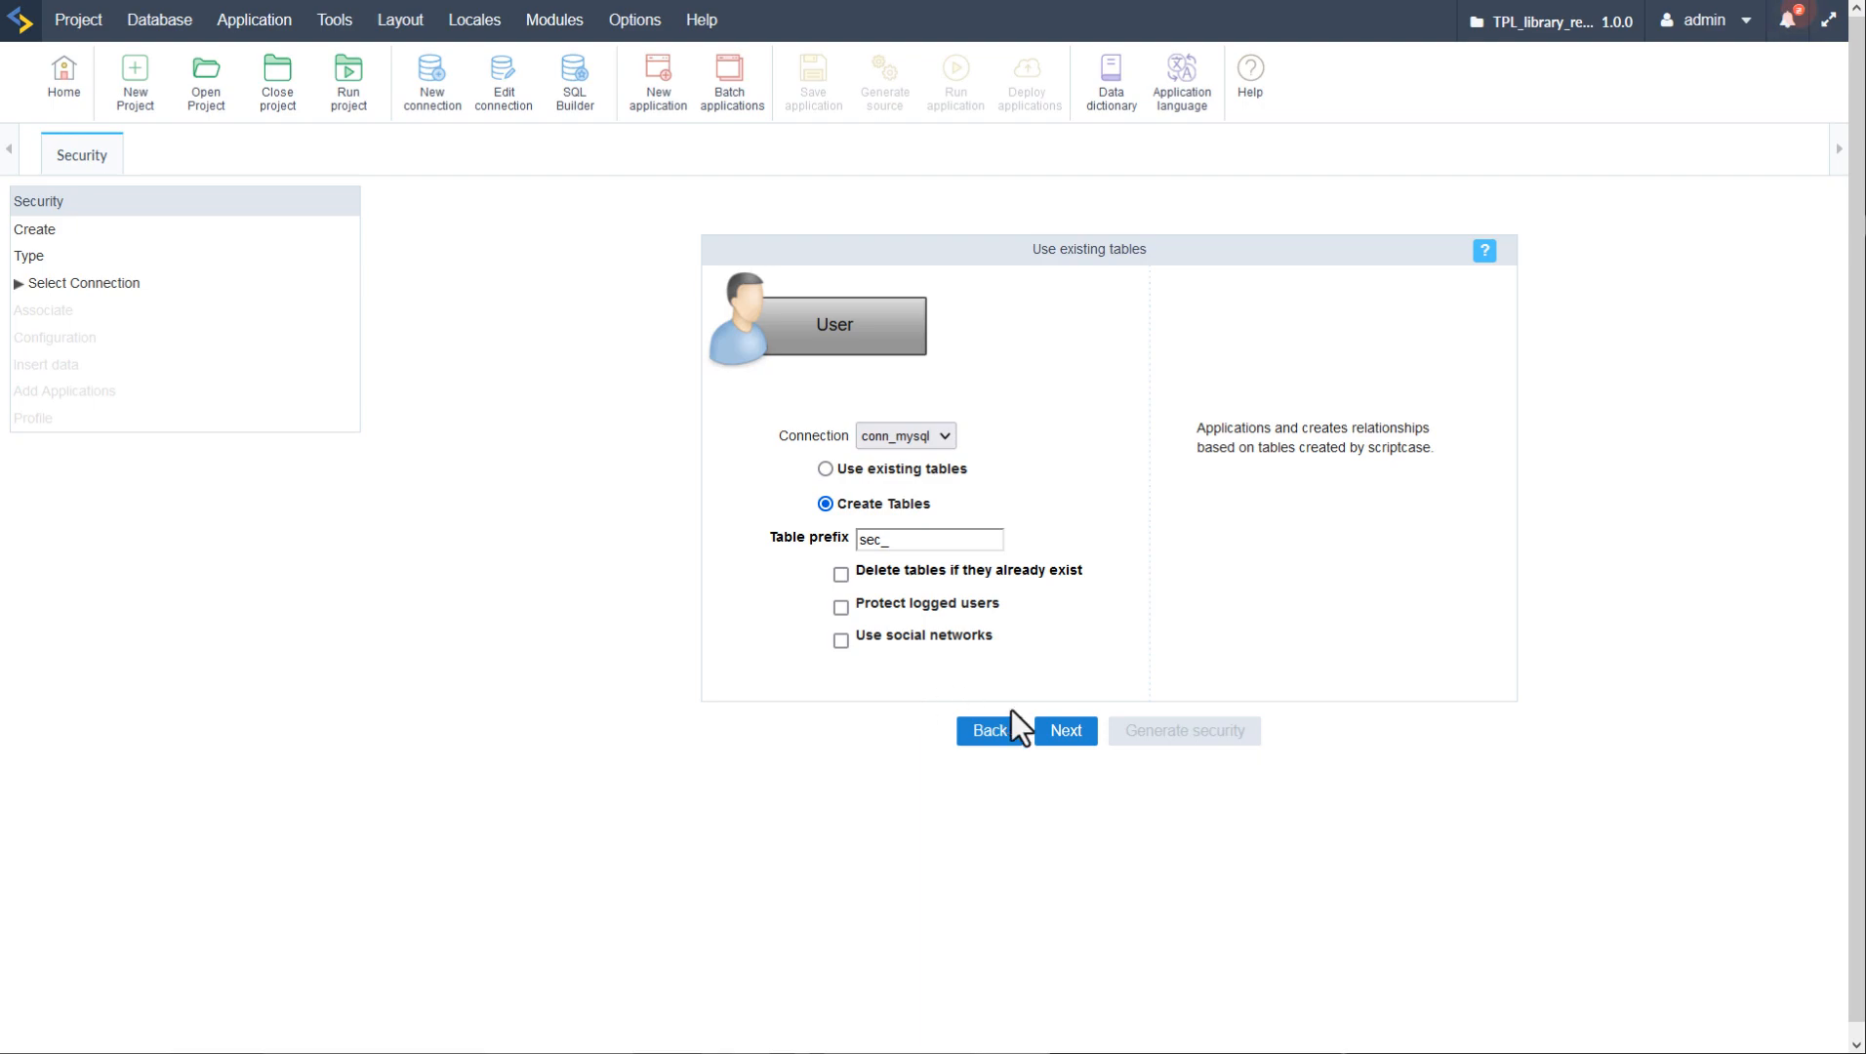
pyautogui.click(1070, 742)
pyautogui.click(1019, 574)
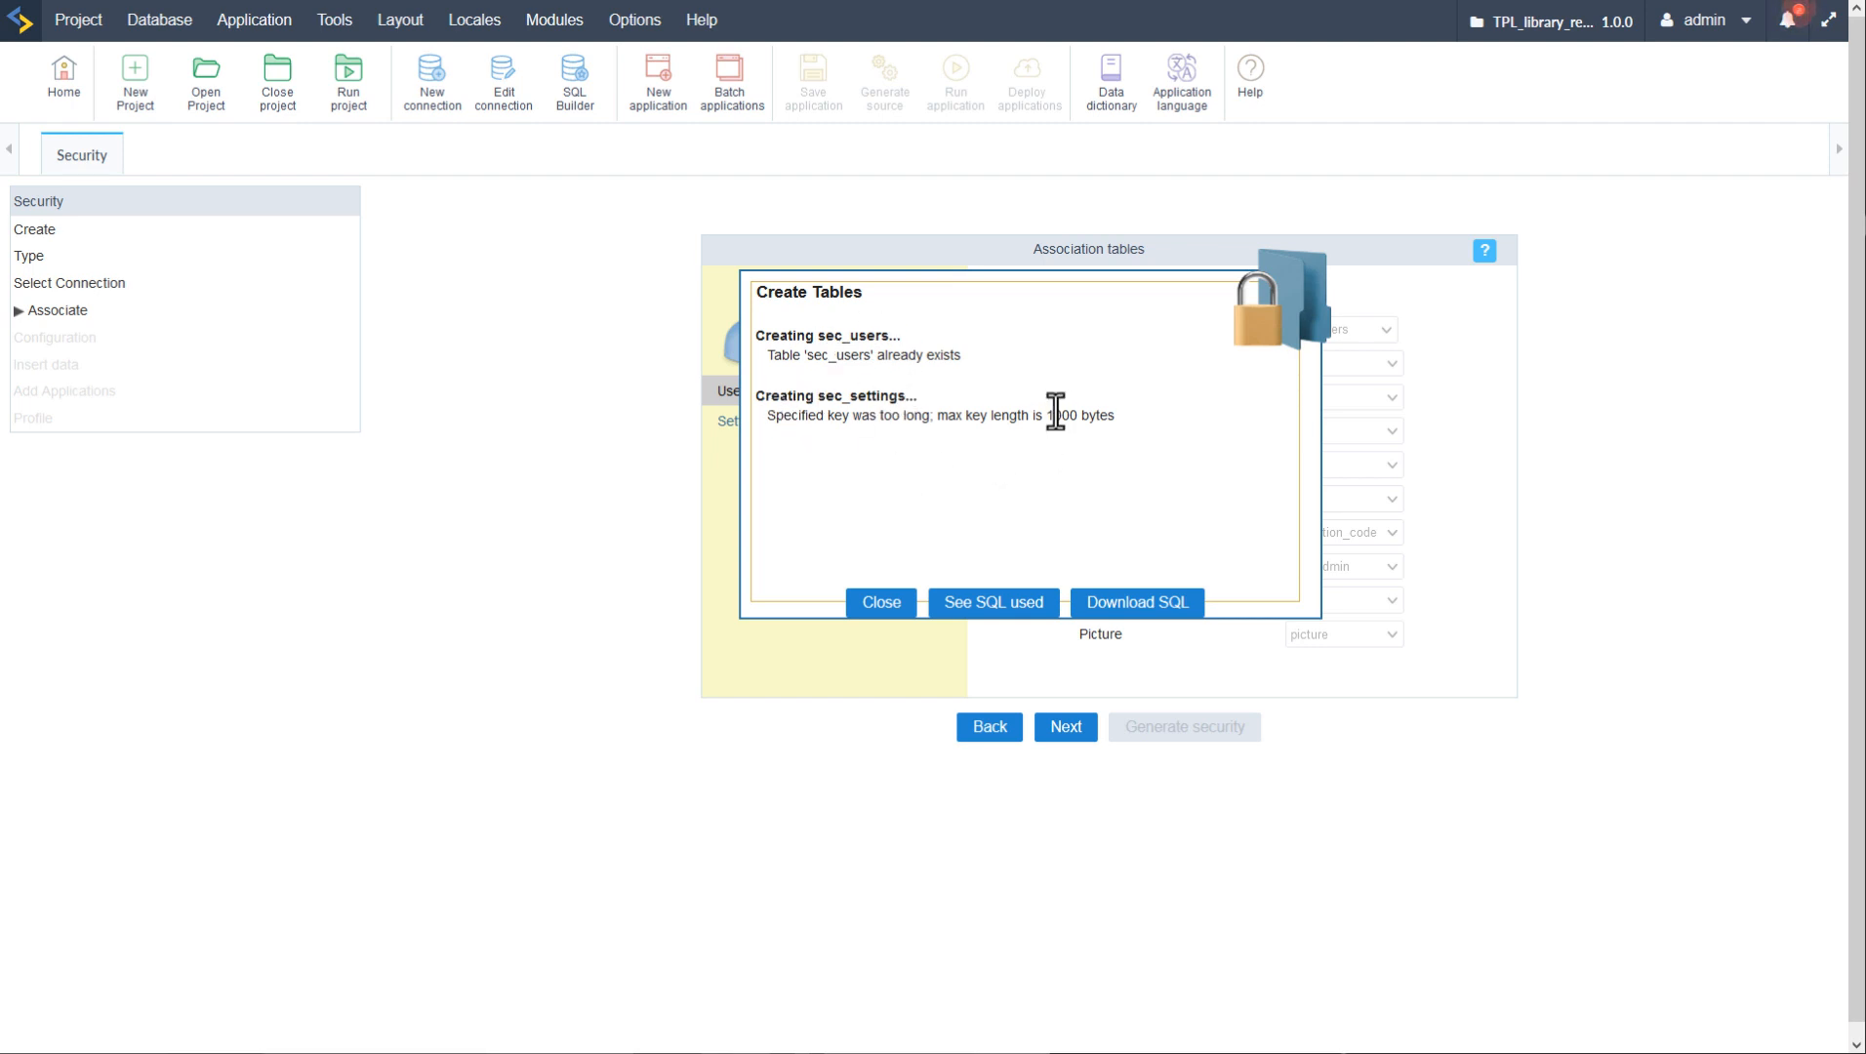
pyautogui.moveTo(755, 400); pyautogui.dragTo(1172, 475)
pyautogui.click(1169, 483)
# - Review the SQL used, close the results, and check the settings and user table mappings
pyautogui.click(992, 603)
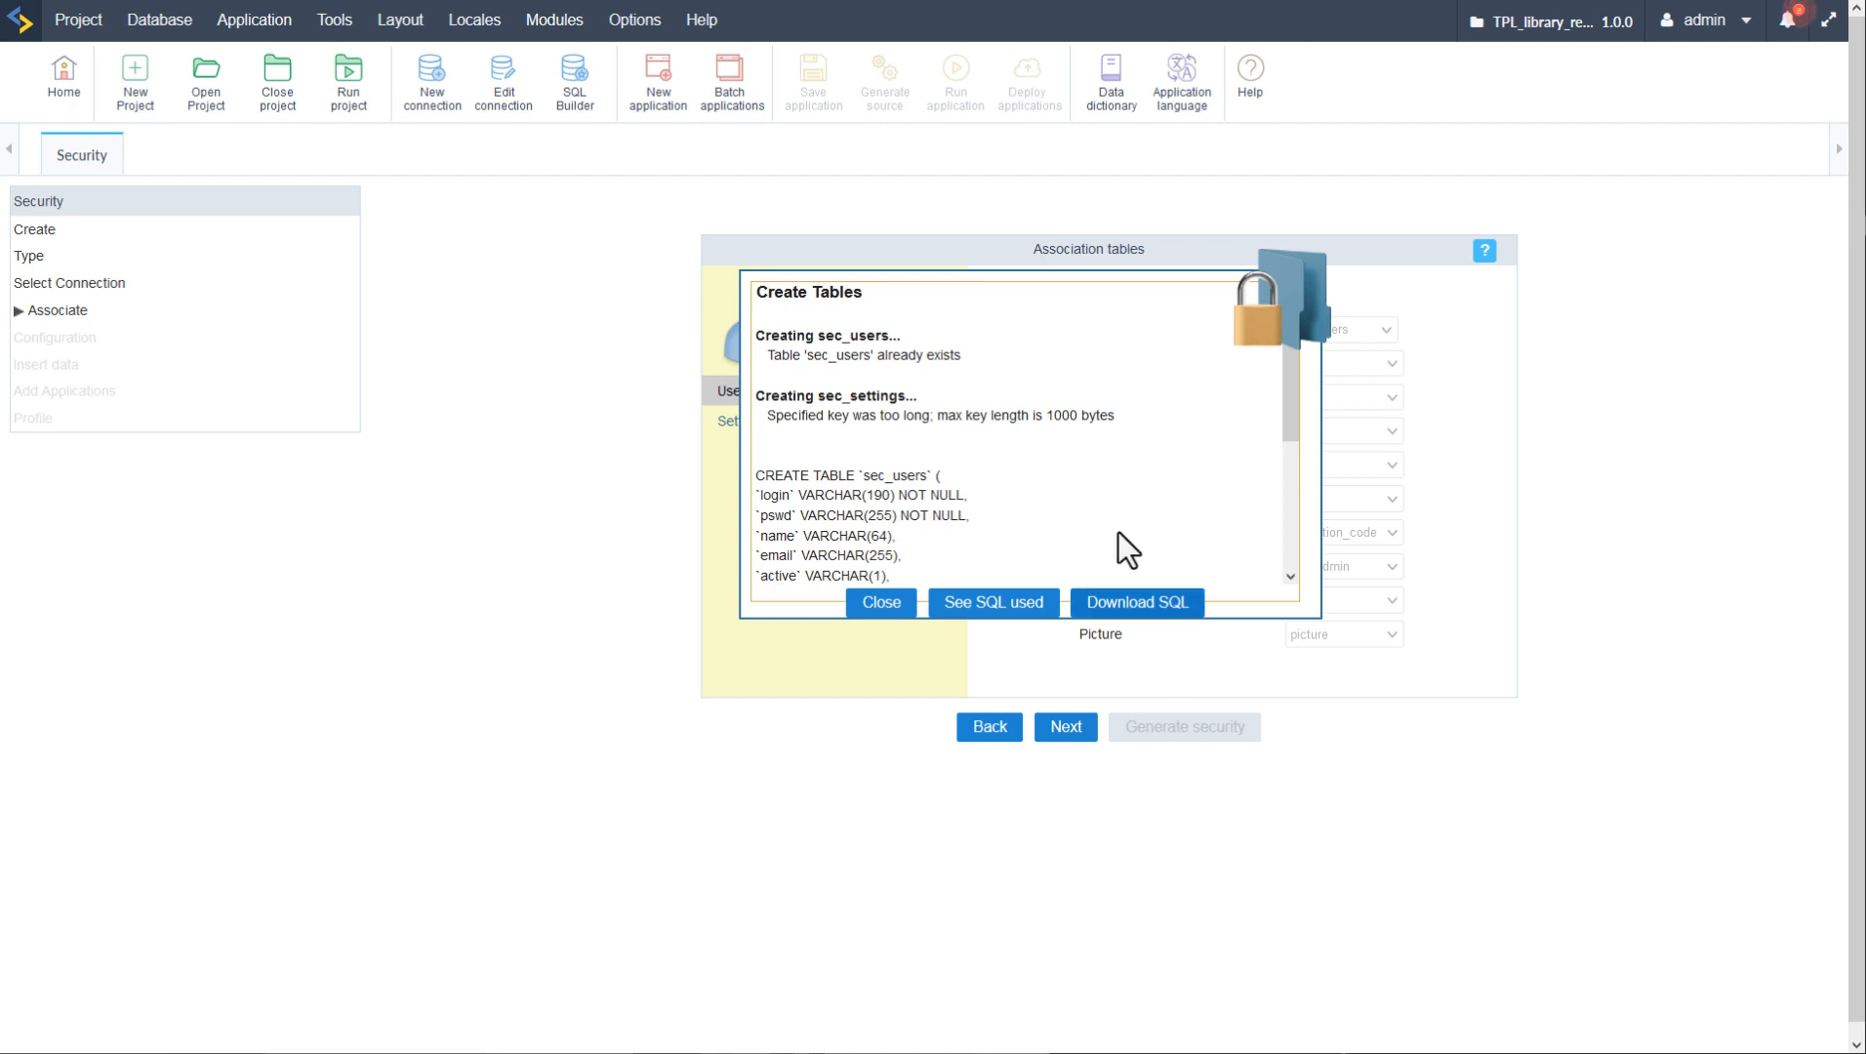
pyautogui.scroll(-1, 1048, 456)
pyautogui.scroll(-2, 1047, 457)
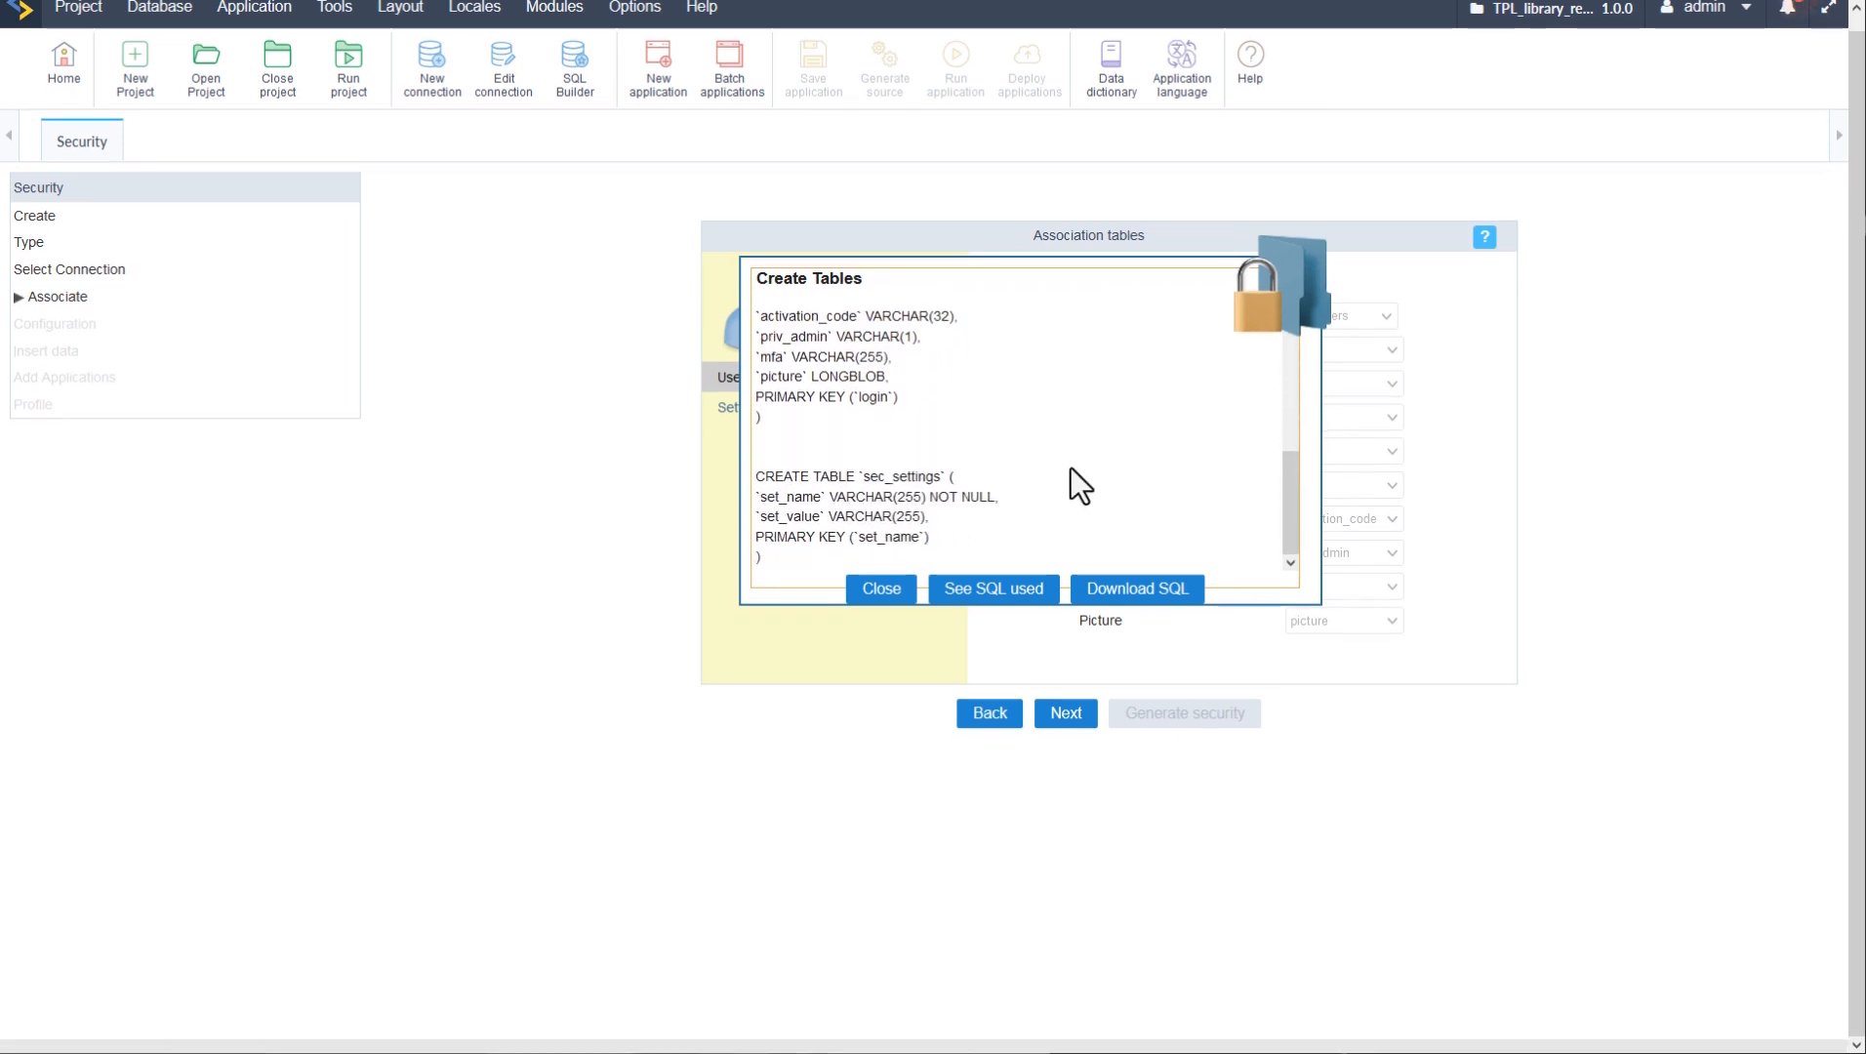
pyautogui.scroll(2, 1071, 469)
pyautogui.scroll(-2, 1071, 469)
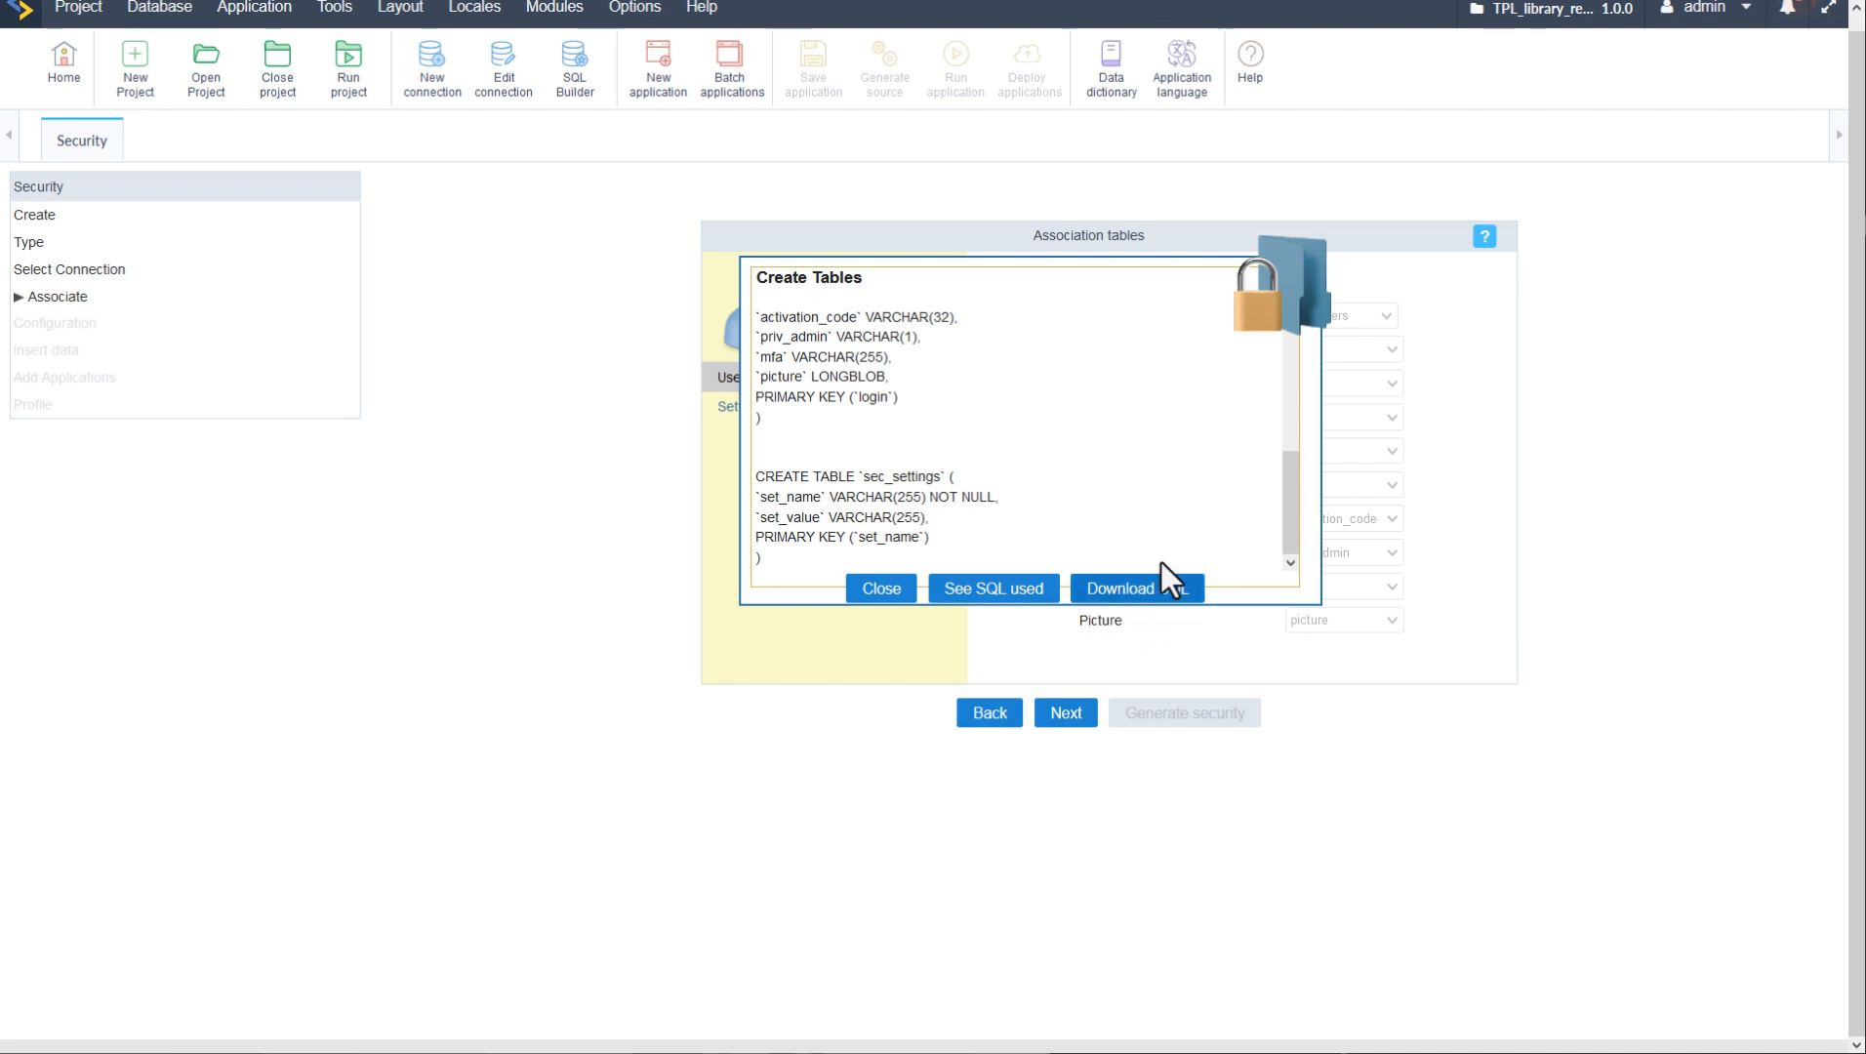
pyautogui.click(883, 590)
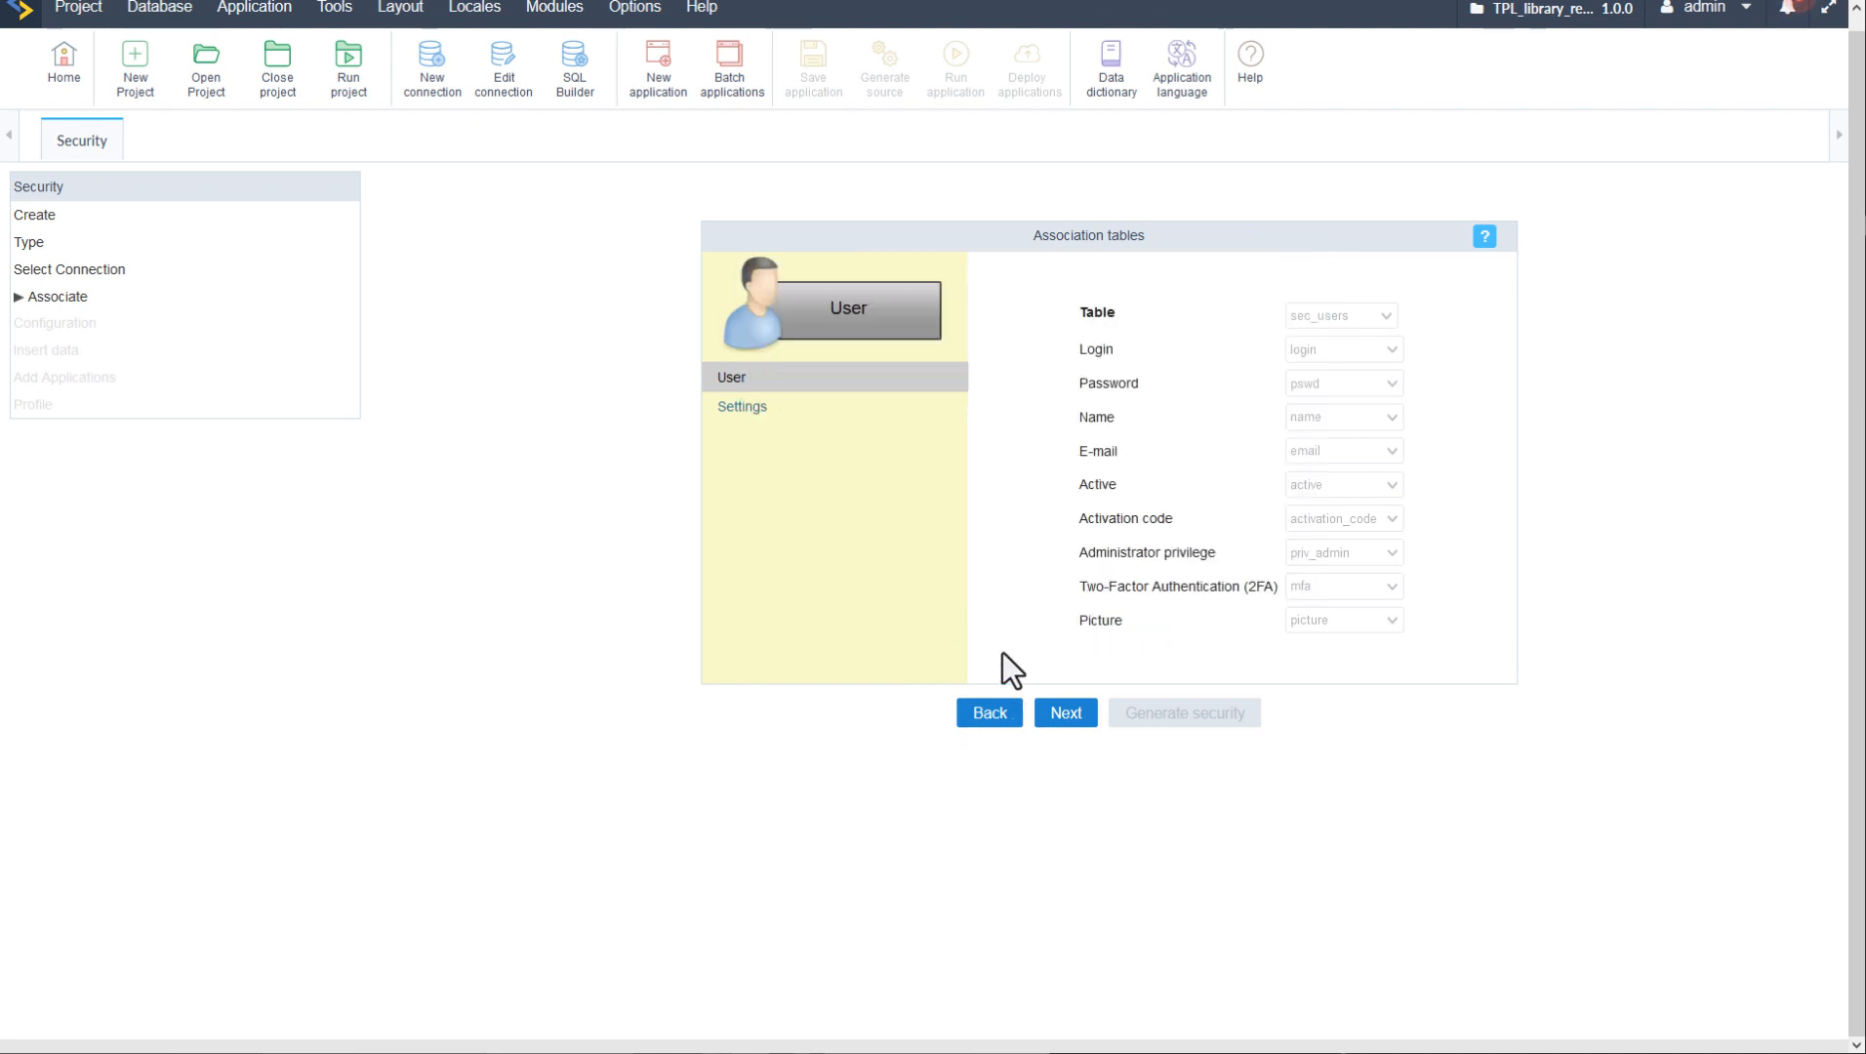
pyautogui.click(746, 410)
pyautogui.click(730, 381)
# - On the General configuration, keep No action on session expiry and set password encryption to MD5
pyautogui.click(1064, 718)
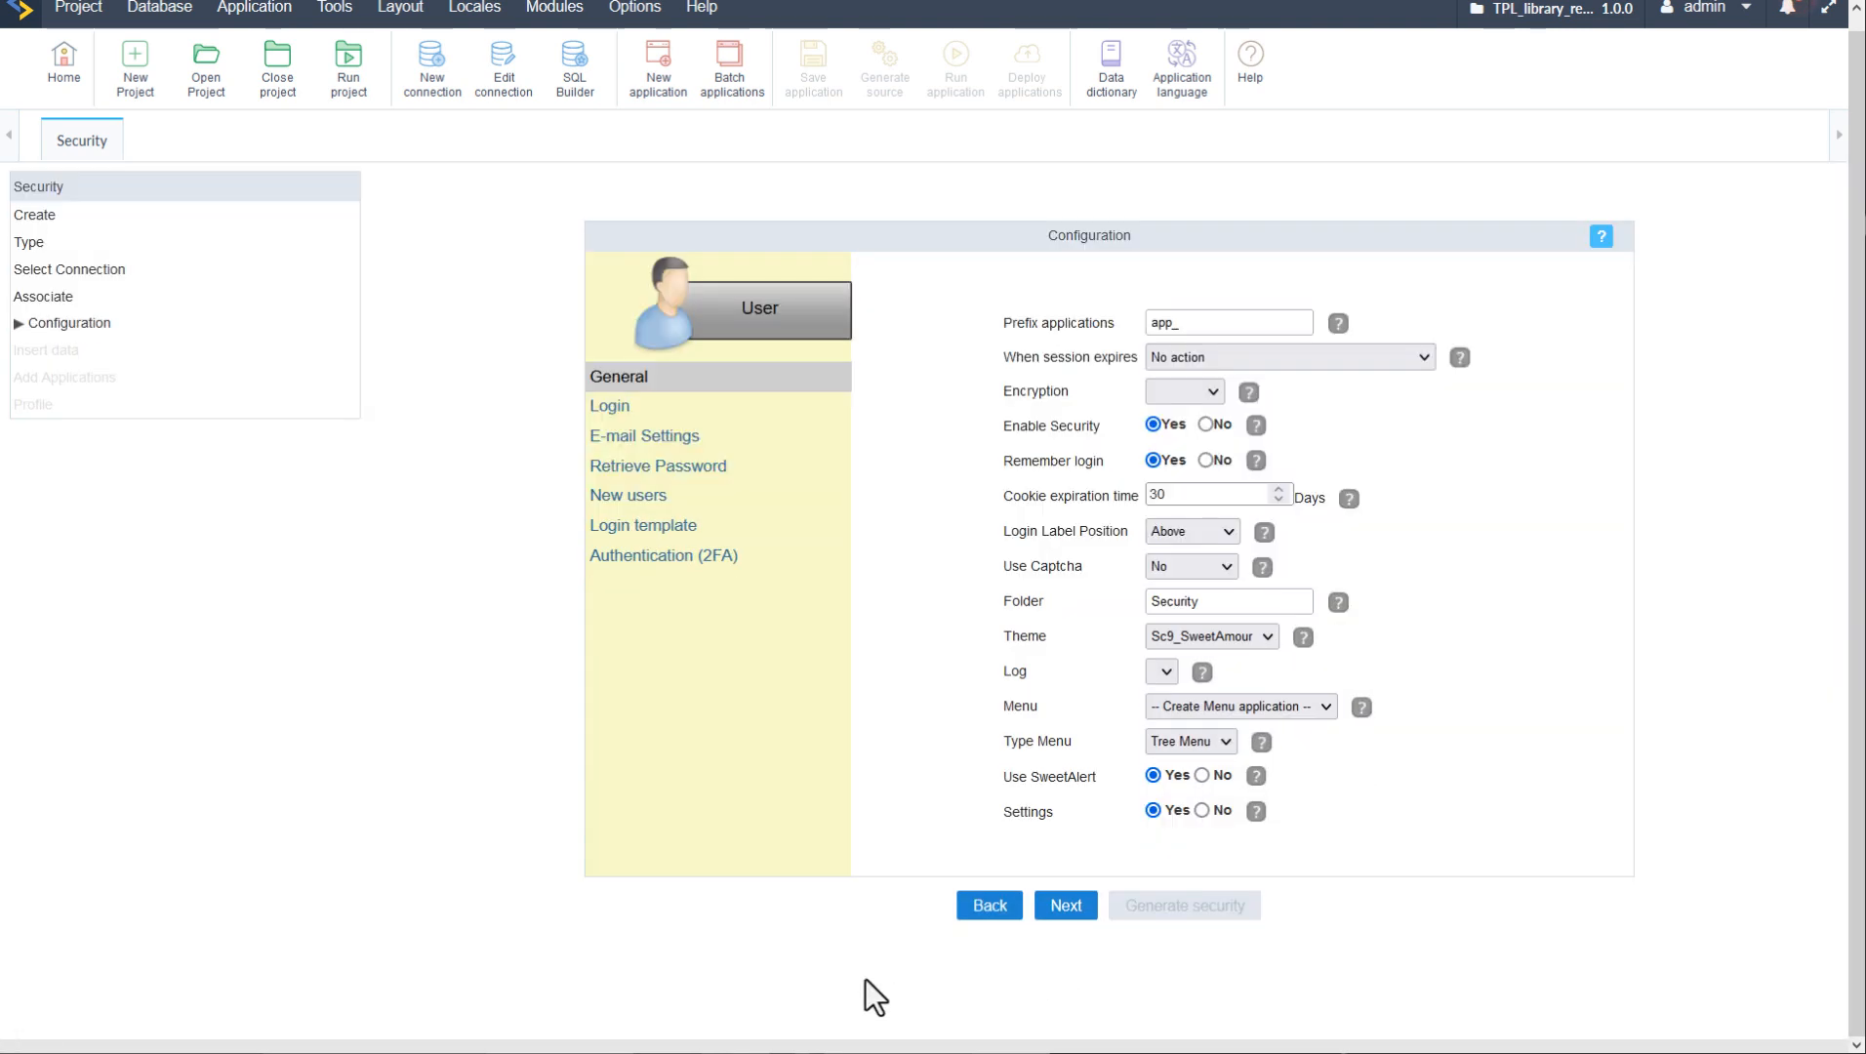
pyautogui.click(1220, 324)
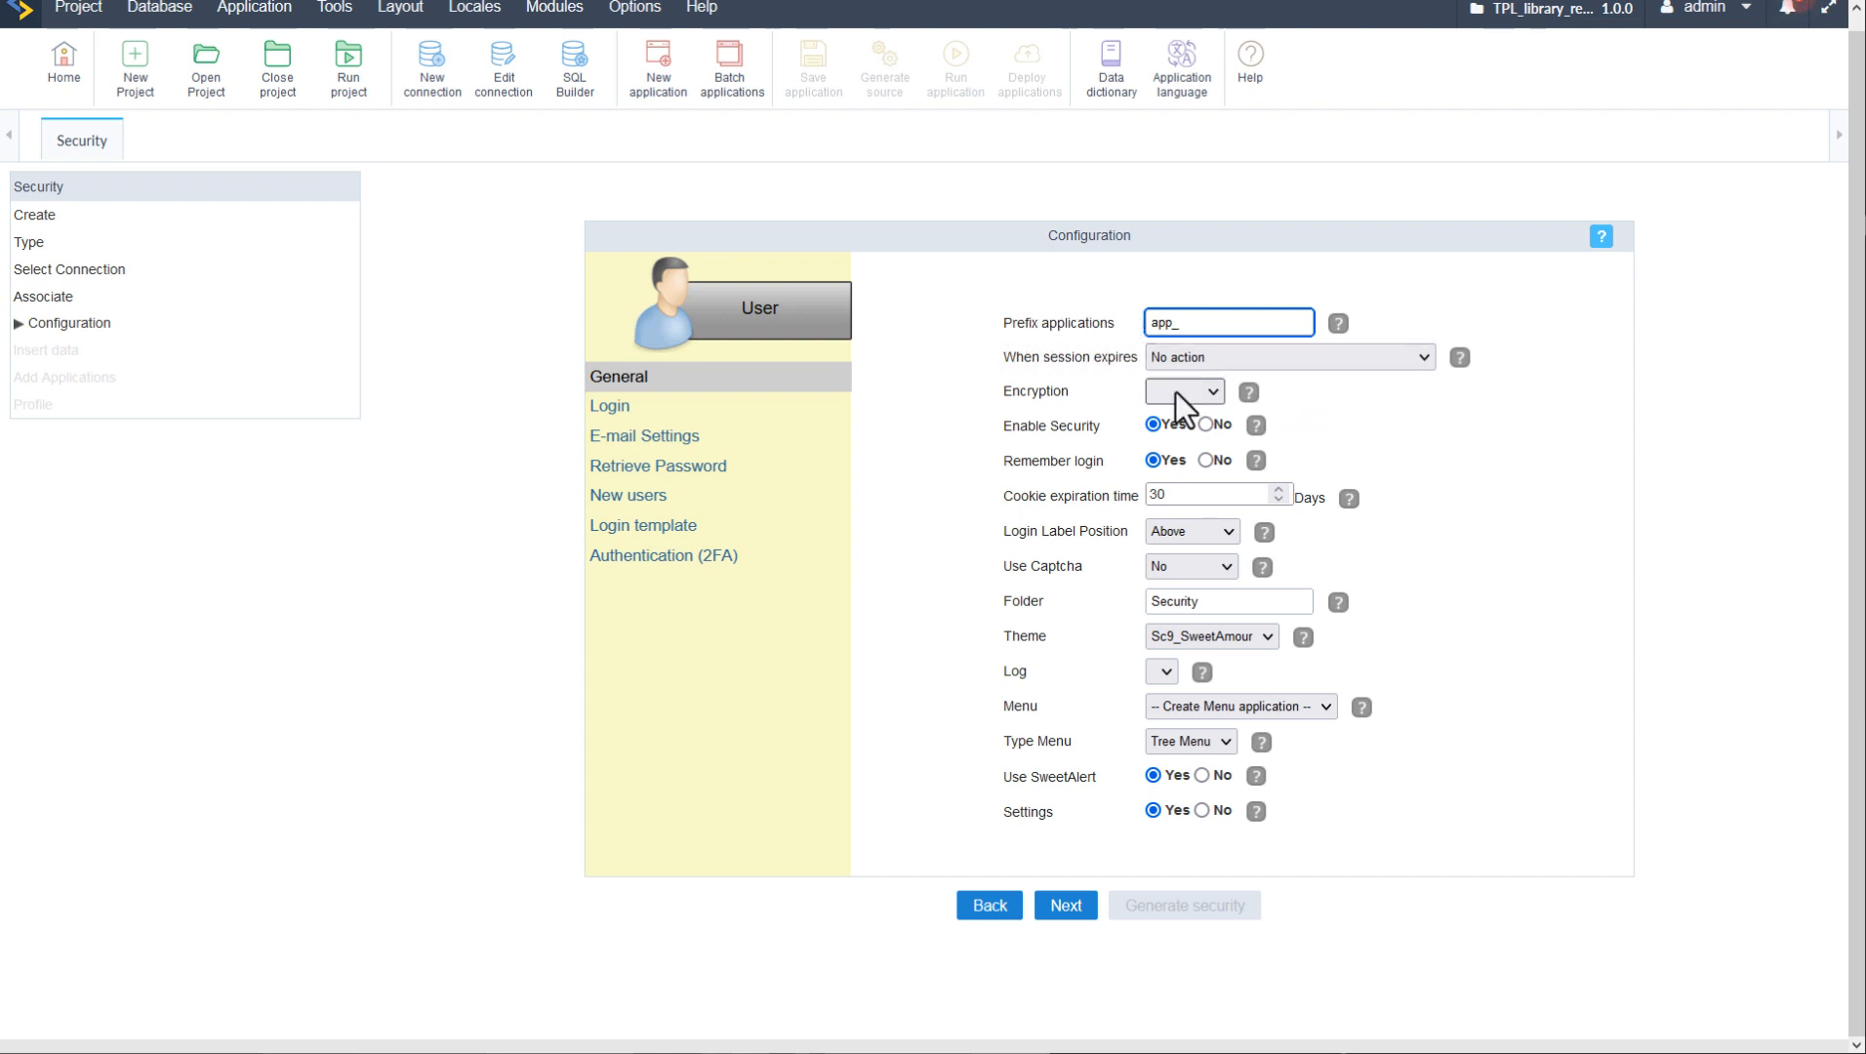
pyautogui.click(1220, 361)
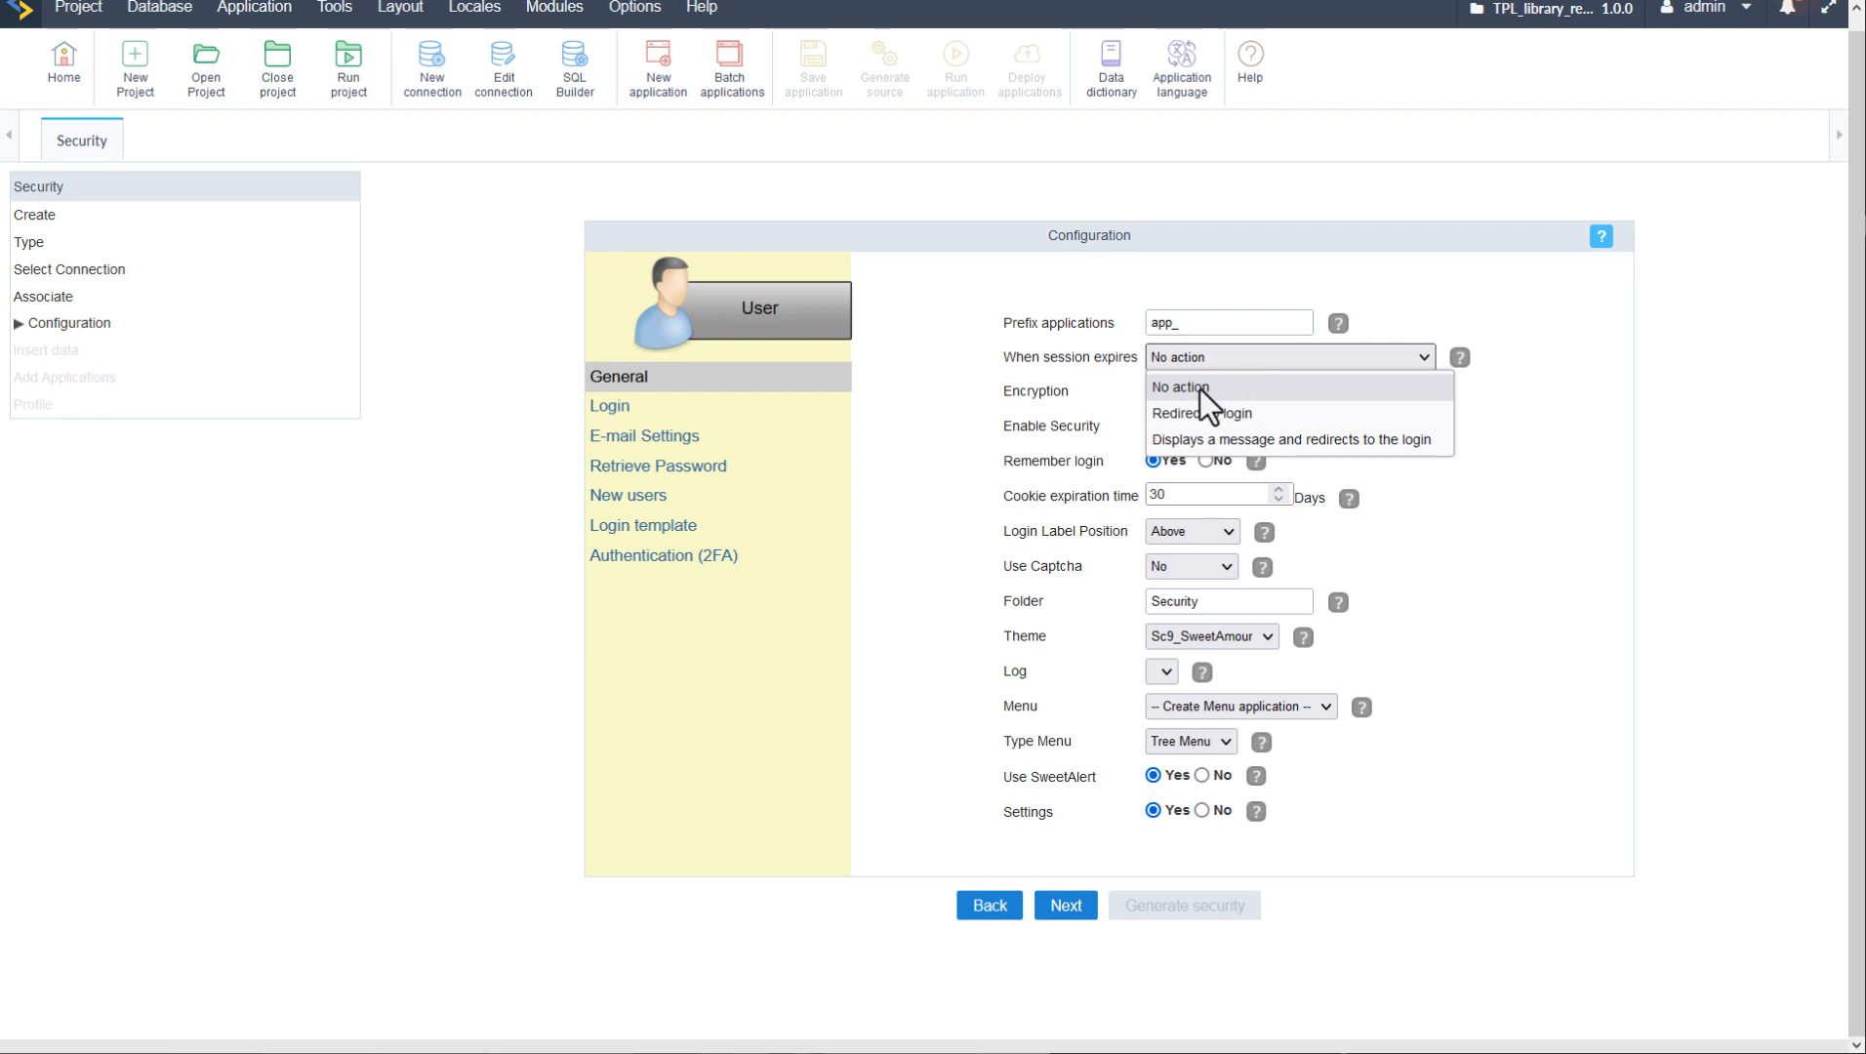
pyautogui.click(1580, 405)
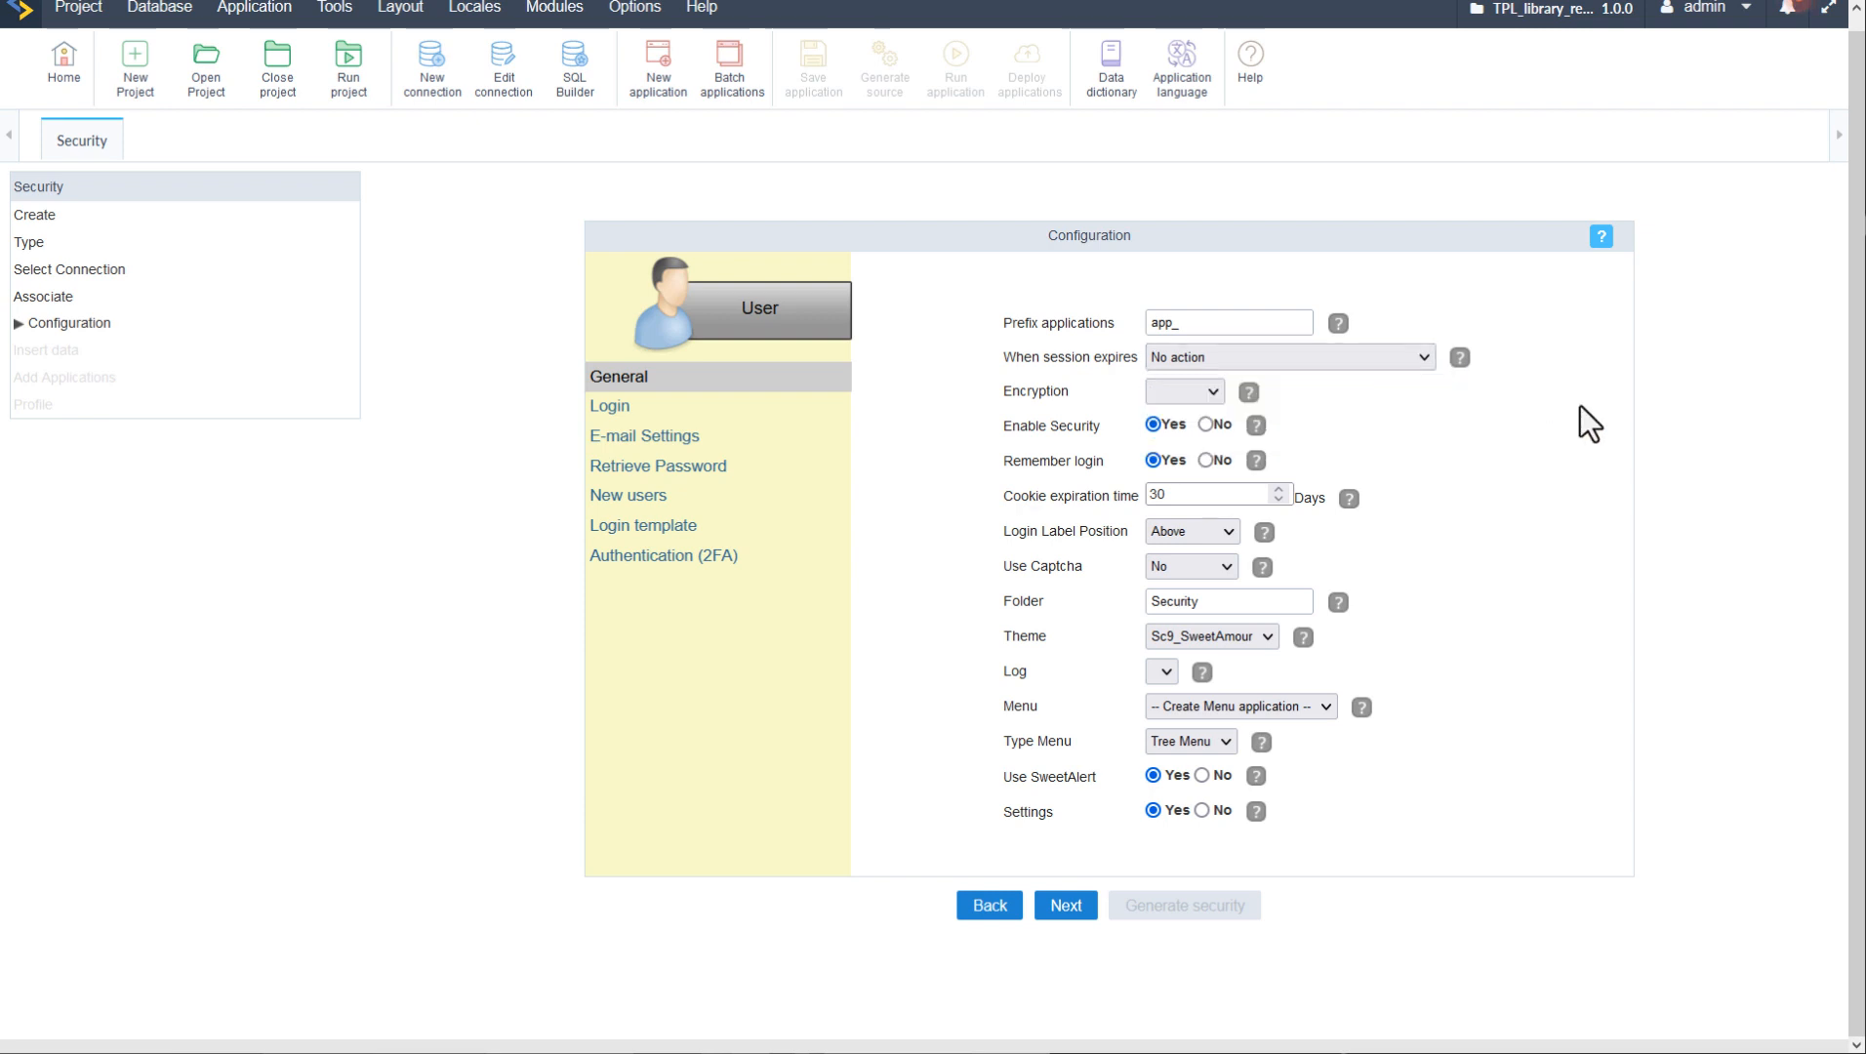
pyautogui.click(1215, 390)
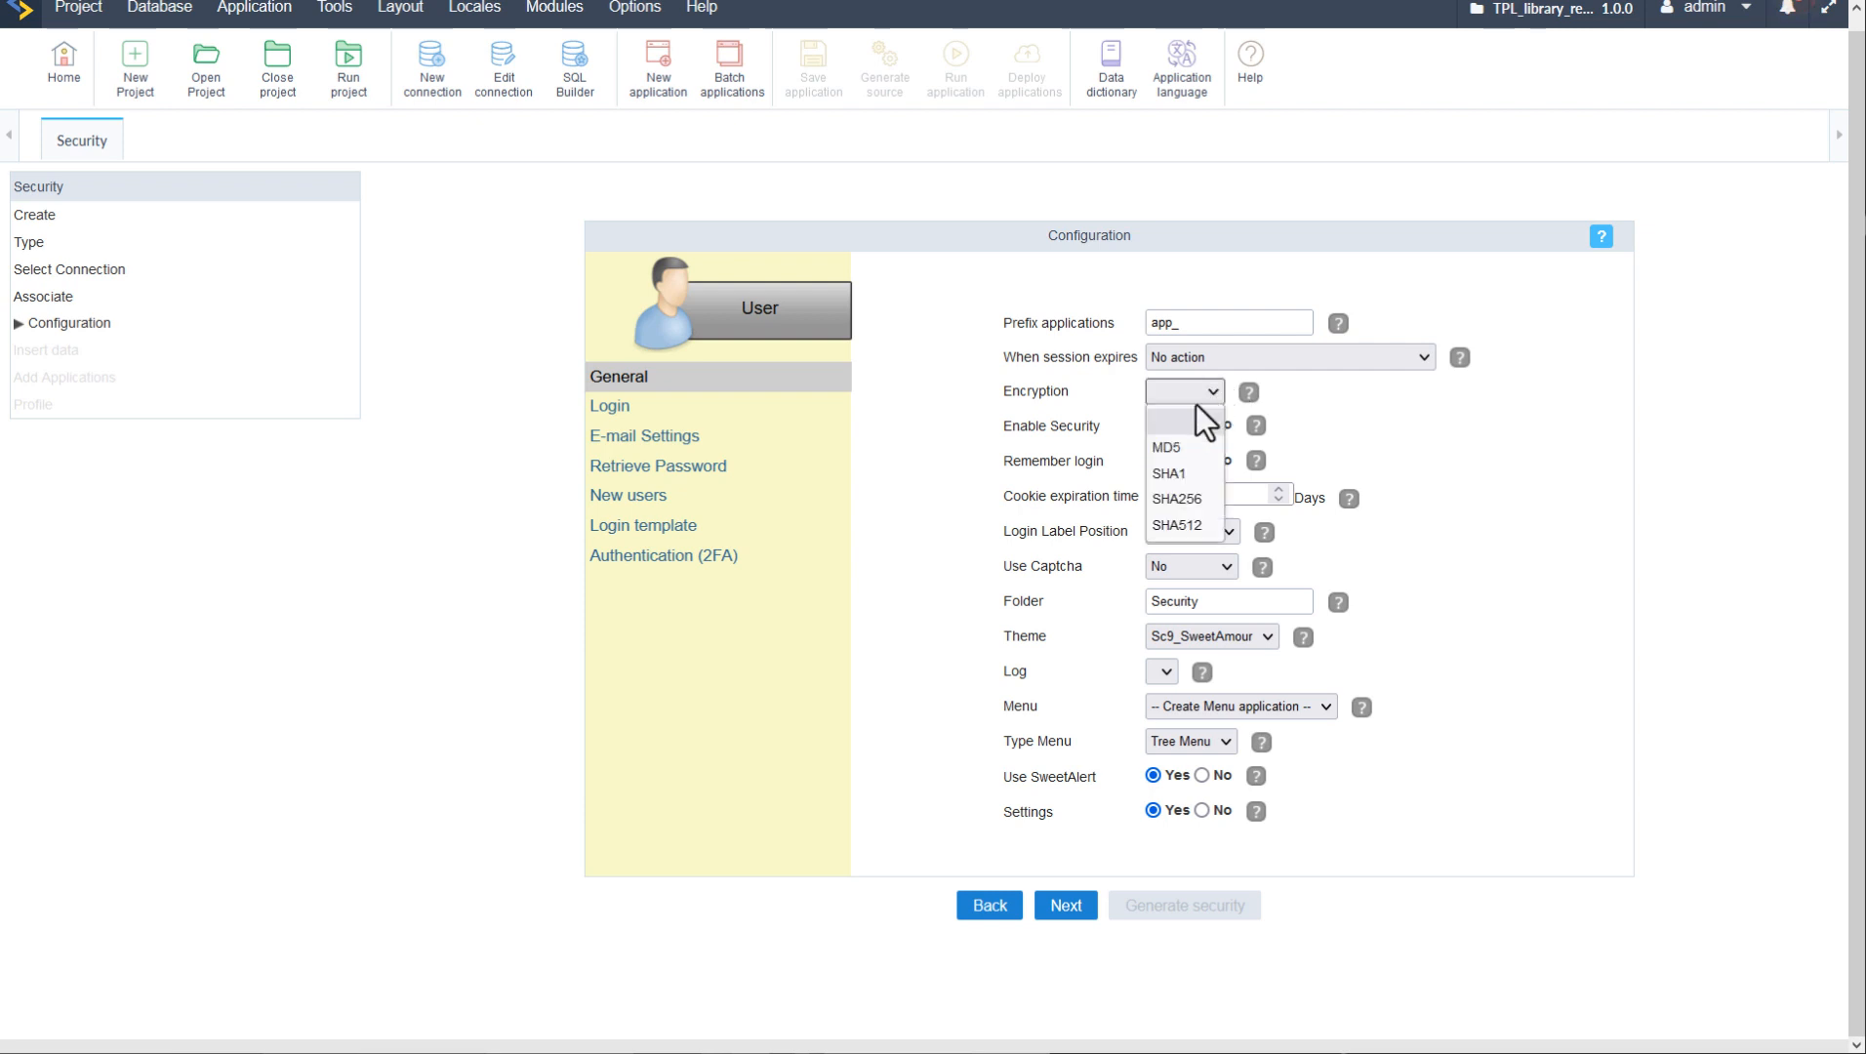
pyautogui.click(1179, 454)
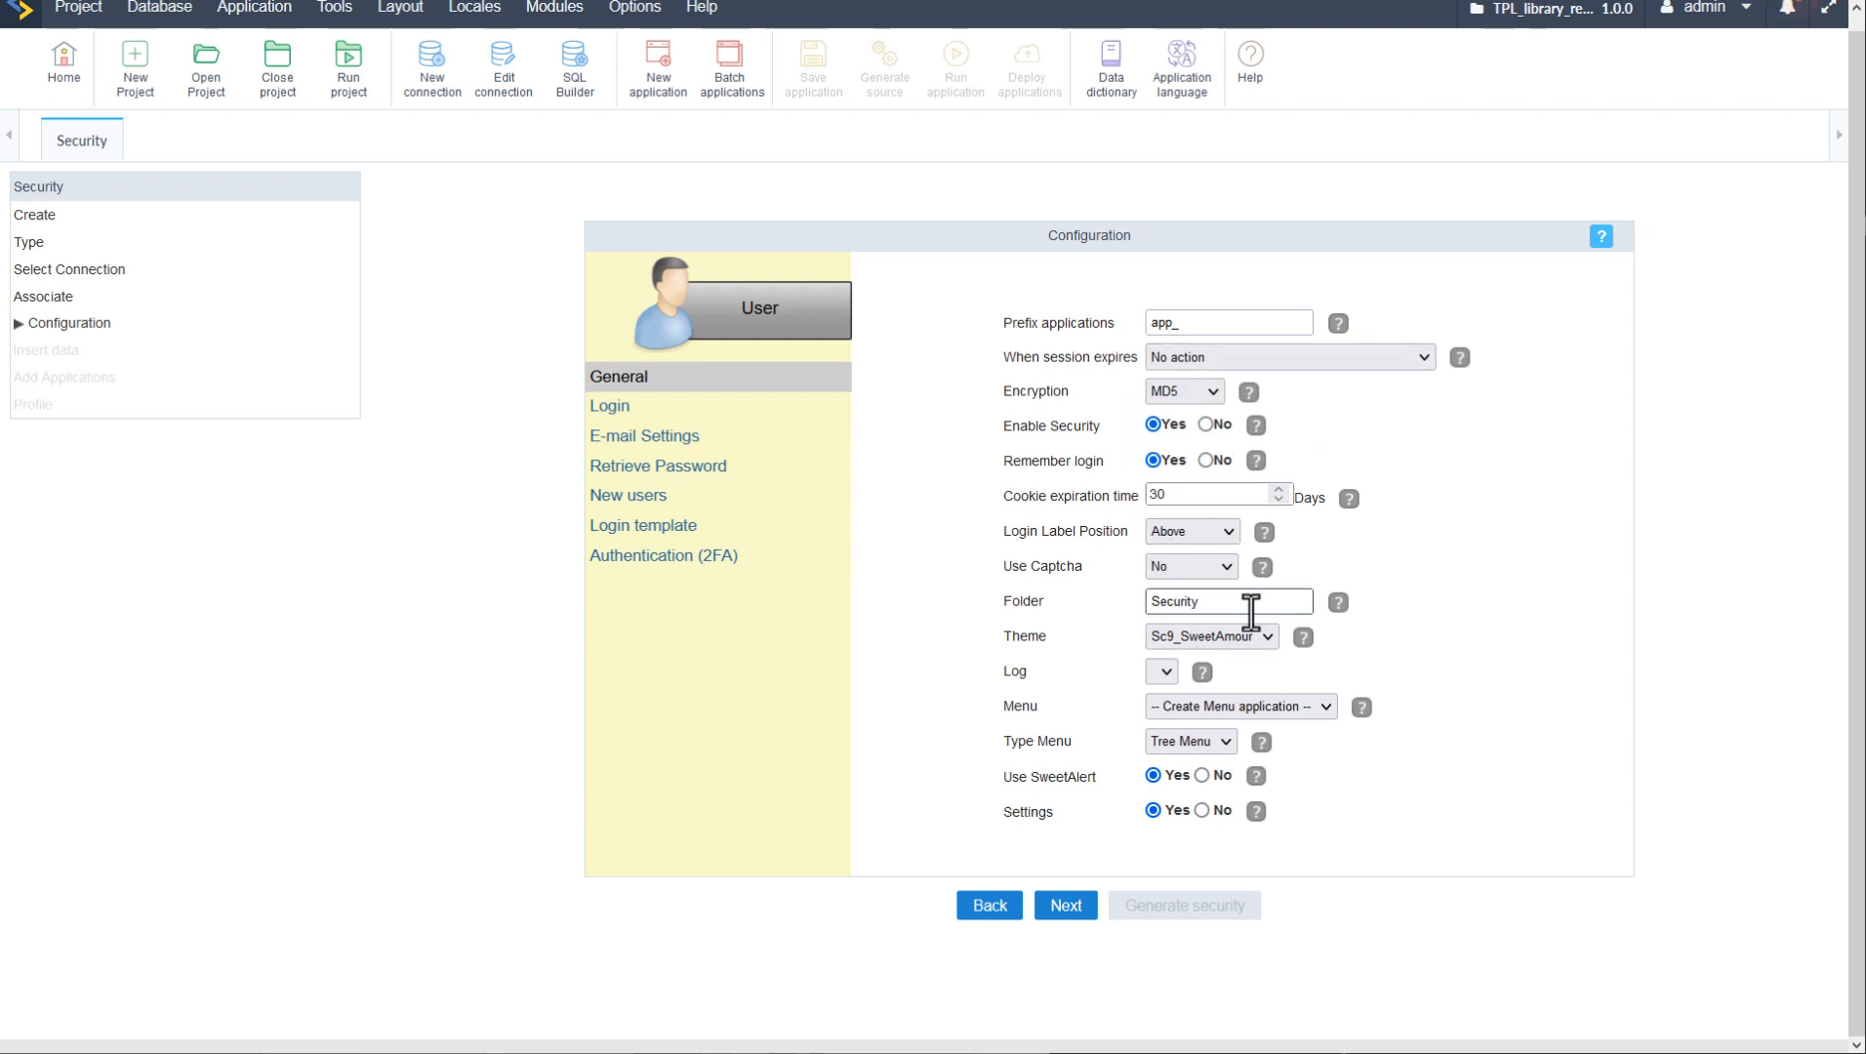
# - Leave Log and the menu application unchanged and set the menu type to Menu
pyautogui.click(1162, 672)
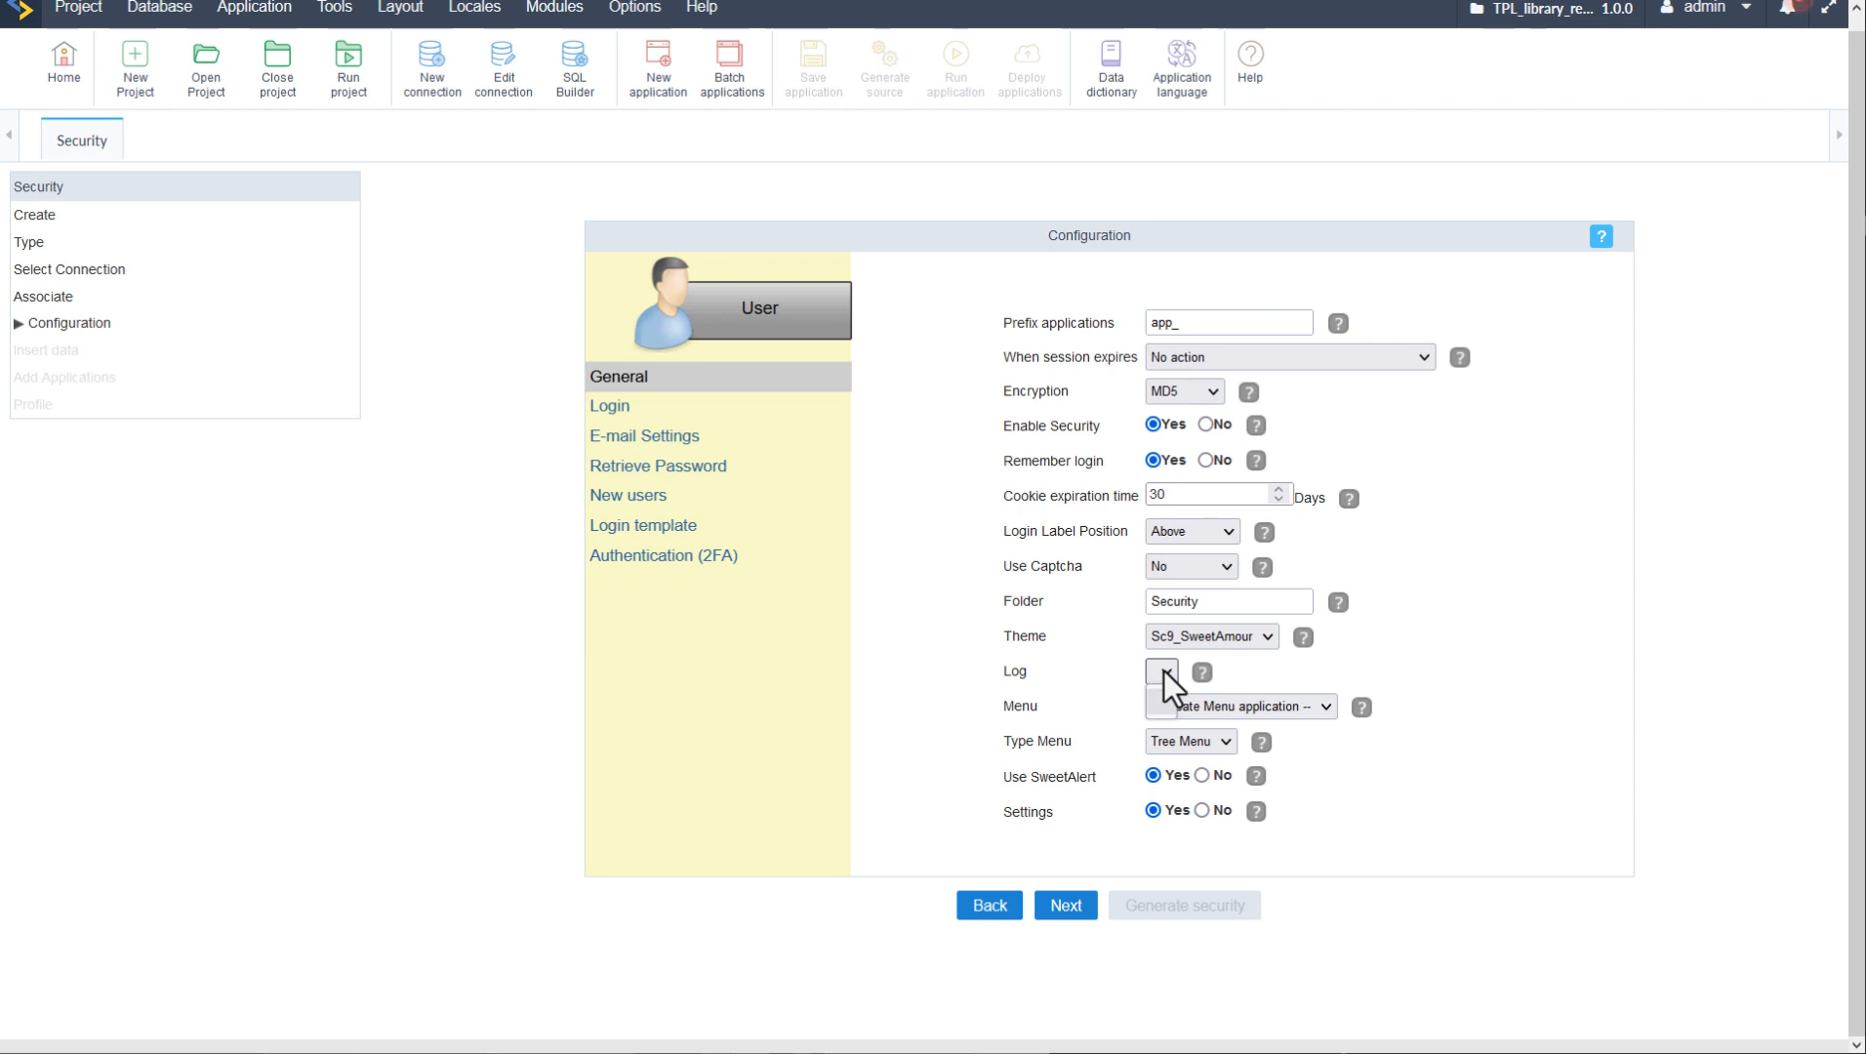
pyautogui.click(1163, 672)
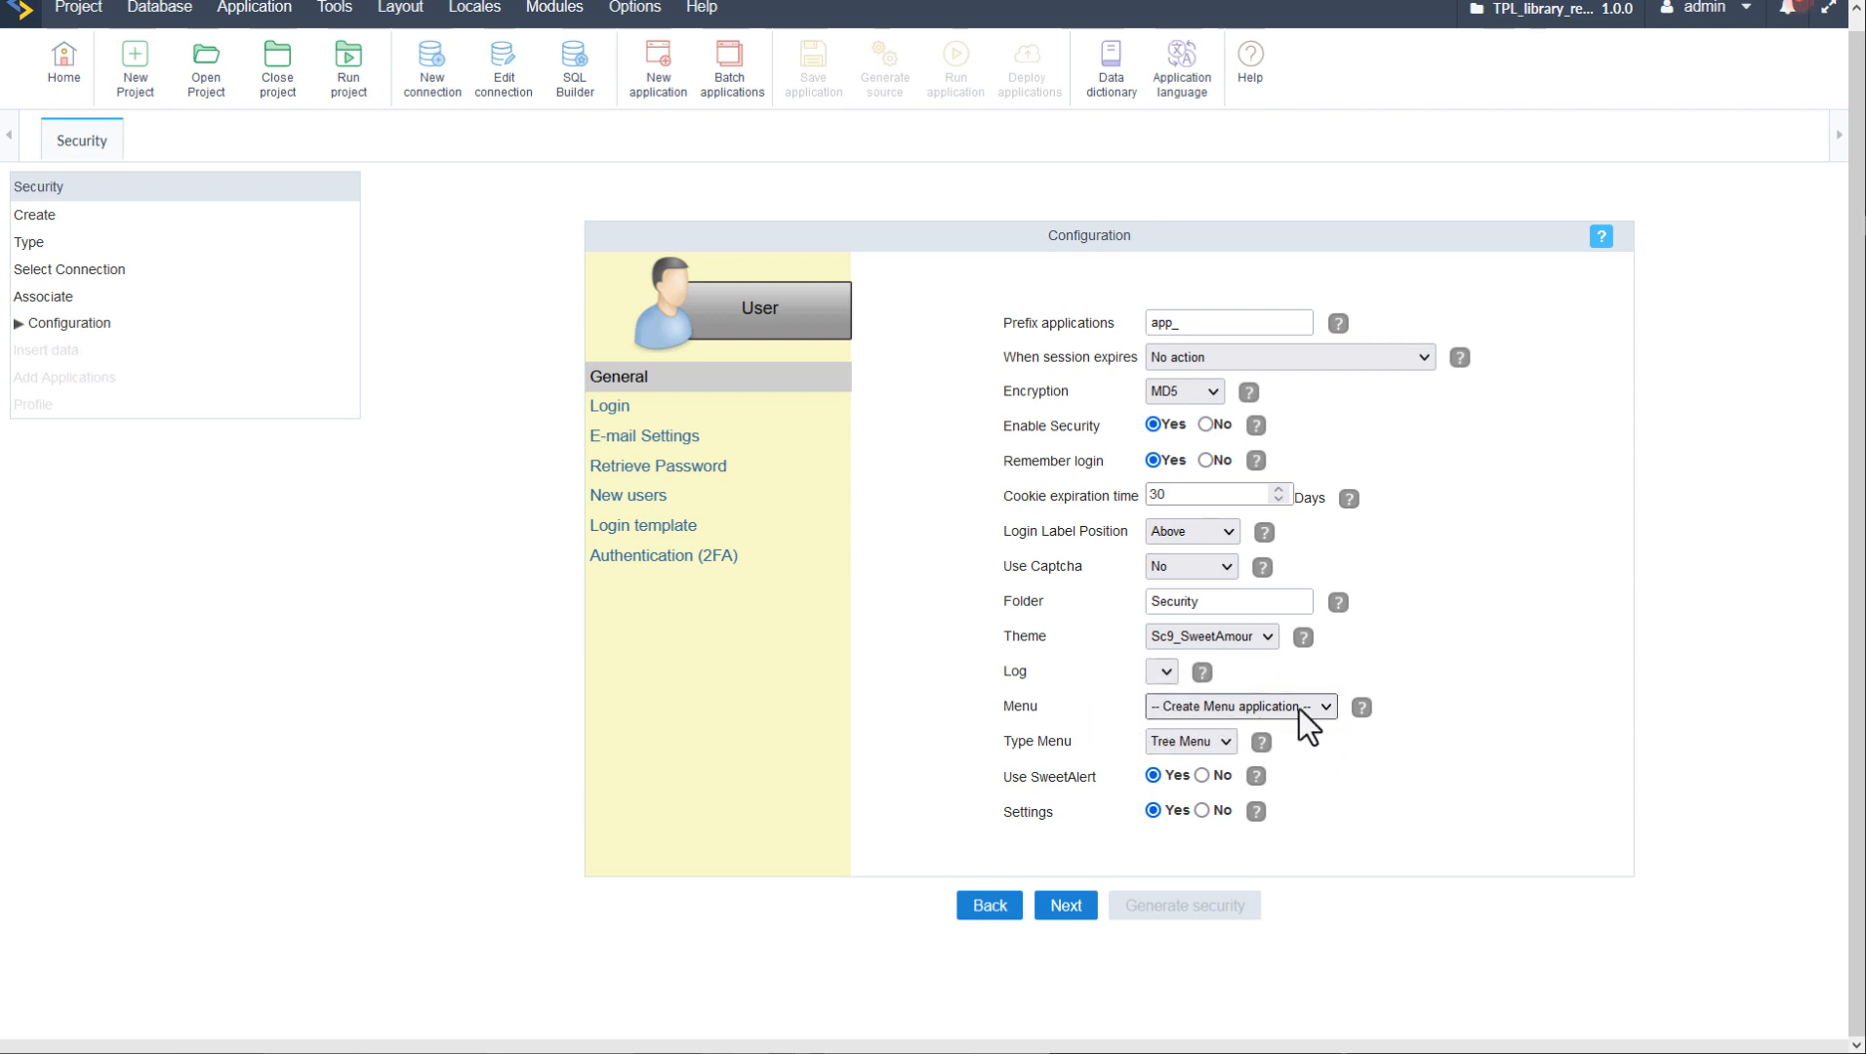
pyautogui.click(1329, 707)
pyautogui.click(1327, 707)
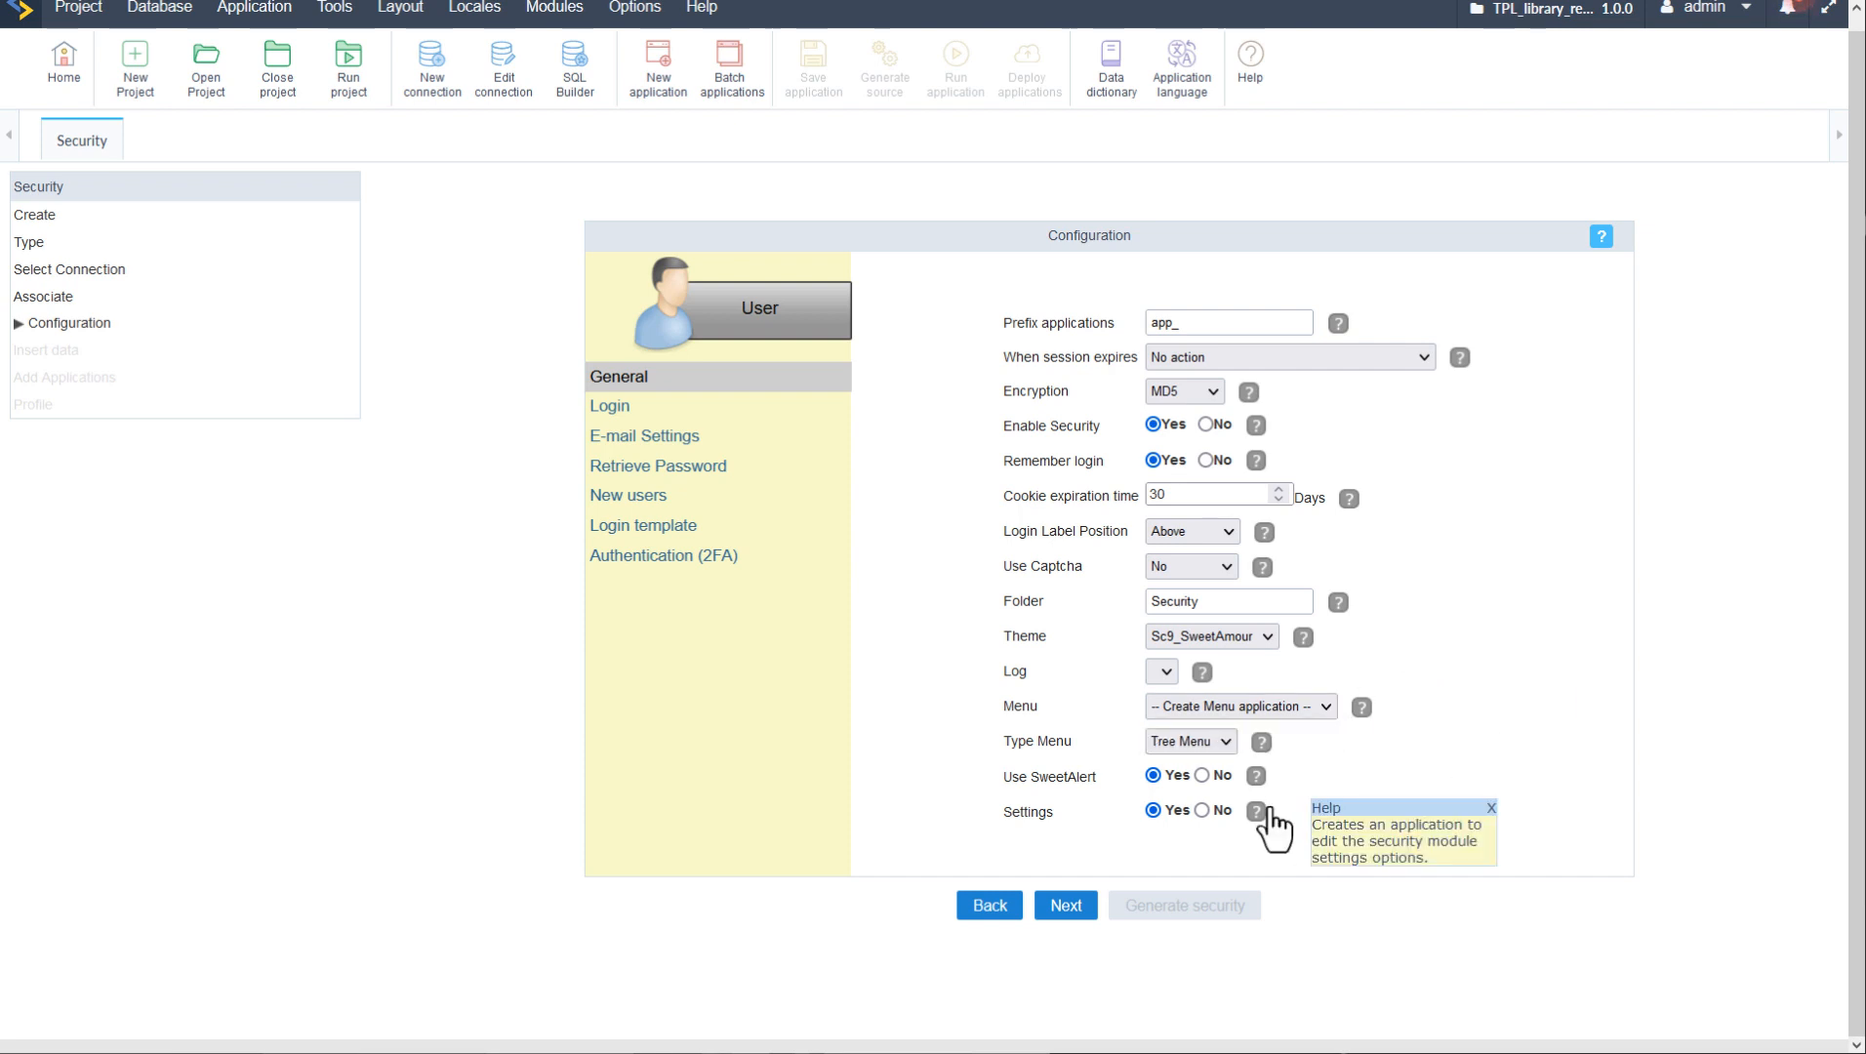
pyautogui.click(1226, 741)
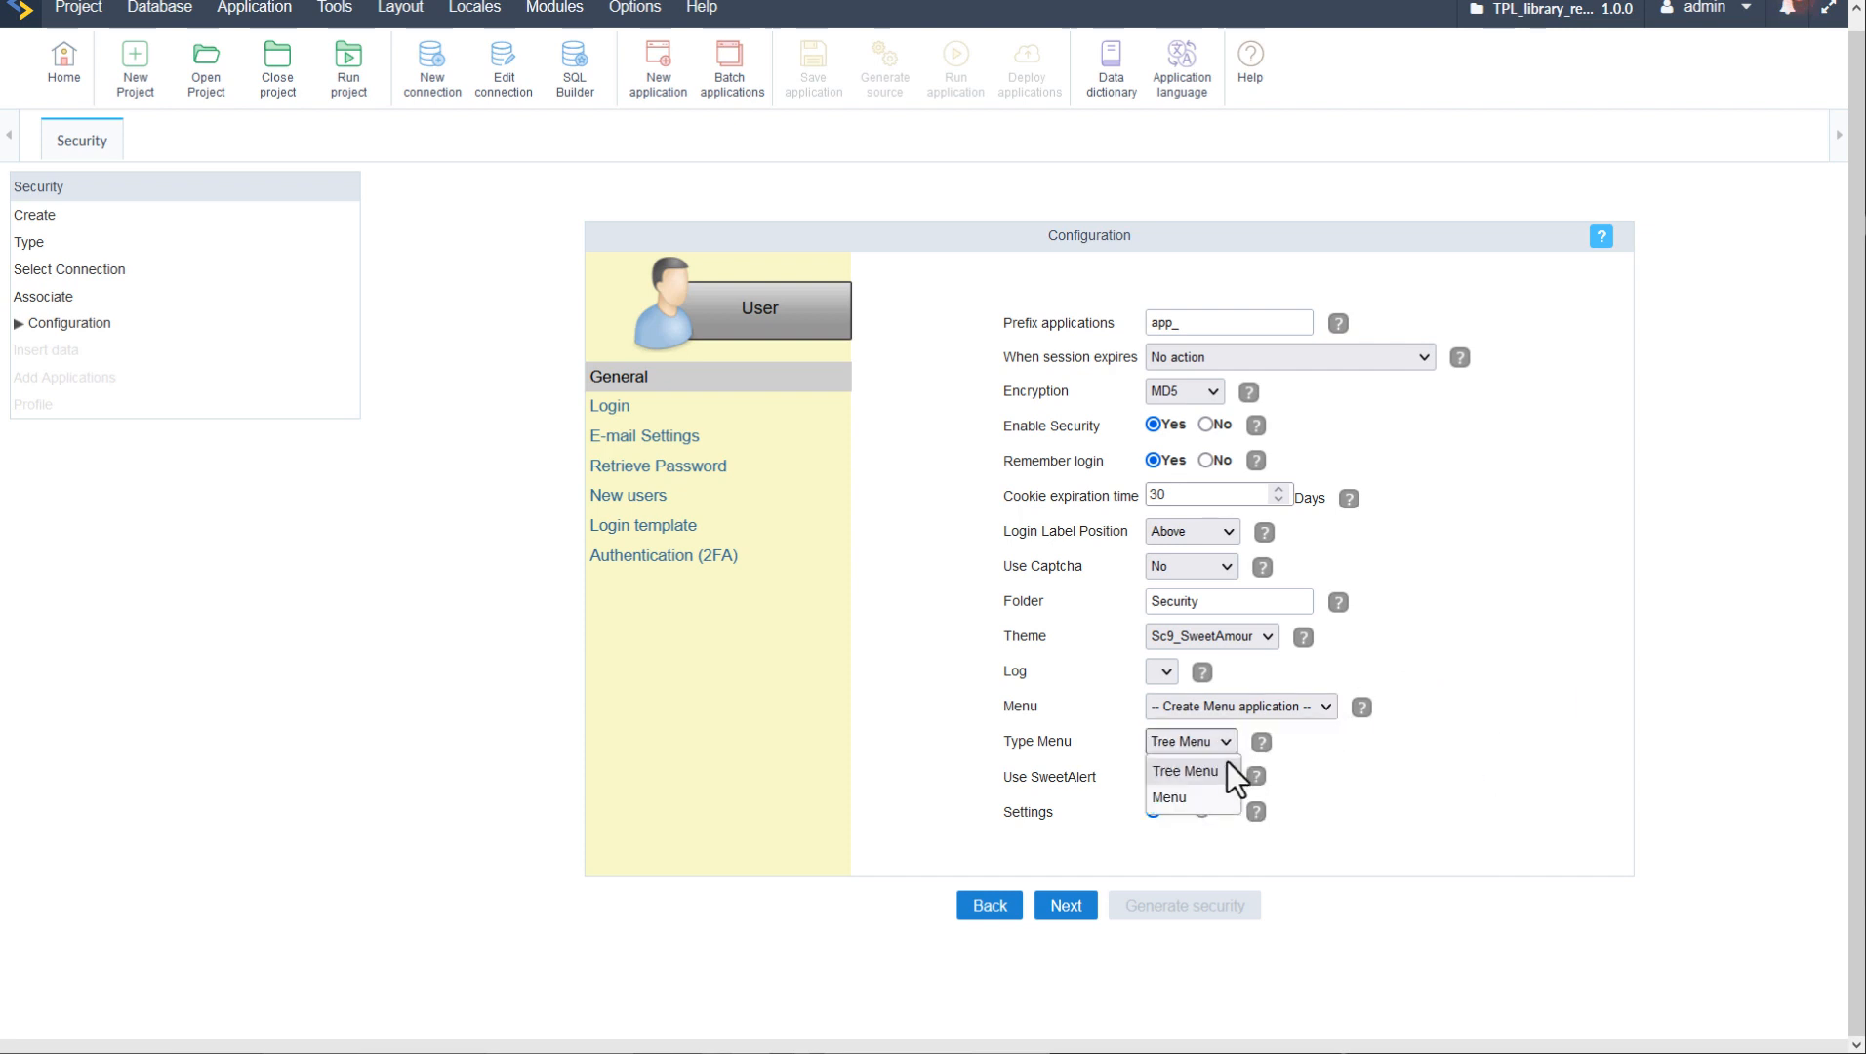
pyautogui.click(1188, 800)
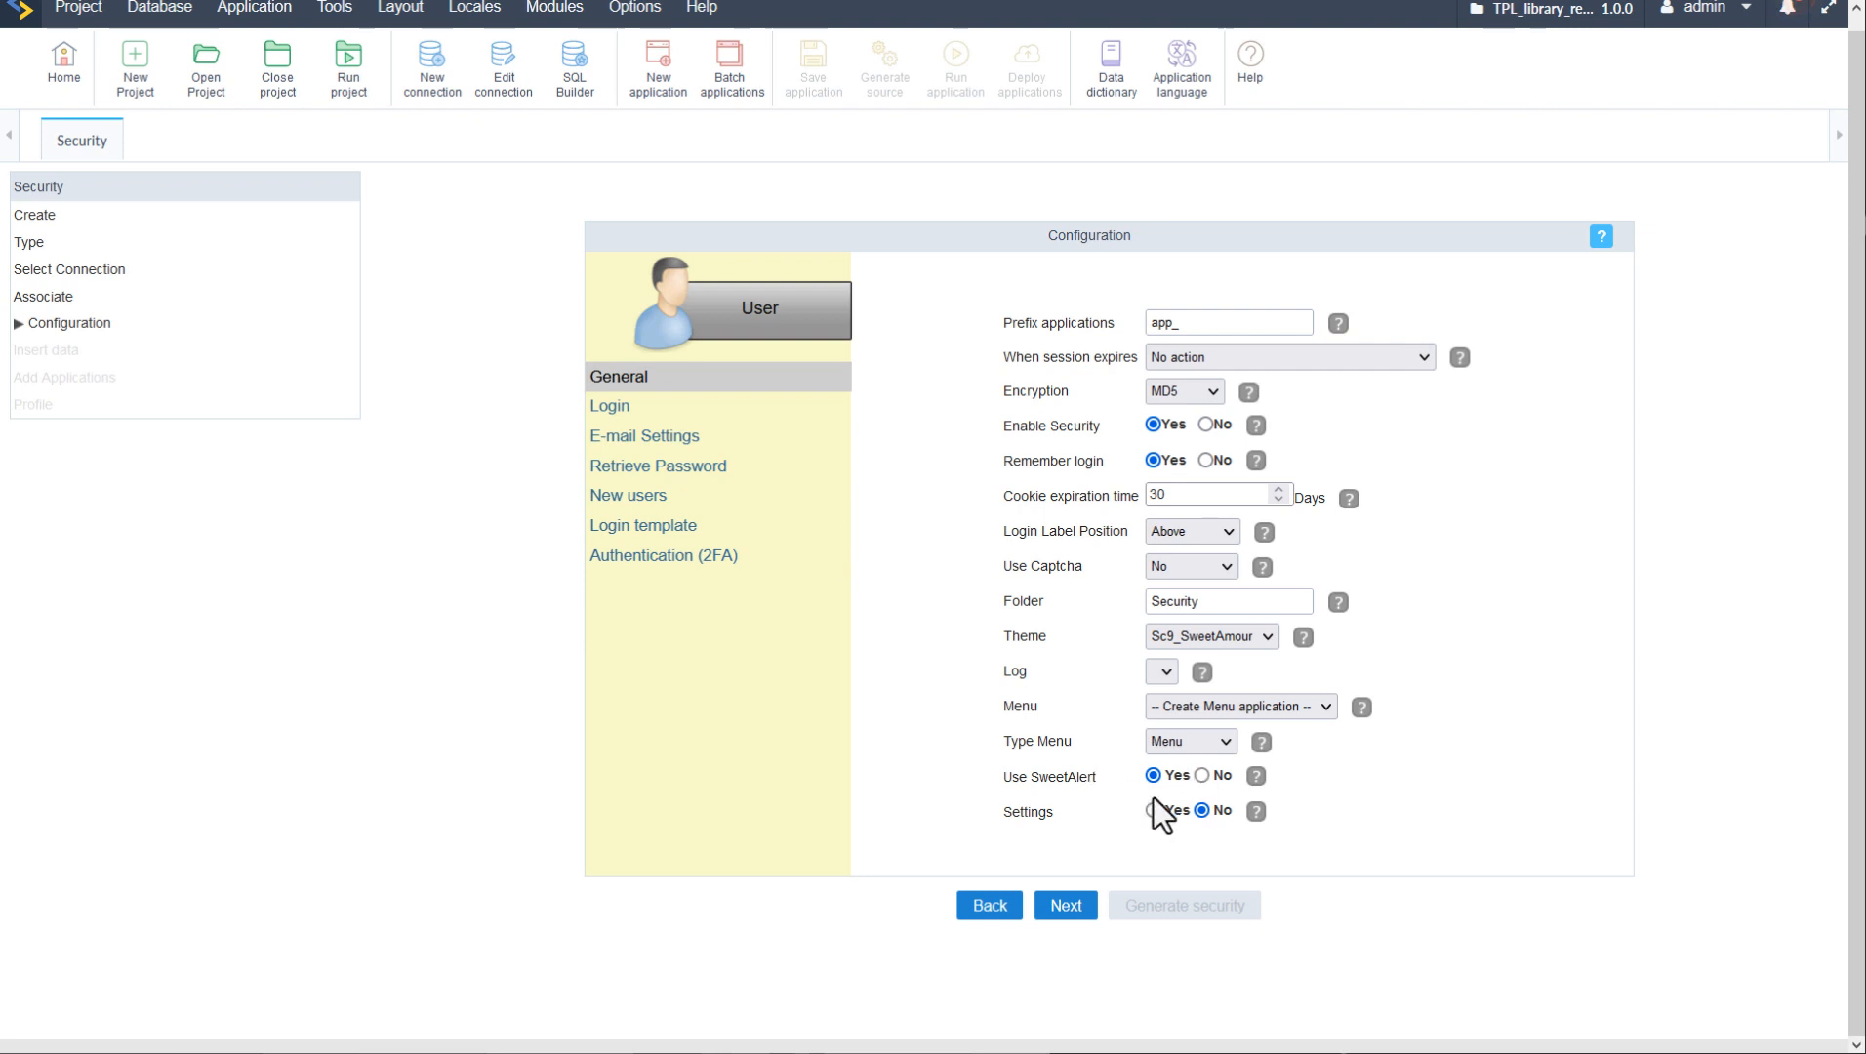
pyautogui.click(607, 406)
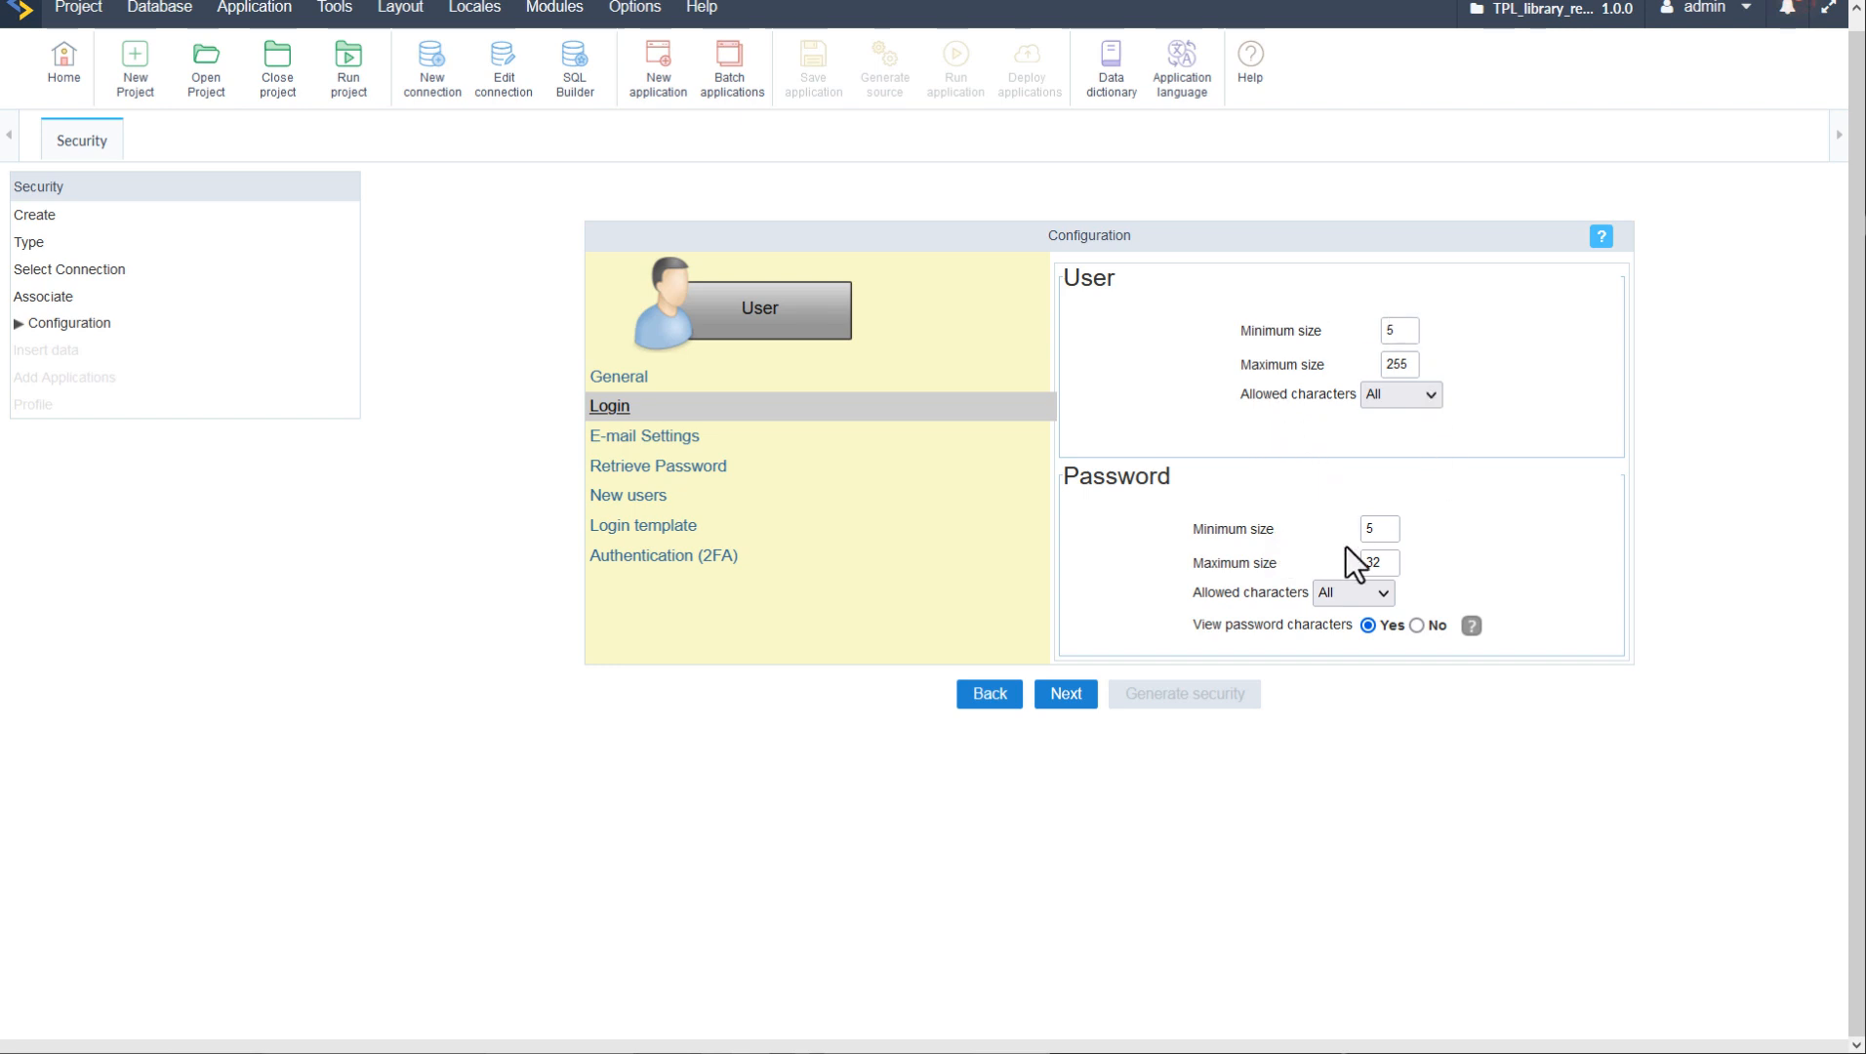
# - Inspect the e-mail server settings, leaving the server and secure connection unchanged
pyautogui.click(656, 439)
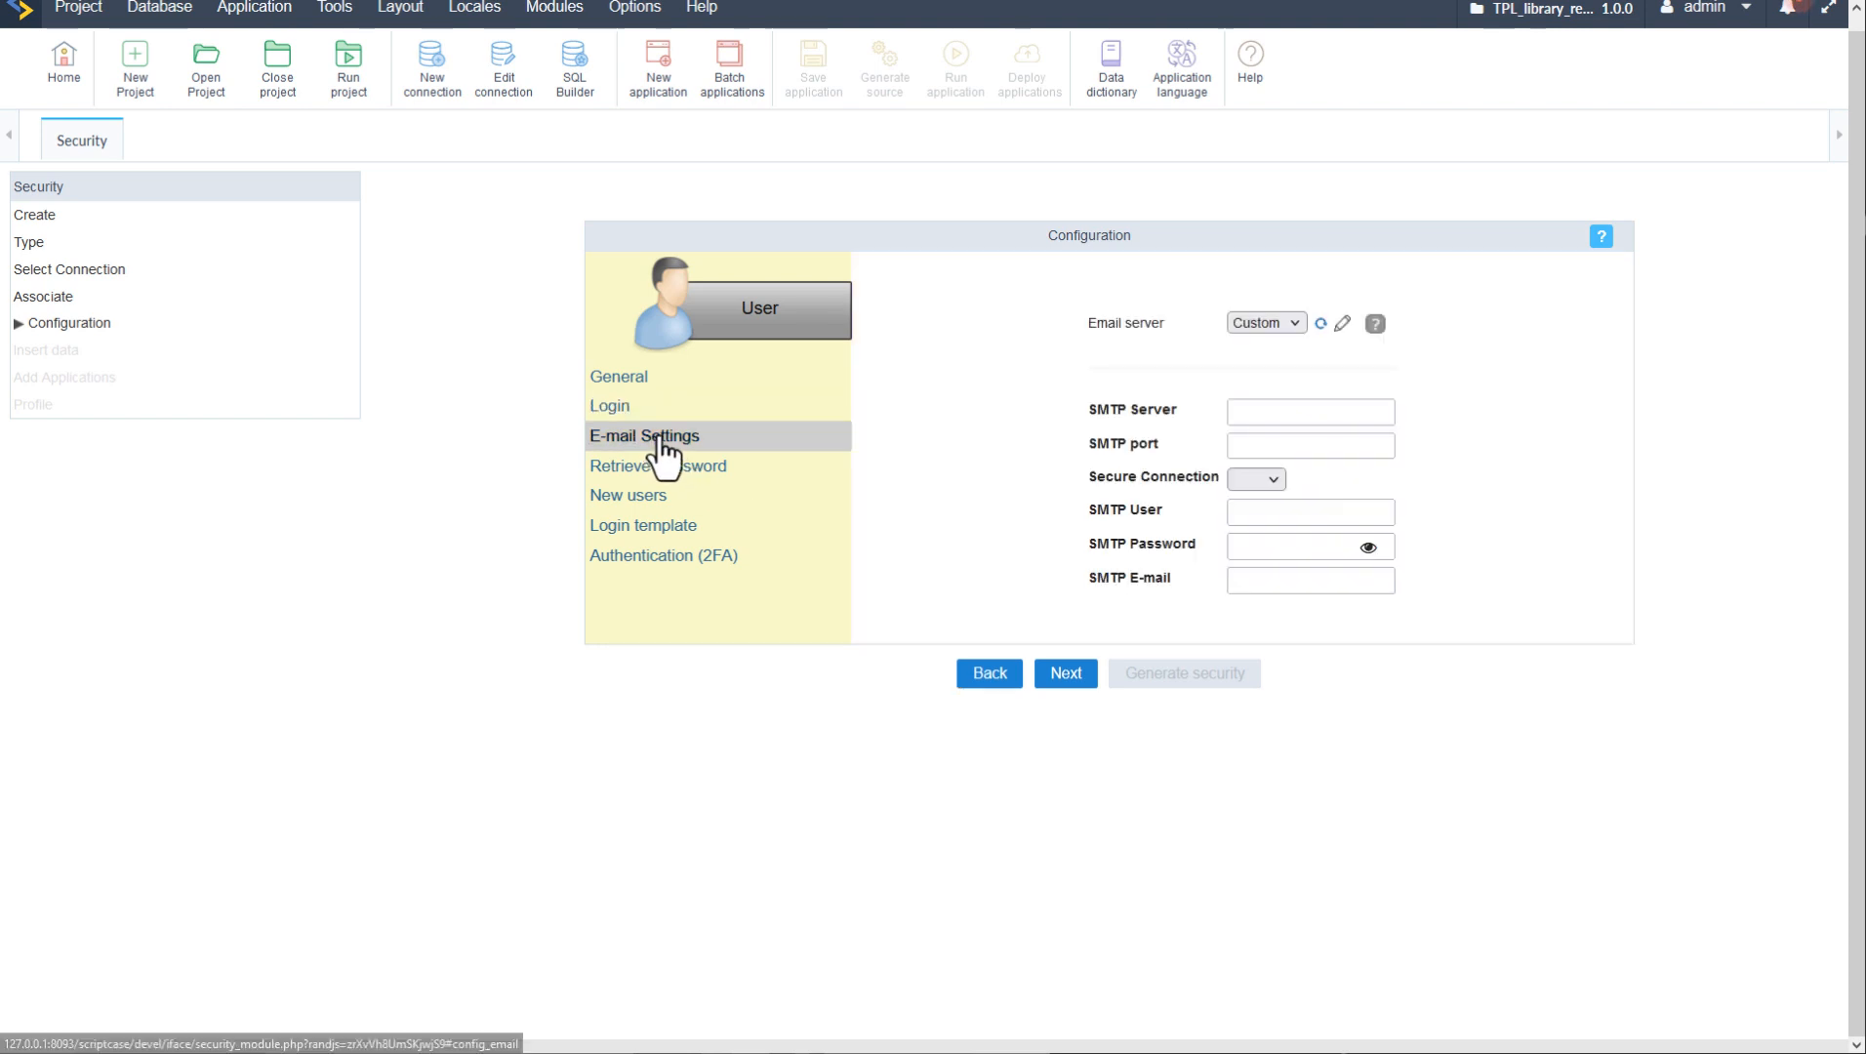
pyautogui.click(1294, 323)
pyautogui.click(1333, 410)
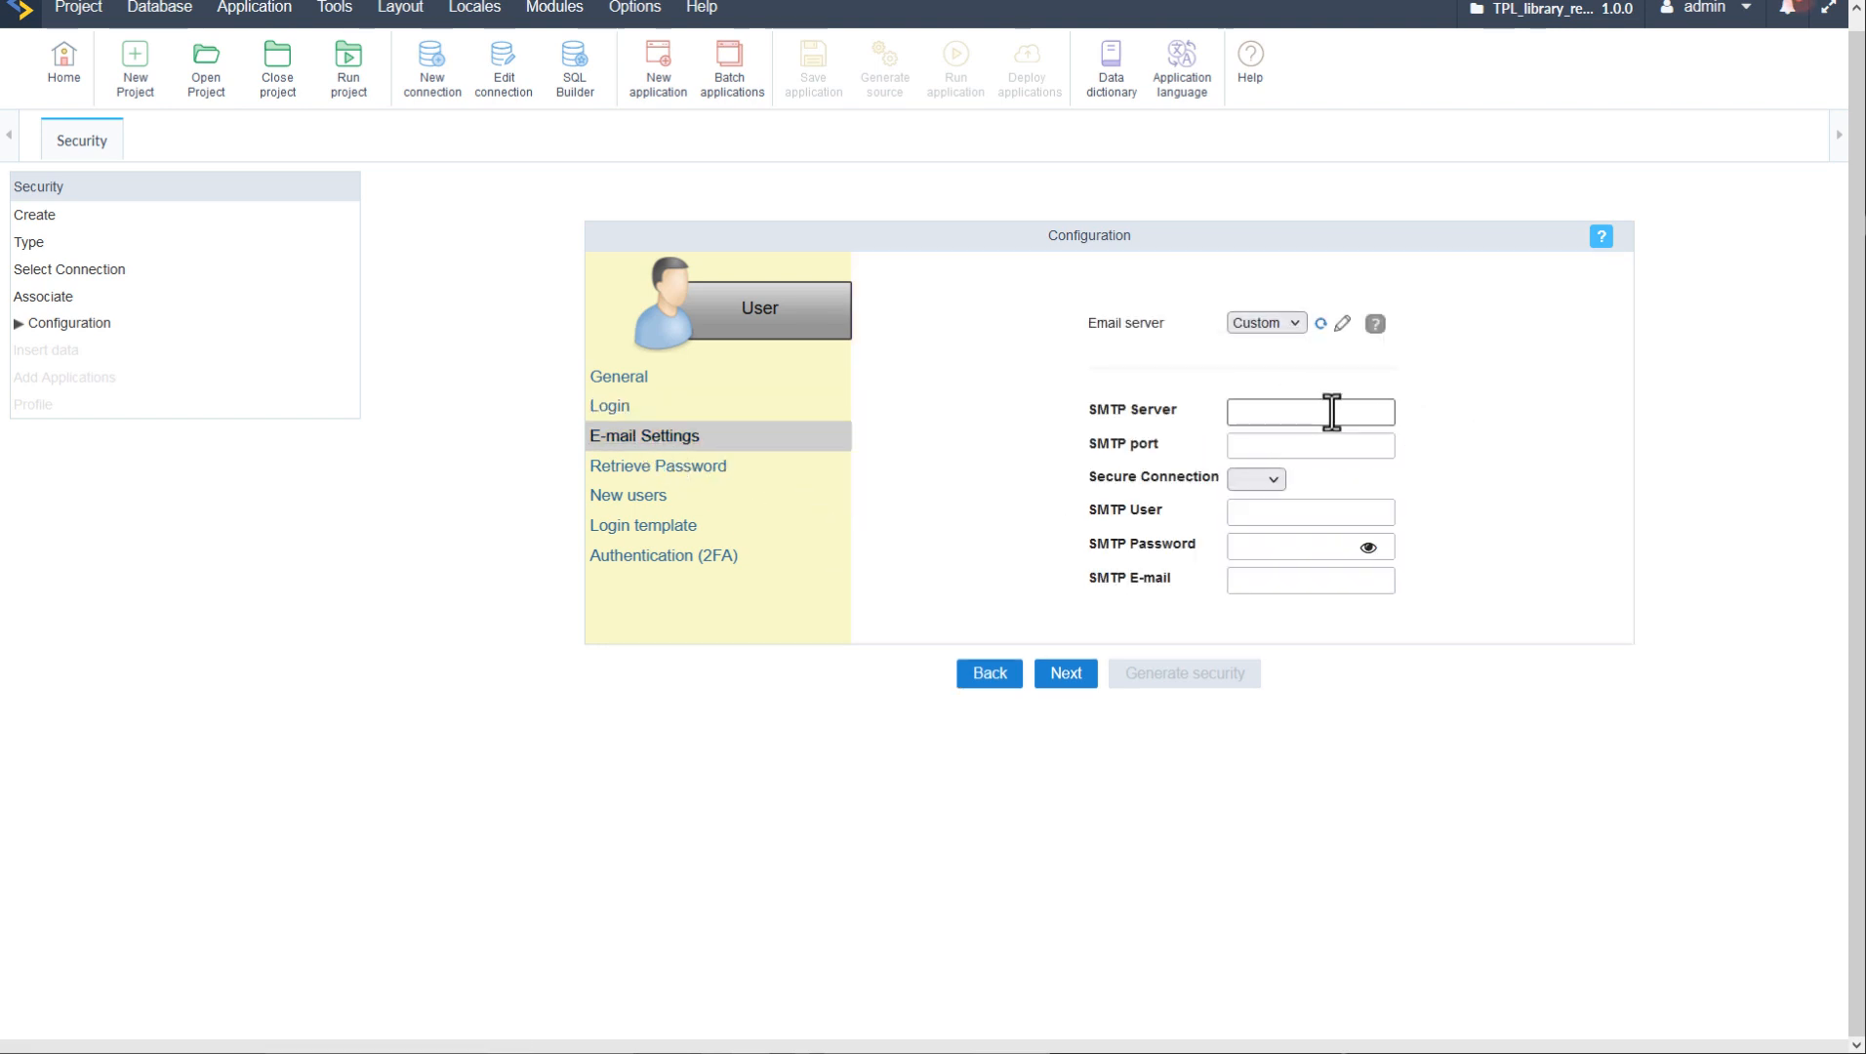
pyautogui.click(1281, 446)
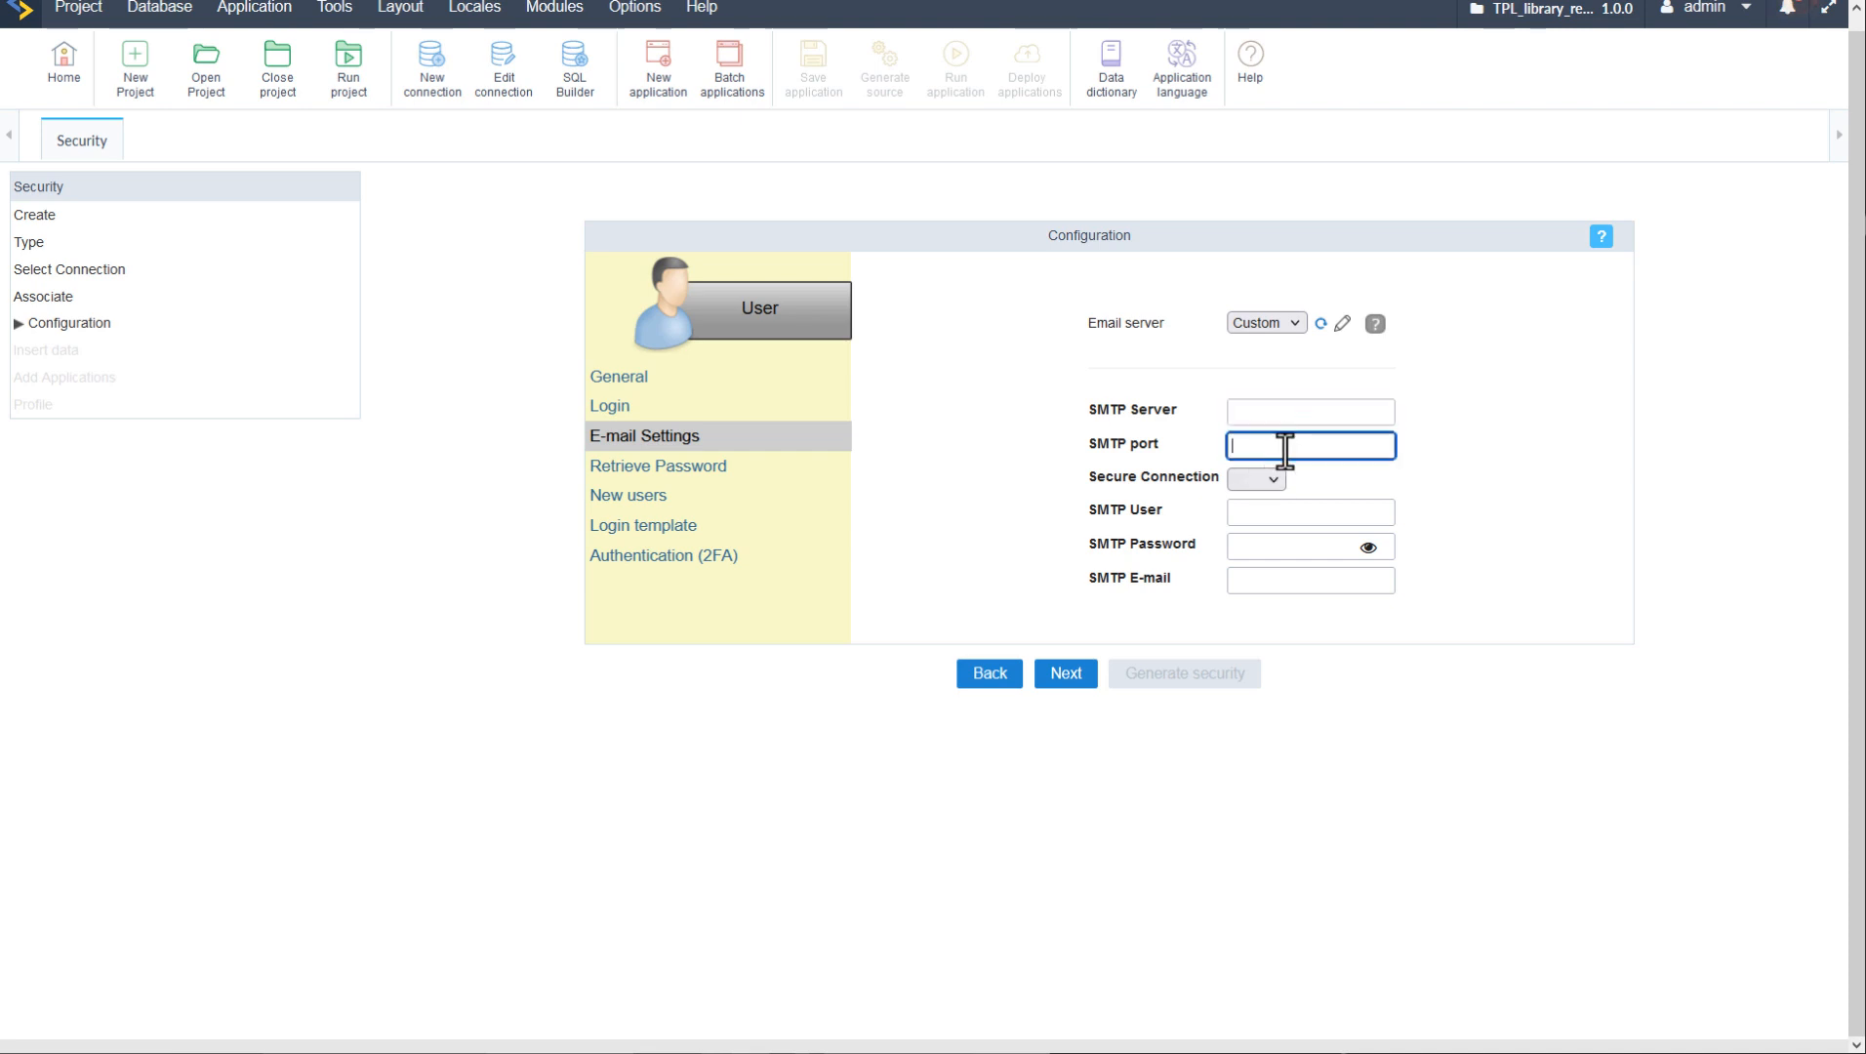
pyautogui.click(1274, 479)
pyautogui.click(1388, 476)
# - Review the Retrieve Password options, keeping 'Reset password and send new one by email'
pyautogui.click(674, 466)
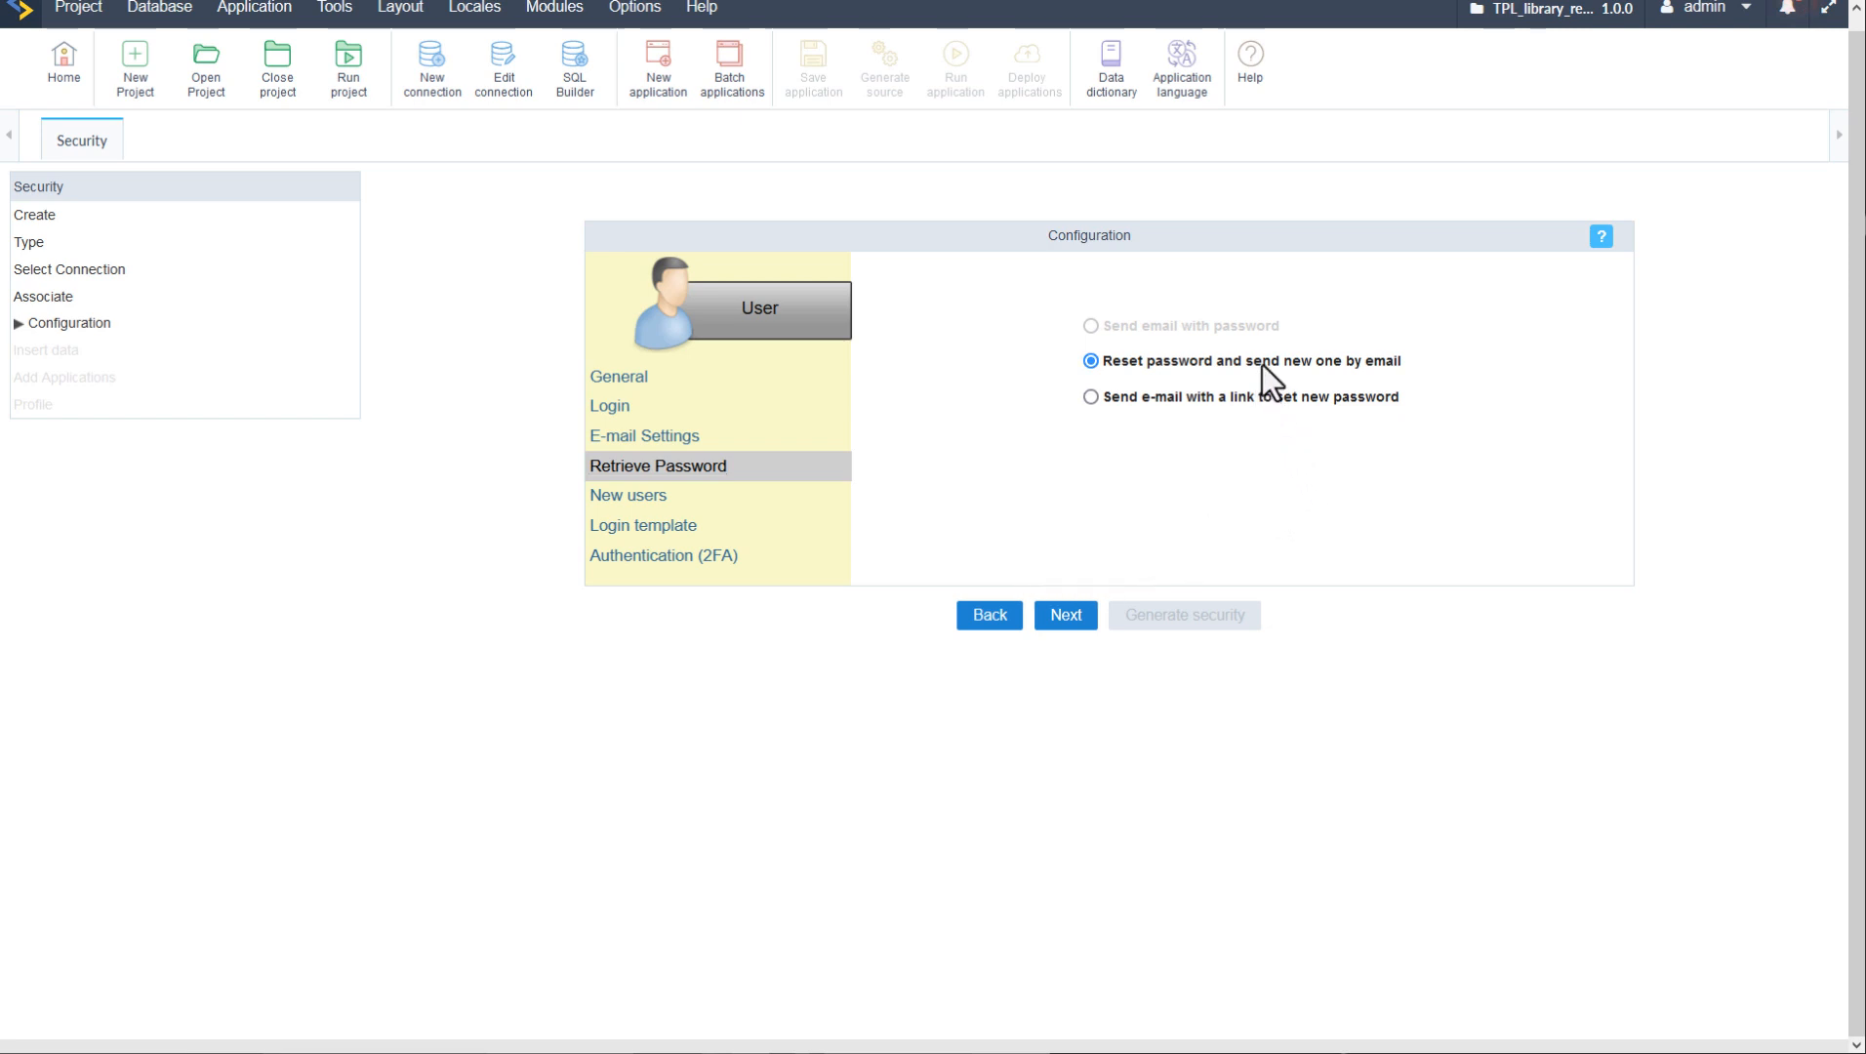
pyautogui.moveTo(1263, 364); pyautogui.dragTo(1424, 378)
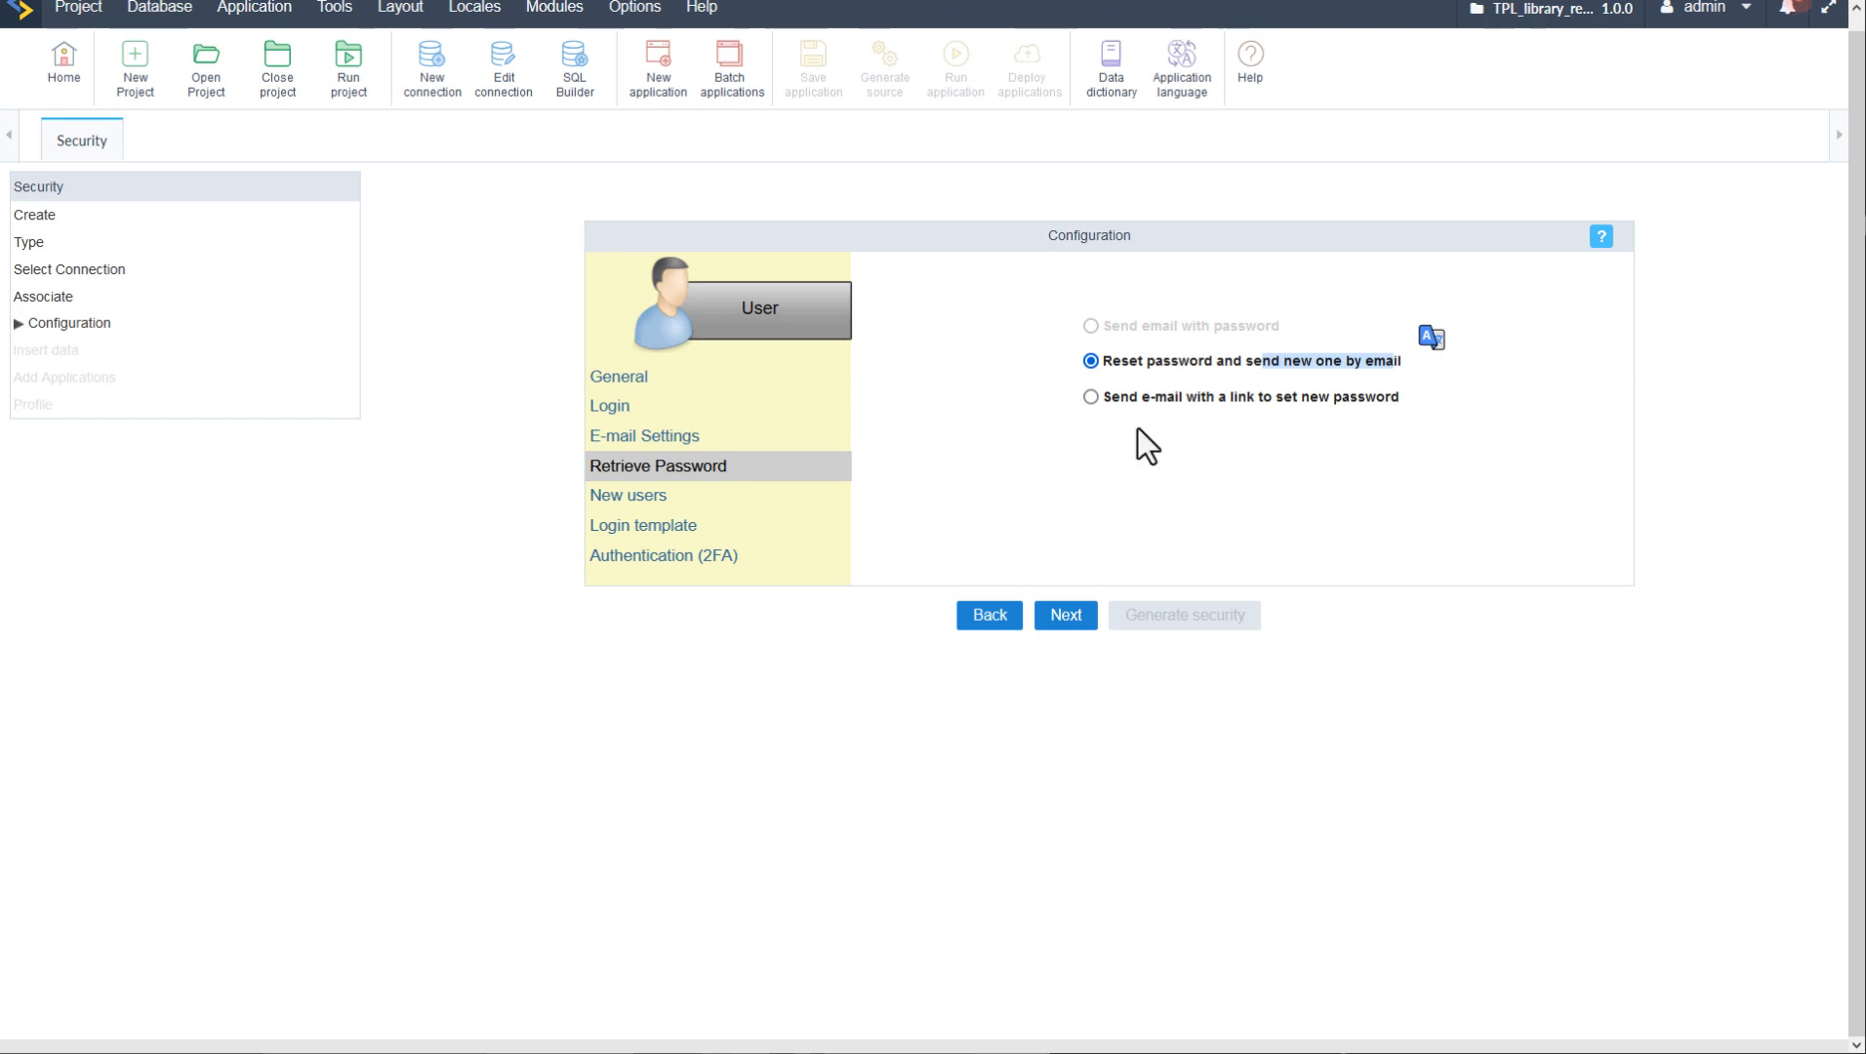
pyautogui.moveTo(1114, 398); pyautogui.dragTo(1144, 400)
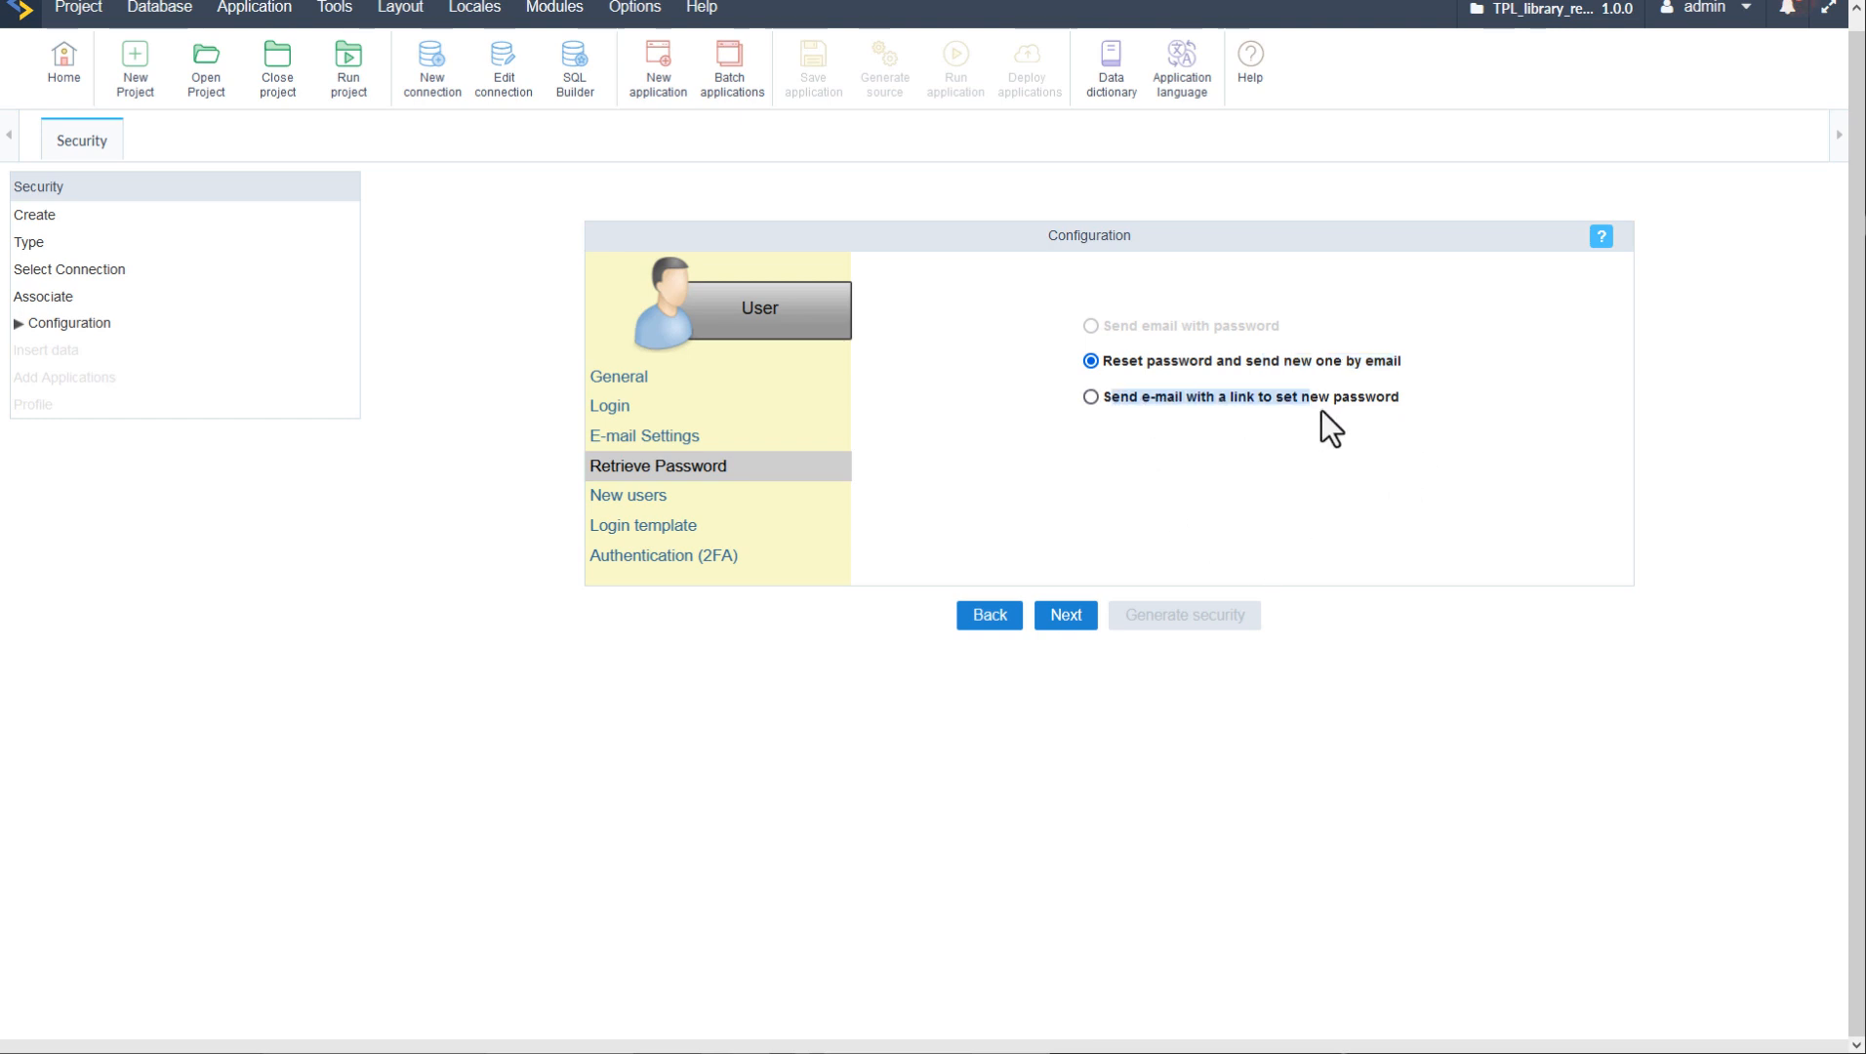
pyautogui.moveTo(1321, 410); pyautogui.dragTo(1323, 412)
pyautogui.click(1329, 501)
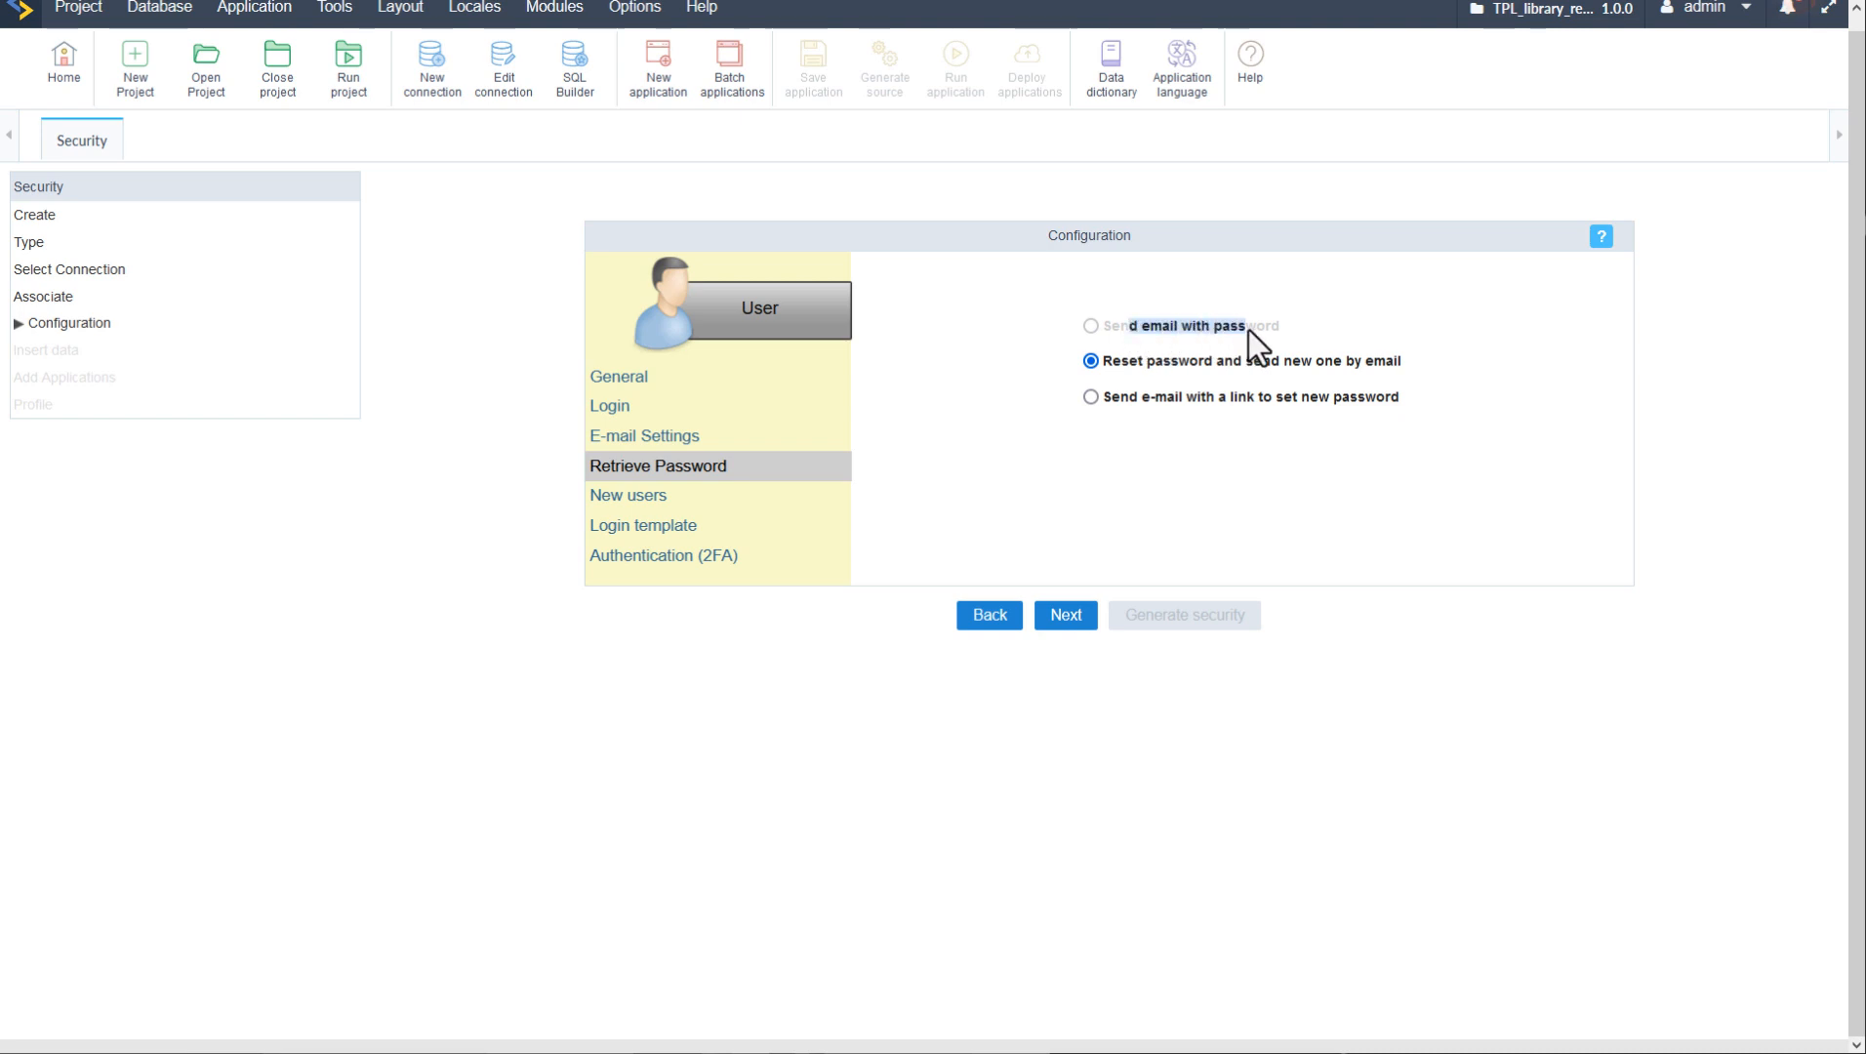
pyautogui.moveTo(1248, 330); pyautogui.dragTo(1250, 332)
pyautogui.click(1302, 455)
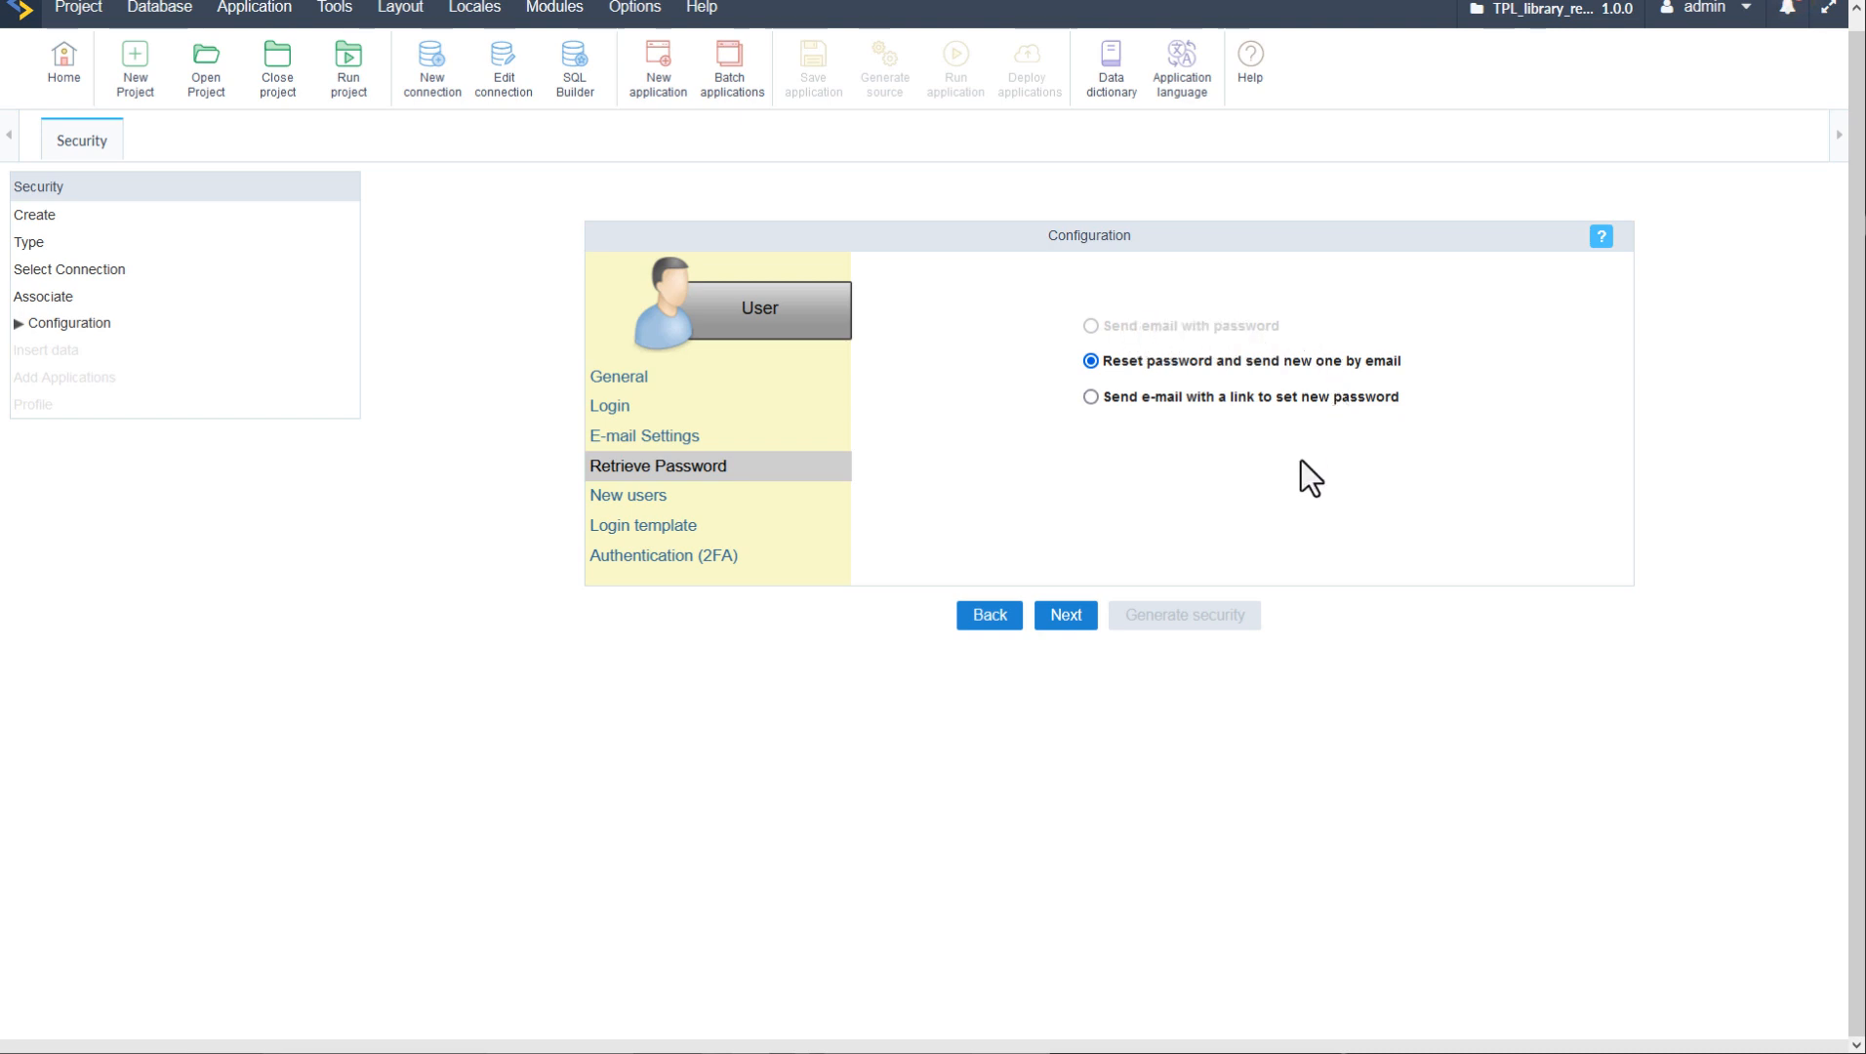
pyautogui.click(666, 436)
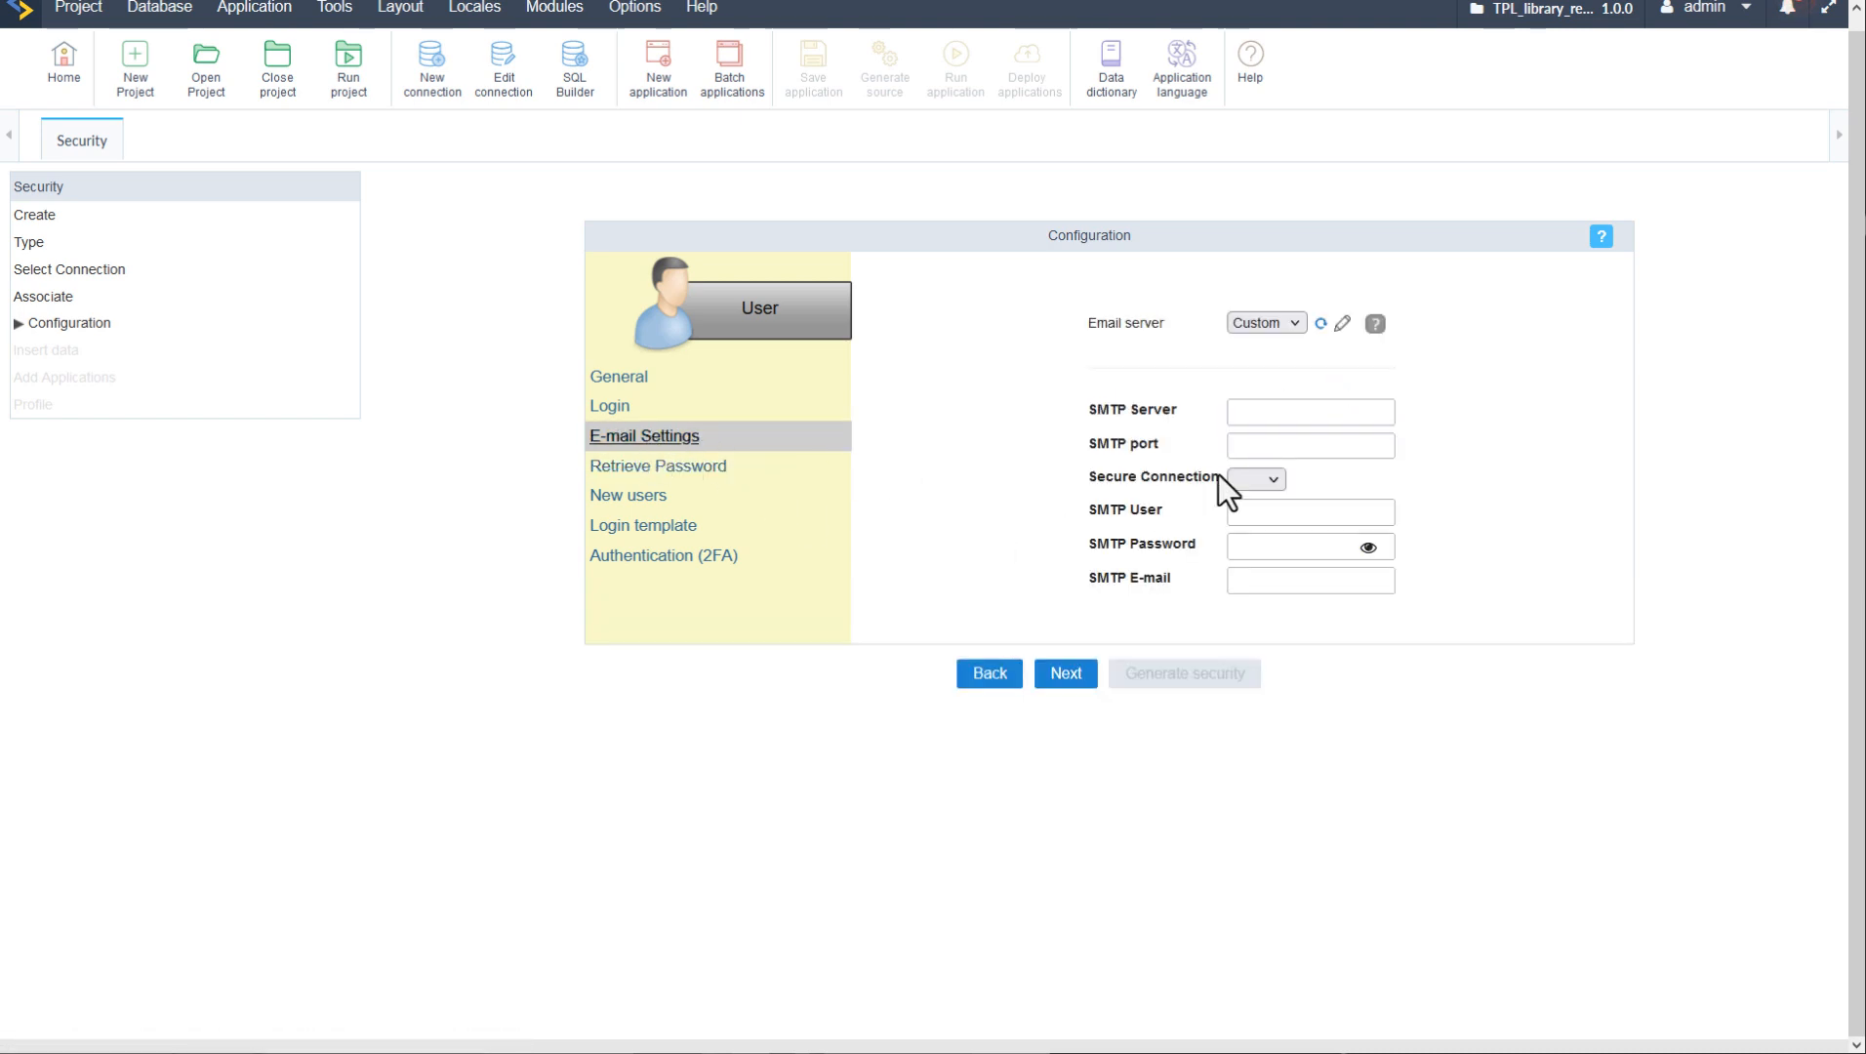
# - Set the SMTP server to localhost and the secure connection to SSL
pyautogui.click(1264, 412)
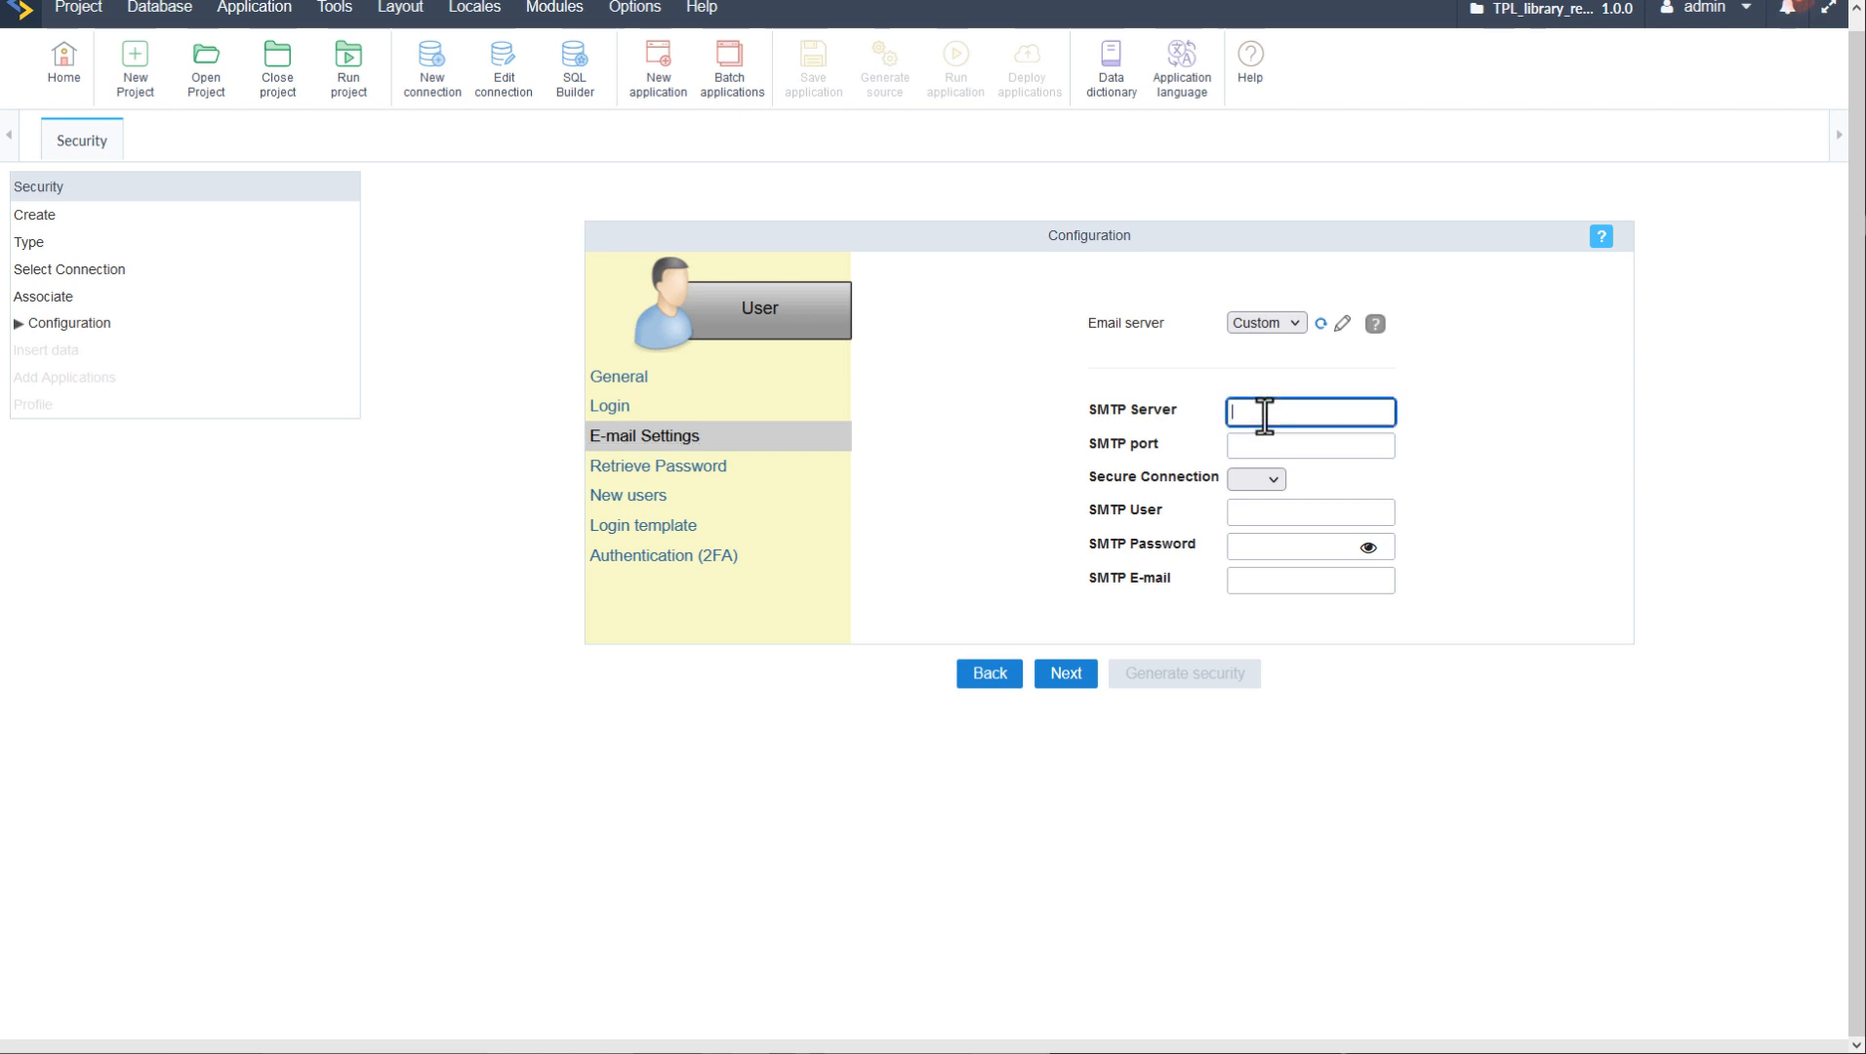
pyautogui.write('localhost')
pyautogui.press('Tab')
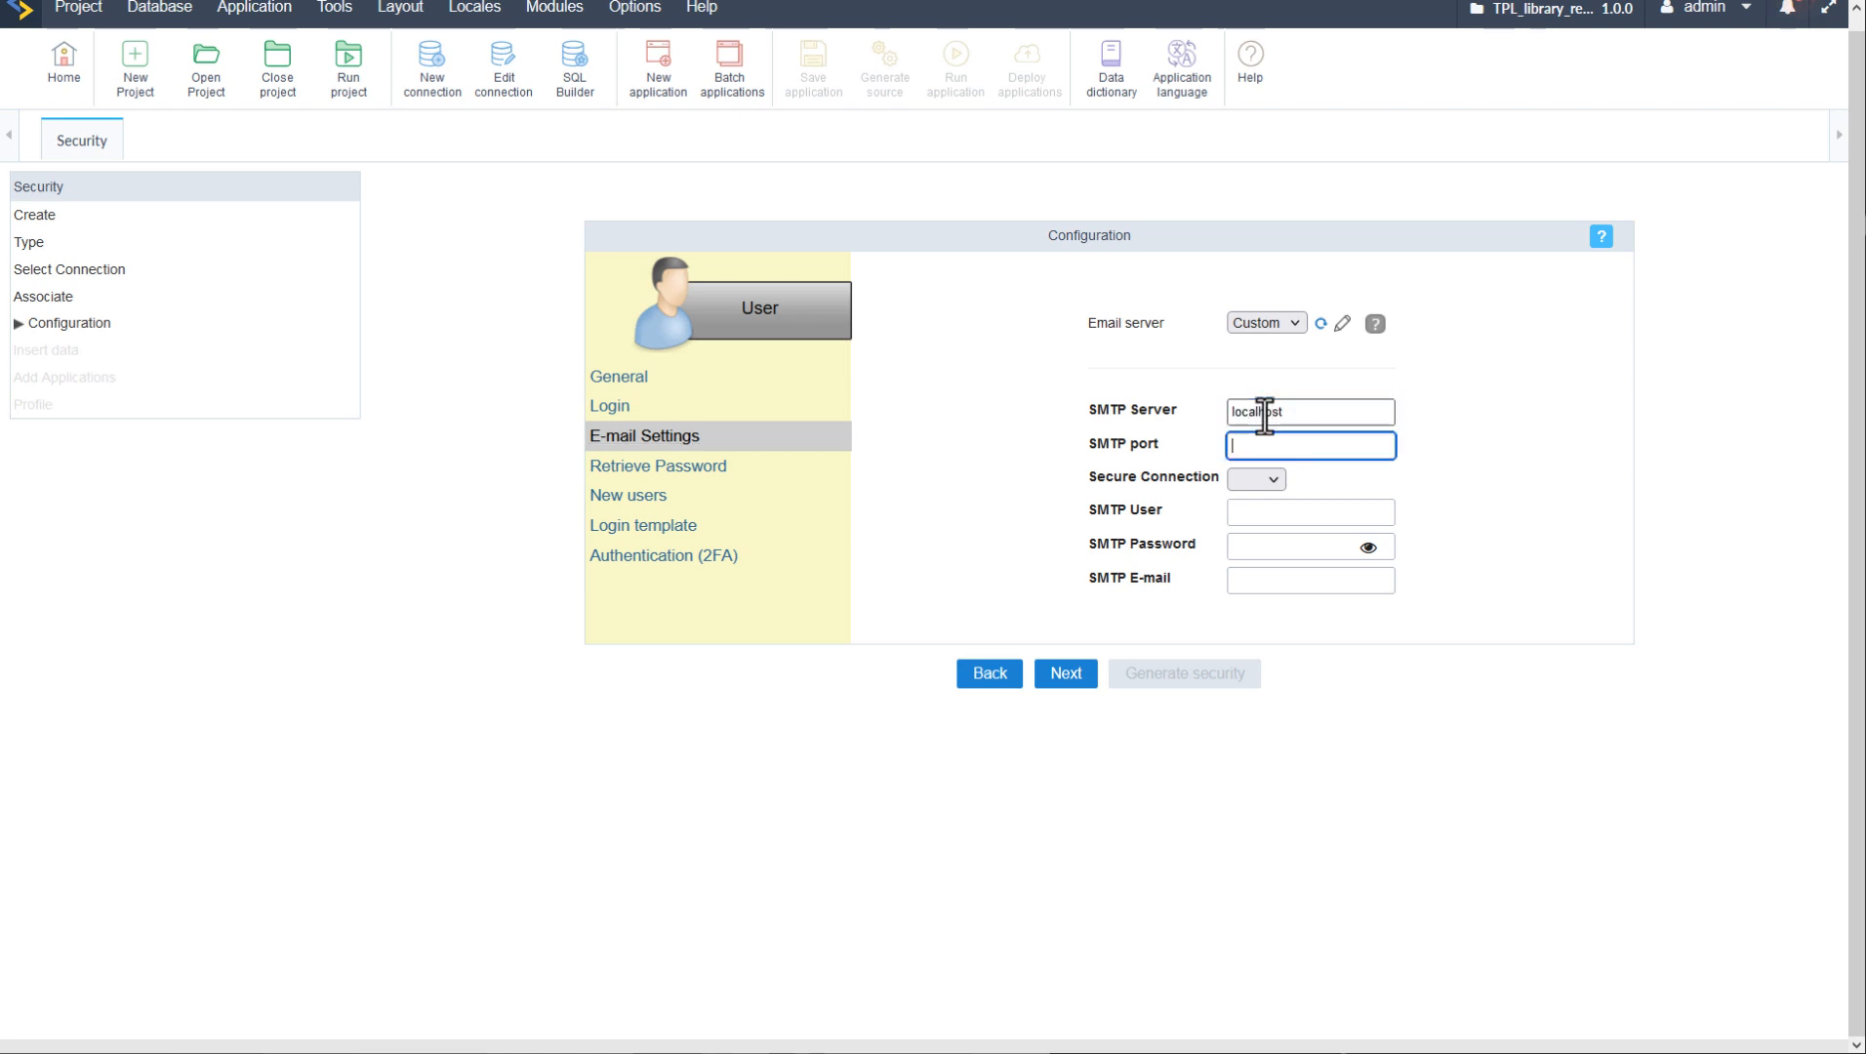
pyautogui.press('Tab')
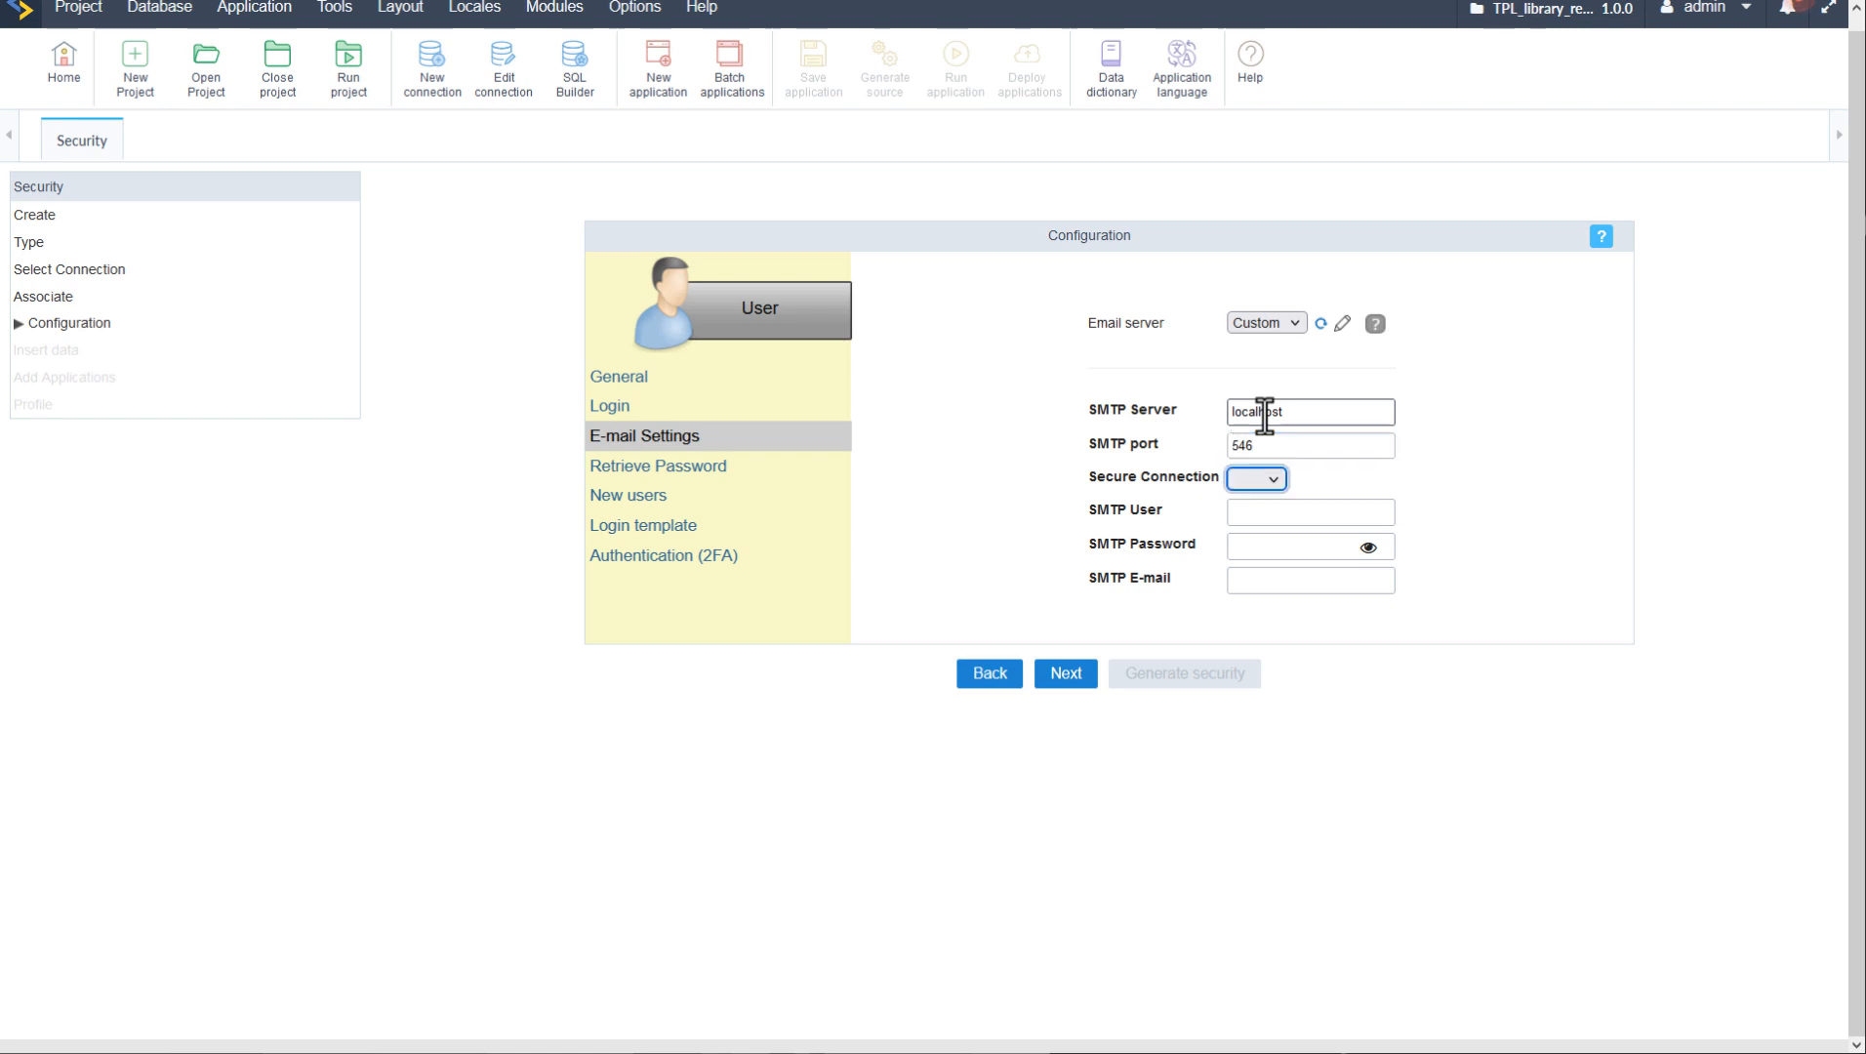
pyautogui.click(1246, 482)
pyautogui.click(1252, 534)
# - Enter SMTP user admin, the SMTP password, and the sender e-mail address
pyautogui.click(1291, 512)
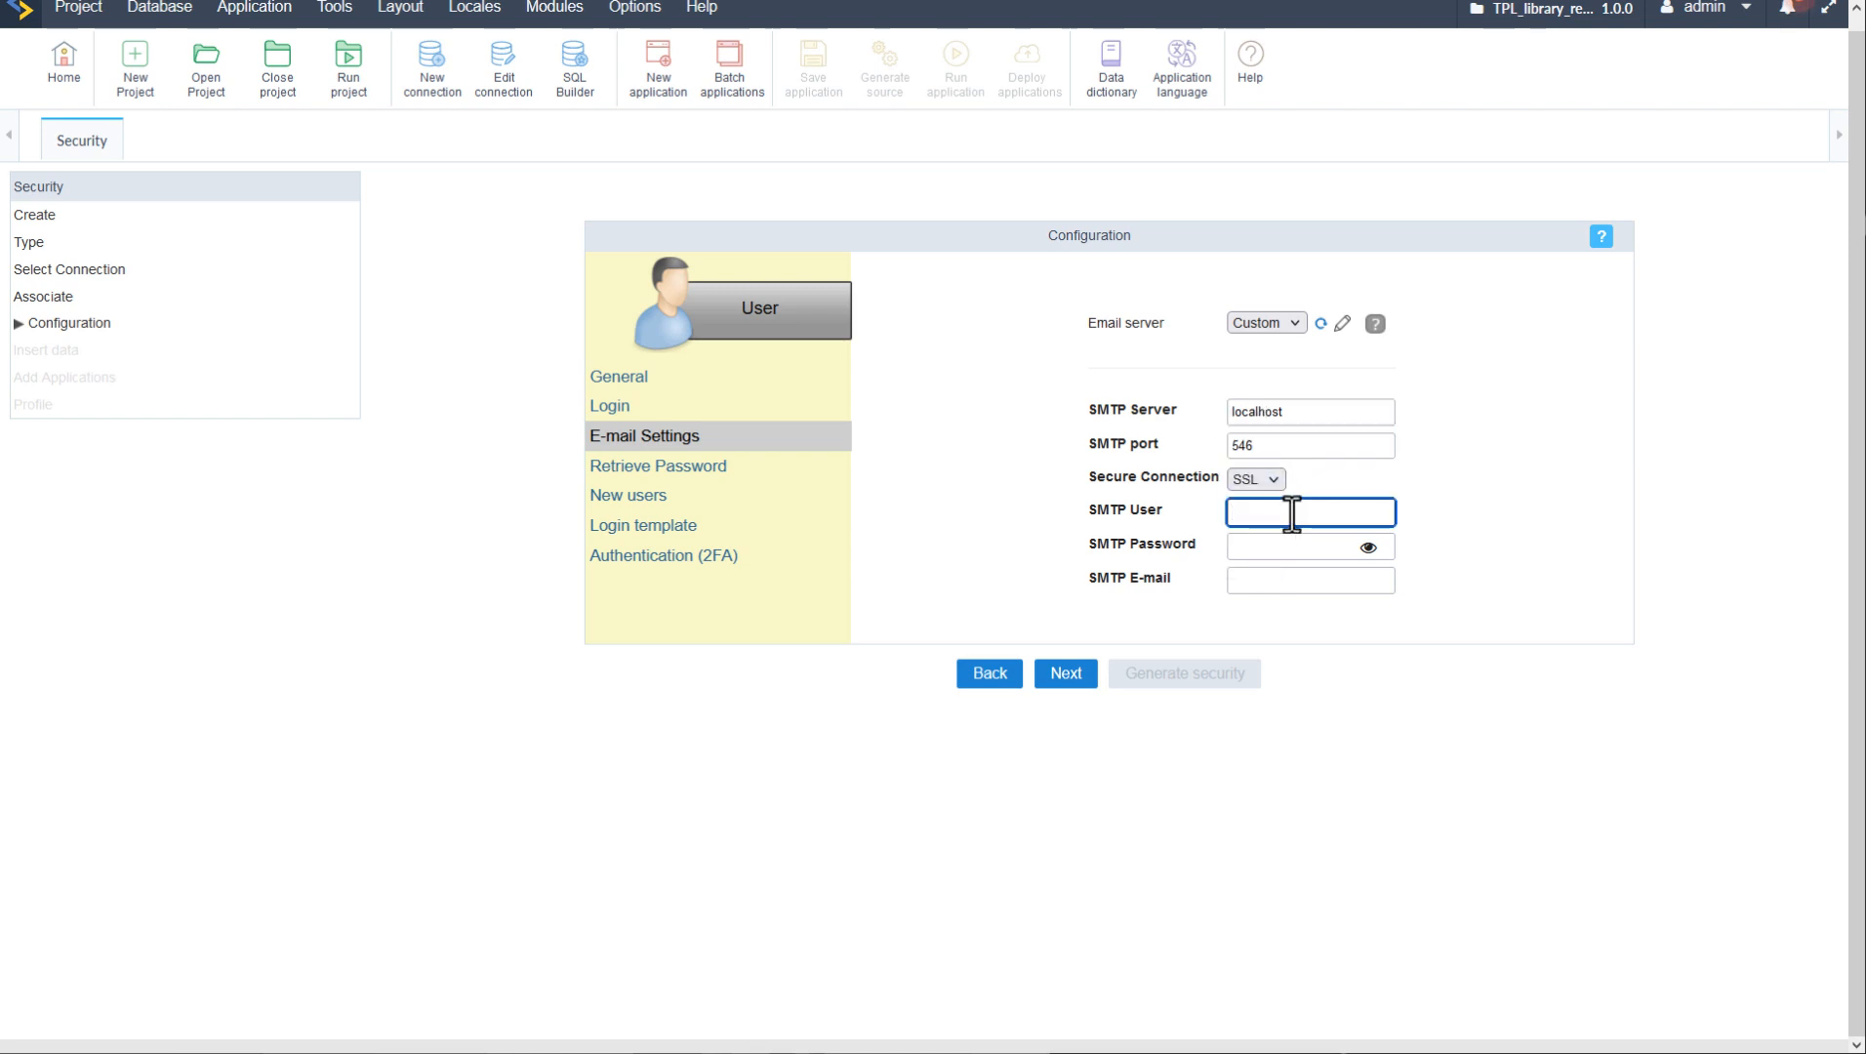
pyautogui.write('admin')
pyautogui.press('Tab')
pyautogui.write('admin')
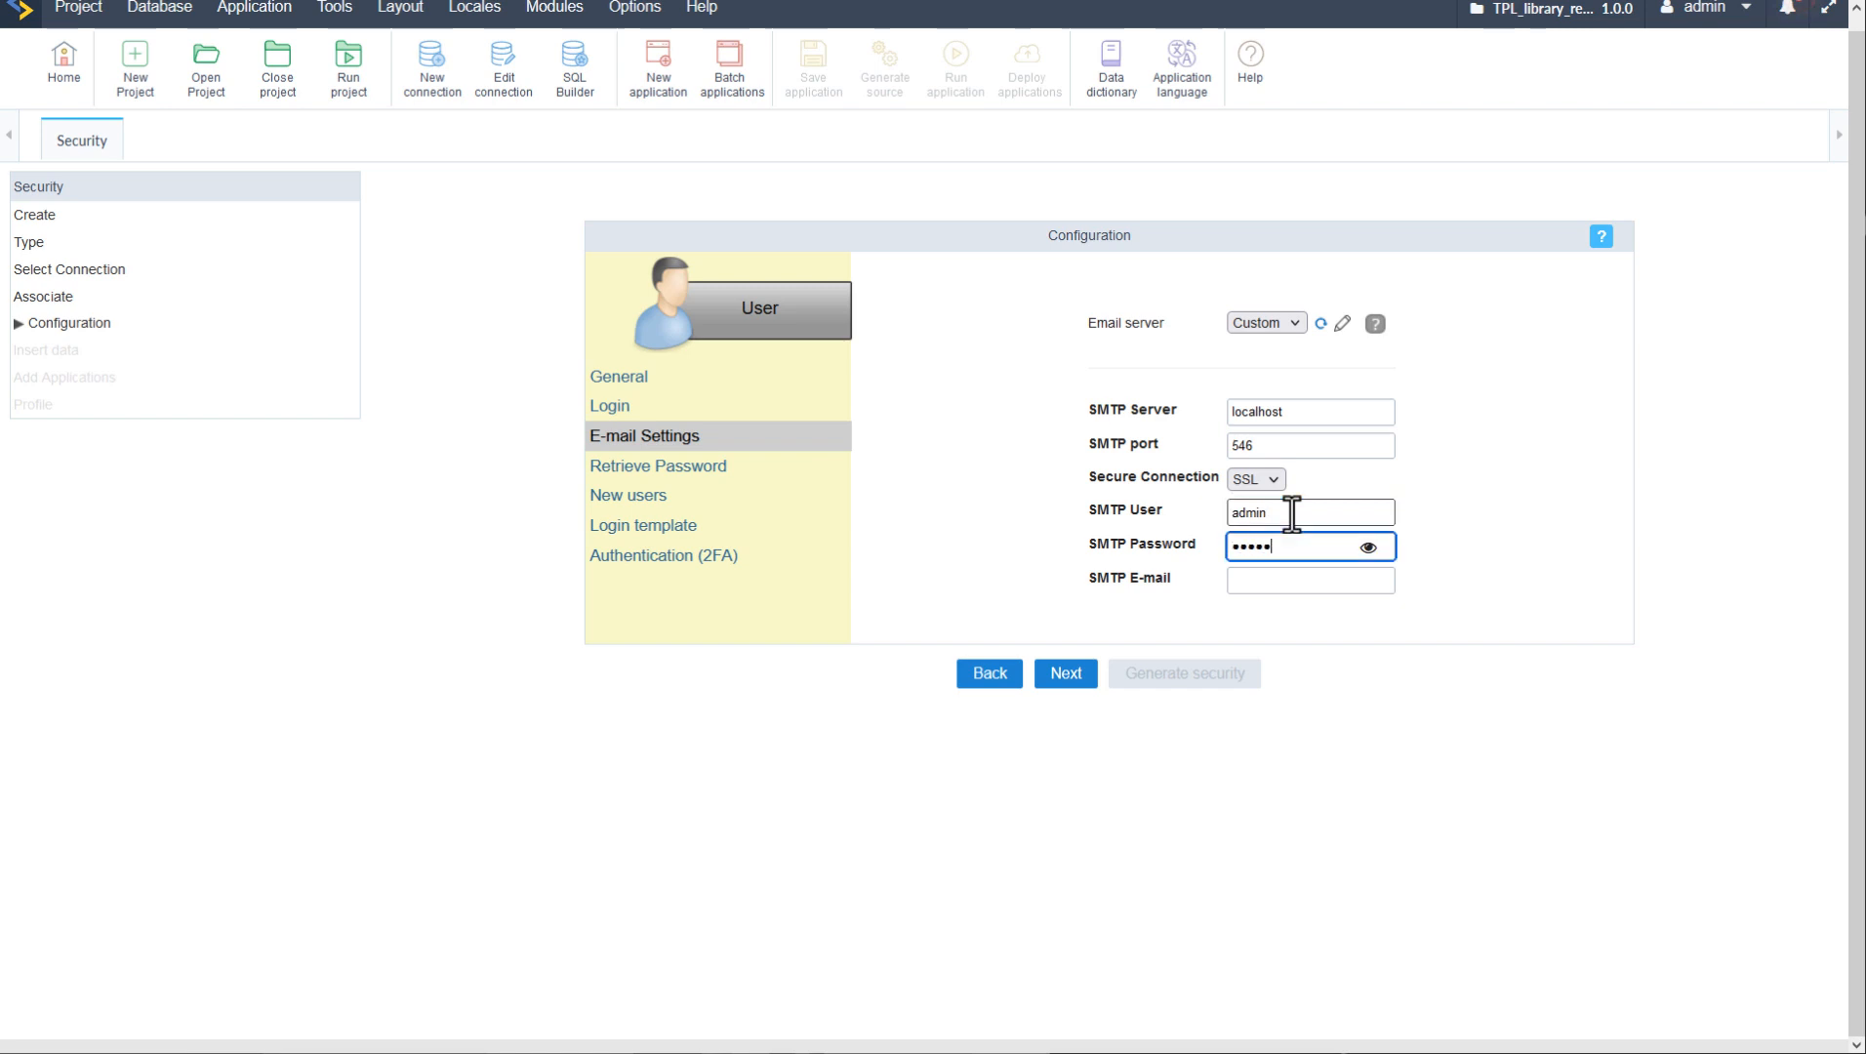
pyautogui.press('Tab')
pyautogui.write('admin@')
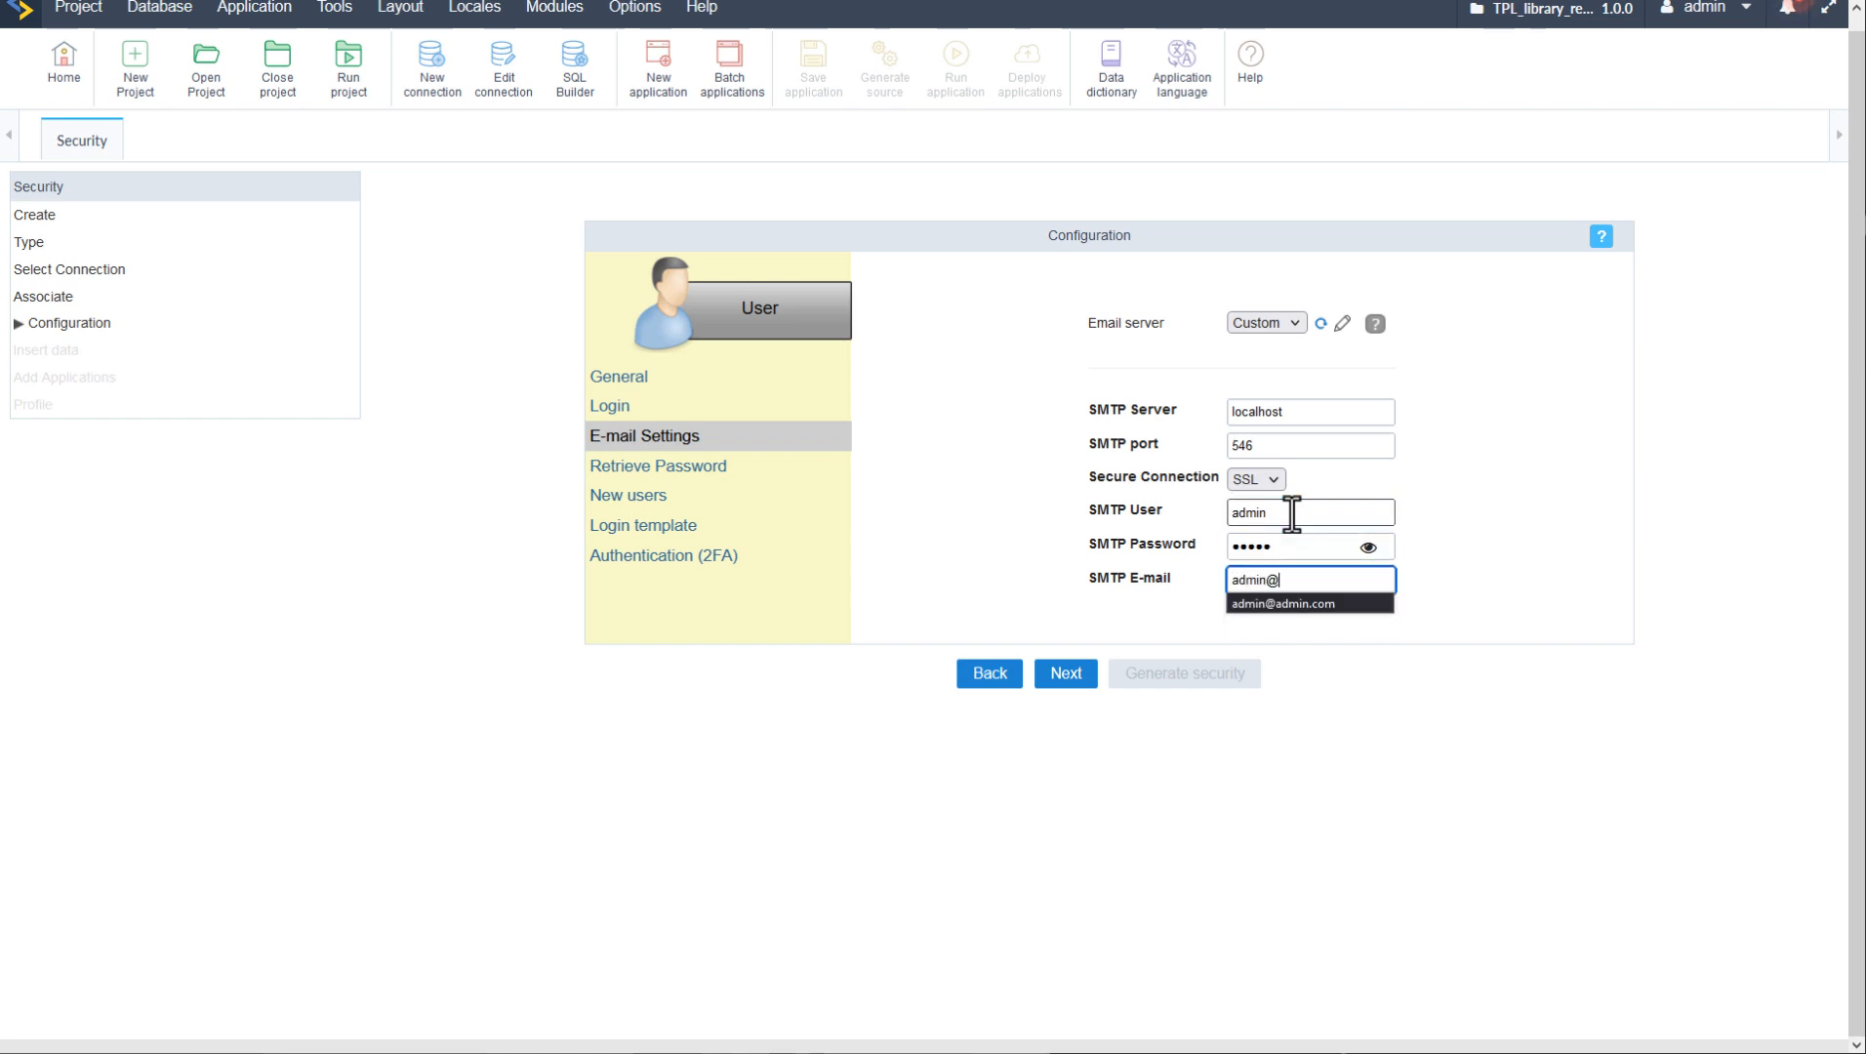
pyautogui.write('admin.com')
pyautogui.click(1011, 537)
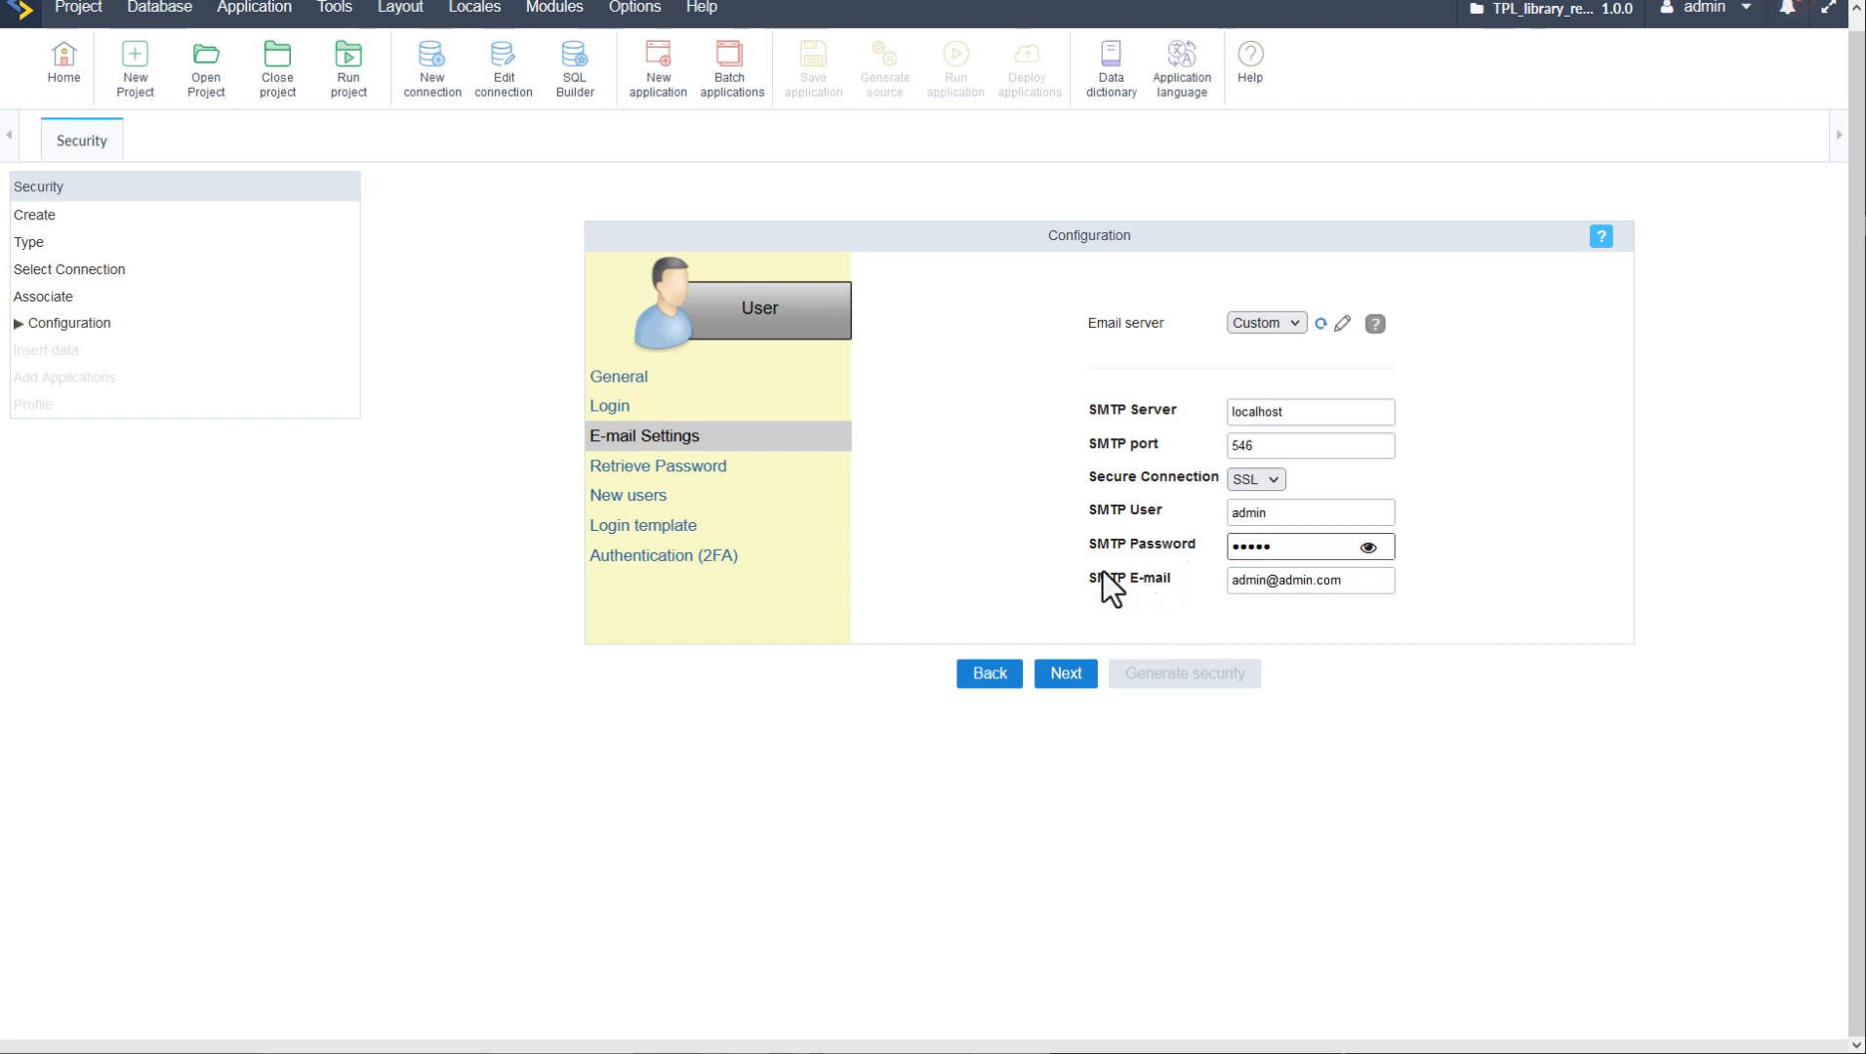
pyautogui.click(1294, 322)
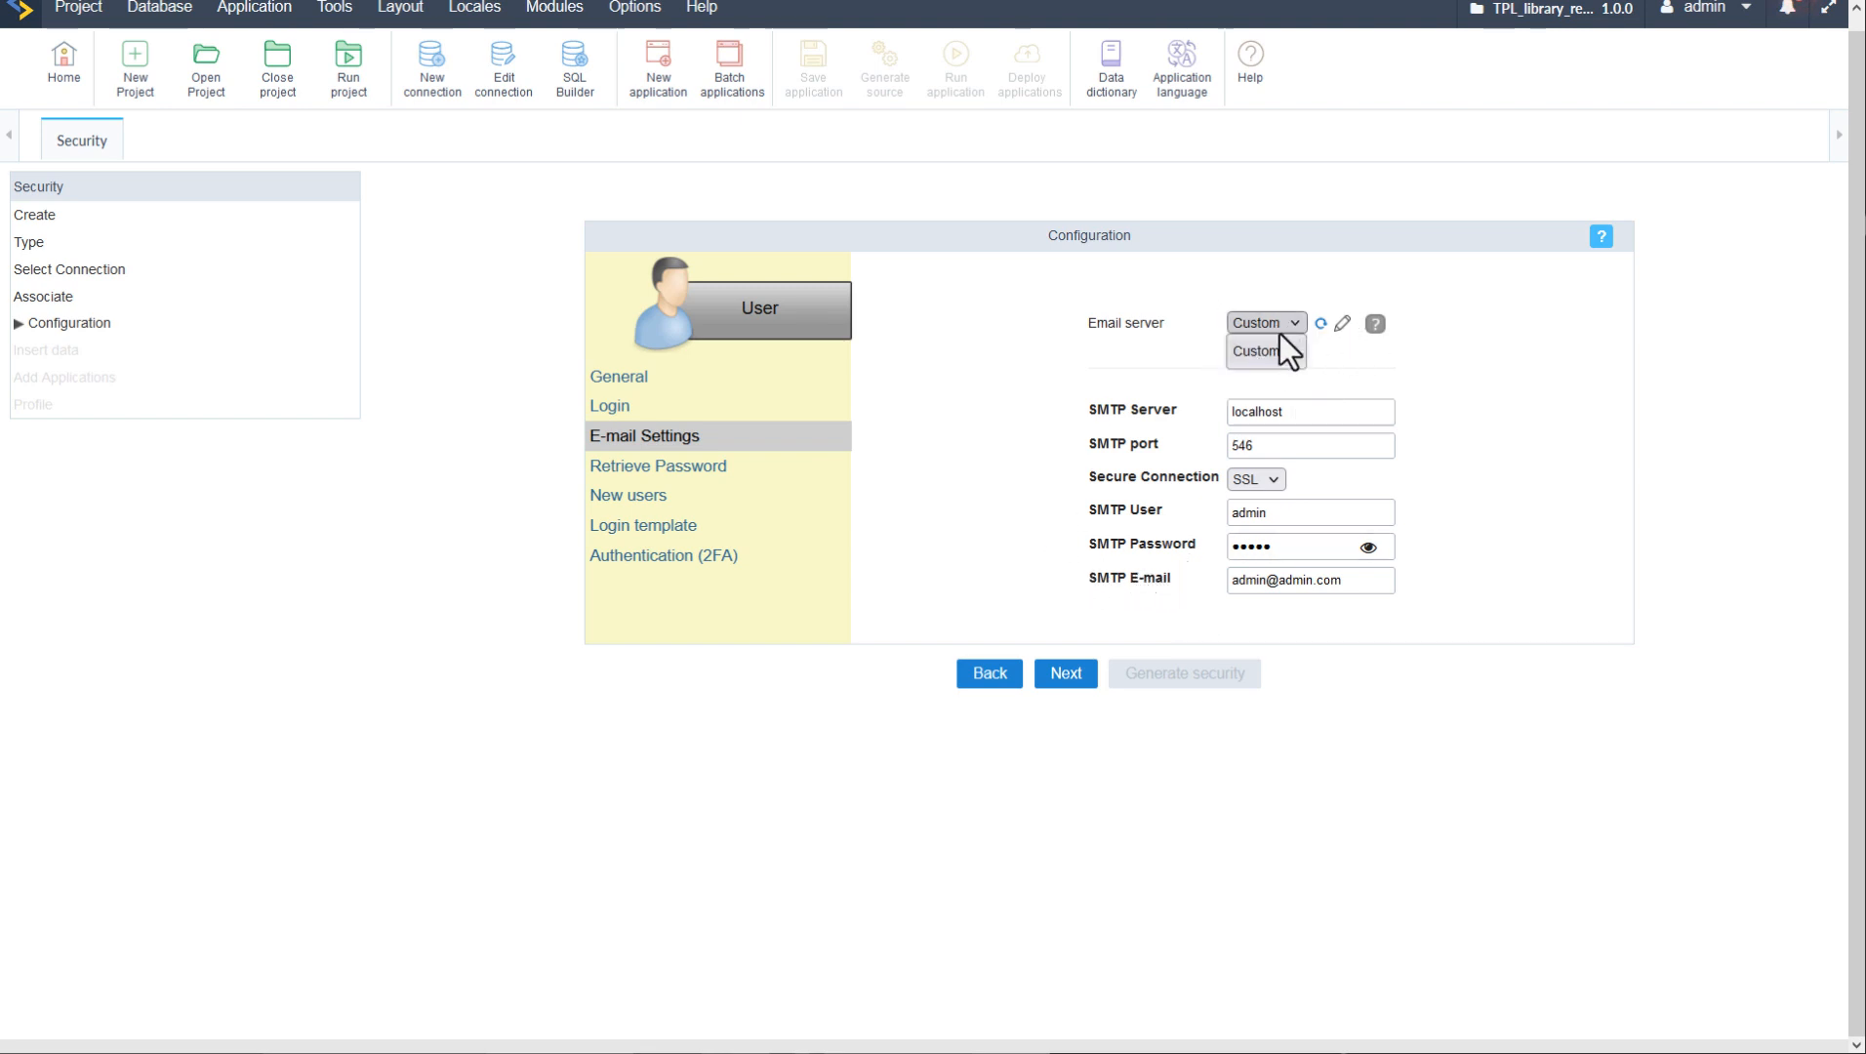
pyautogui.click(1355, 367)
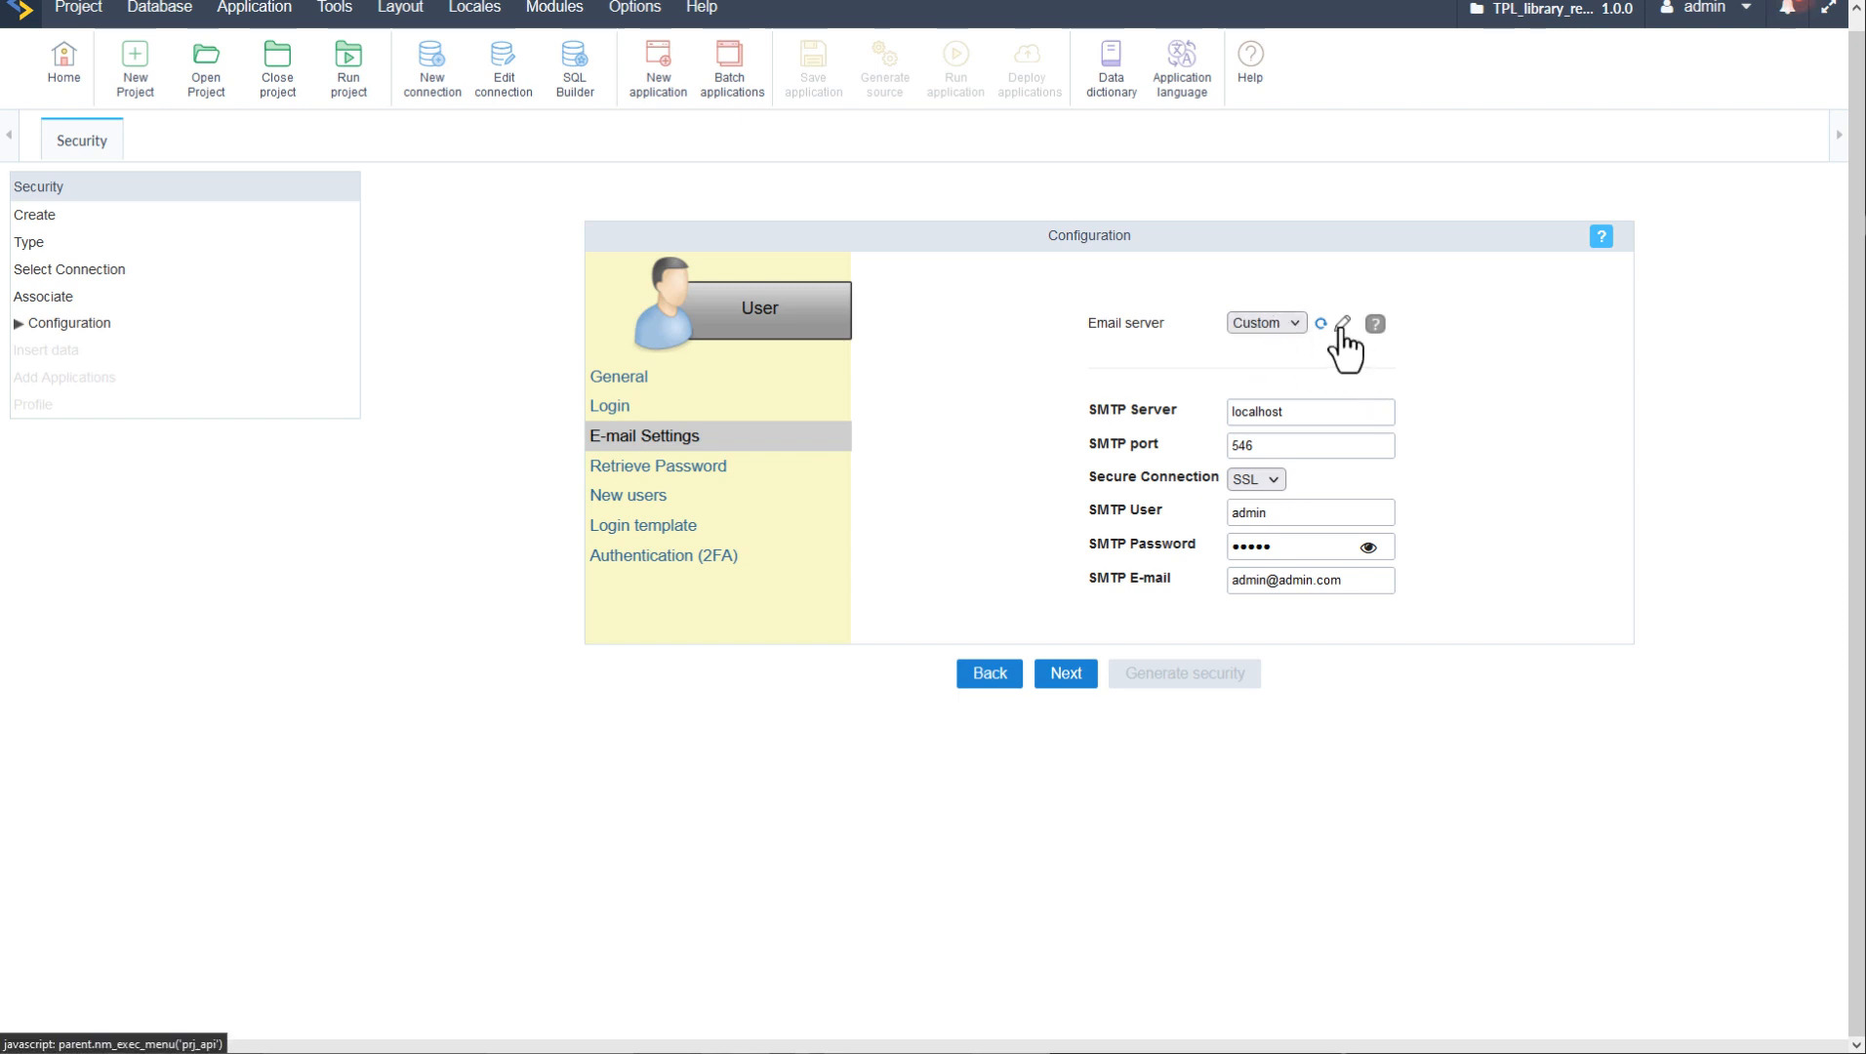
pyautogui.click(1343, 325)
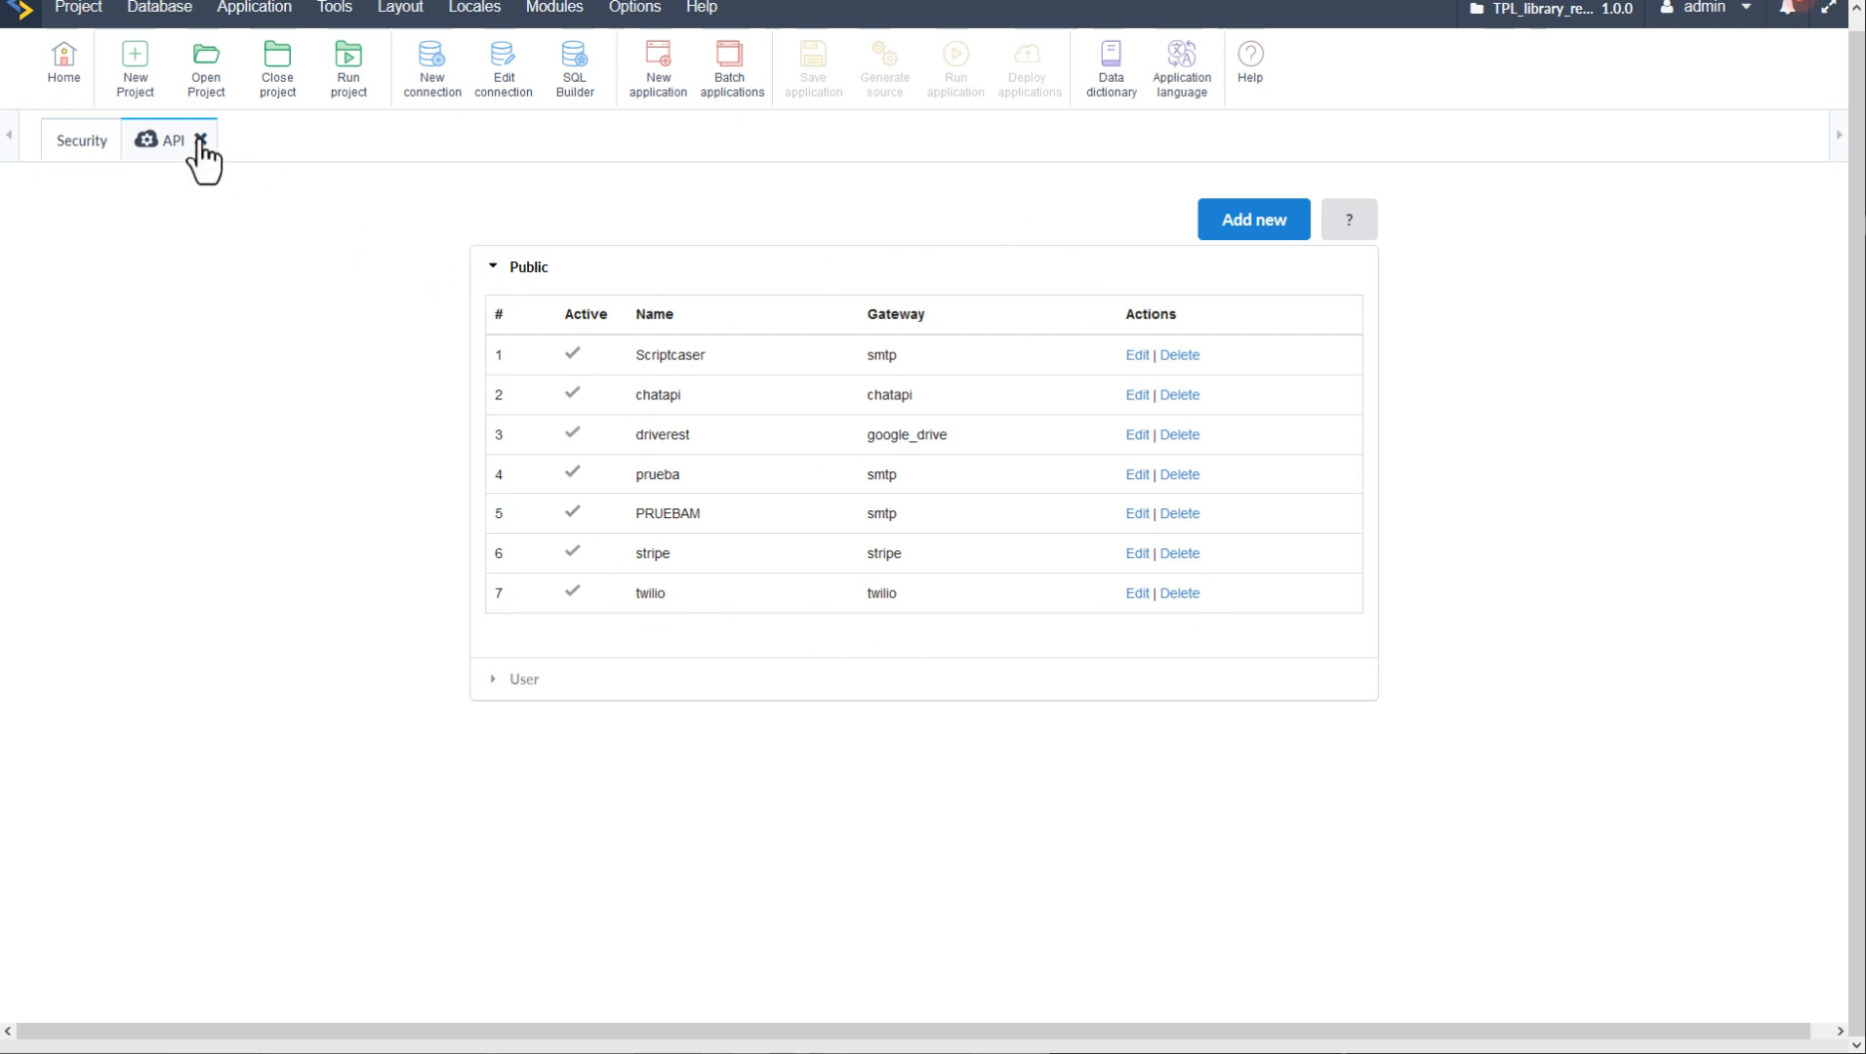
pyautogui.click(1226, 234)
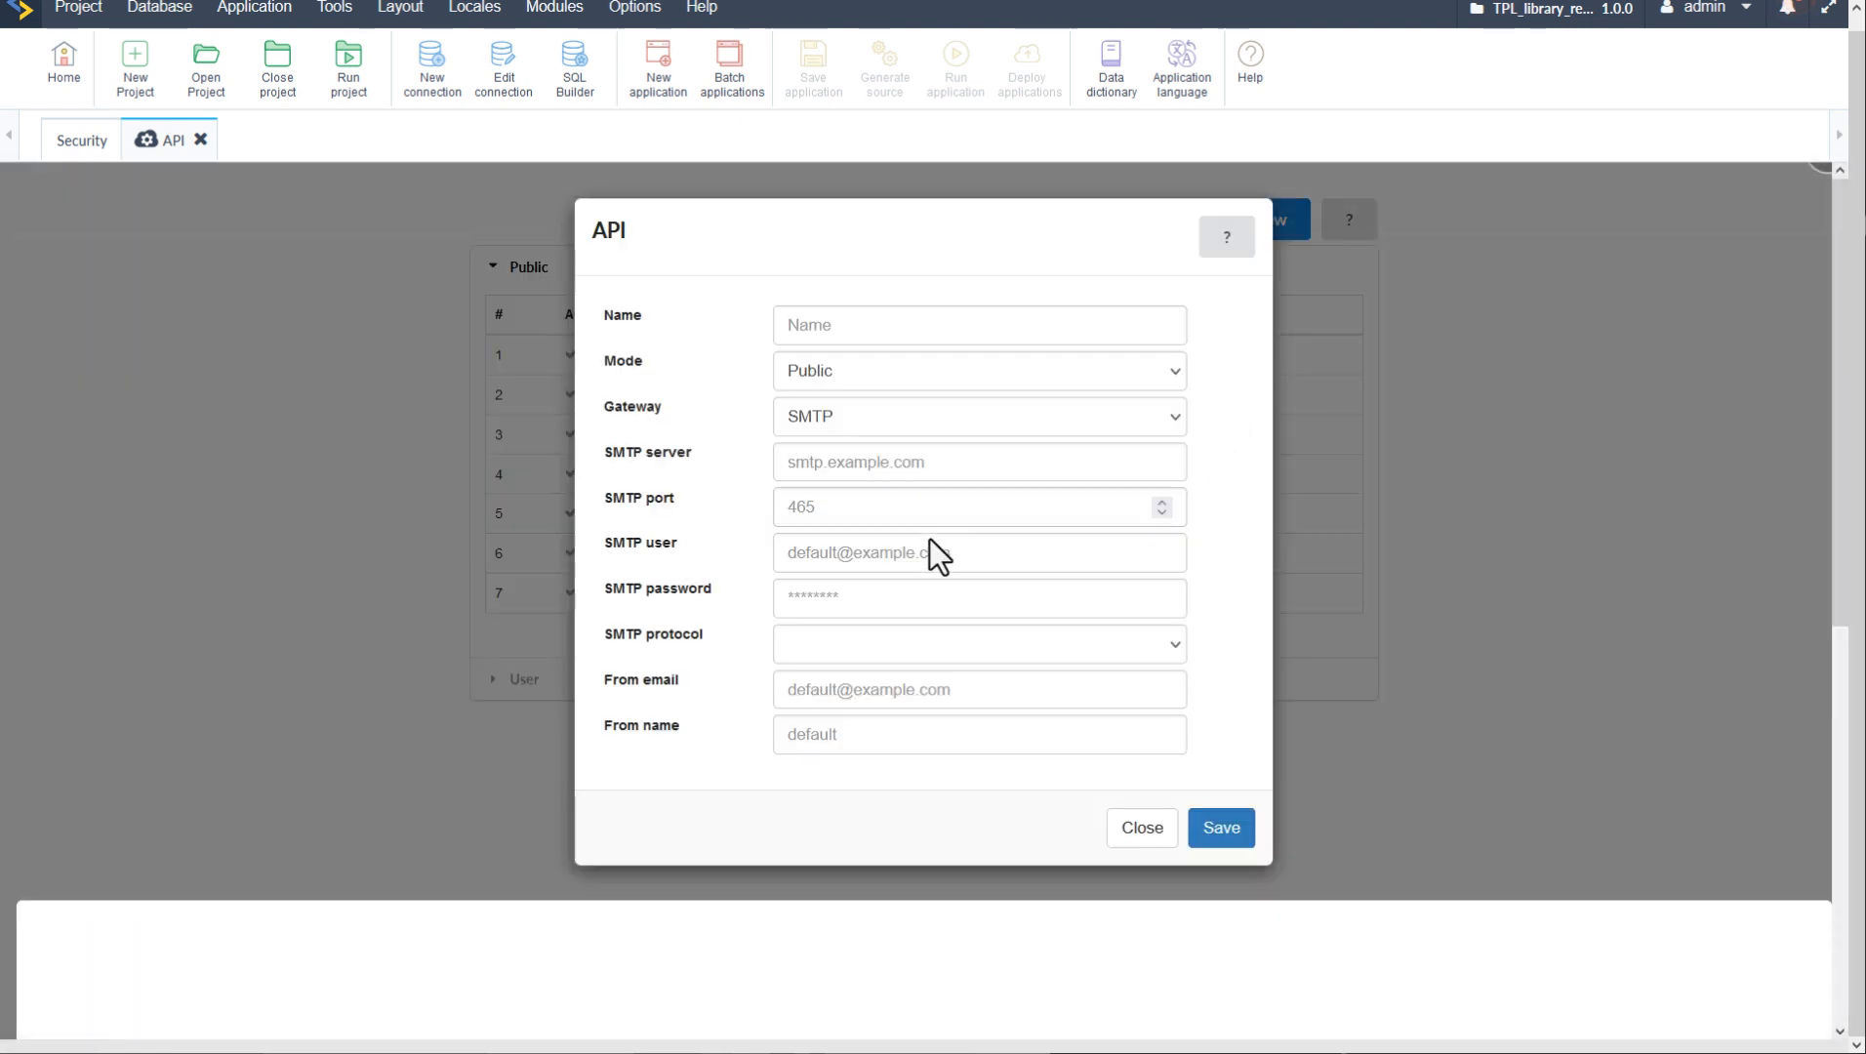
pyautogui.click(984, 422)
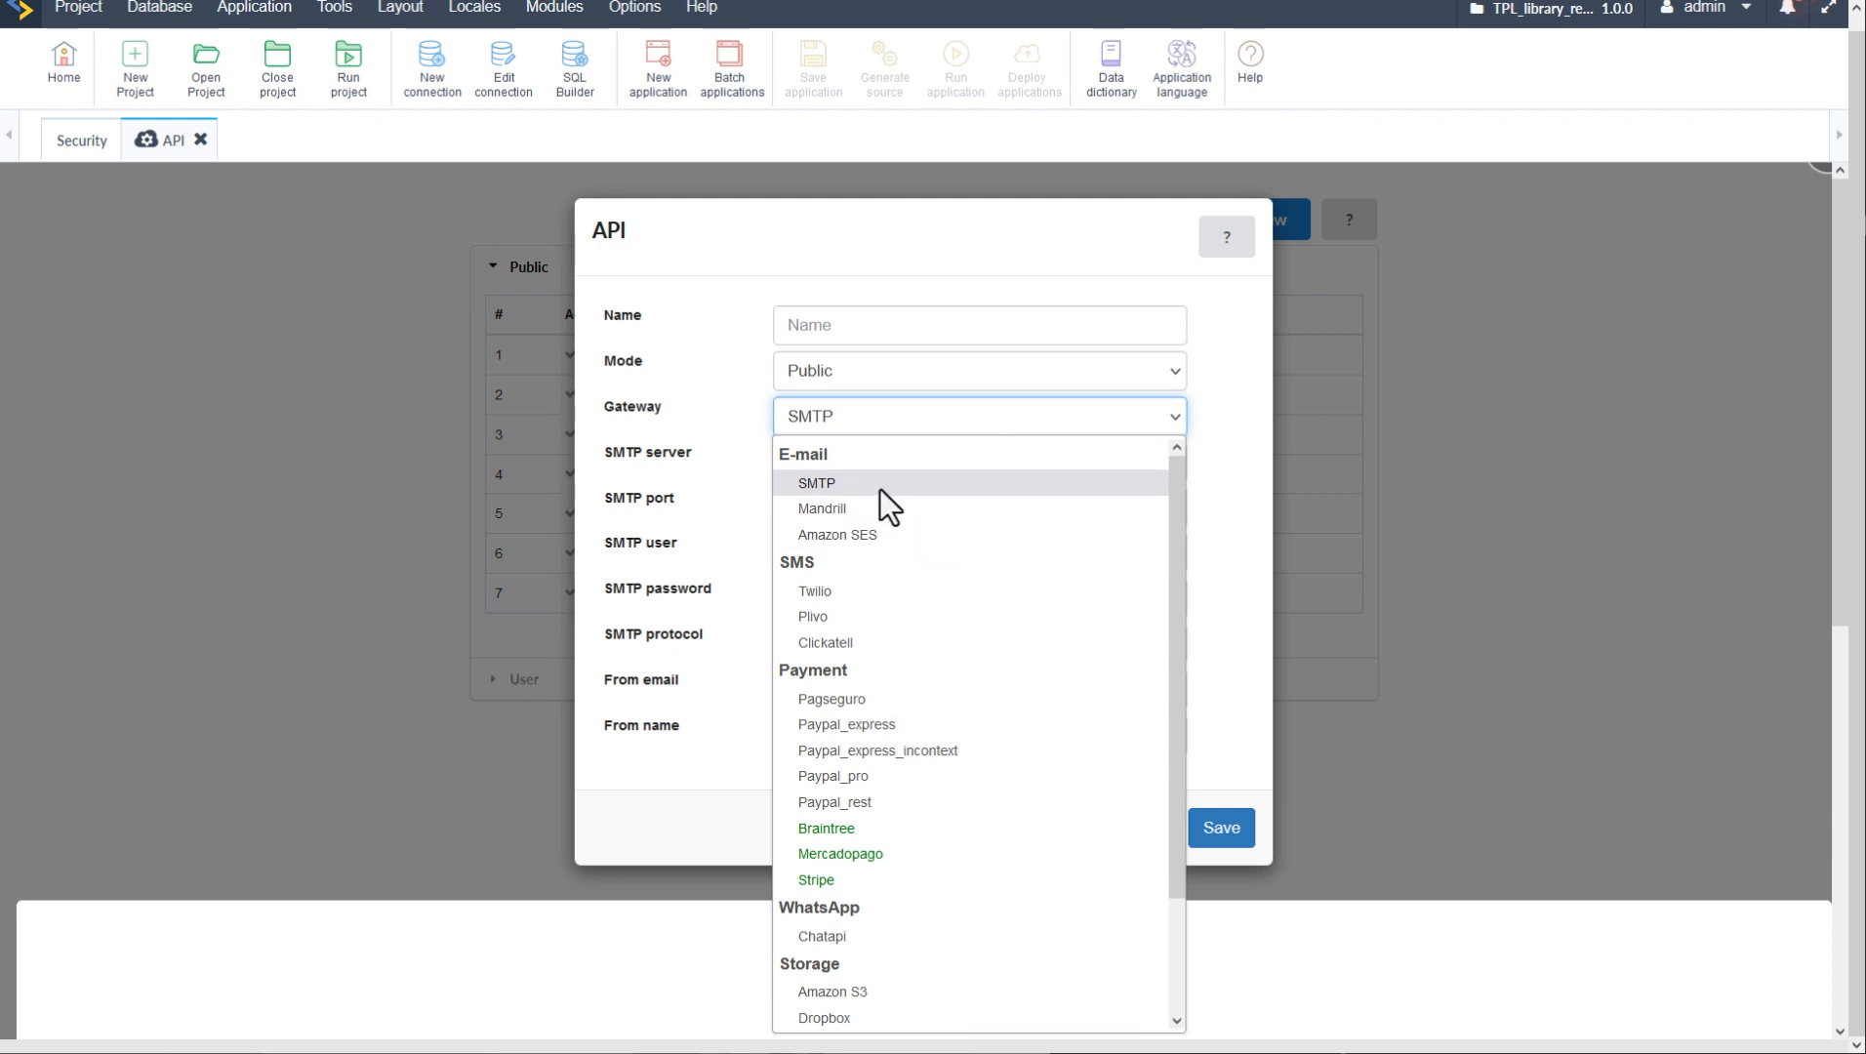
pyautogui.click(1057, 255)
pyautogui.click(1144, 832)
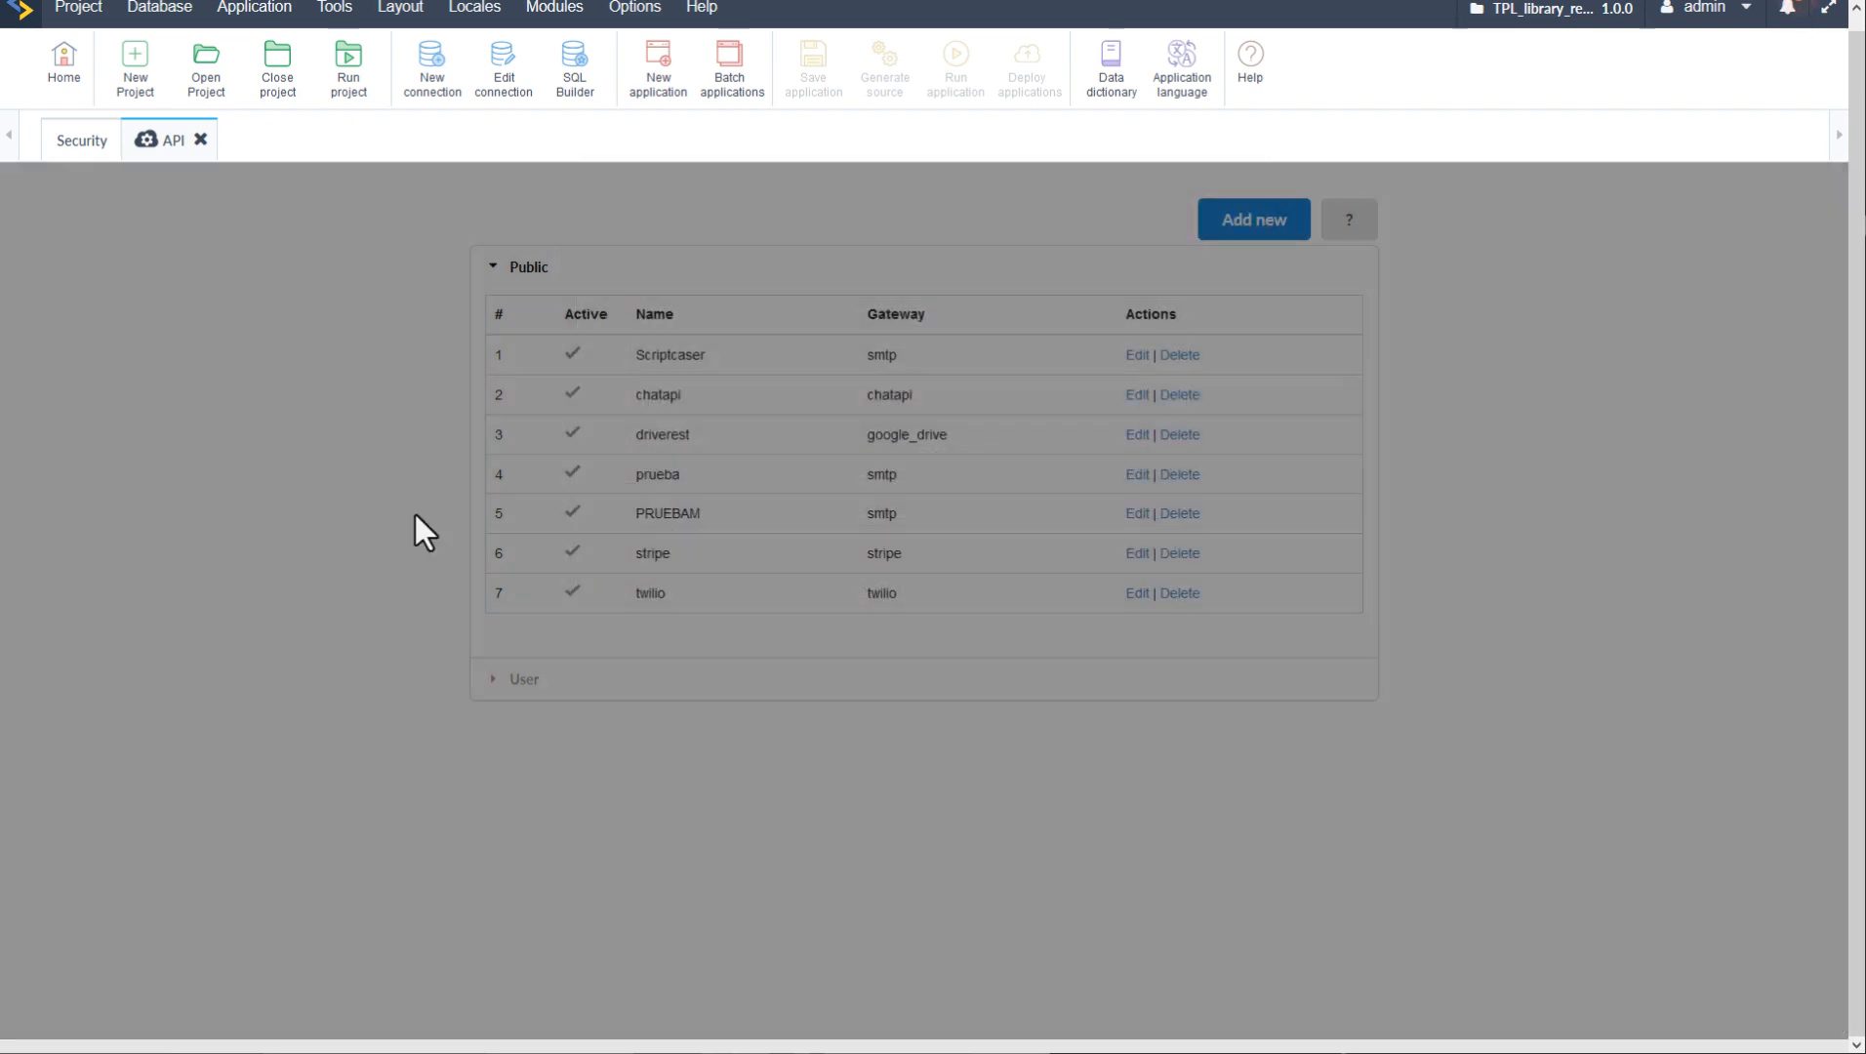
pyautogui.click(201, 139)
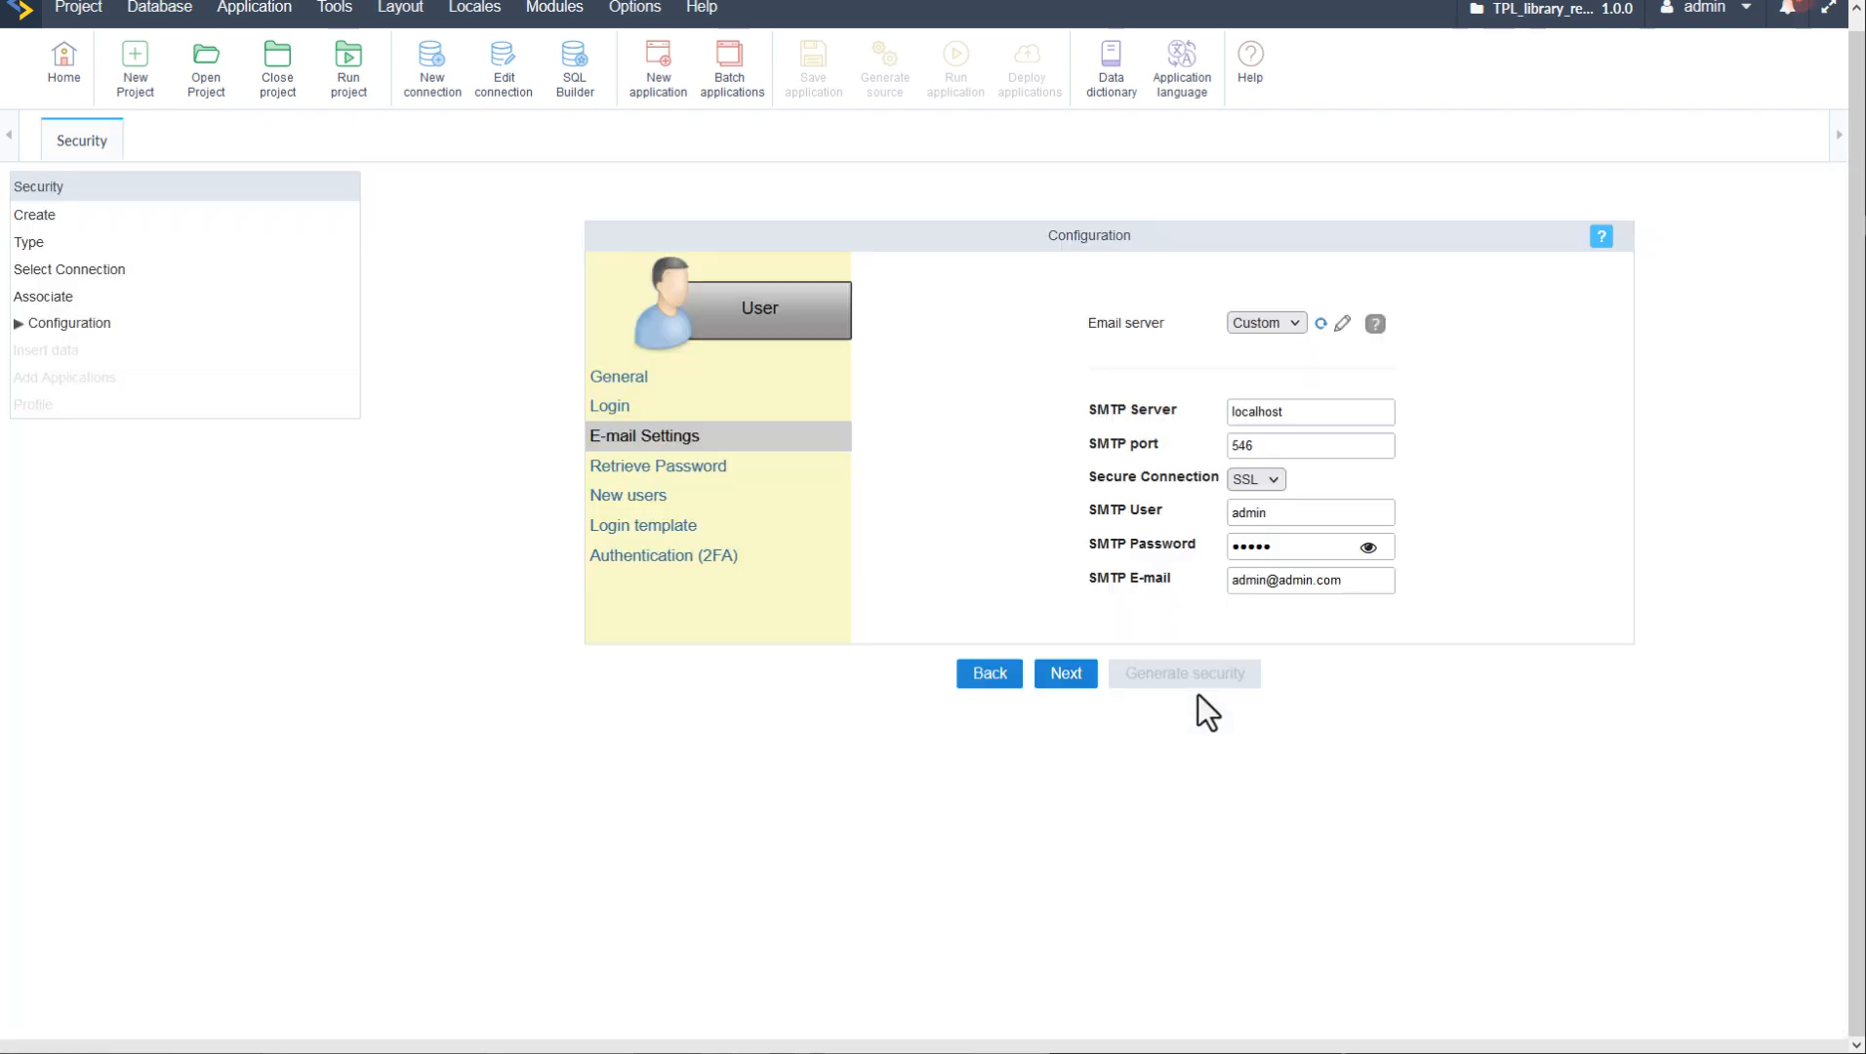
# - Step through the Retrieve Password and New users pages, leaving registration allowed, to Login template
pyautogui.click(648, 476)
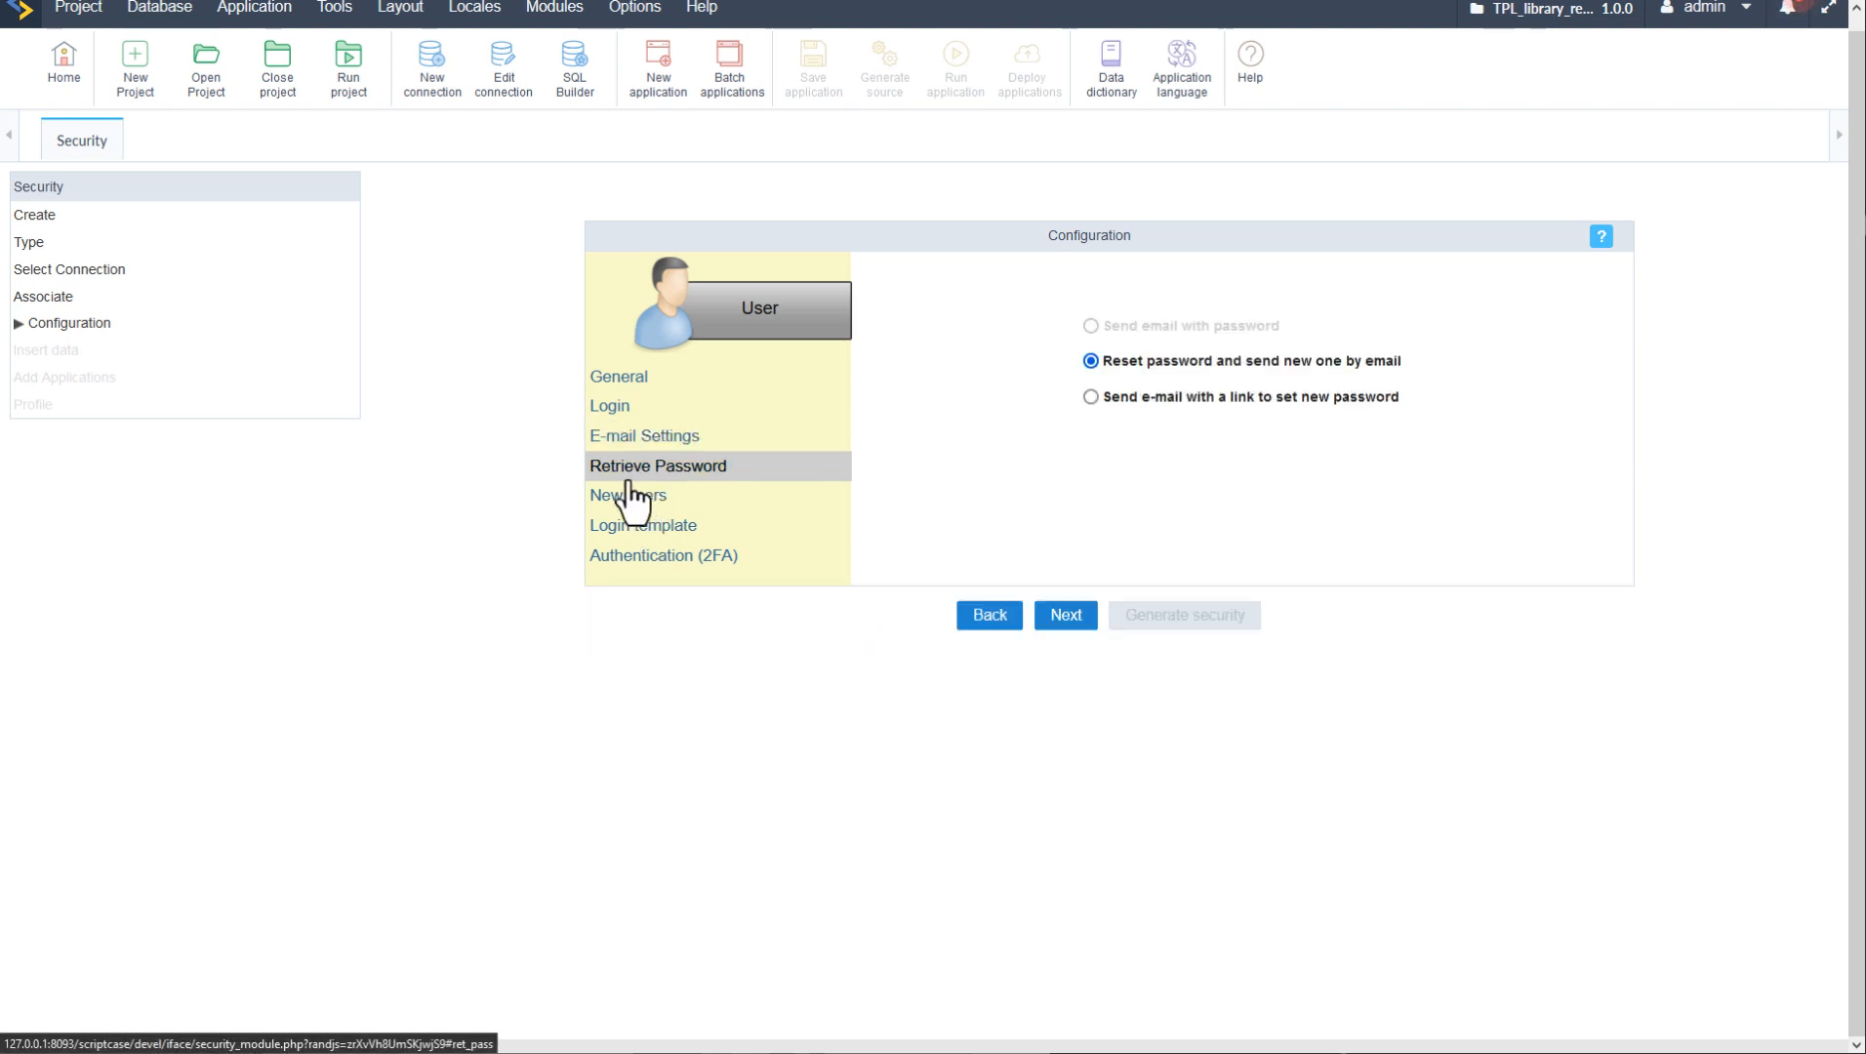
pyautogui.click(644, 498)
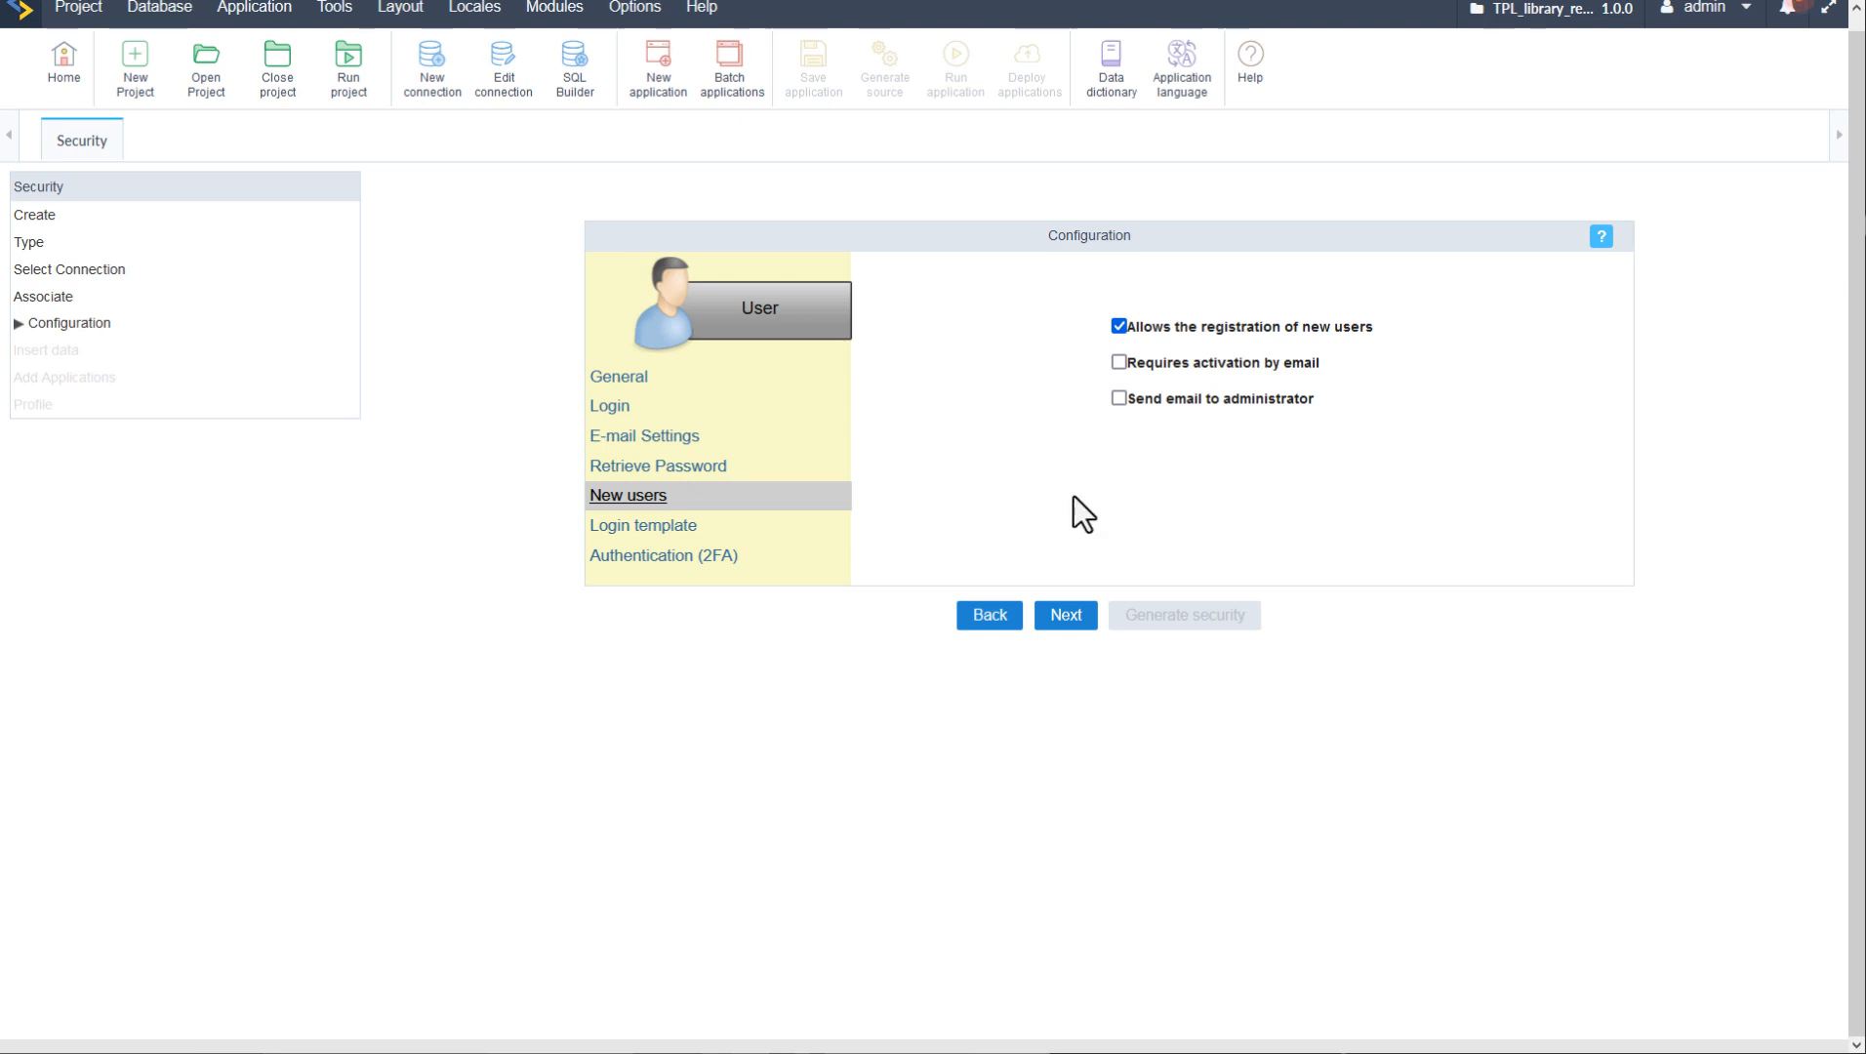
pyautogui.click(610, 527)
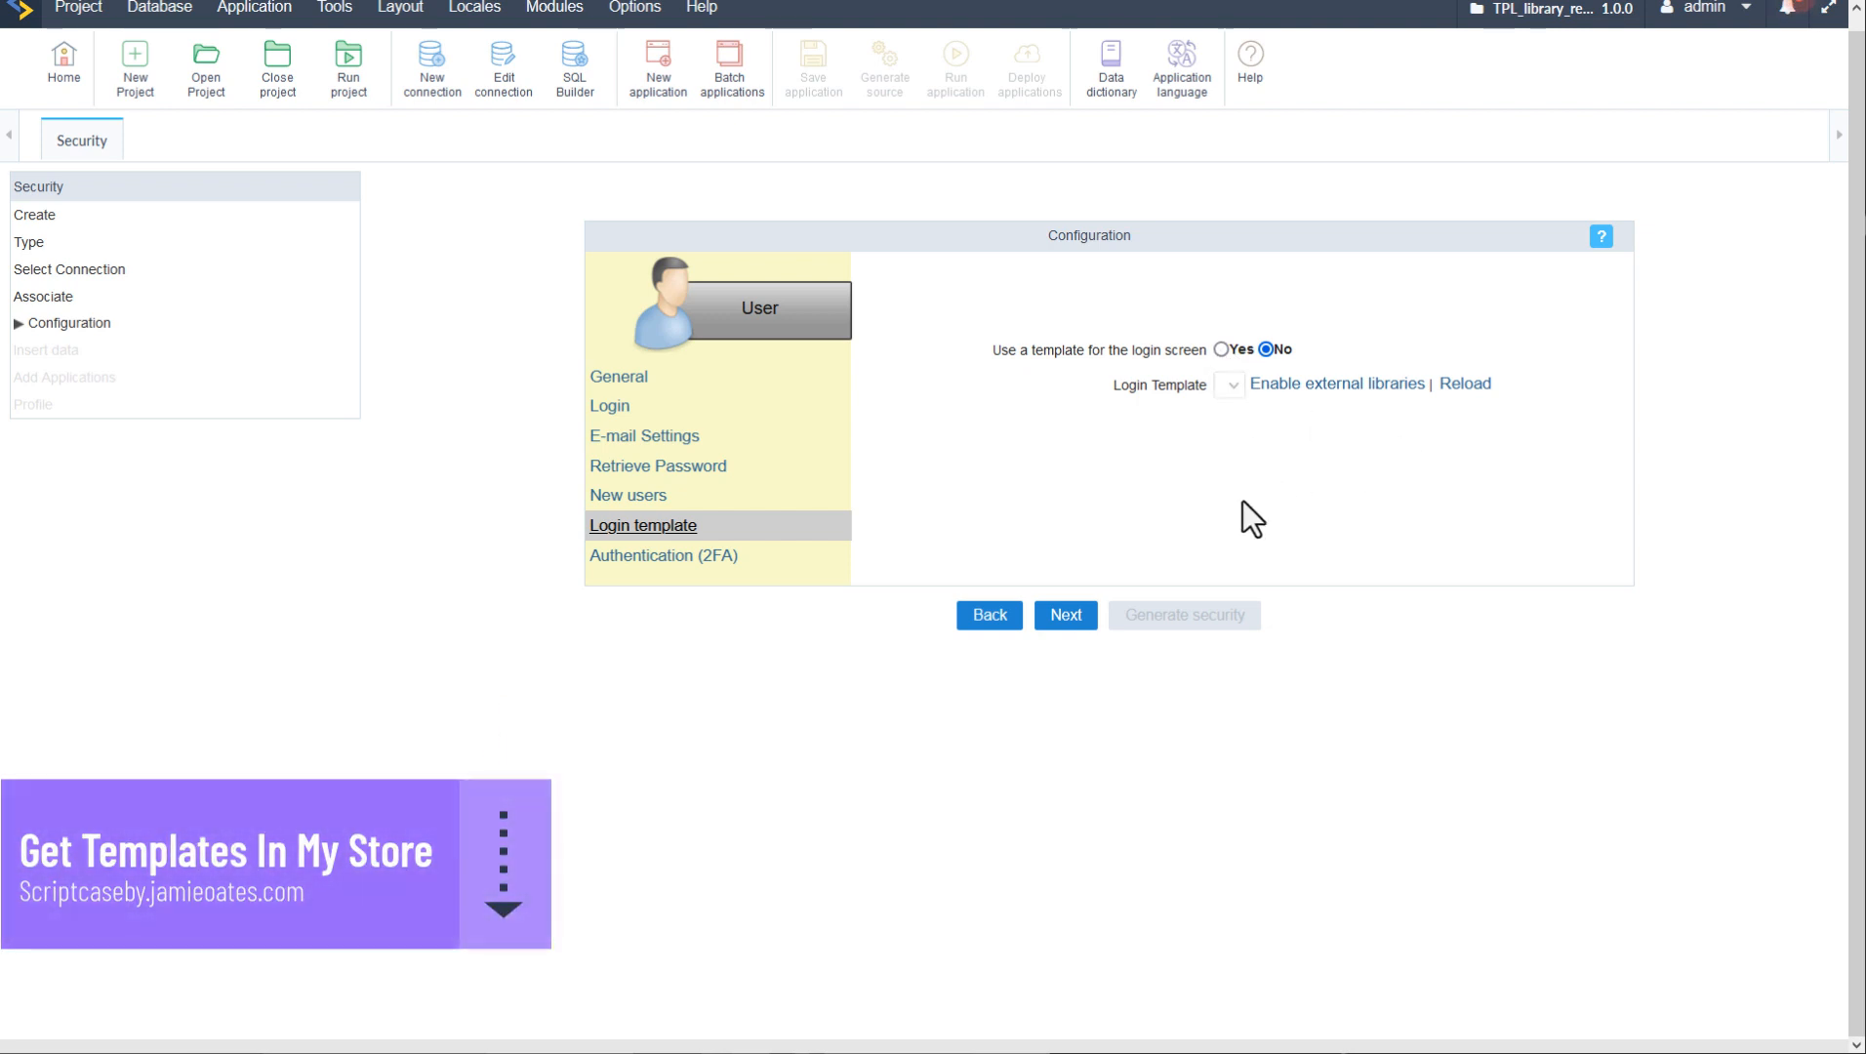
# - Set 'Use a template for the login screen' to Yes, leaving Login Template empty
pyautogui.click(1221, 350)
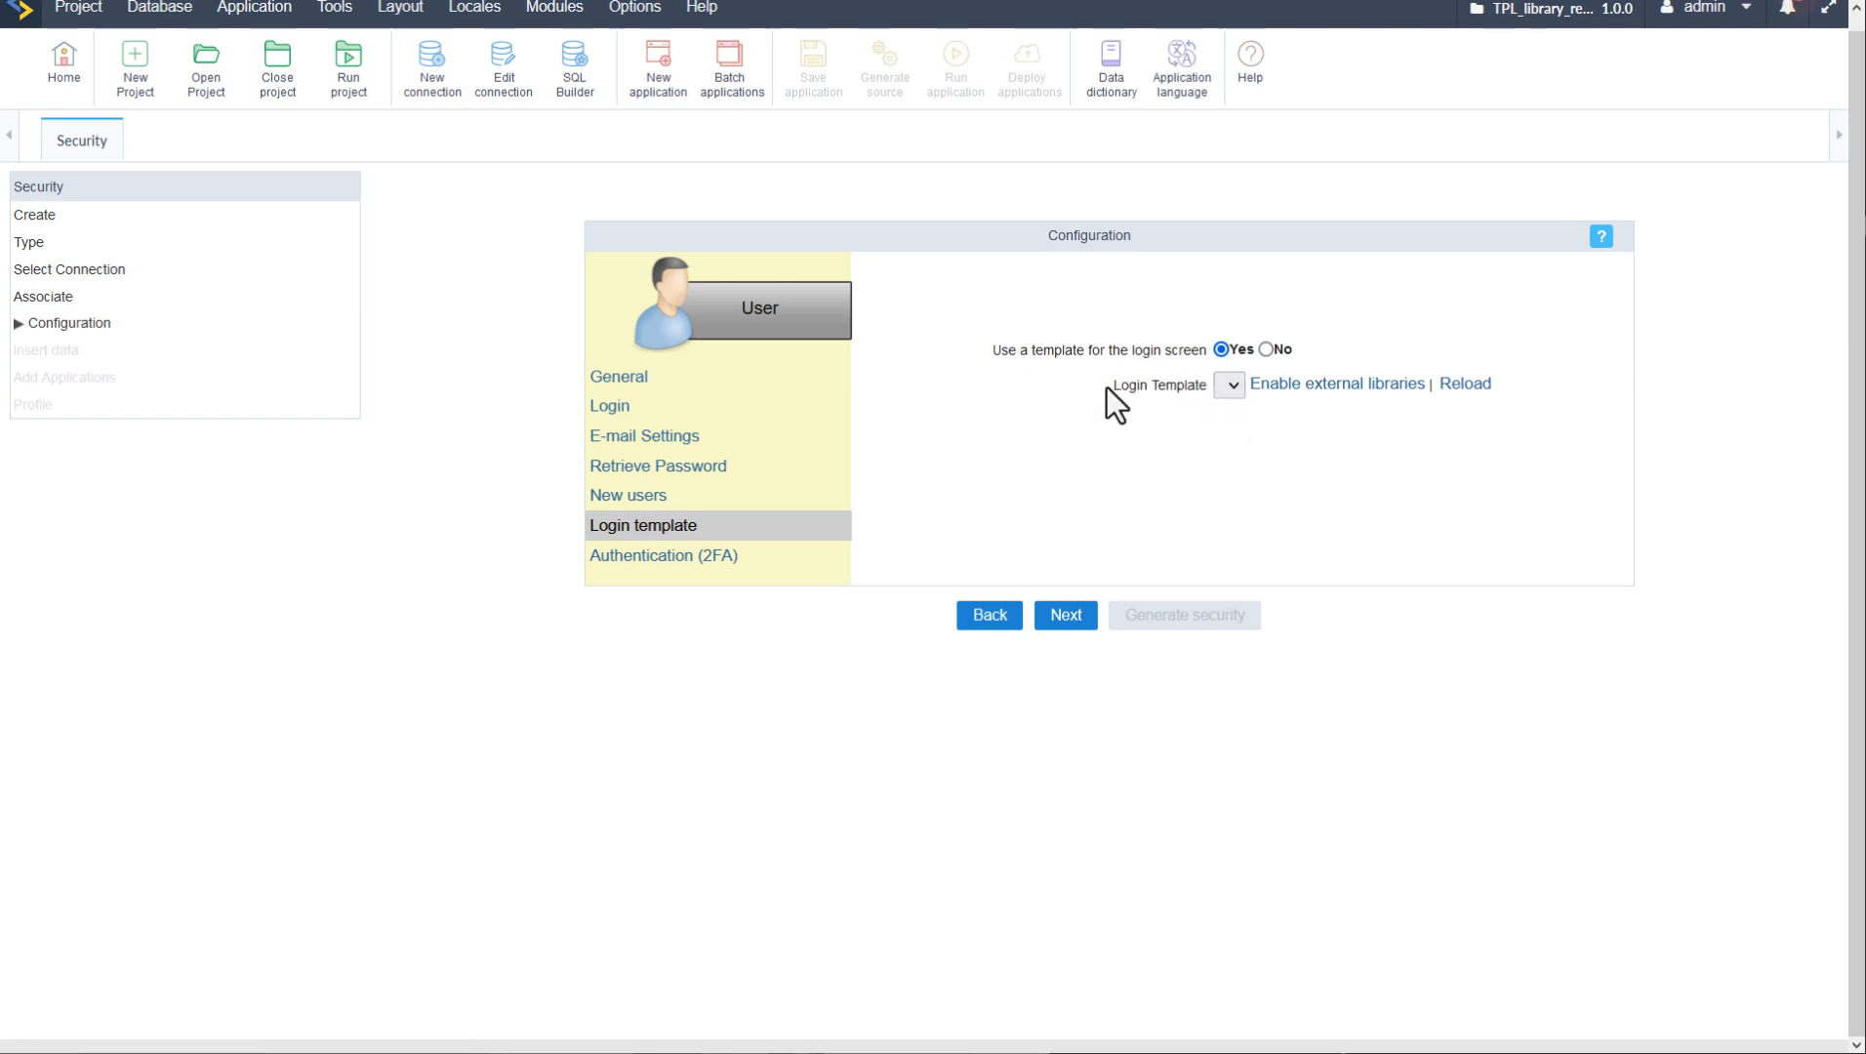
pyautogui.moveTo(1107, 387); pyautogui.dragTo(1210, 385)
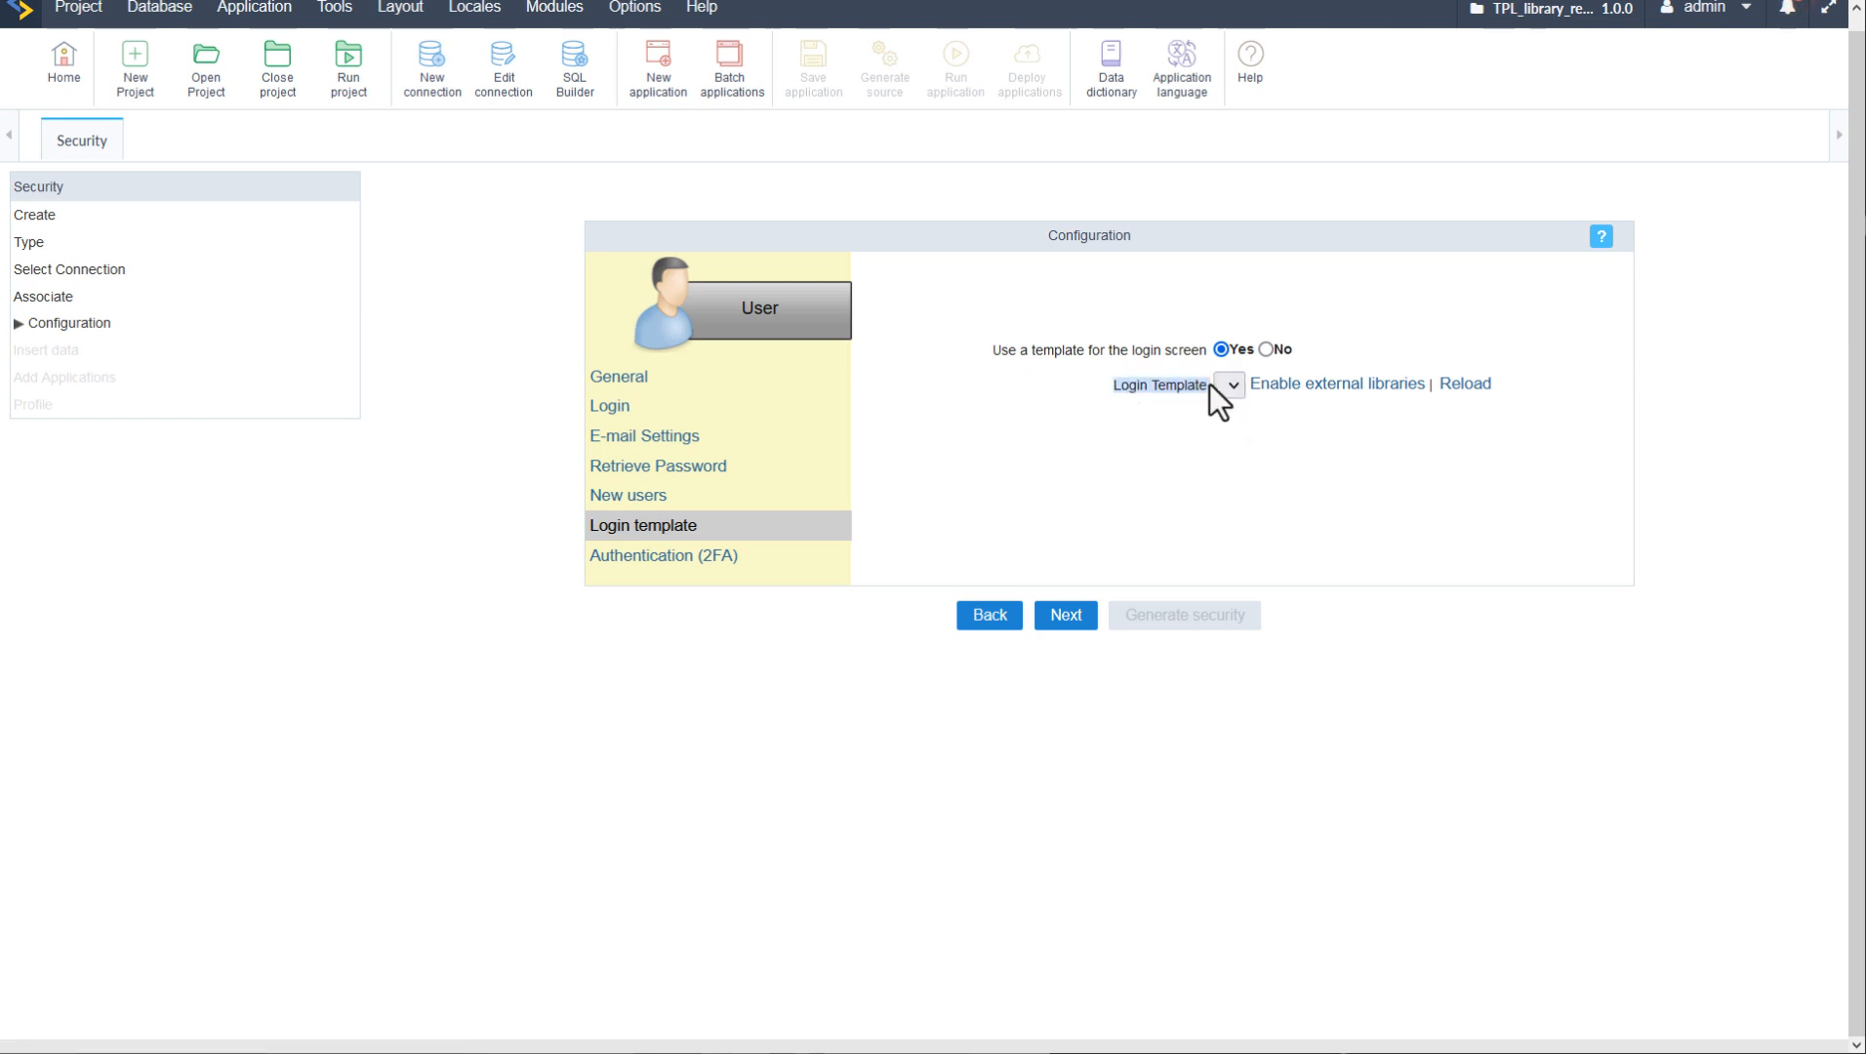
pyautogui.click(1181, 510)
# - Check the 2FA method list without choosing one, then continue to the Insert data step
pyautogui.click(637, 558)
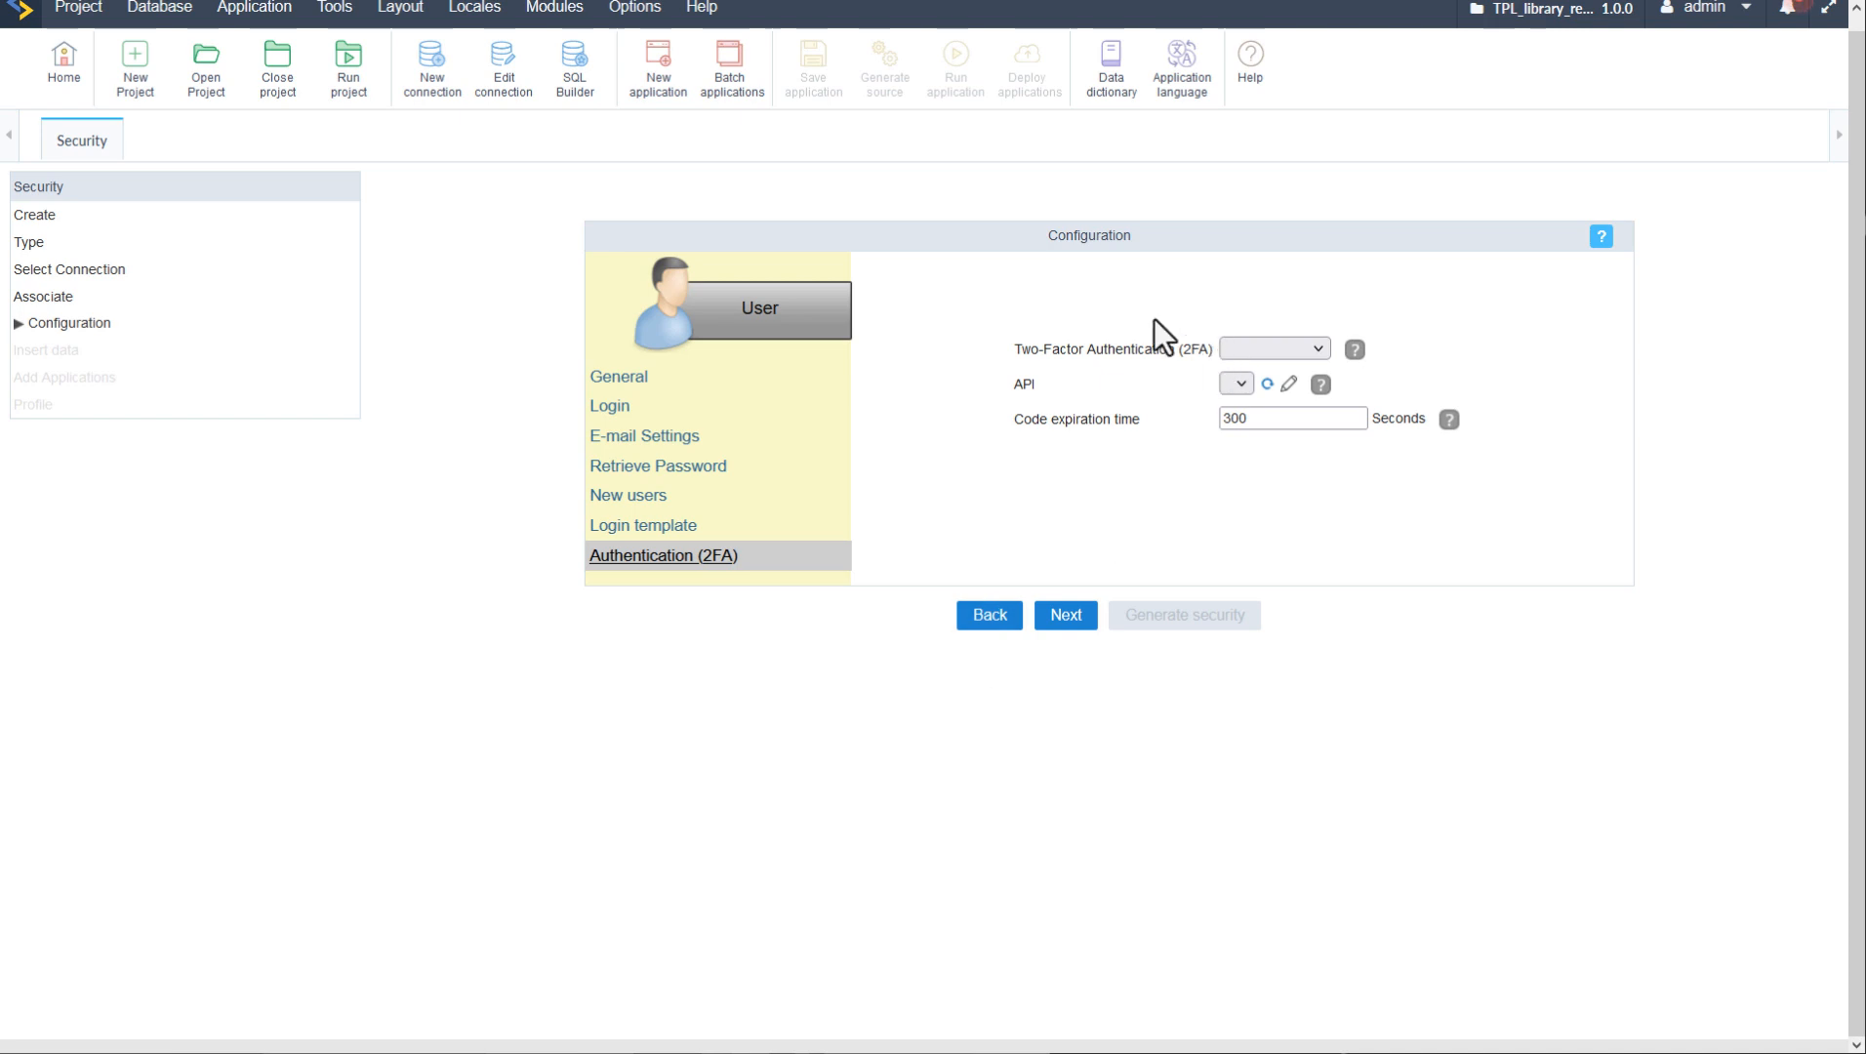
pyautogui.moveTo(1021, 356); pyautogui.dragTo(1174, 355)
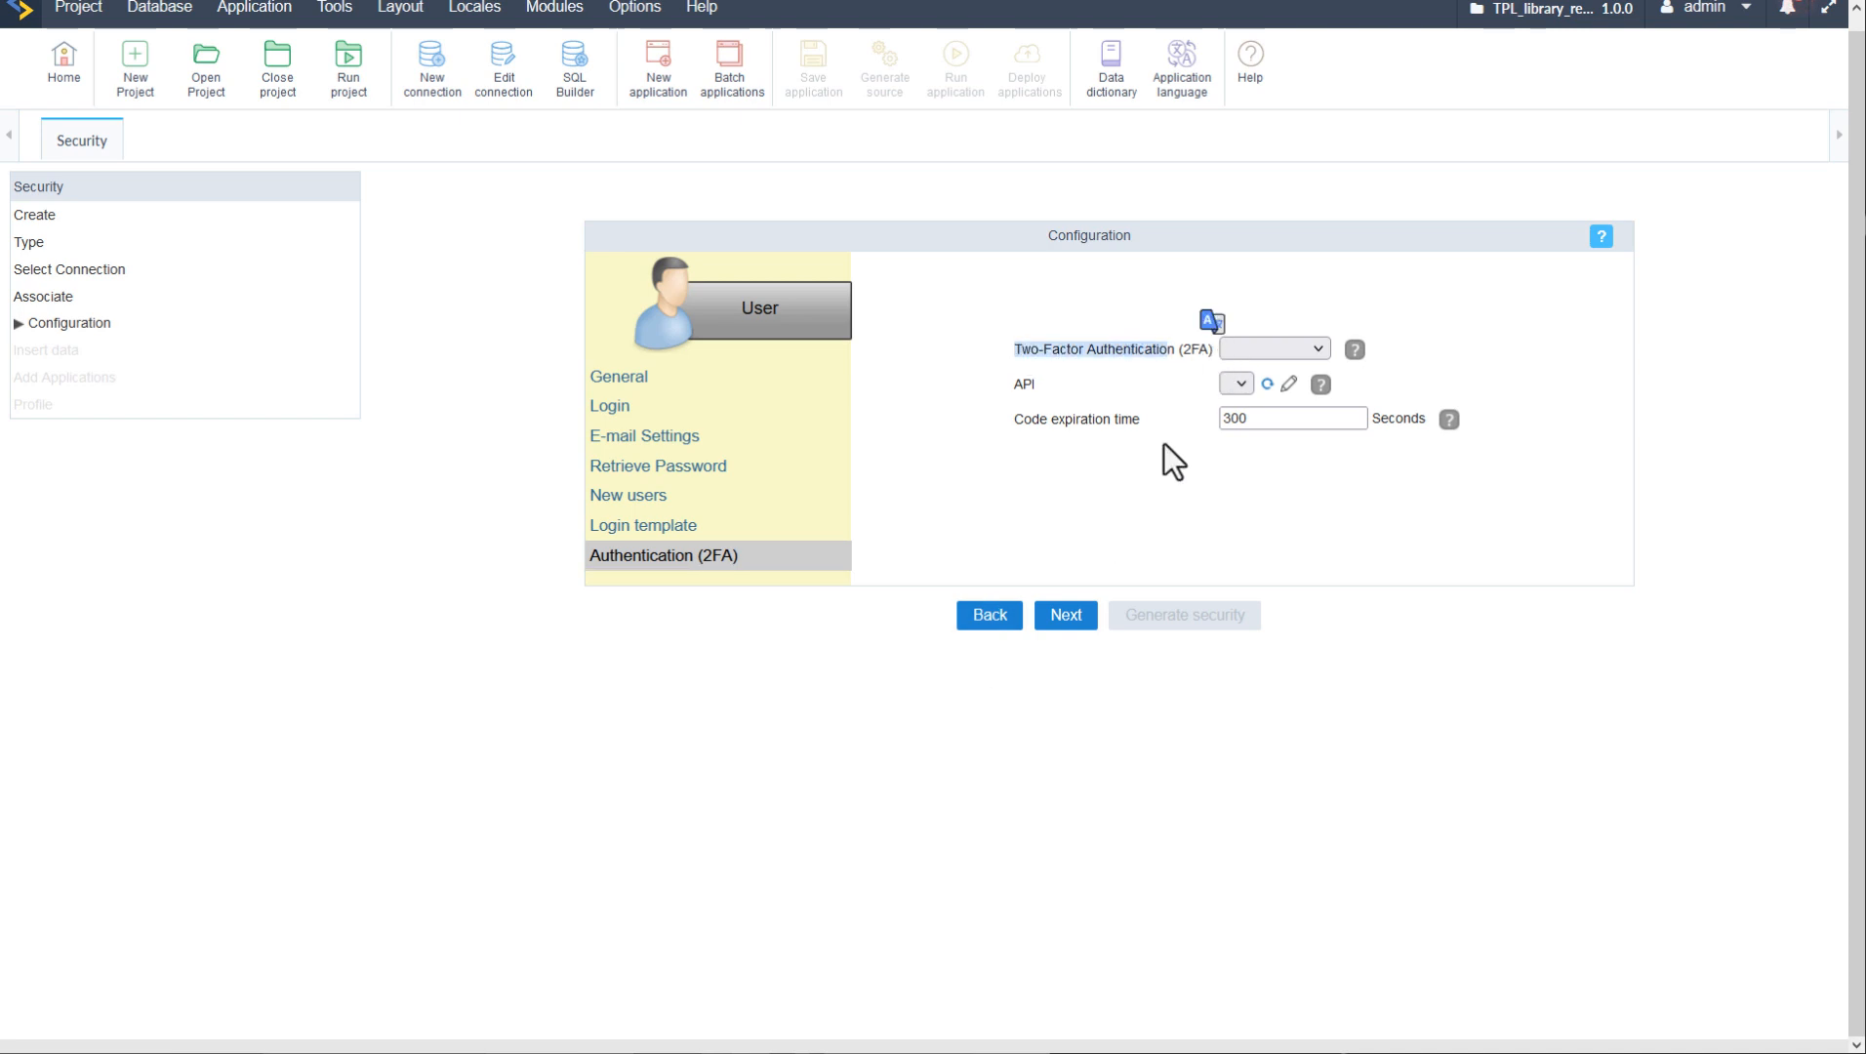
pyautogui.click(1321, 348)
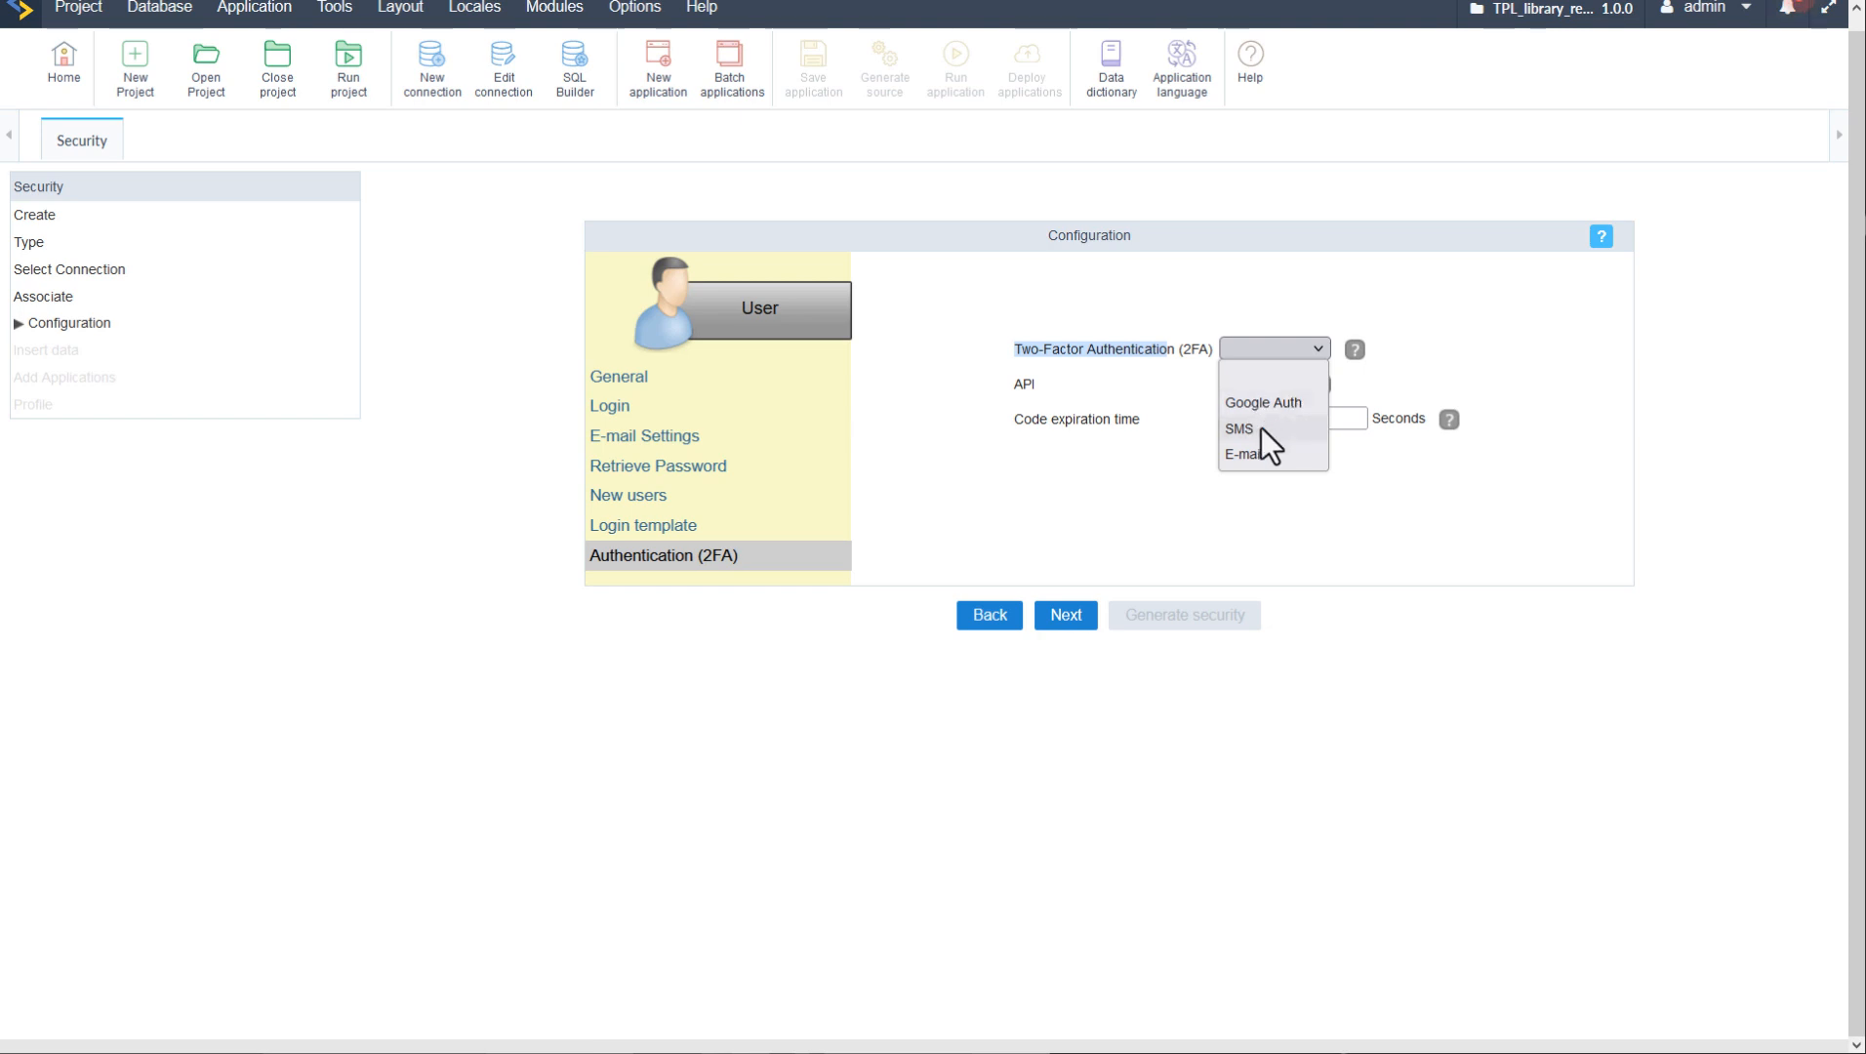
pyautogui.click(1384, 460)
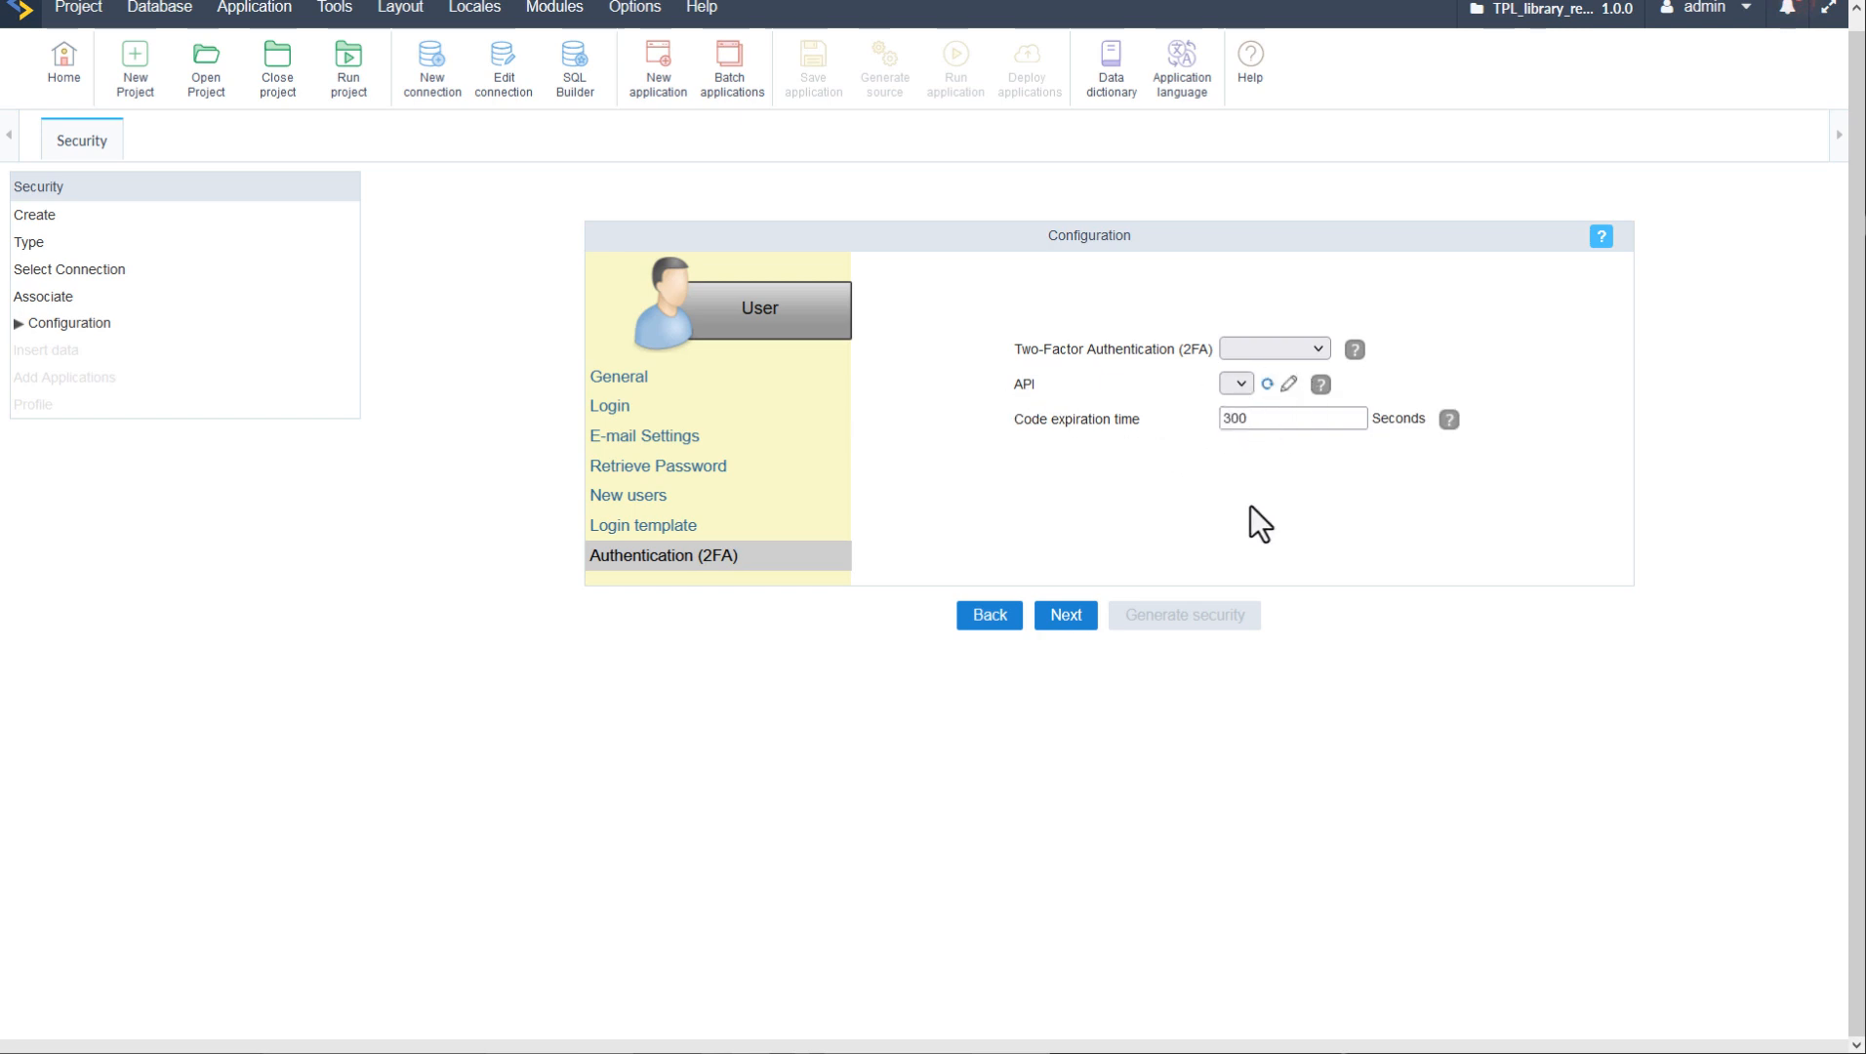
pyautogui.click(1066, 617)
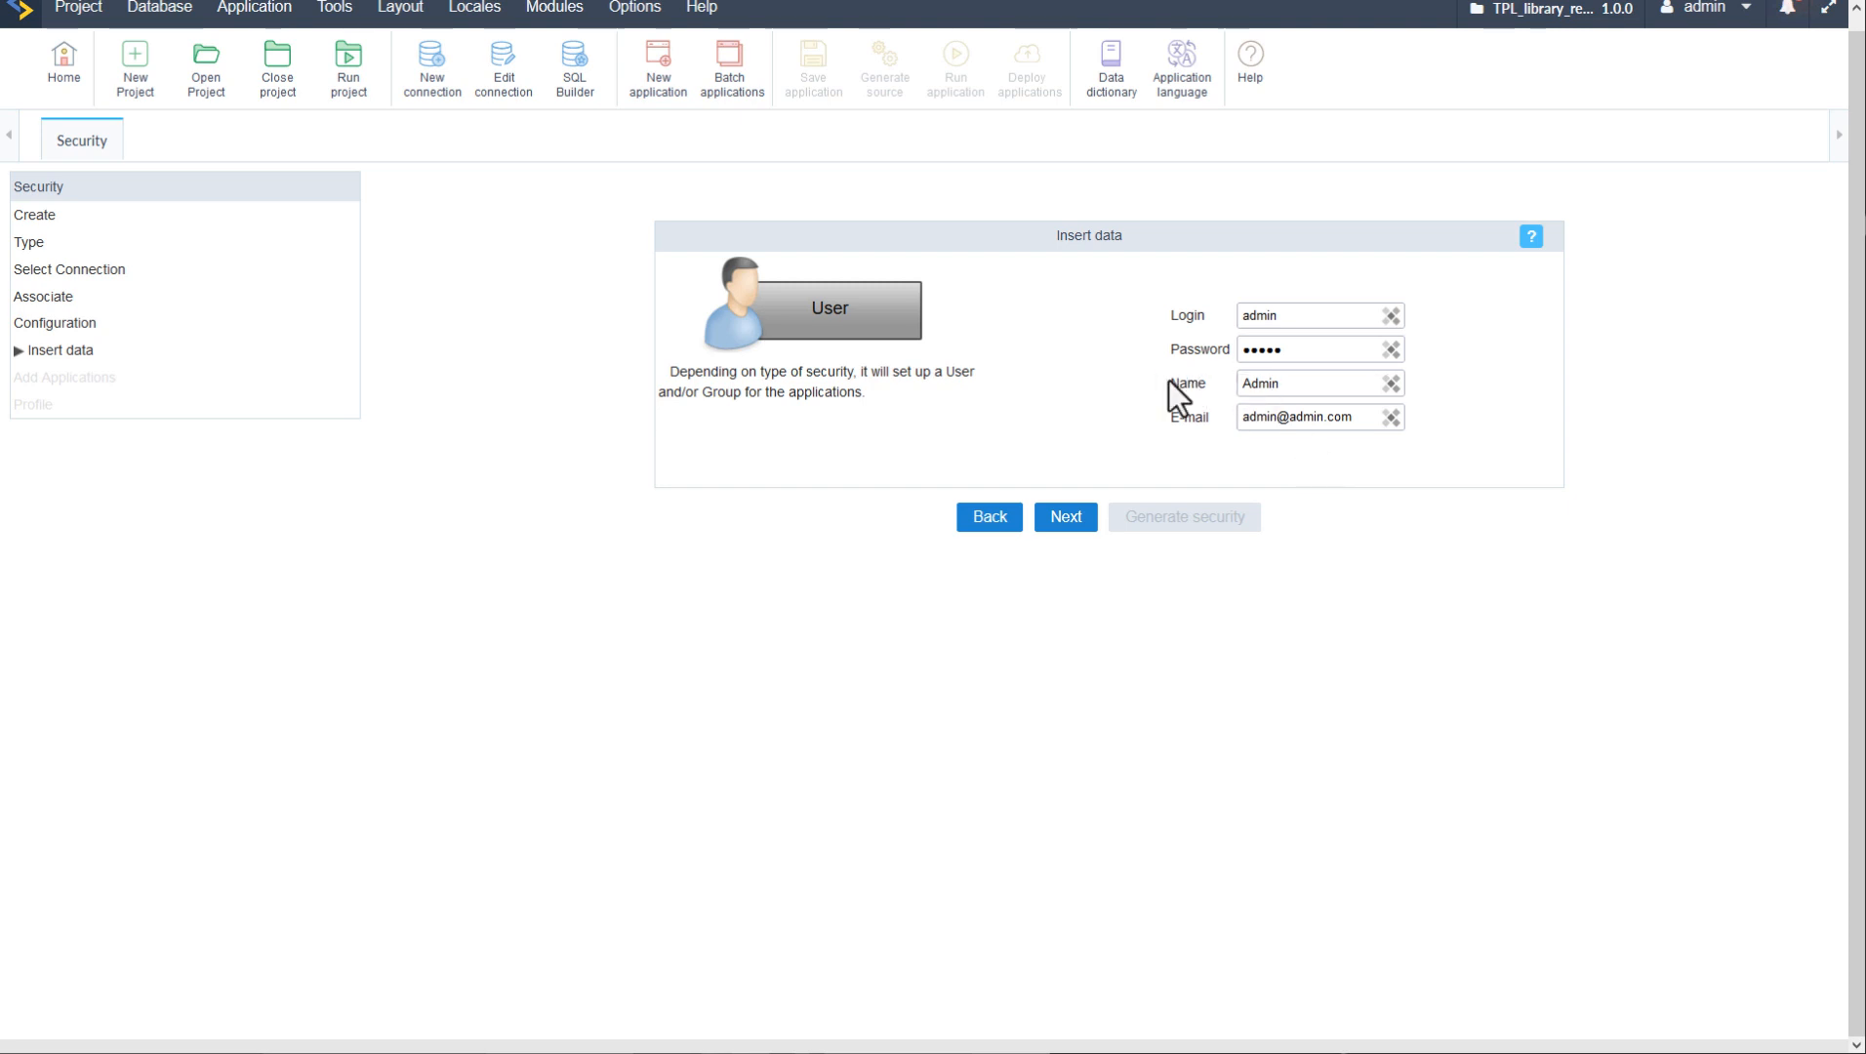
pyautogui.moveTo(1169, 418); pyautogui.dragTo(1219, 415)
pyautogui.click(1348, 503)
# - Turn on Save Profile and name the profile Single_loaned_security
pyautogui.click(1071, 527)
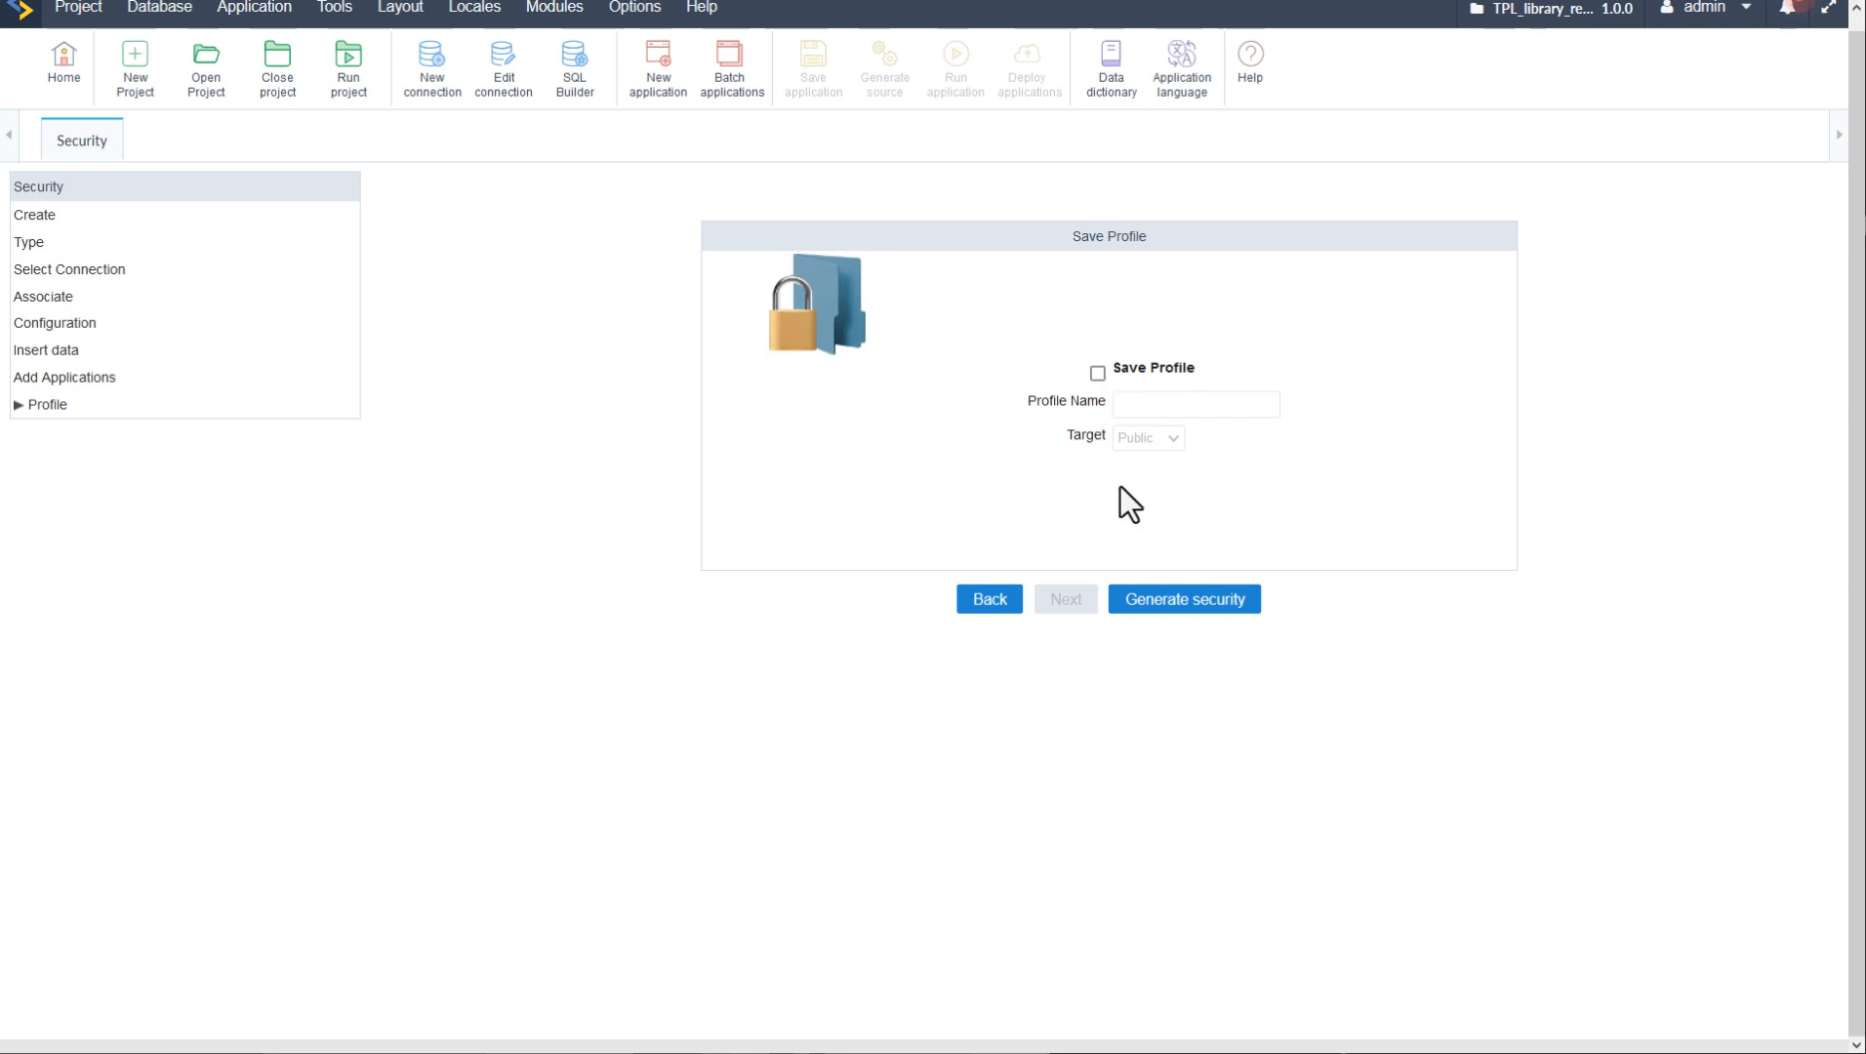
pyautogui.click(1098, 375)
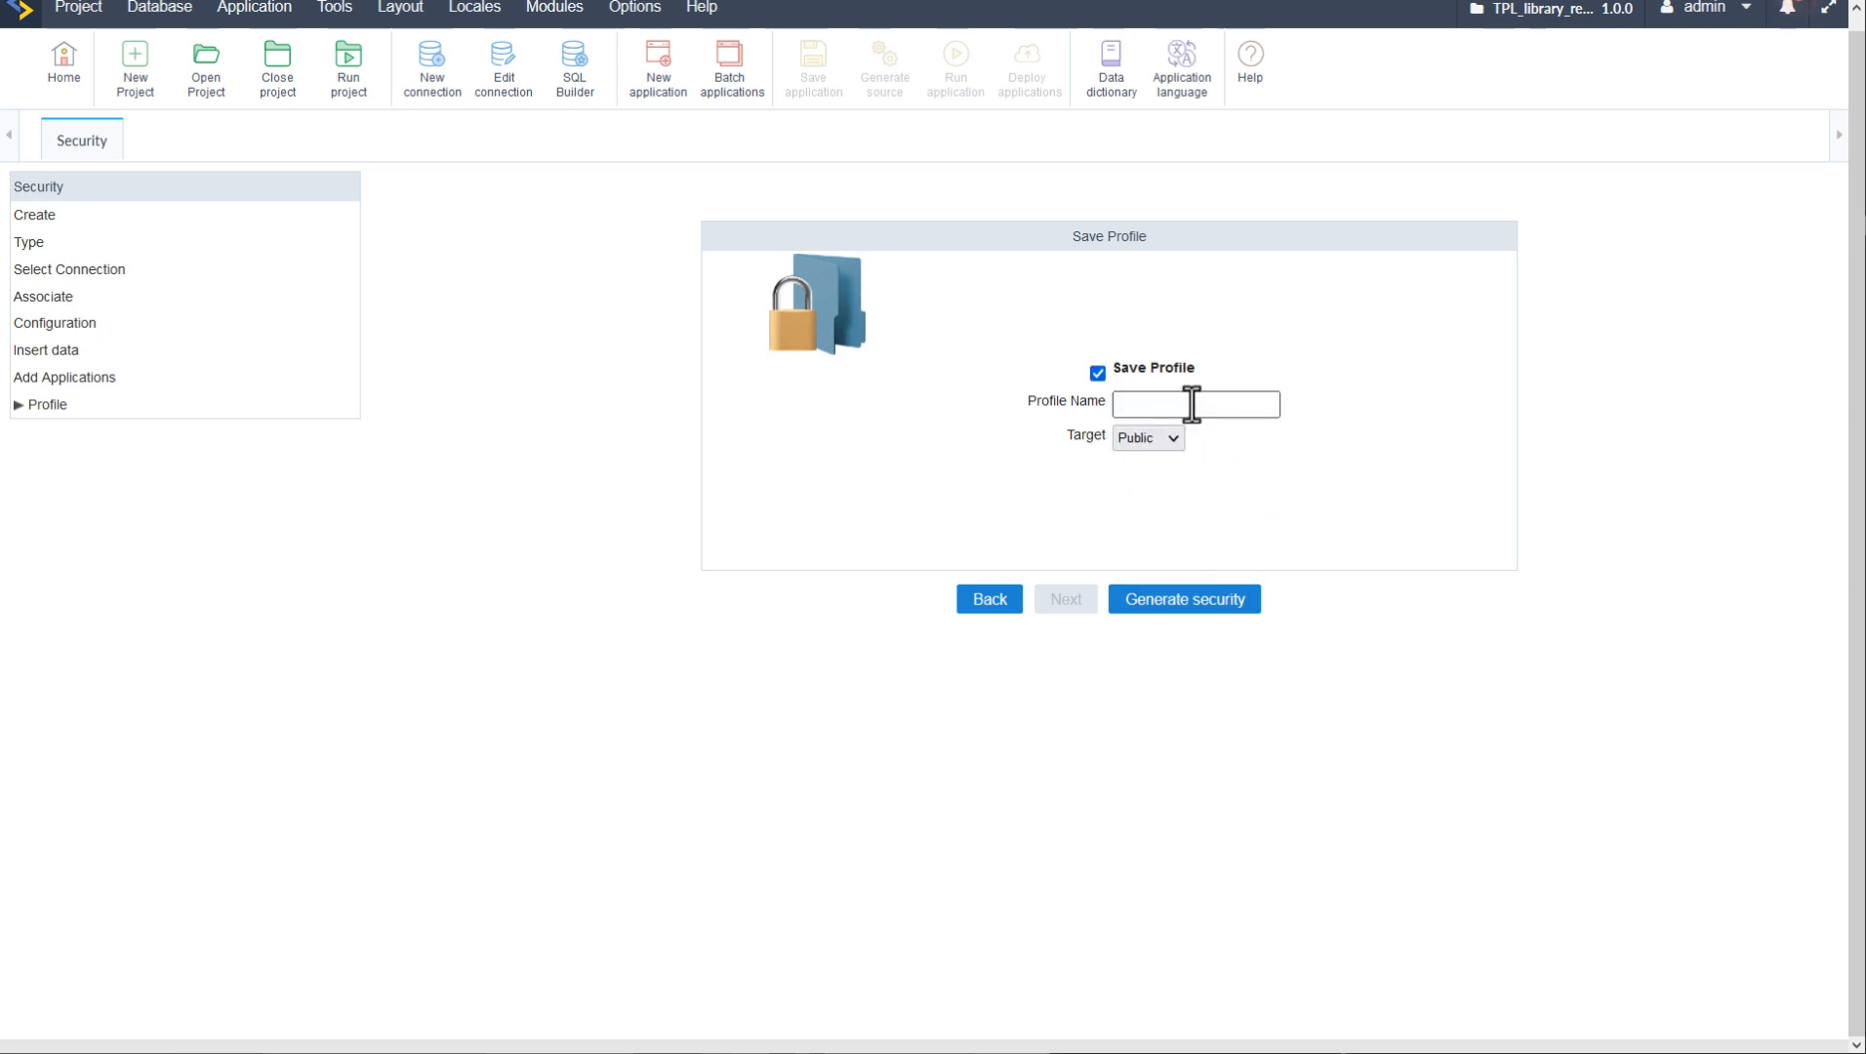
pyautogui.click(1178, 404)
pyautogui.write('Sinlge')
pyautogui.press('BackSpace')
pyautogui.press('BackSpace')
pyautogui.press('BackSpace')
pyautogui.write('gle')
pyautogui.press('BackSpace')
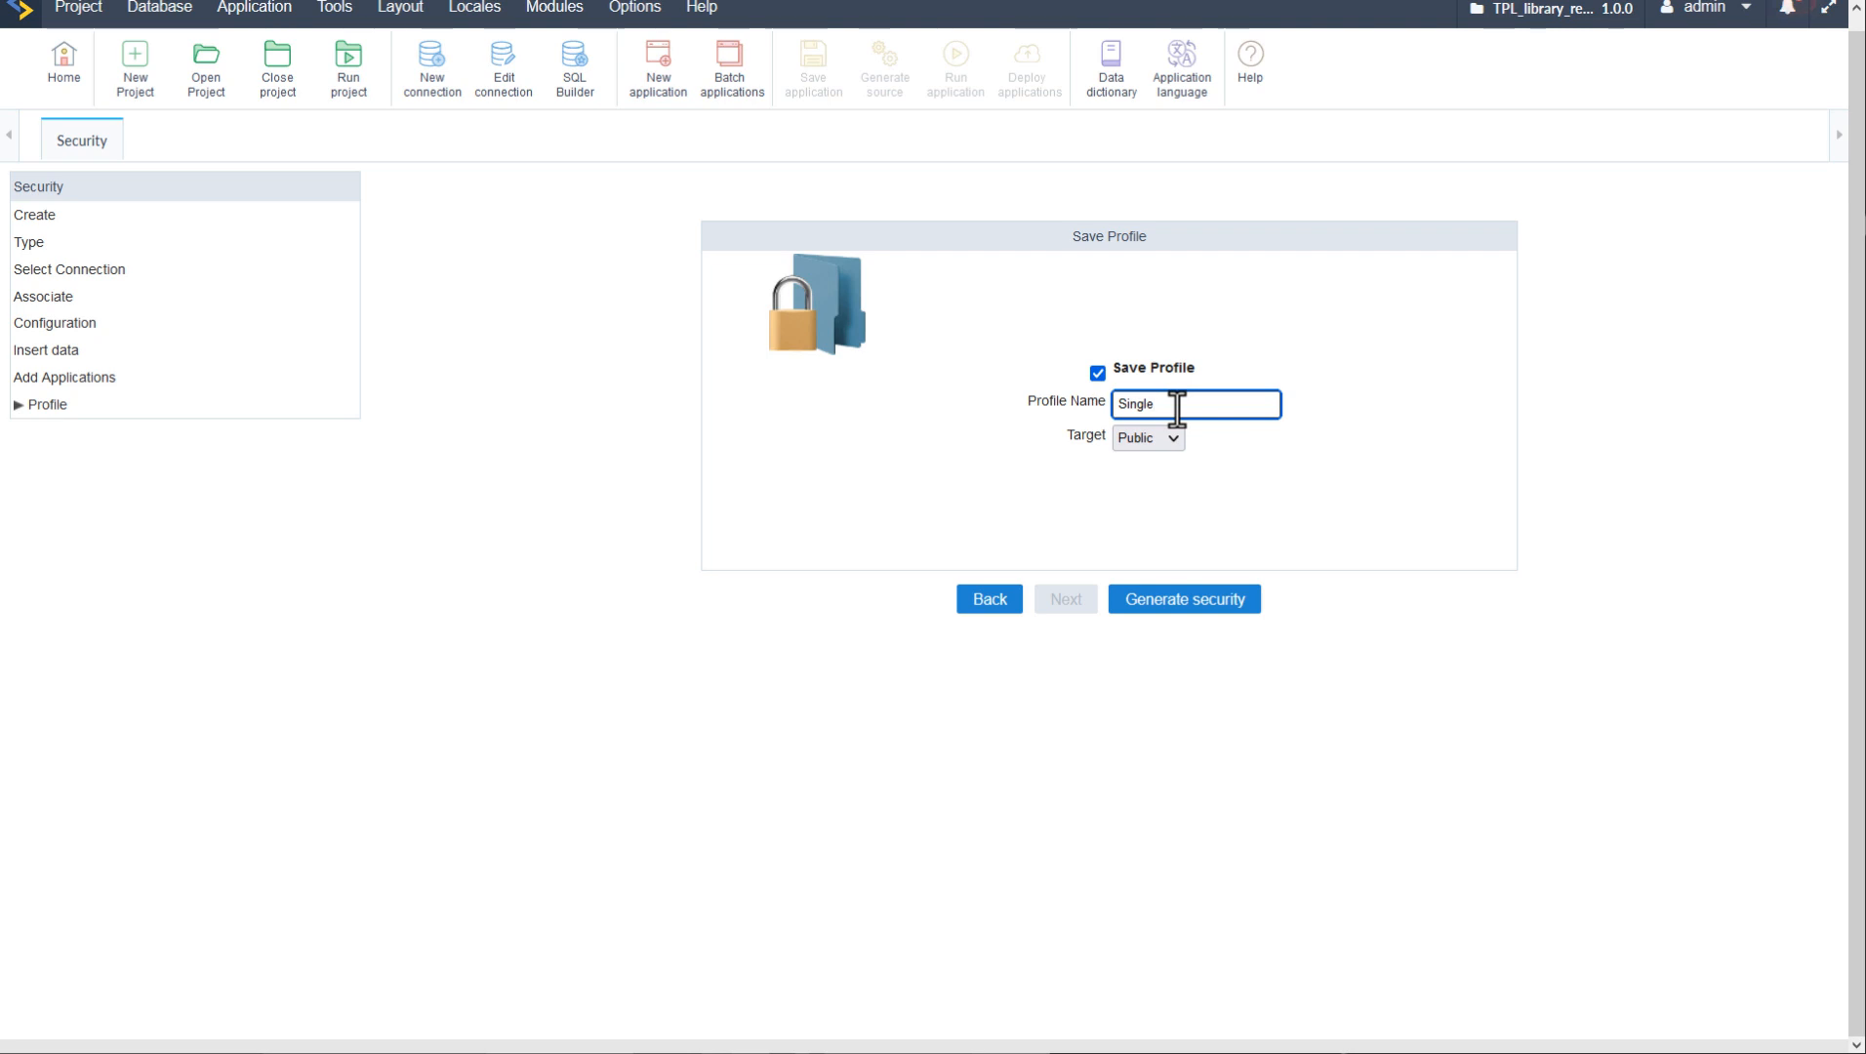
pyautogui.write('_loaded_security')
pyautogui.click(1409, 497)
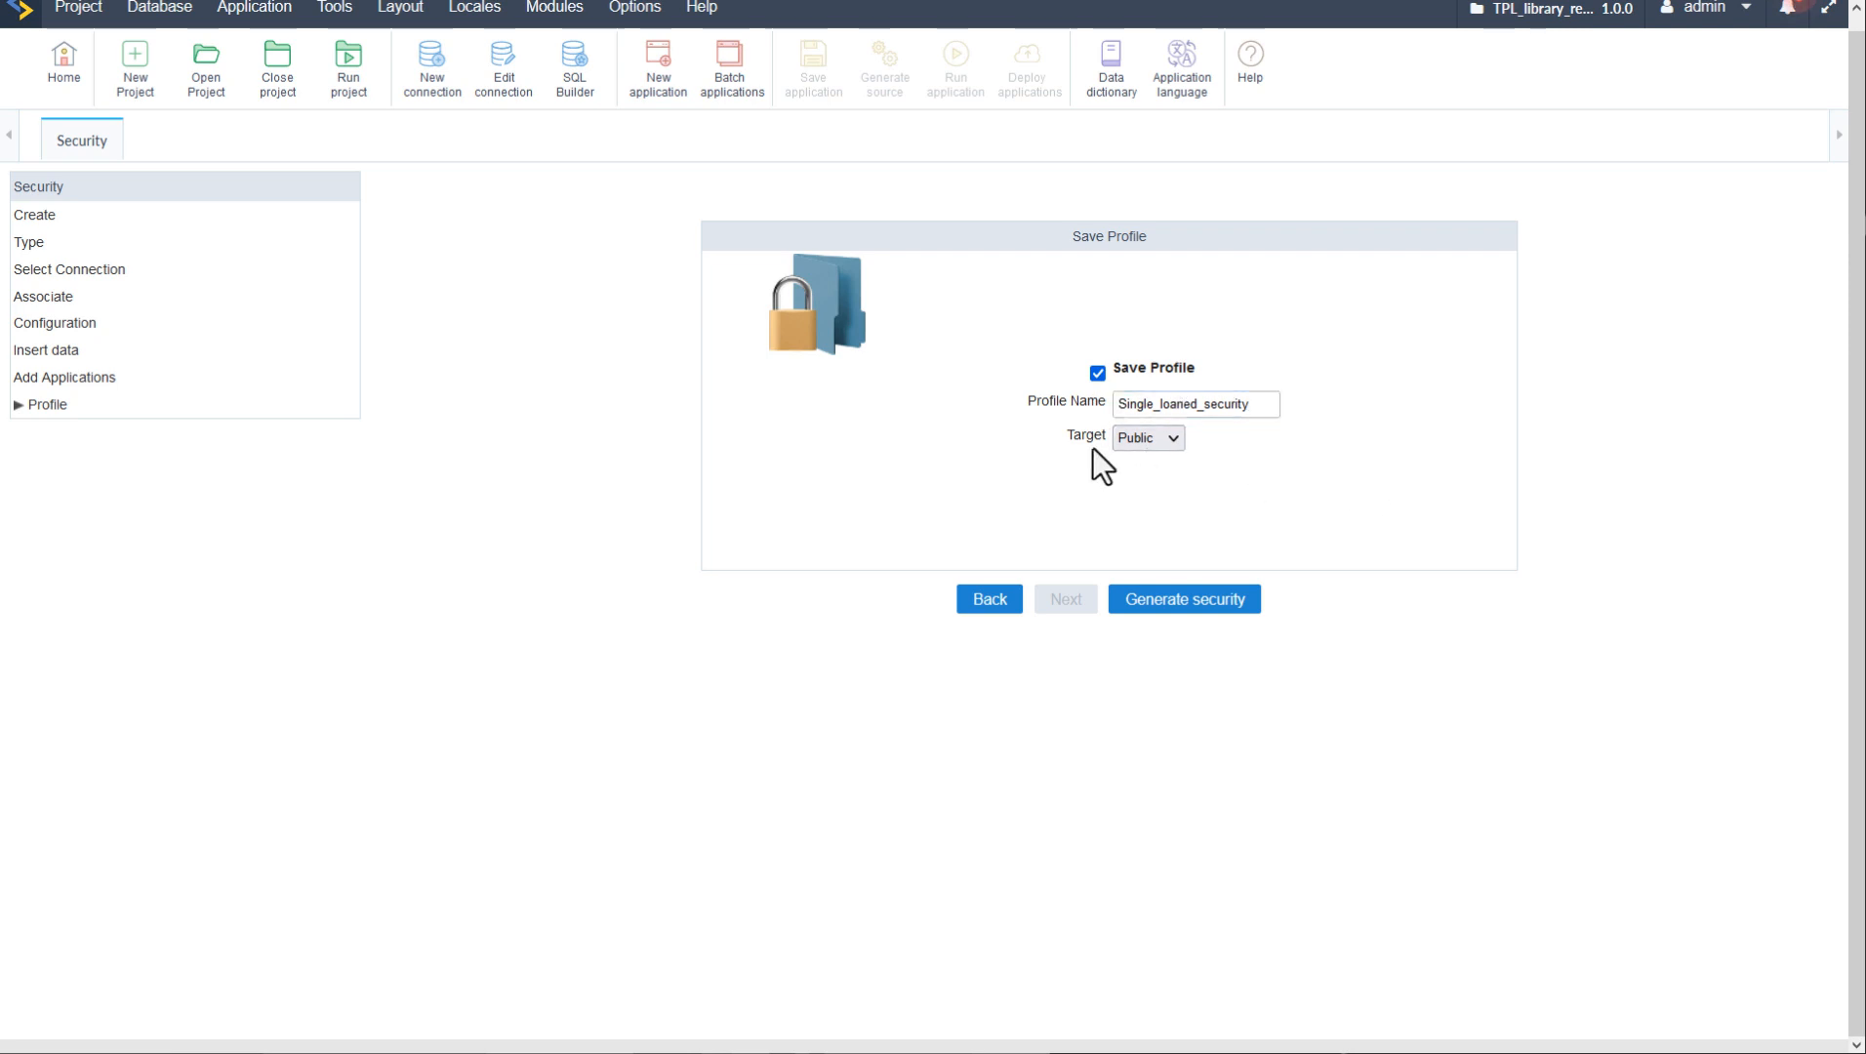
# - Keep the profile target as Public and generate the security module
pyautogui.click(1169, 438)
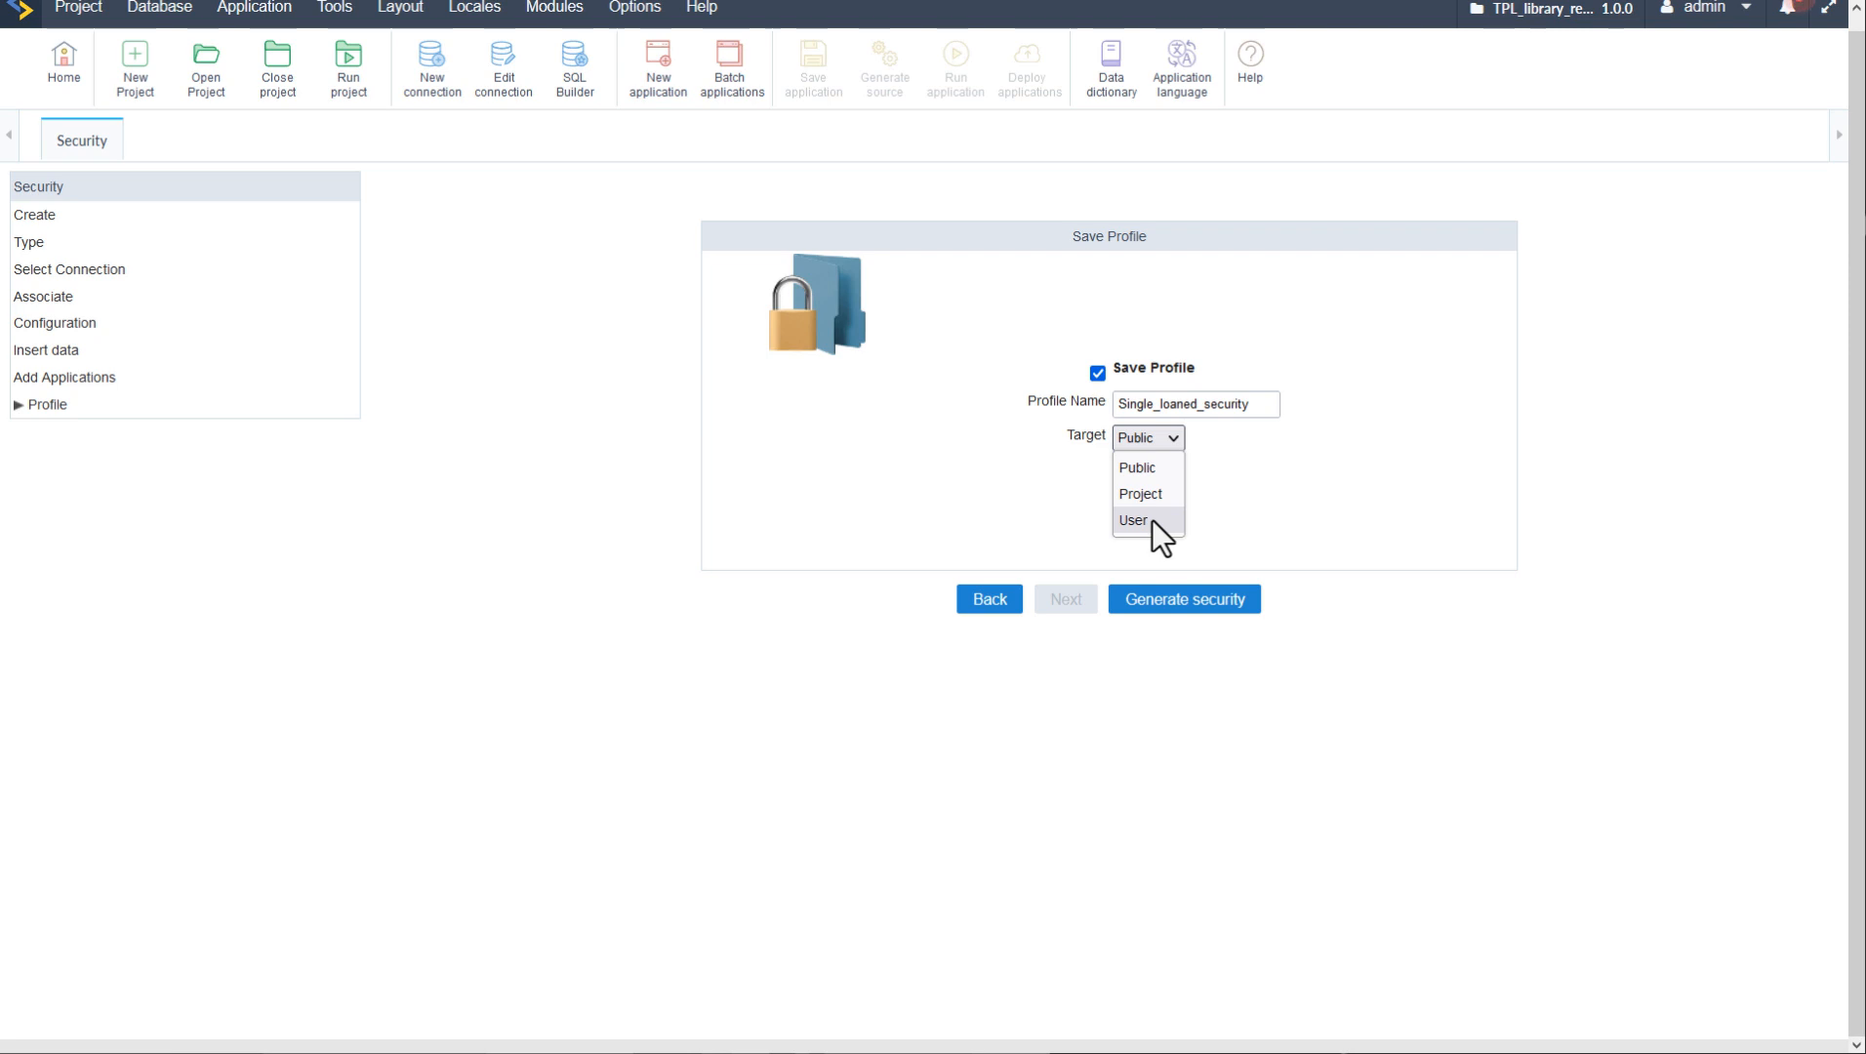
pyautogui.click(1348, 490)
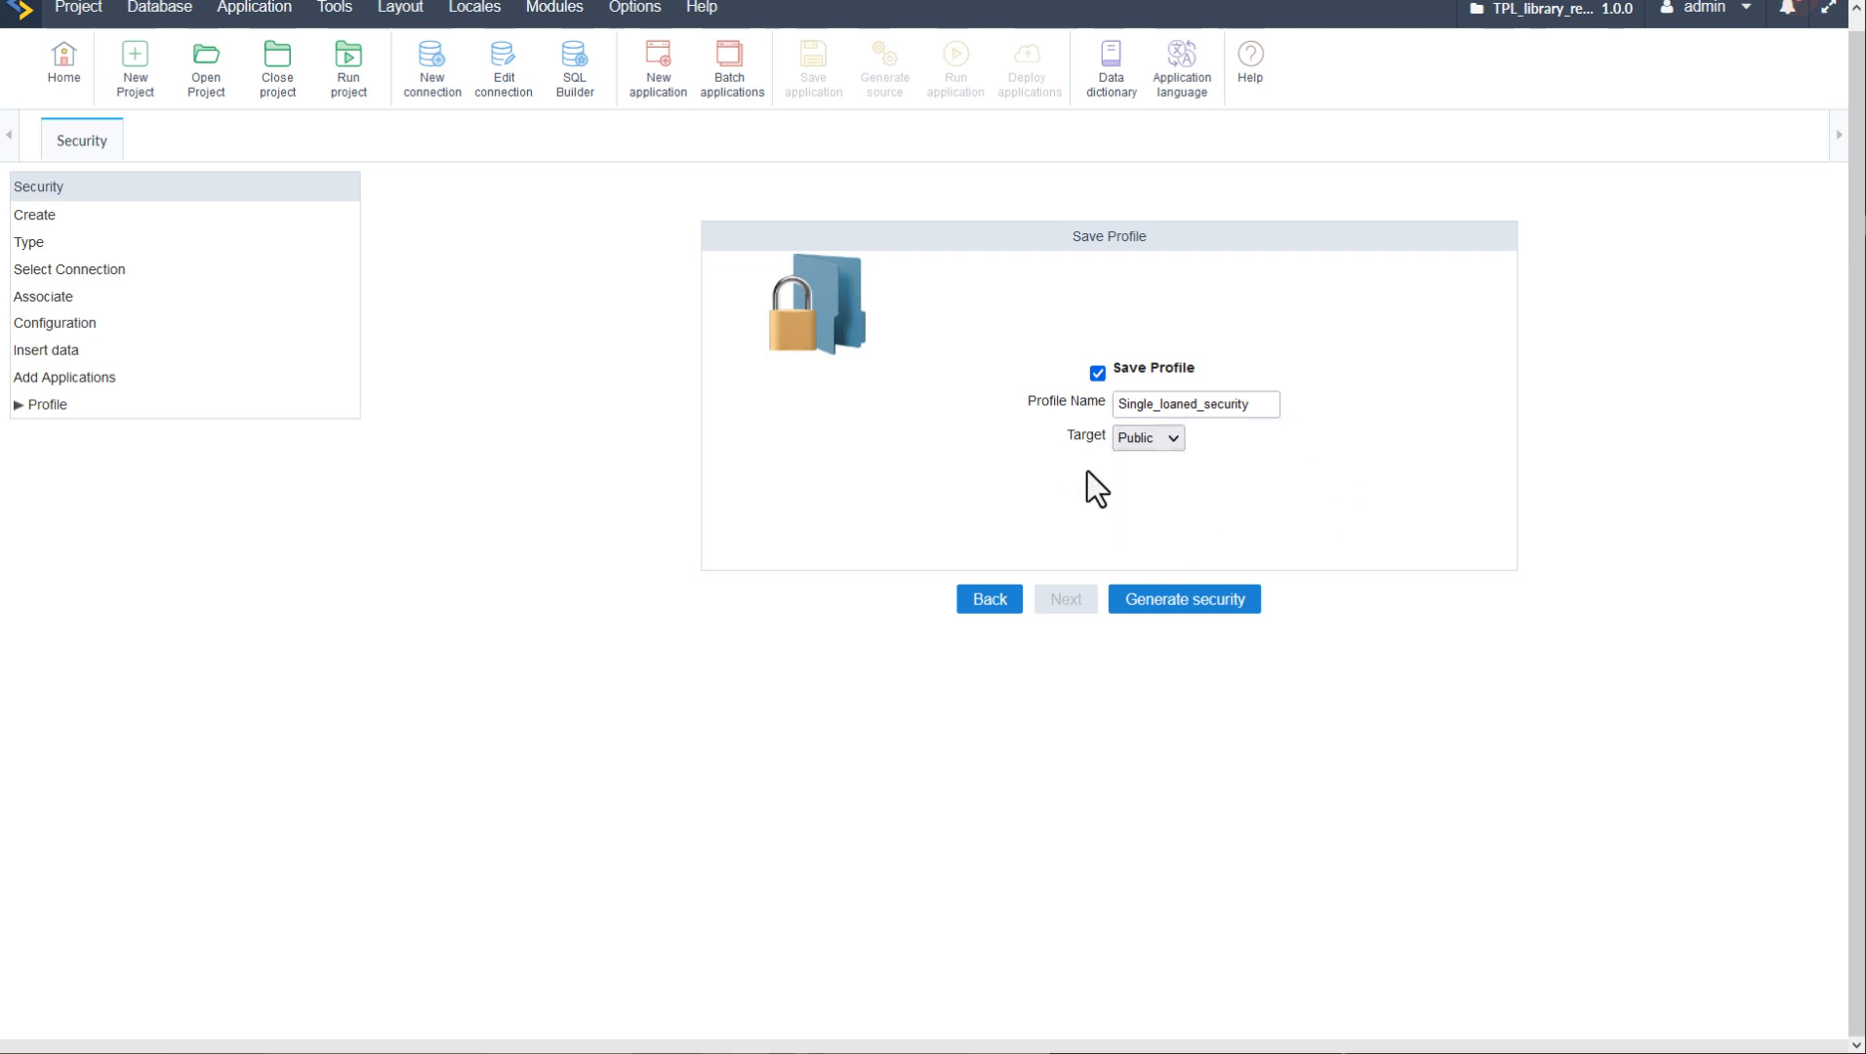
pyautogui.click(1193, 598)
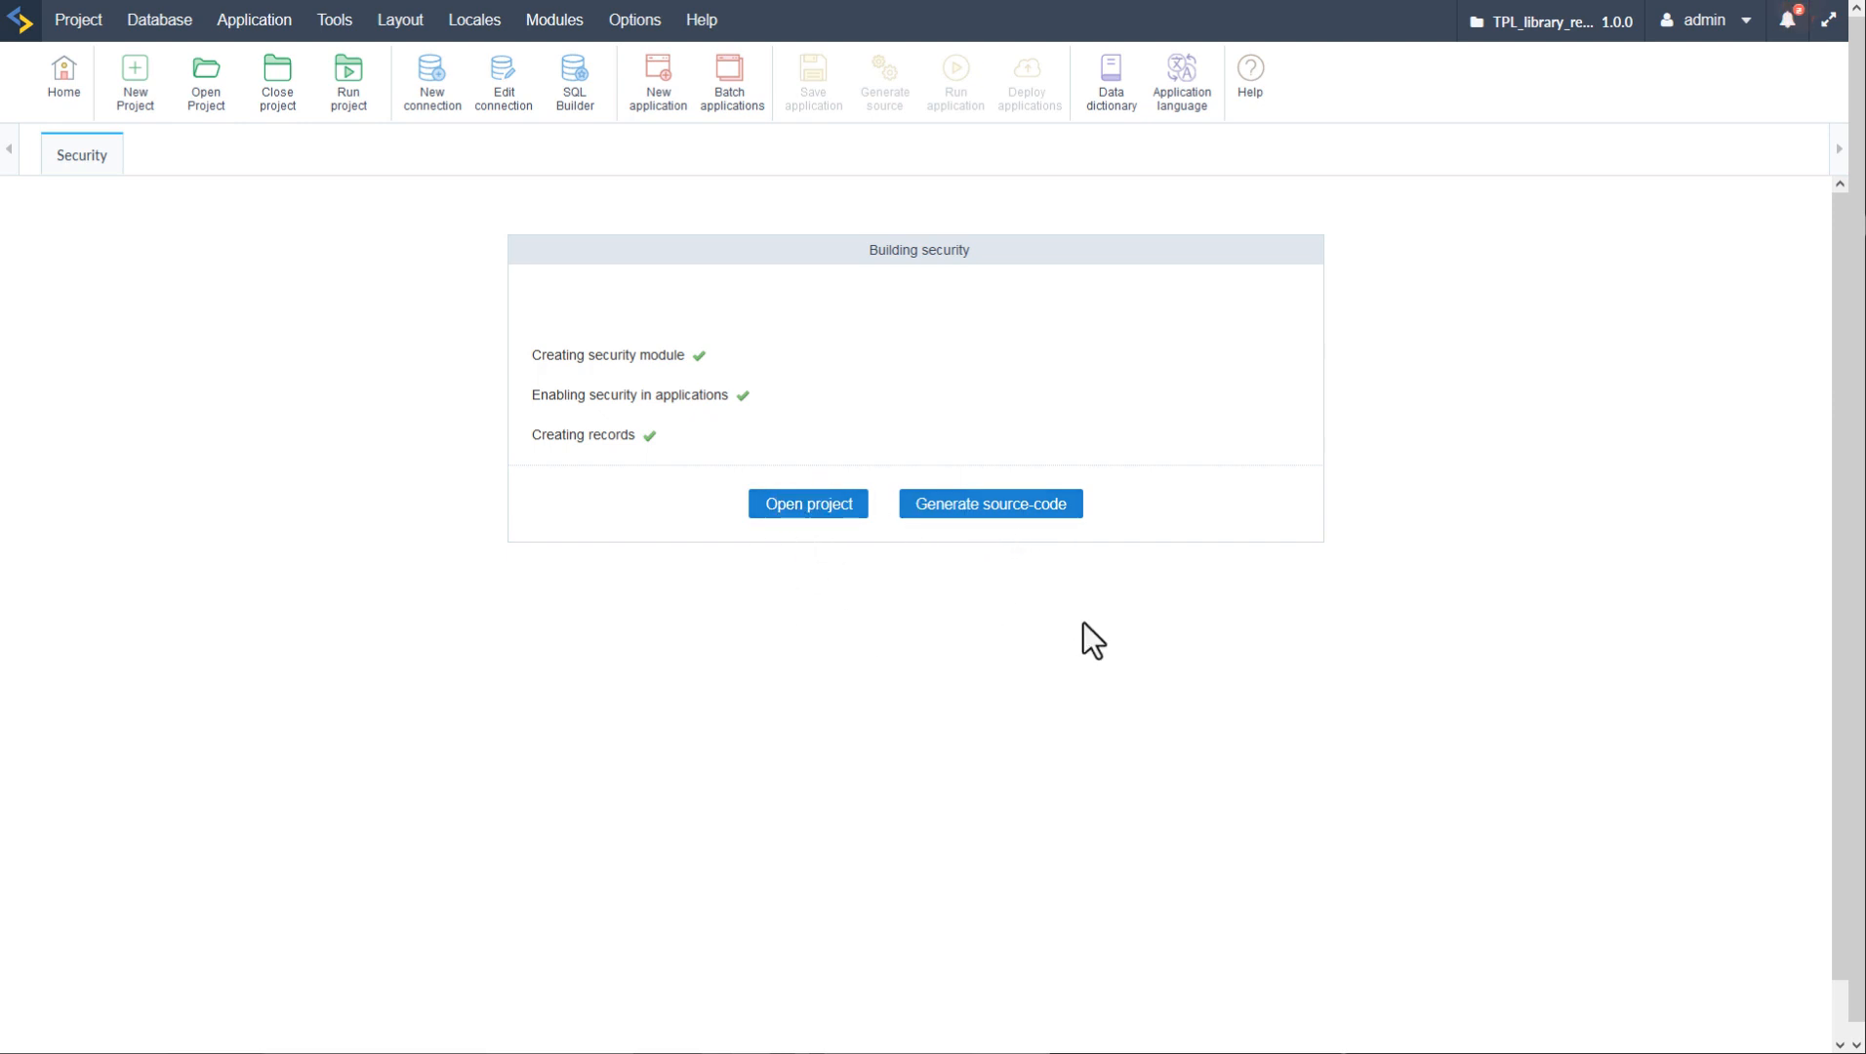
# - Generate source code for all 8 security applications, then close the results to return Home
pyautogui.click(981, 507)
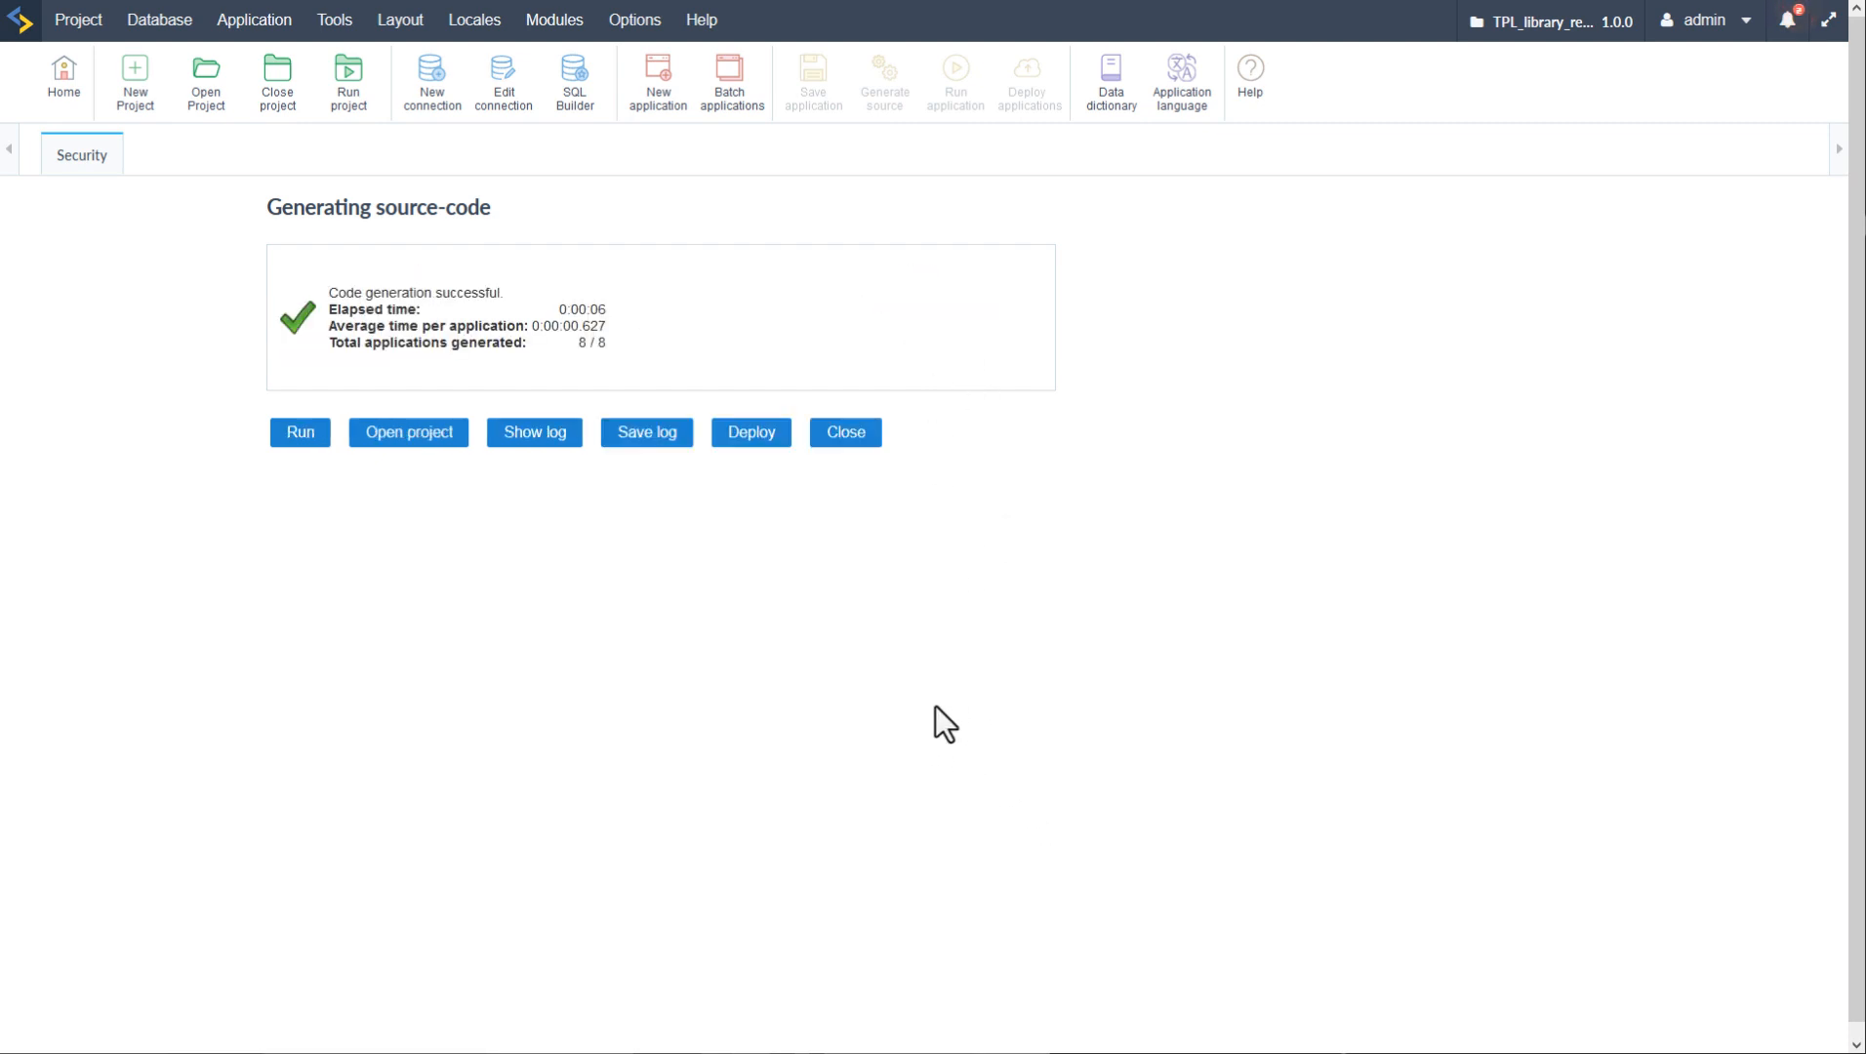
pyautogui.click(851, 439)
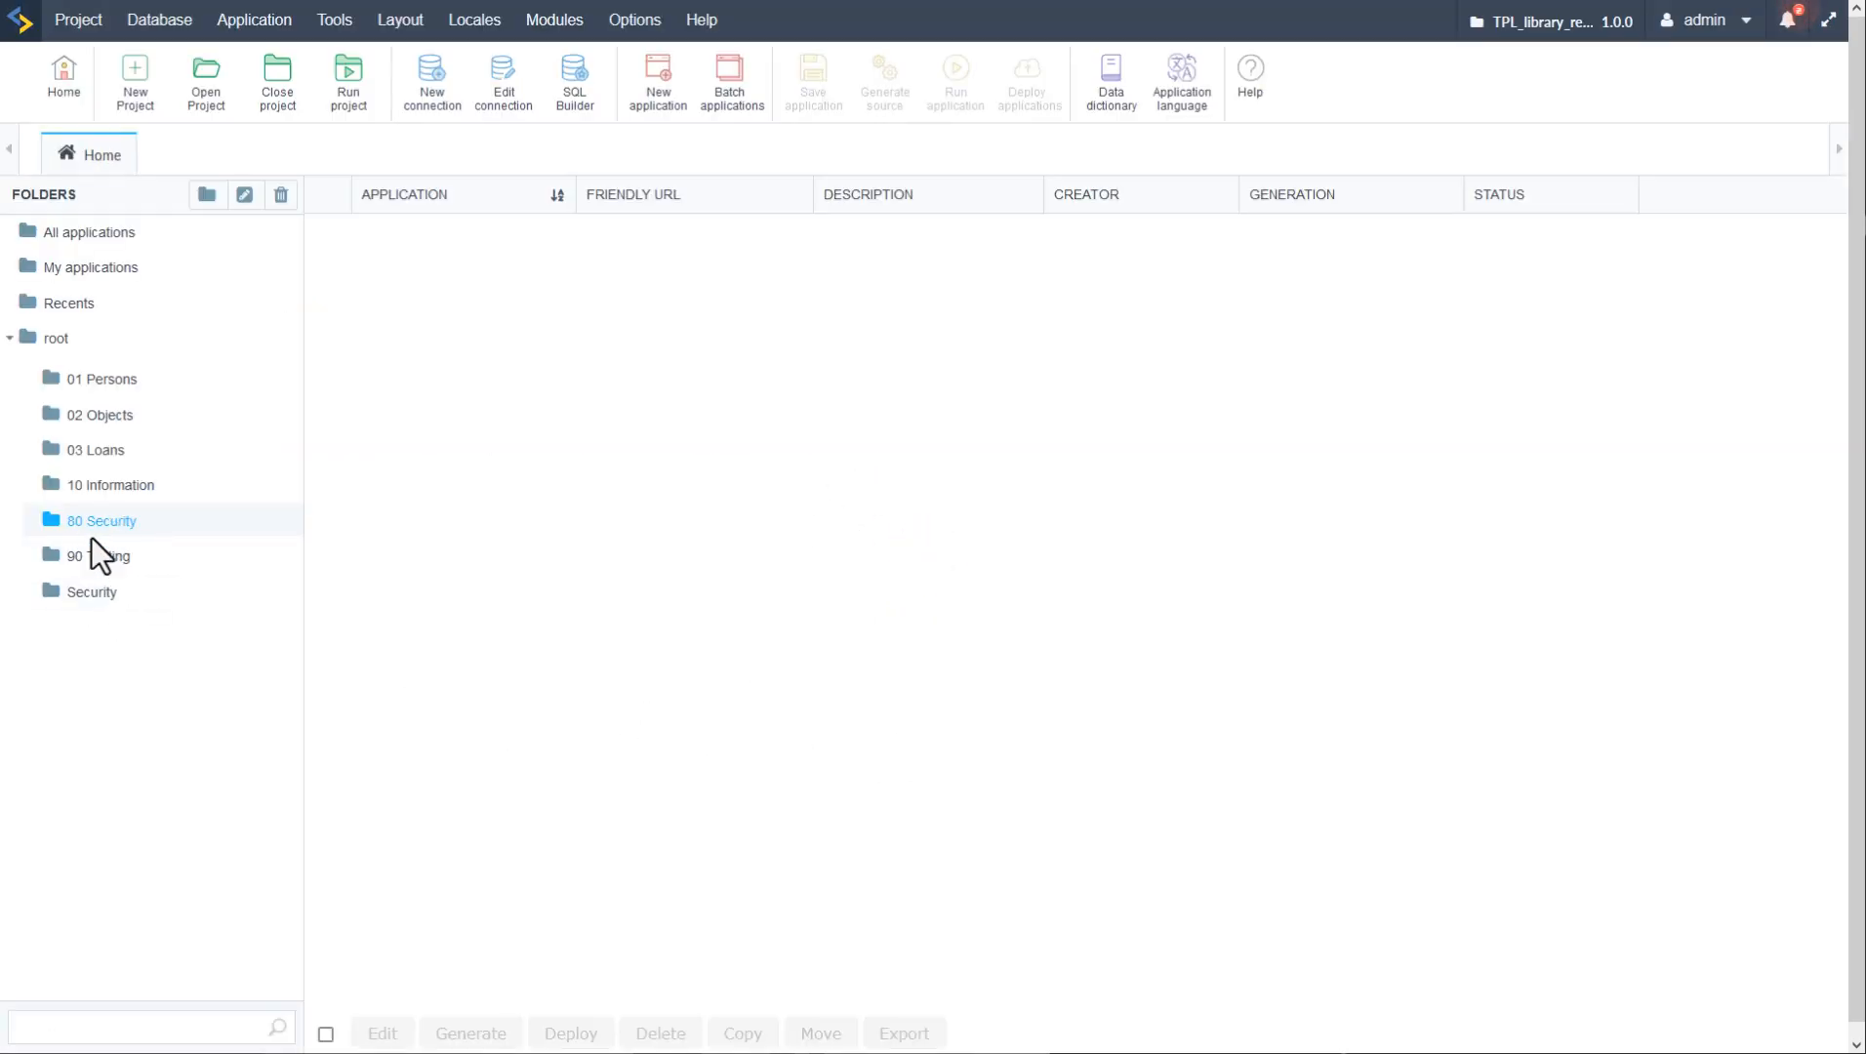
# - Move sec_menu from the Security folder into root, then run sec_Login
pyautogui.click(92, 595)
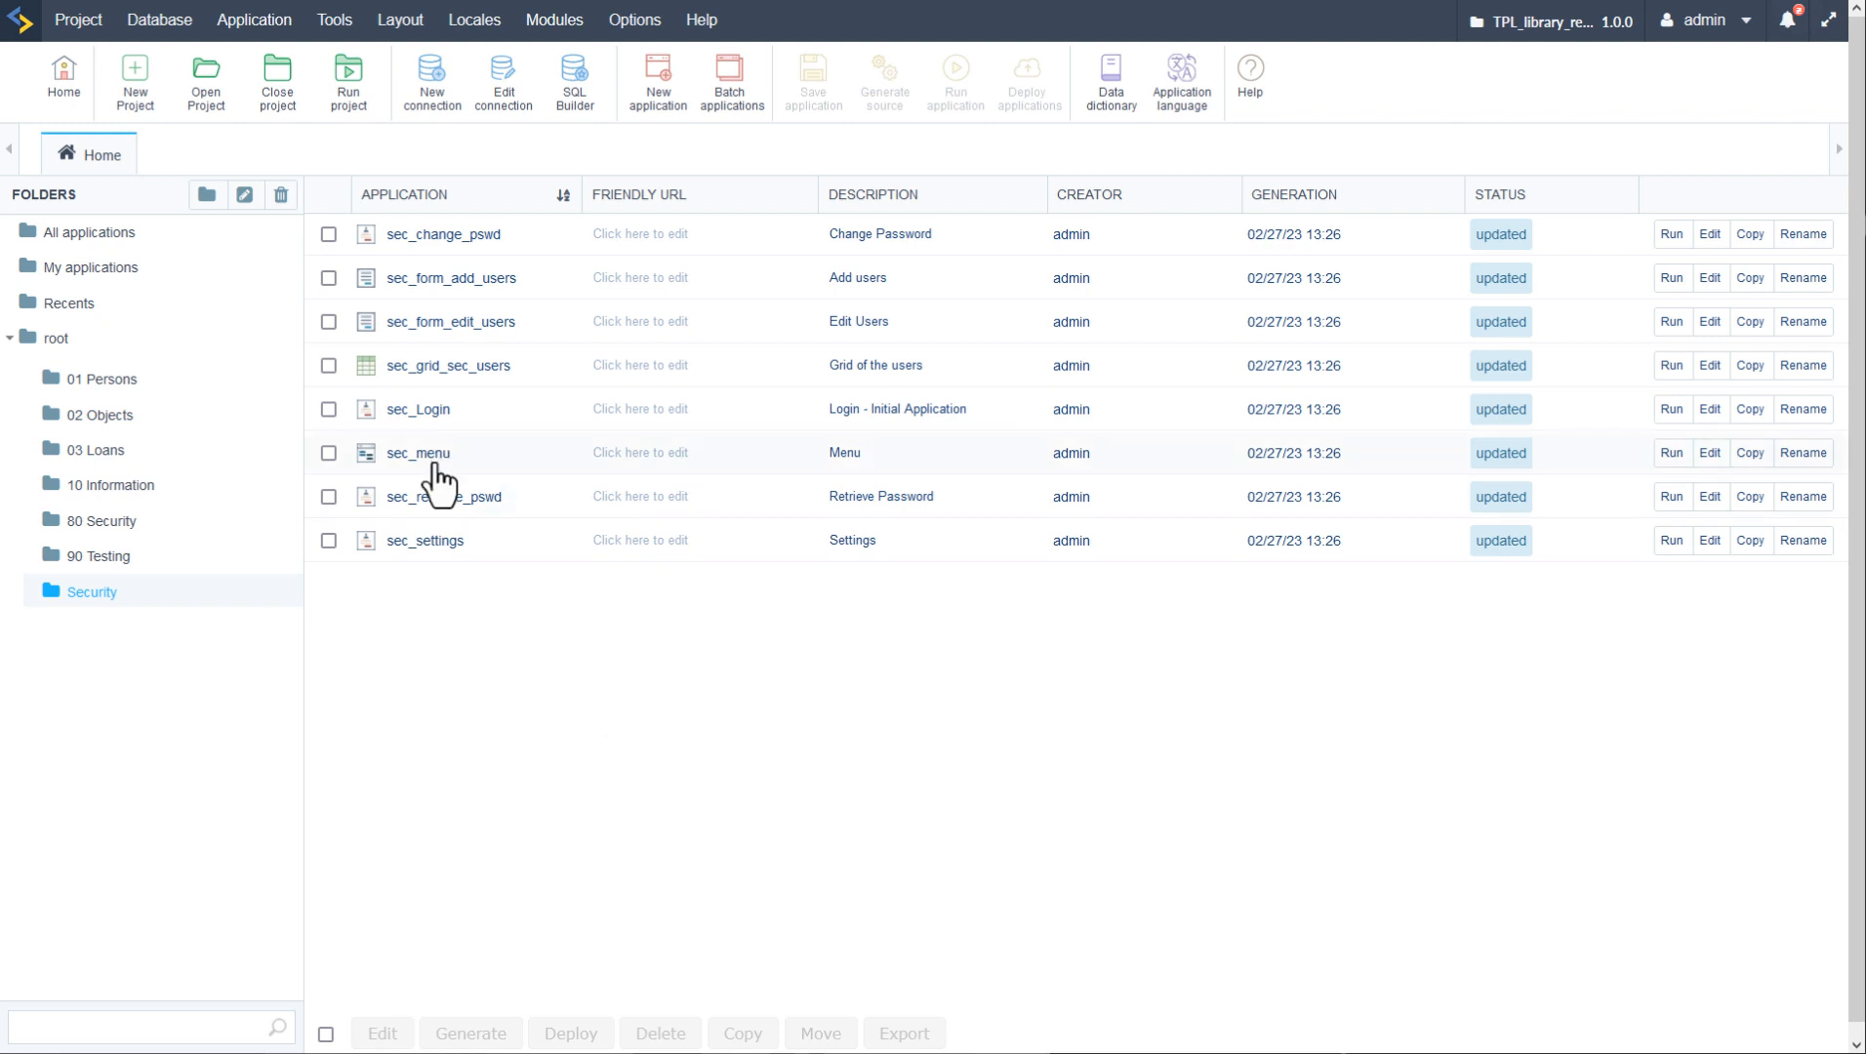
pyautogui.click(330, 454)
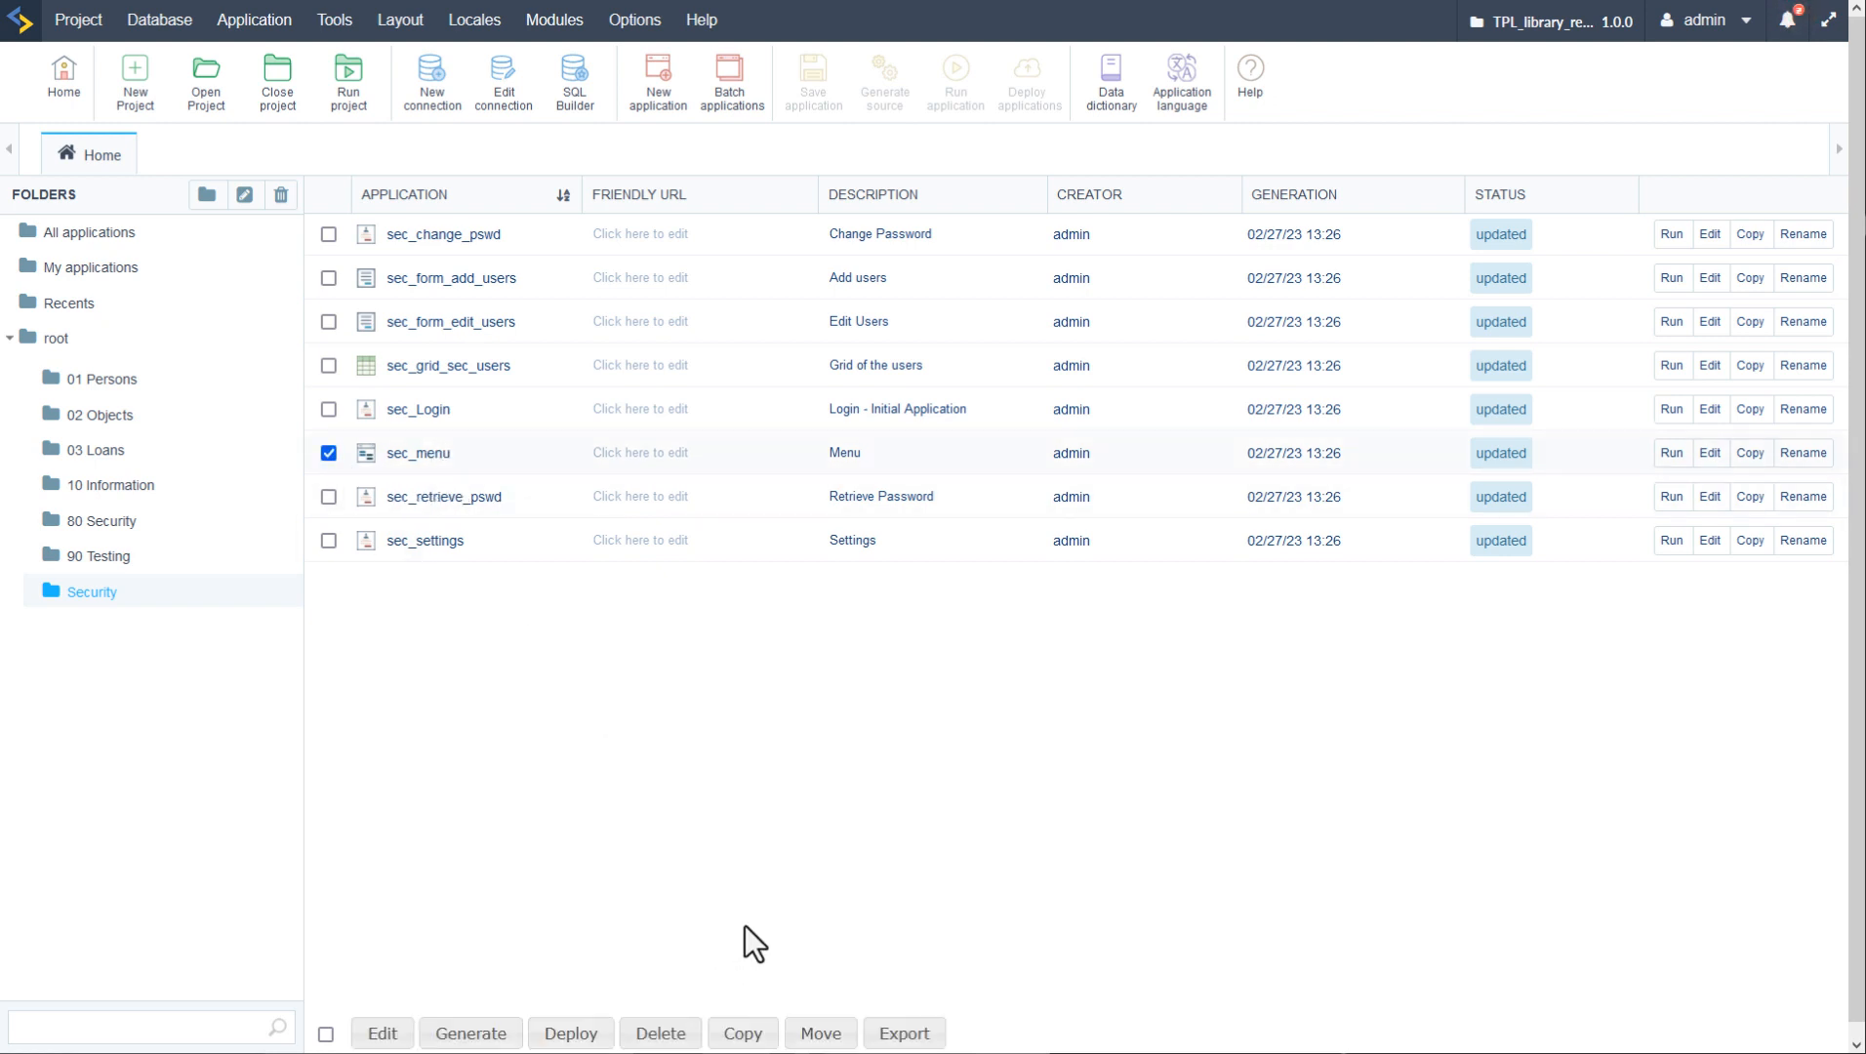
pyautogui.click(822, 1035)
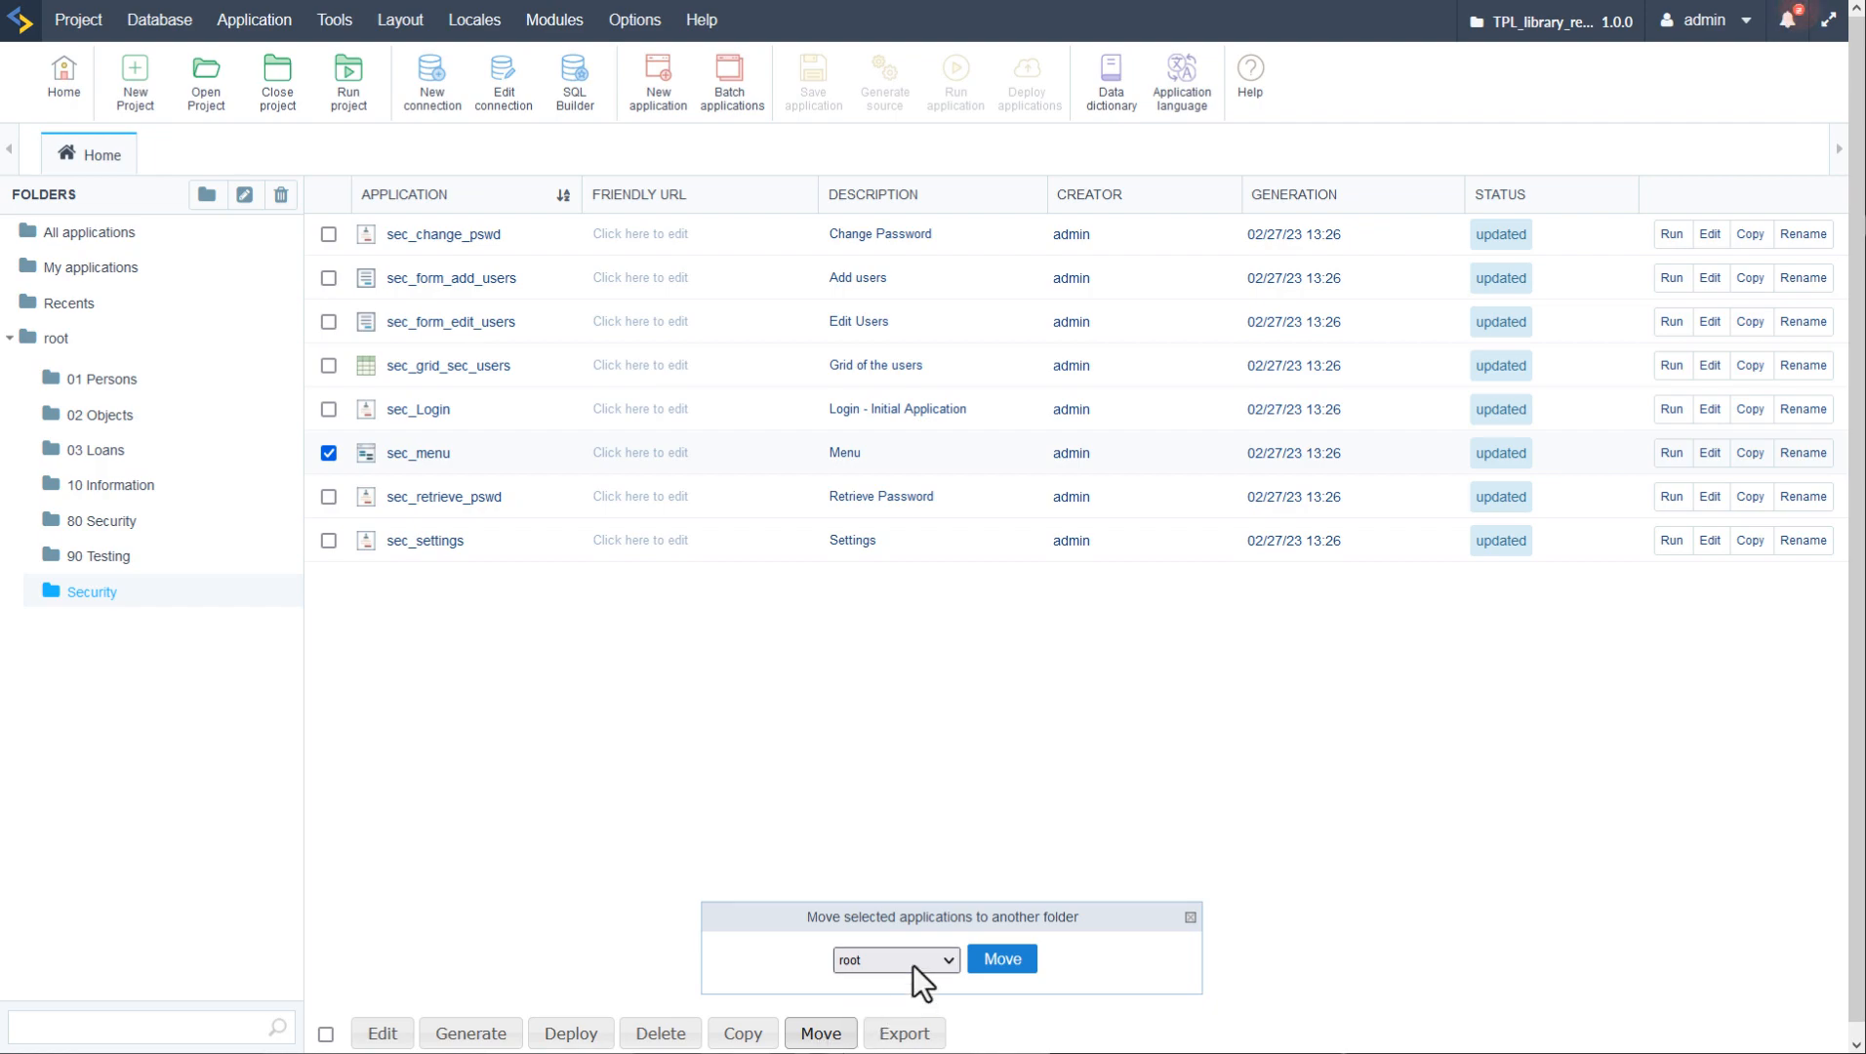
pyautogui.click(1003, 959)
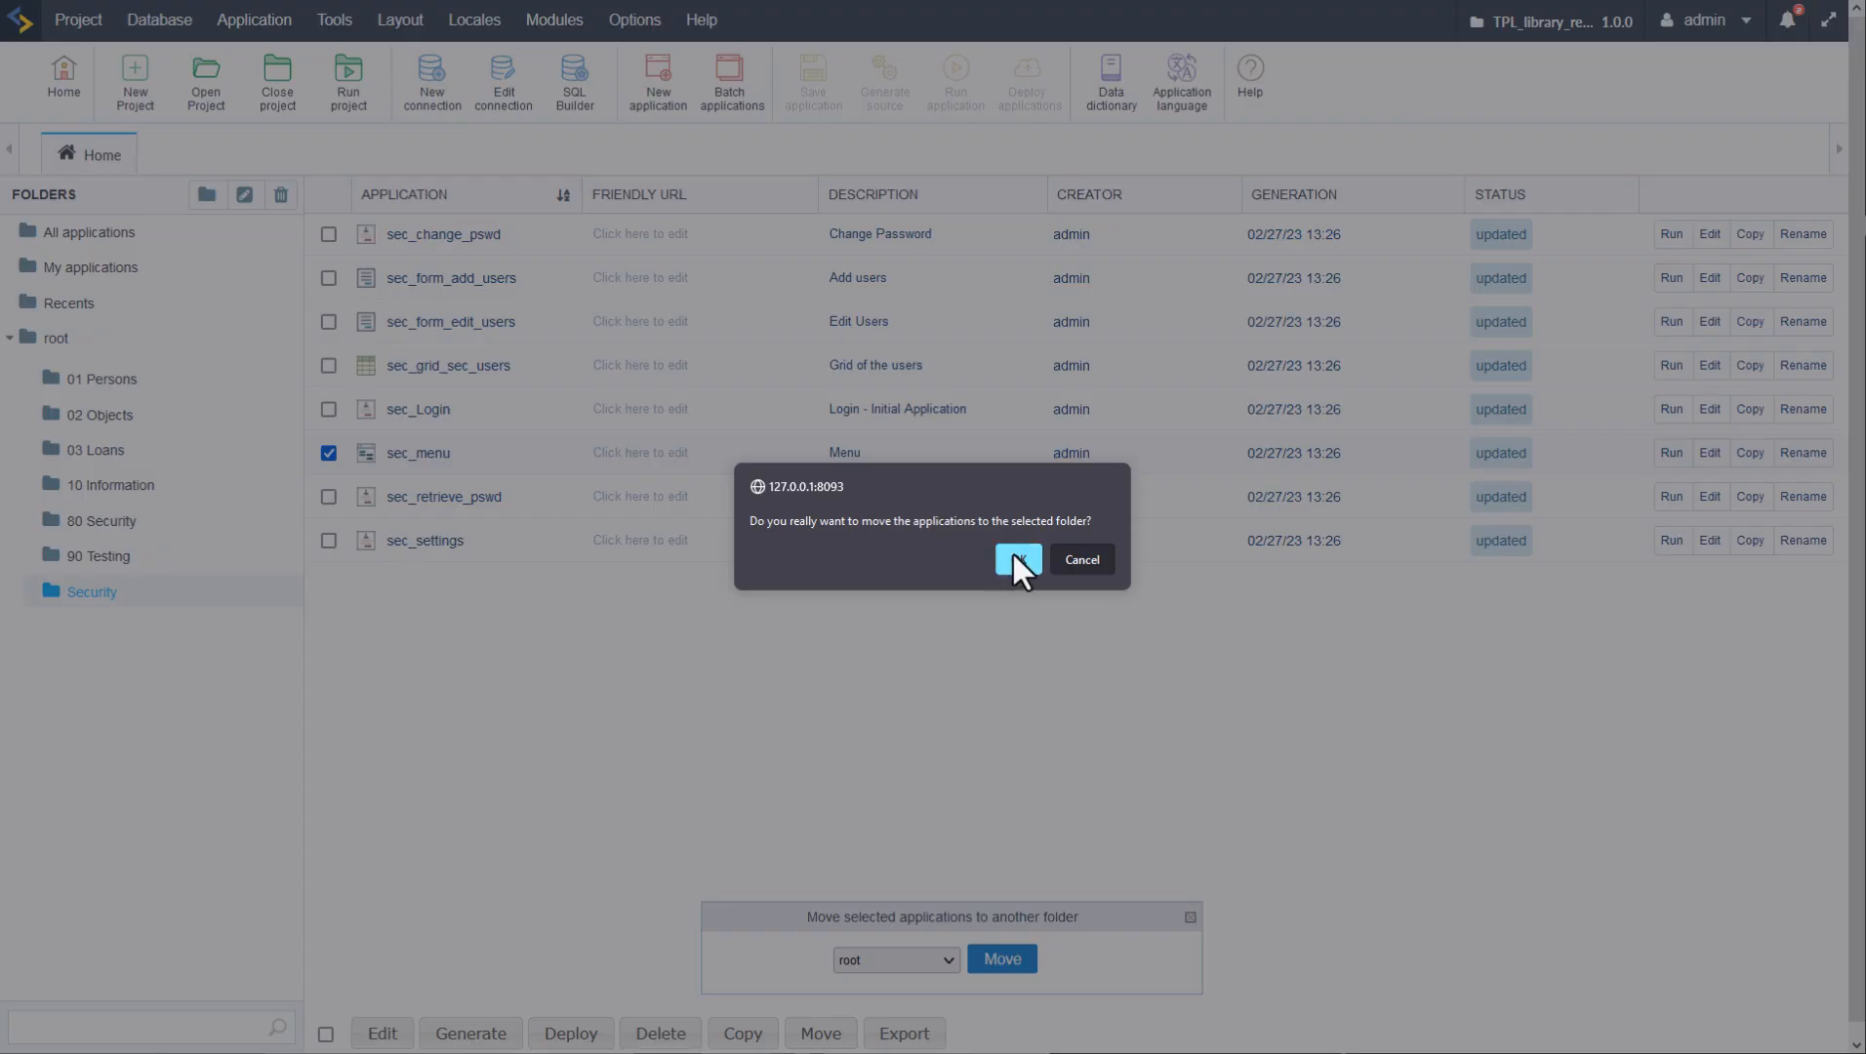
pyautogui.click(1015, 558)
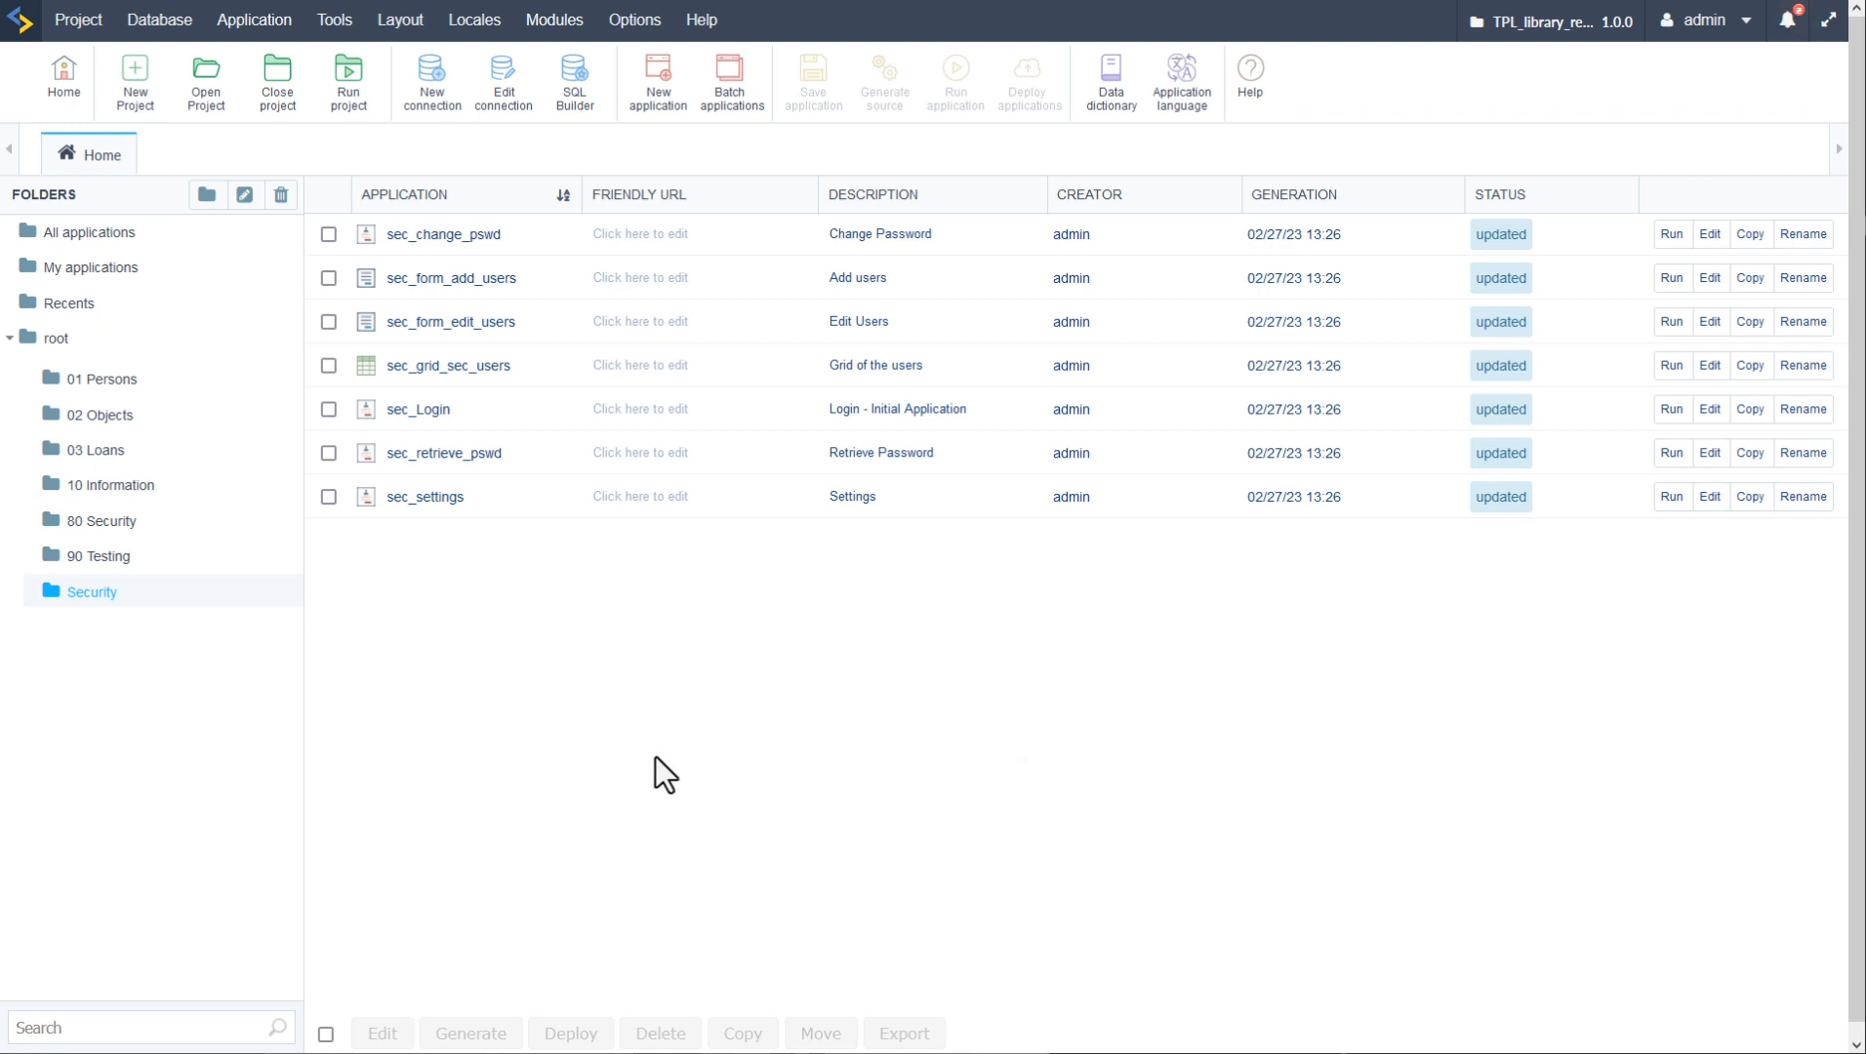
pyautogui.click(1672, 412)
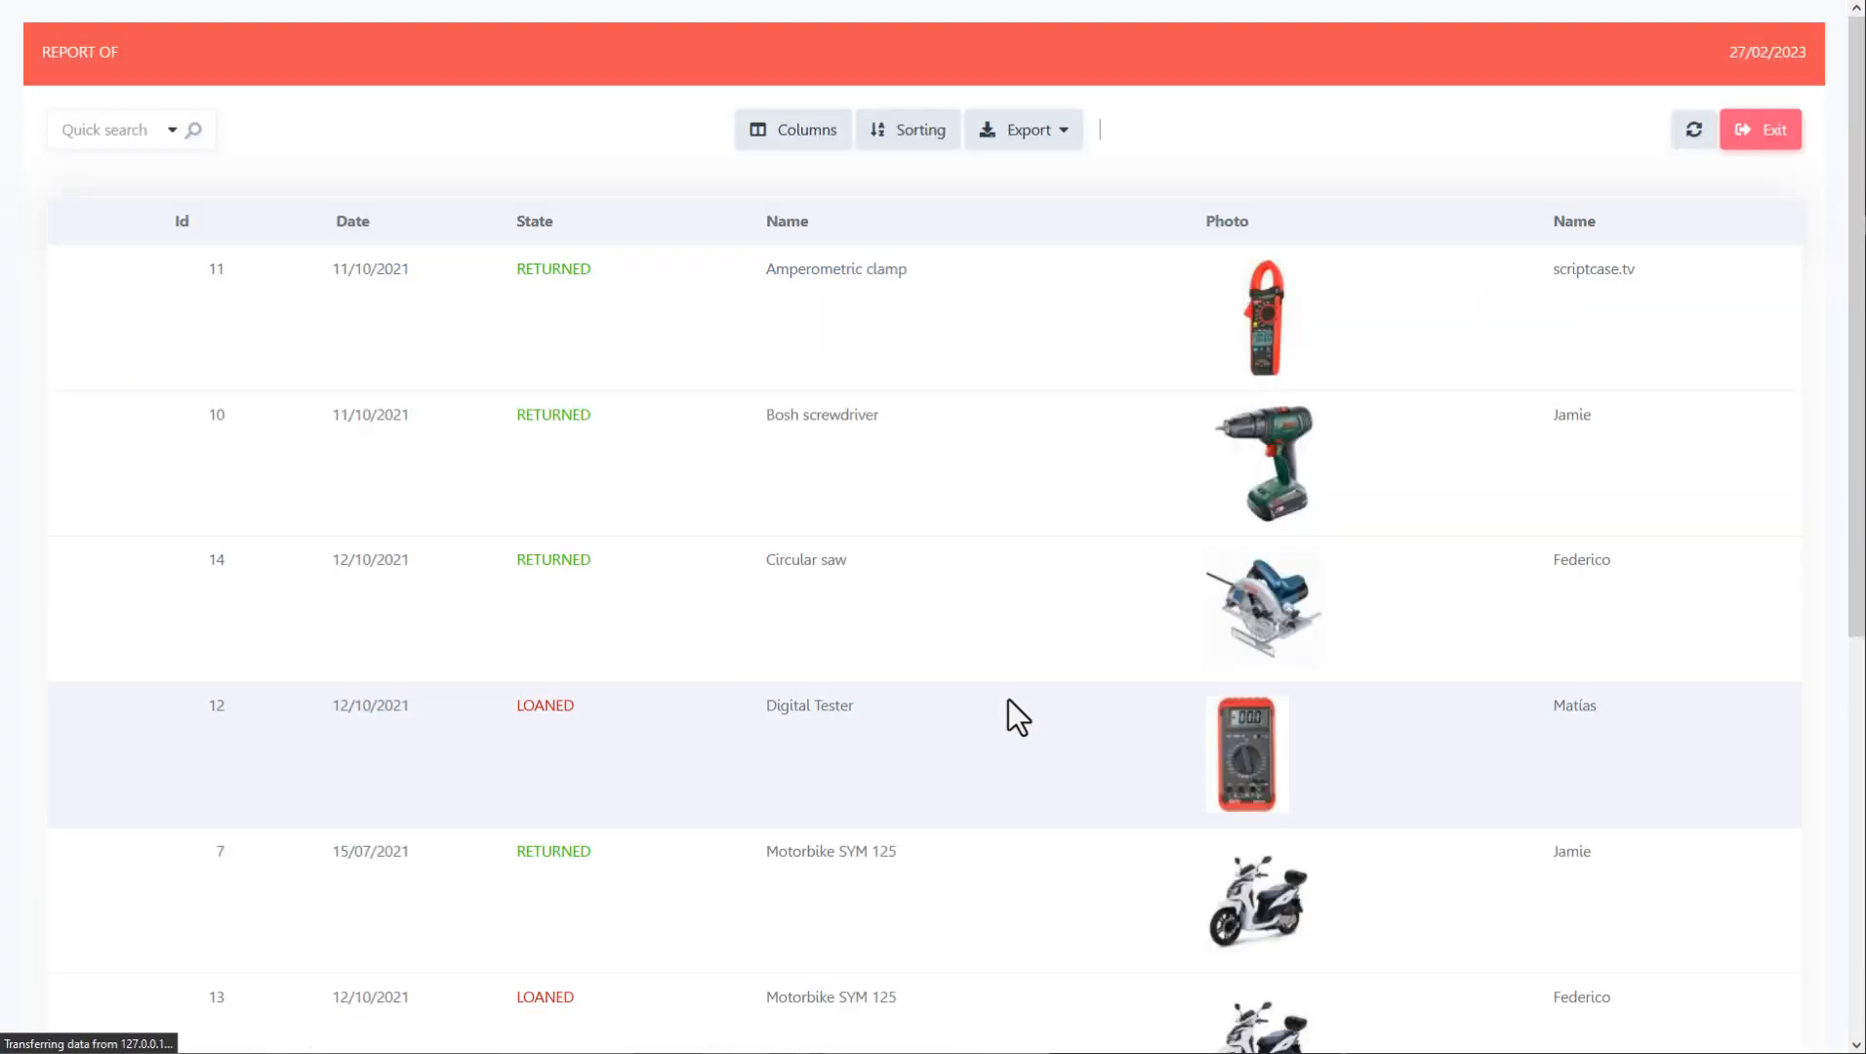
# - Log in to the generated app with the administrator username and password
pyautogui.click(818, 450)
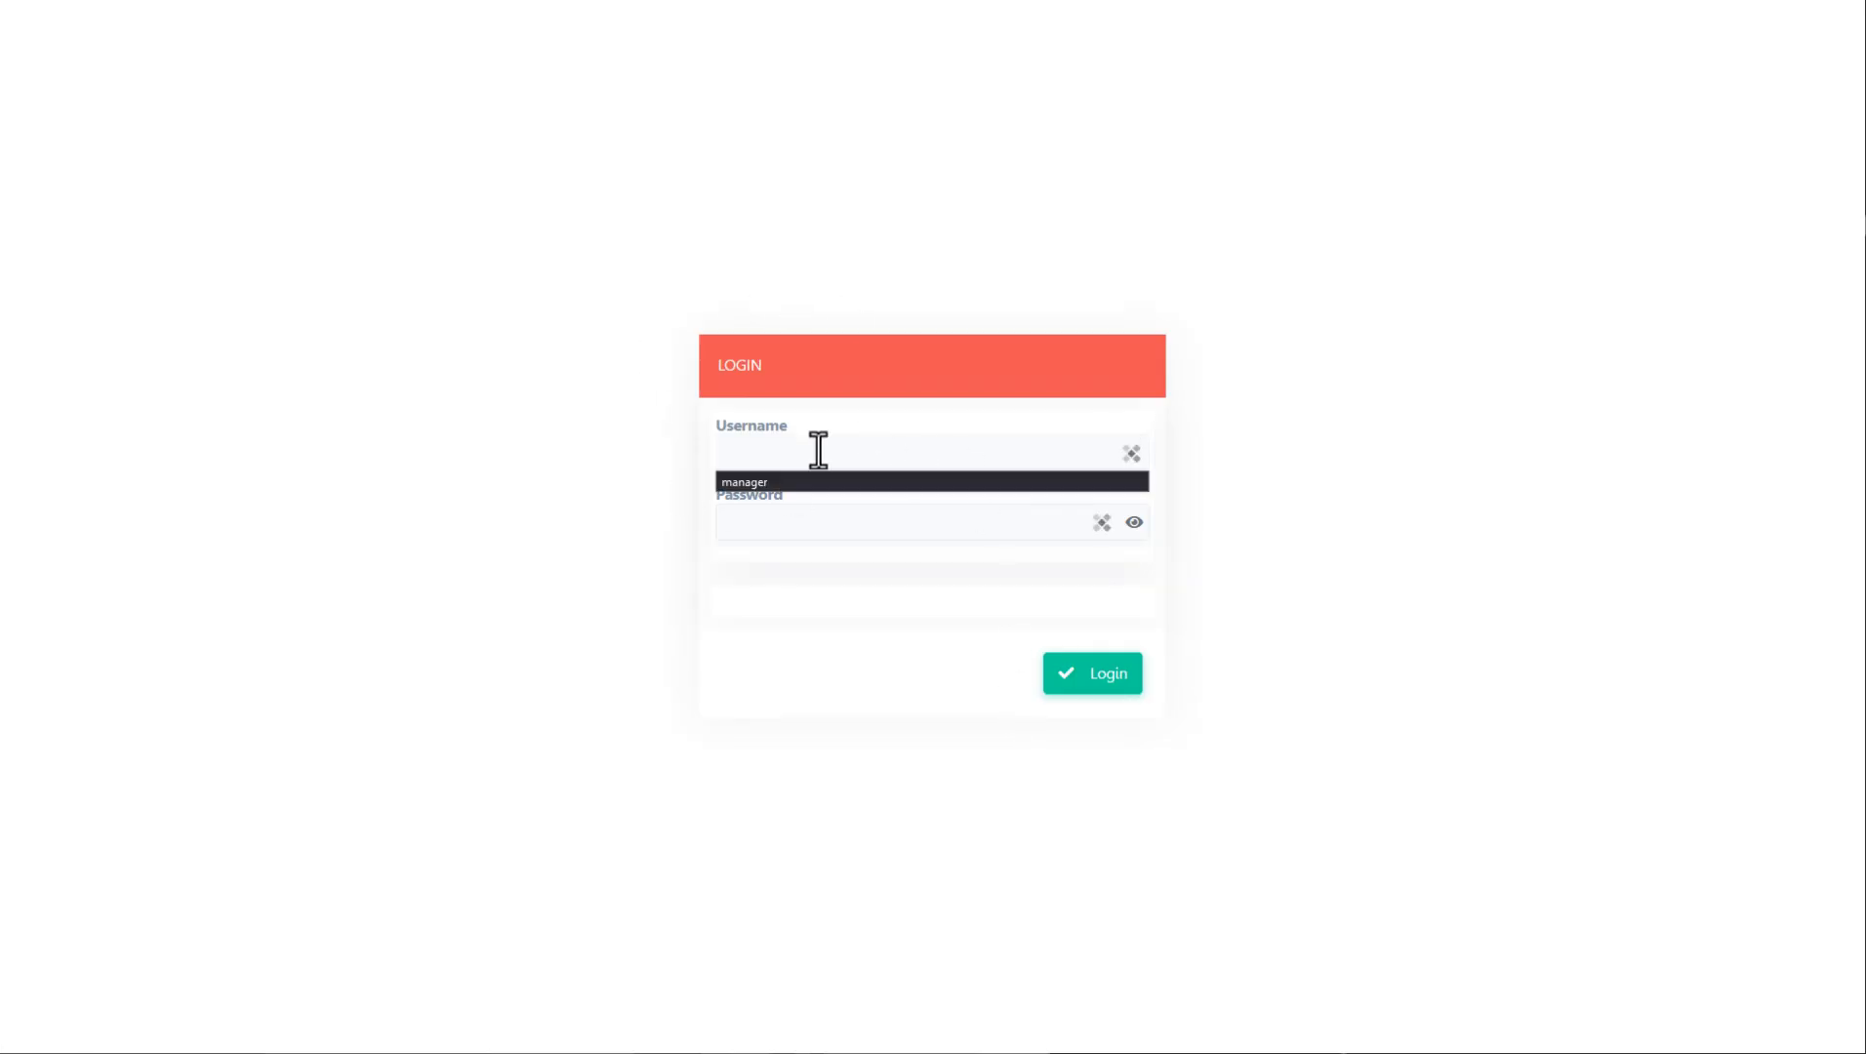
pyautogui.write('admin')
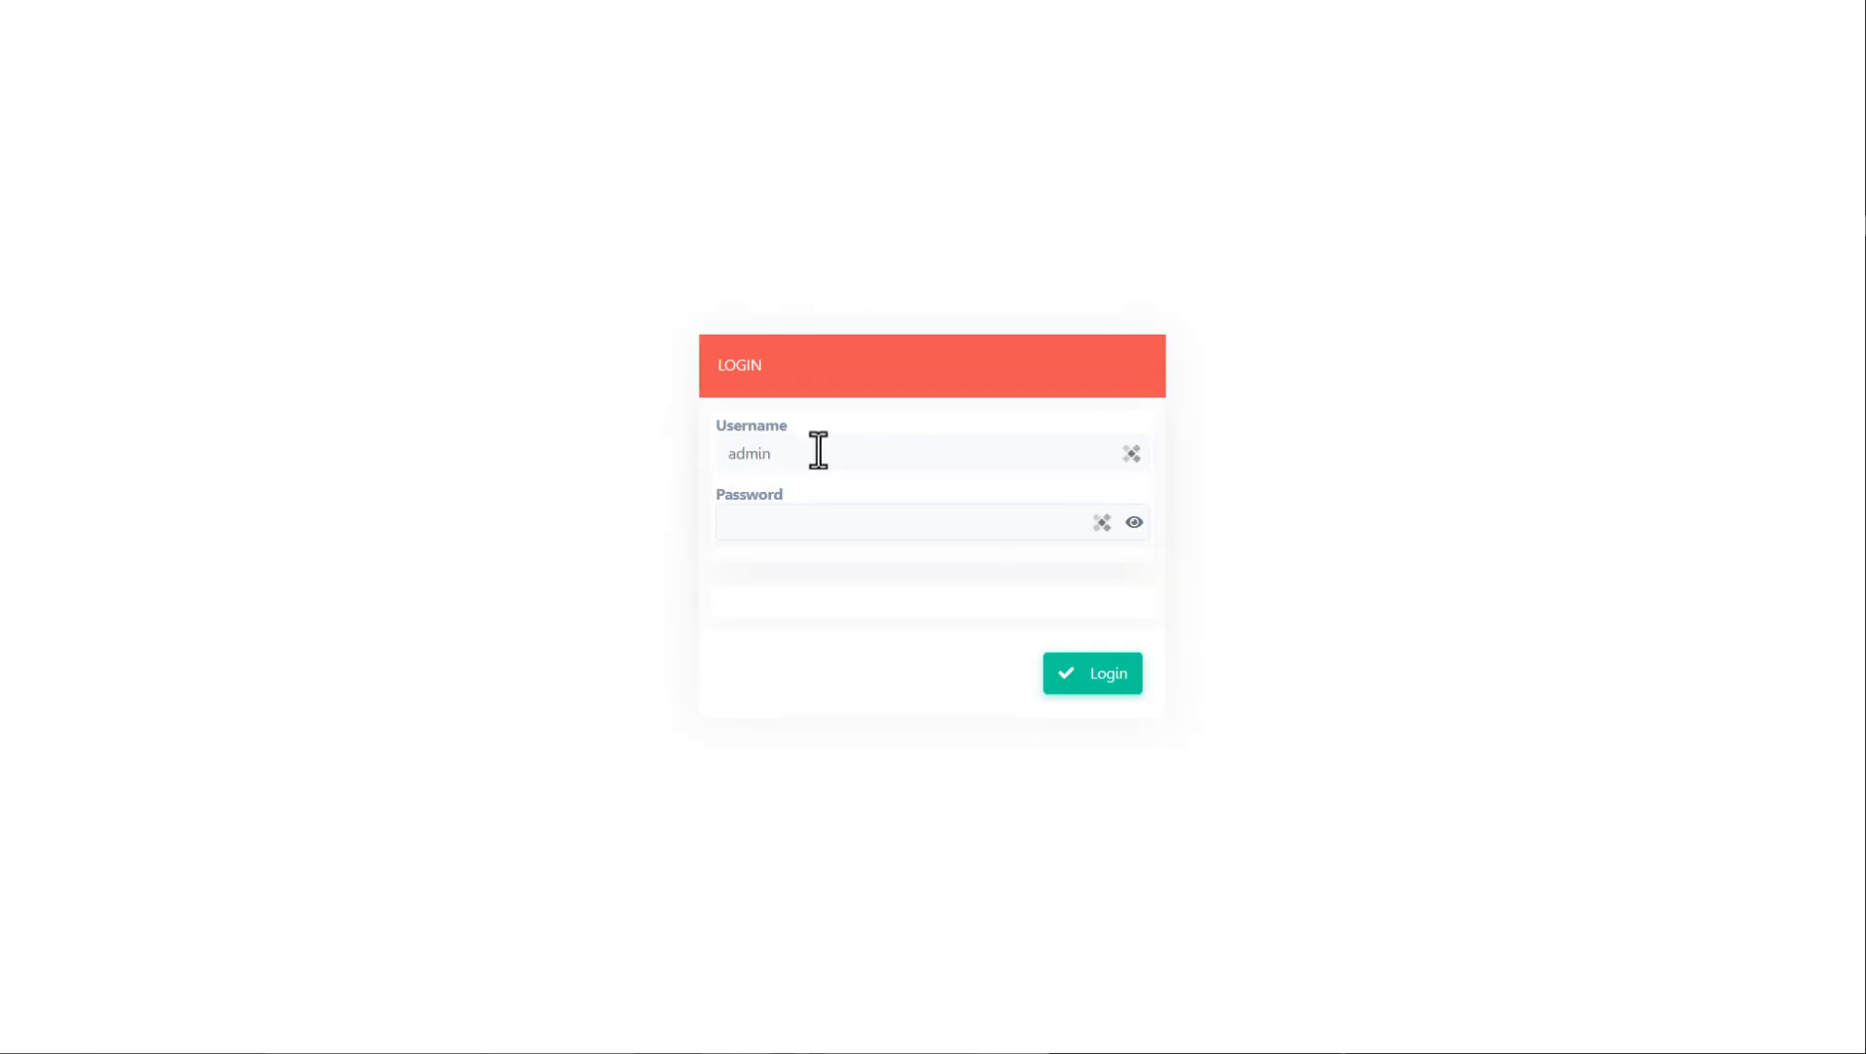
pyautogui.press('Tab')
pyautogui.write('admin')
pyautogui.click(1085, 673)
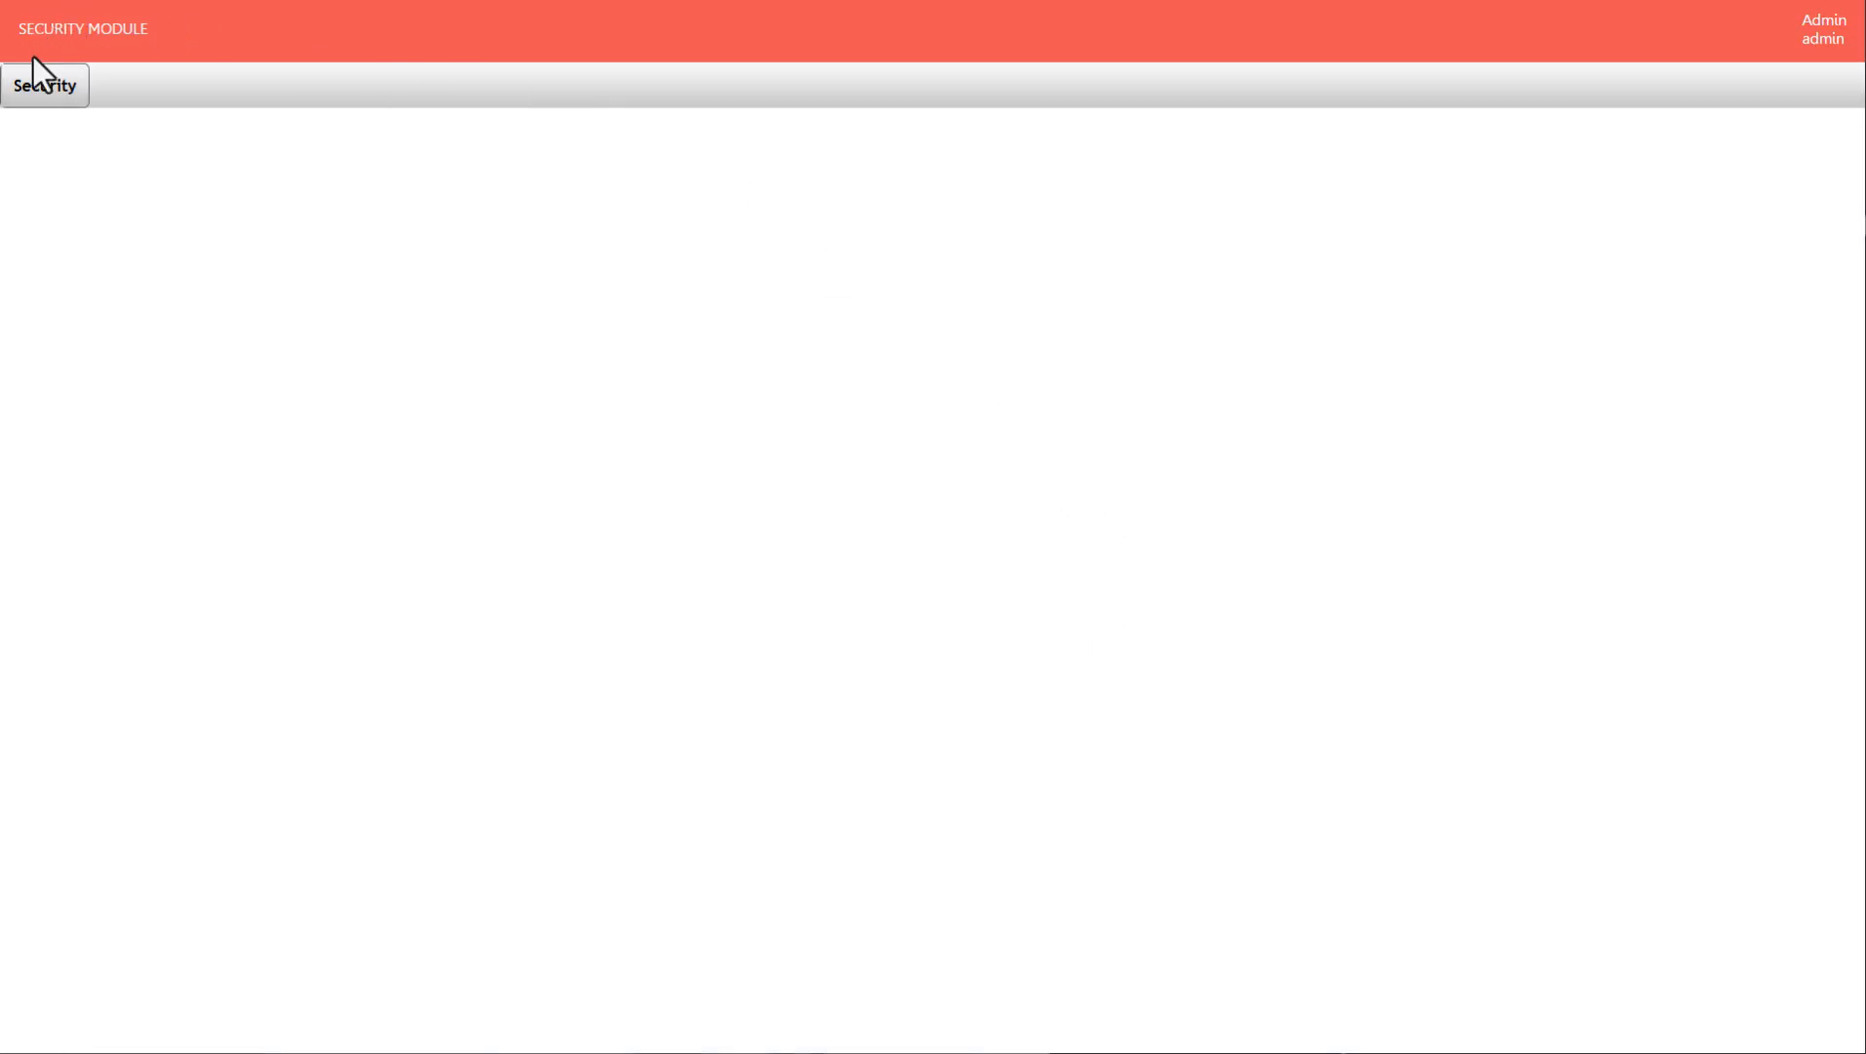
# - Visit the Change Password, Users and Settings pages, then log off and dismiss the alert
pyautogui.moveTo(48, 88)
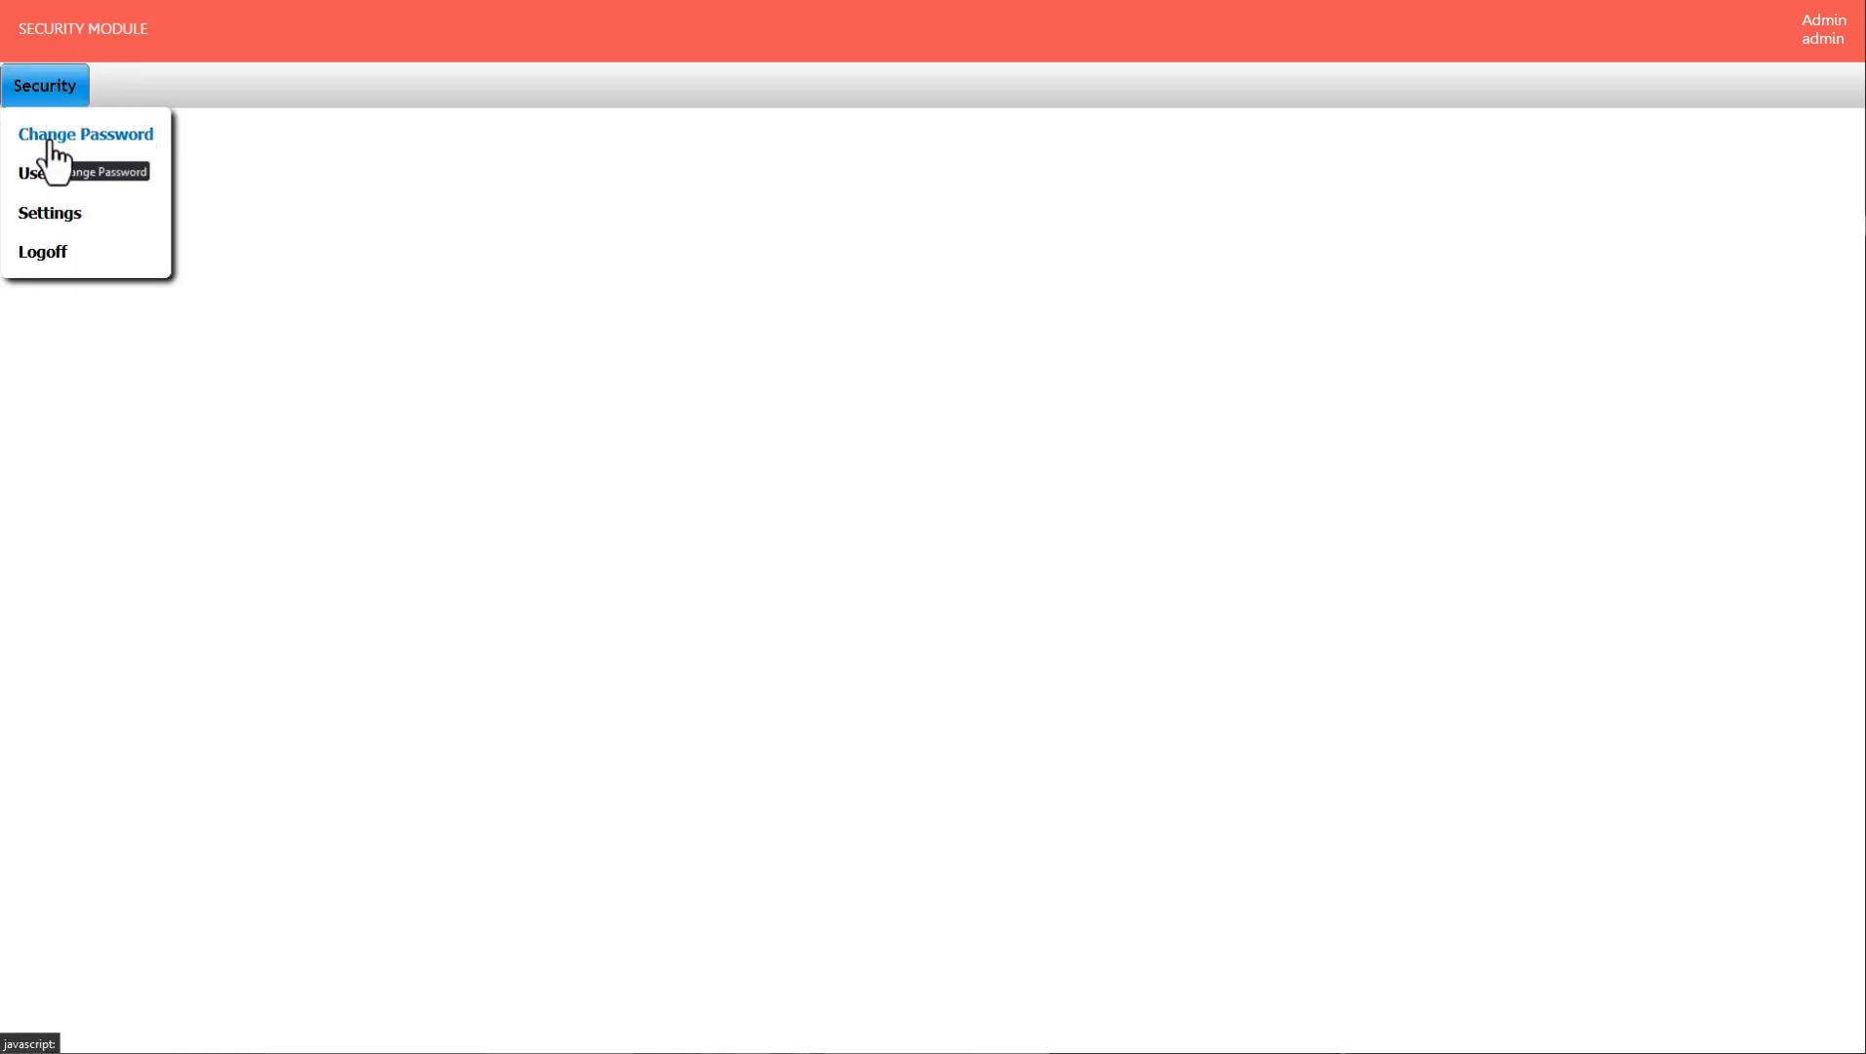
pyautogui.click(54, 146)
pyautogui.click(41, 176)
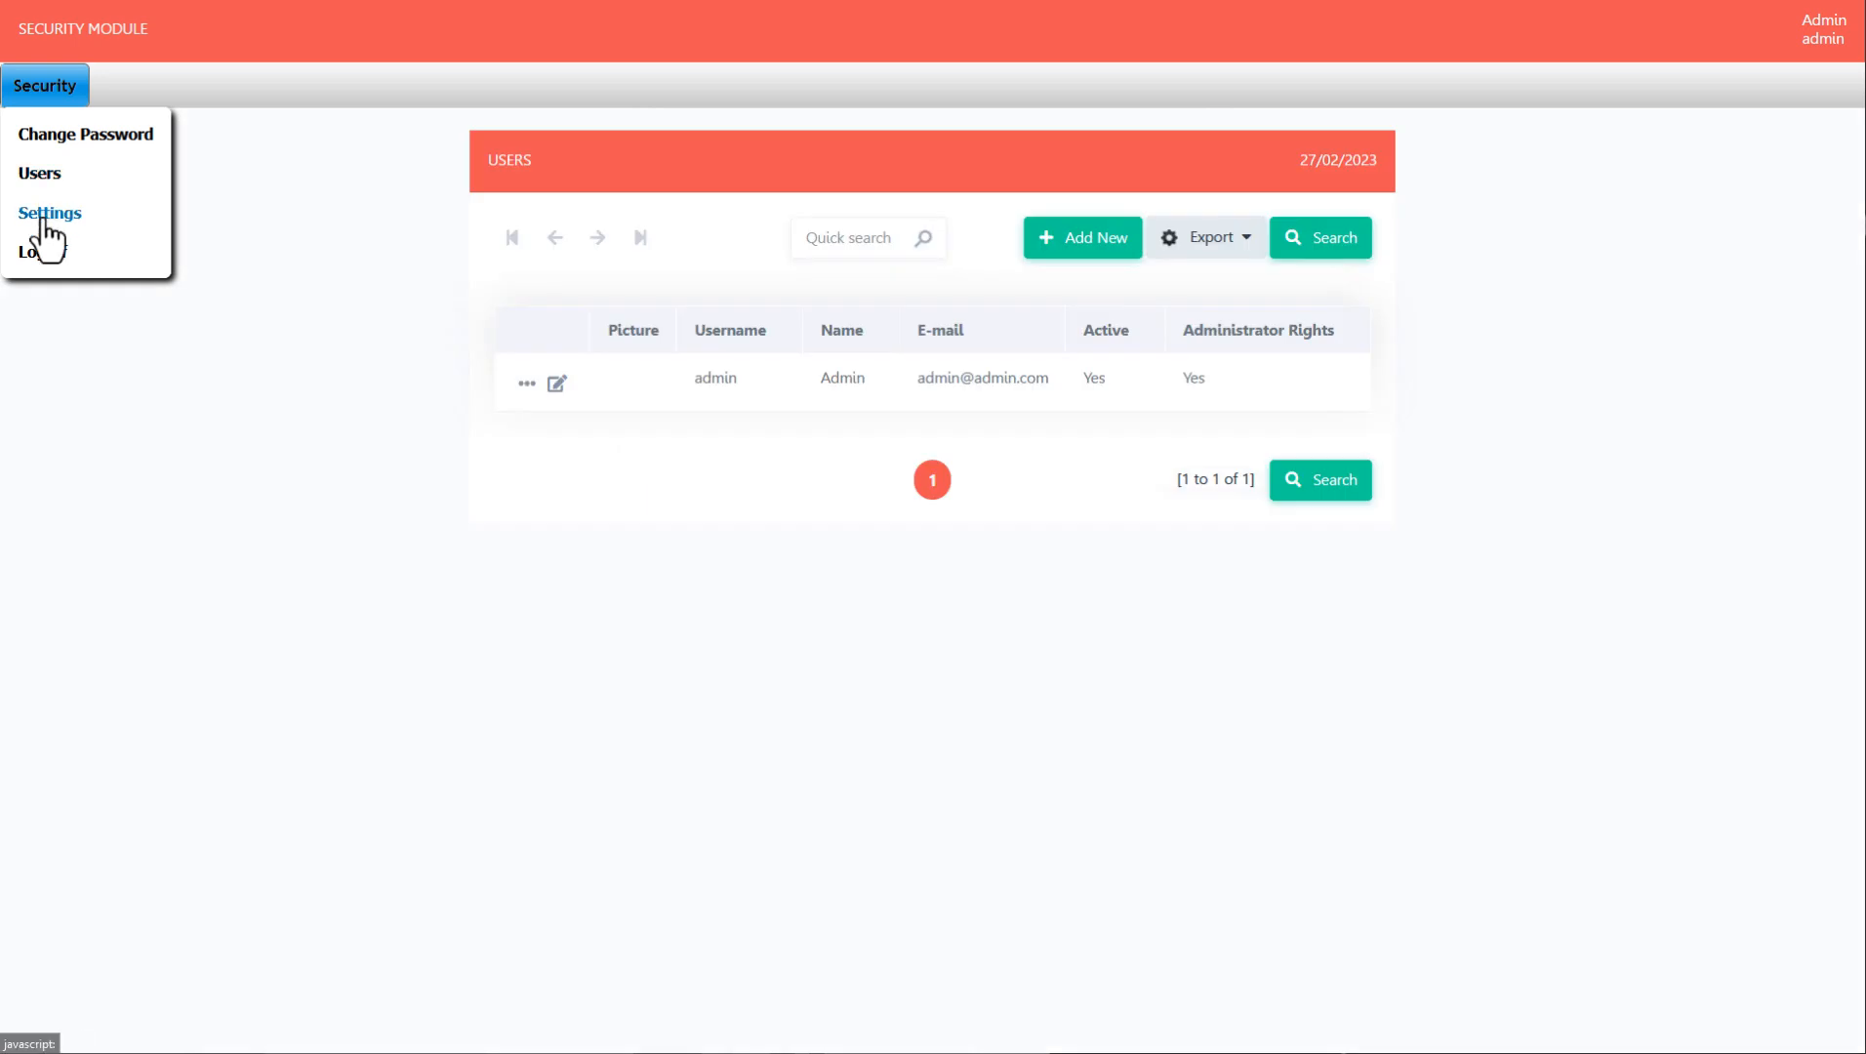
pyautogui.click(45, 214)
pyautogui.click(43, 256)
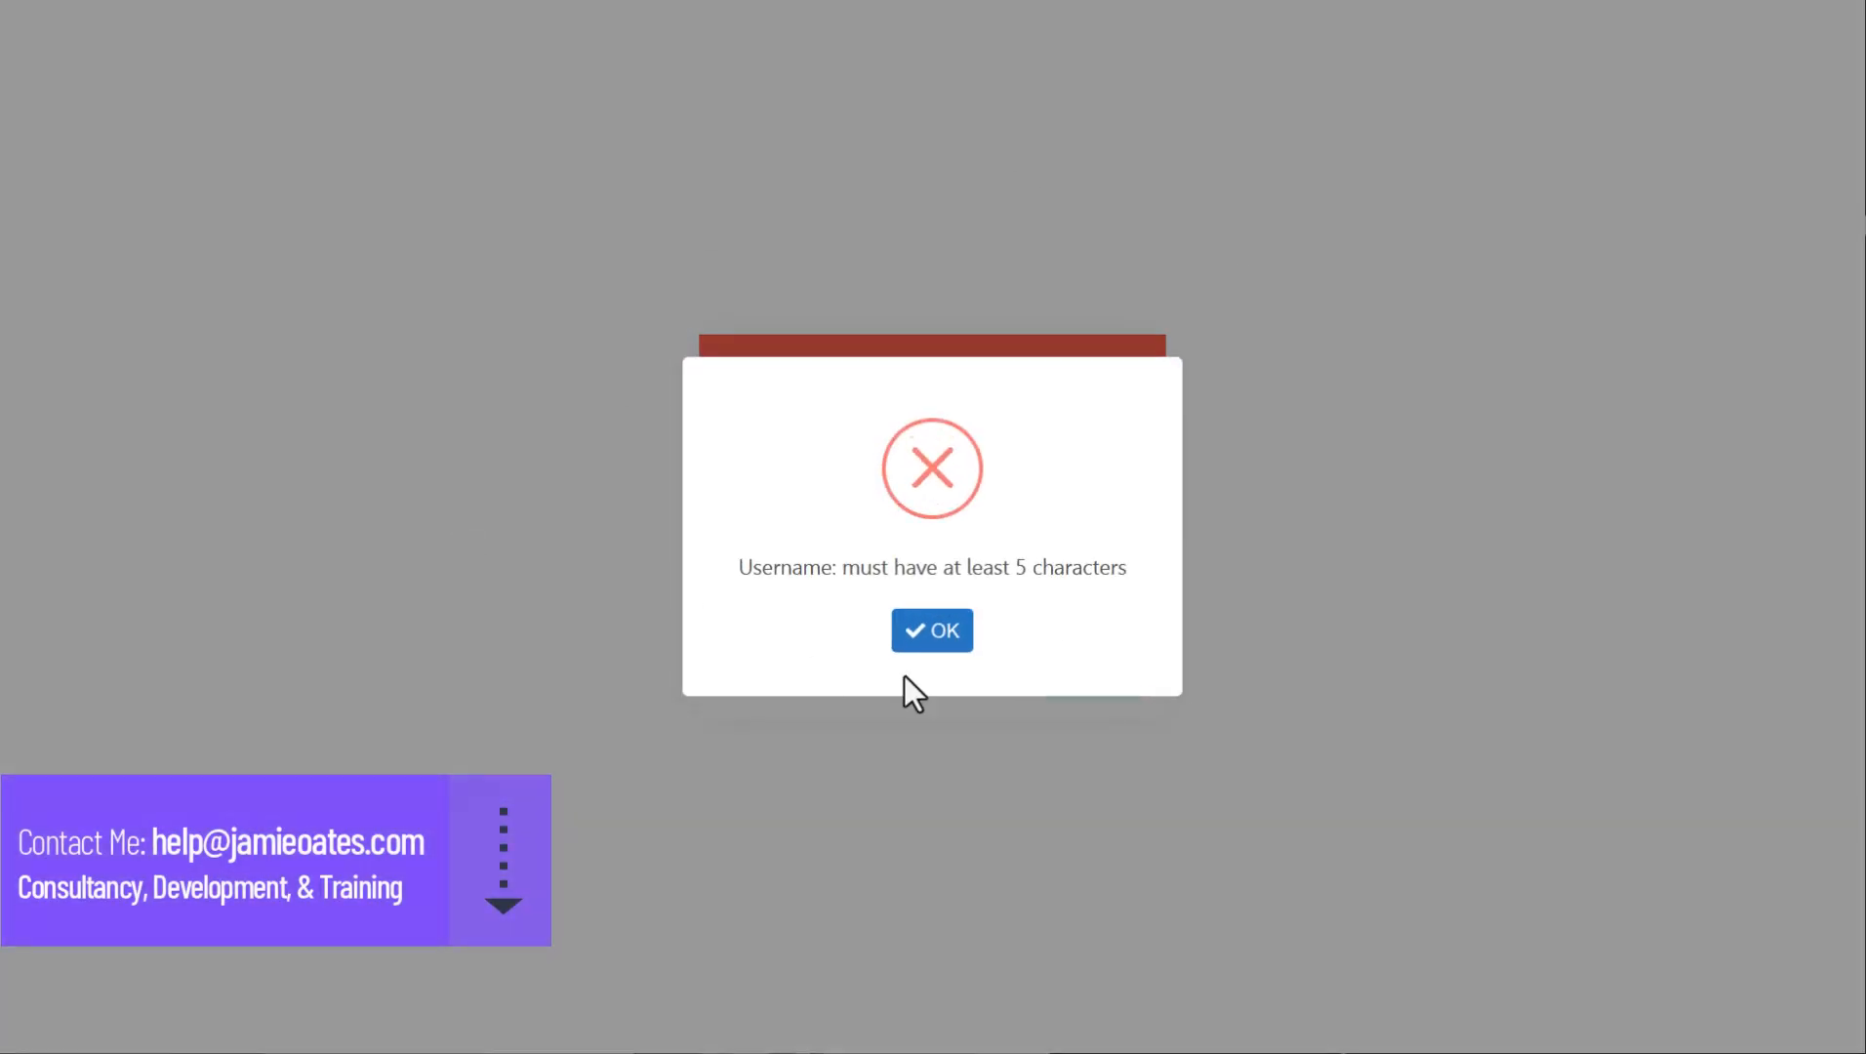
pyautogui.click(949, 635)
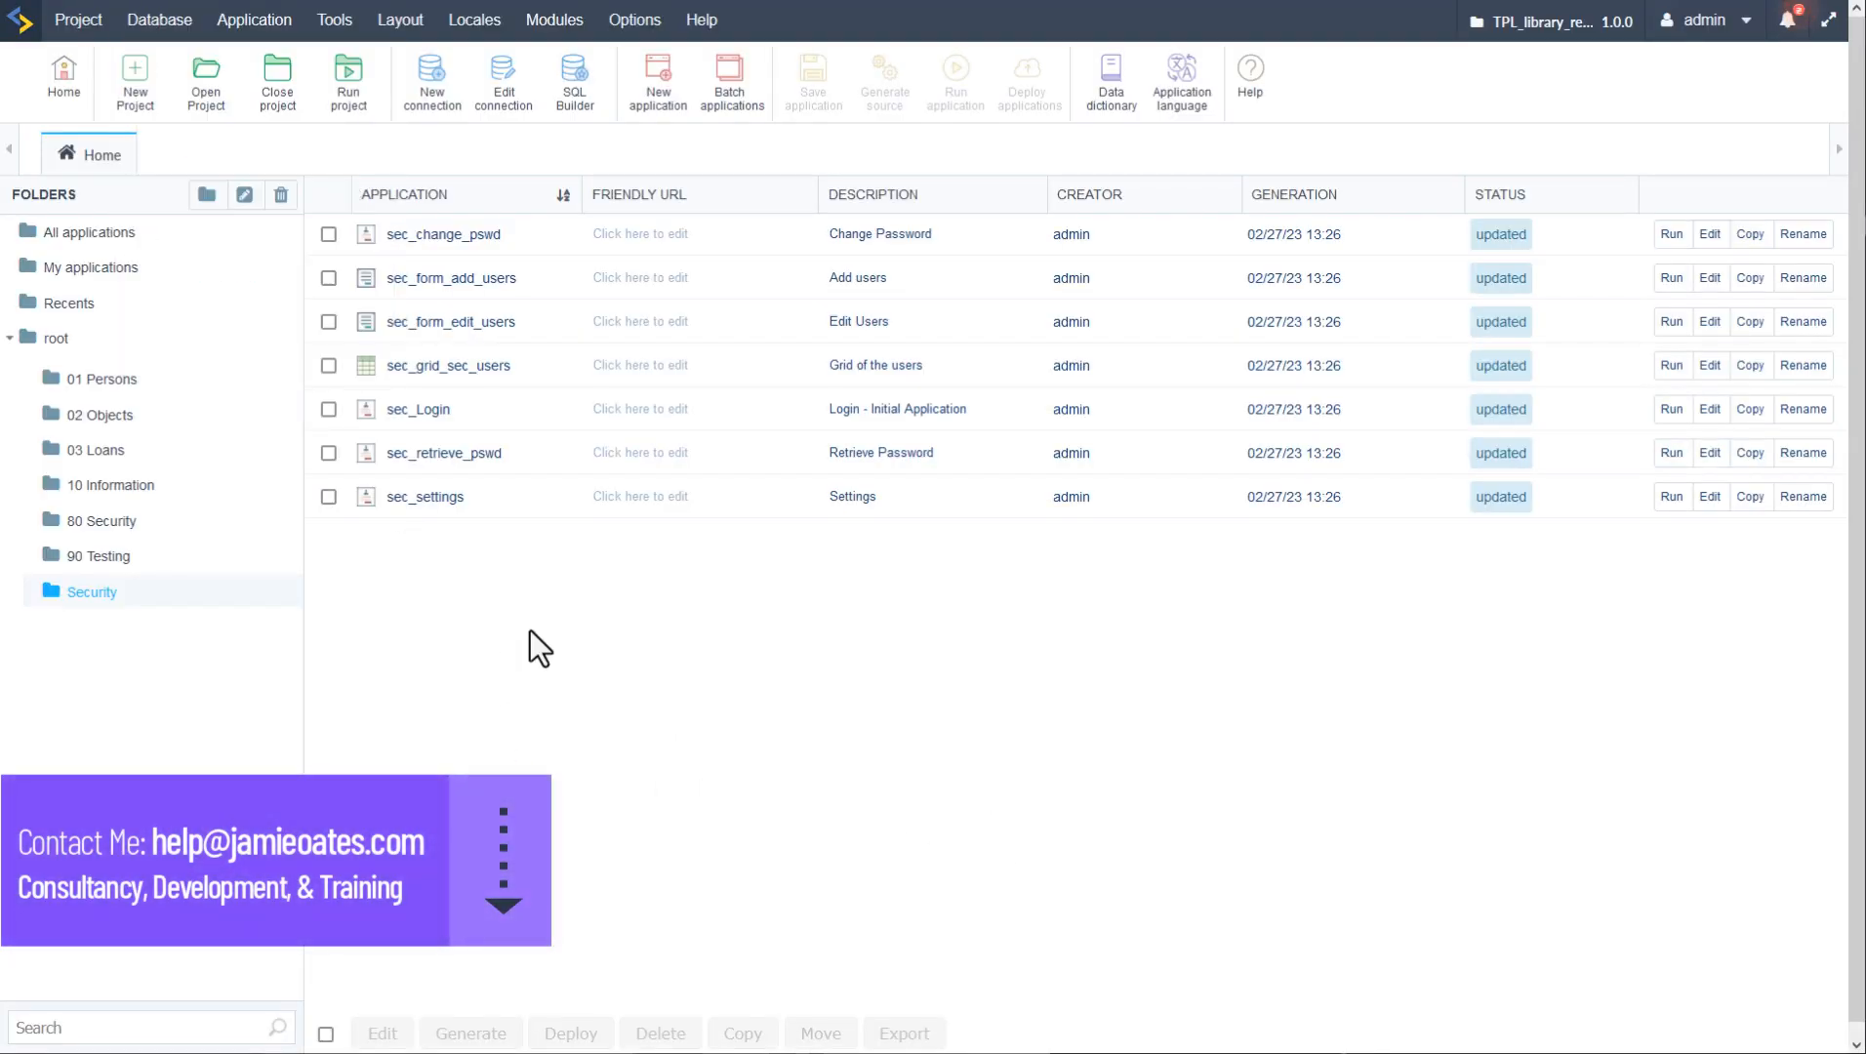
# - Delete the empty 80 Security folder from root
pyautogui.click(56, 340)
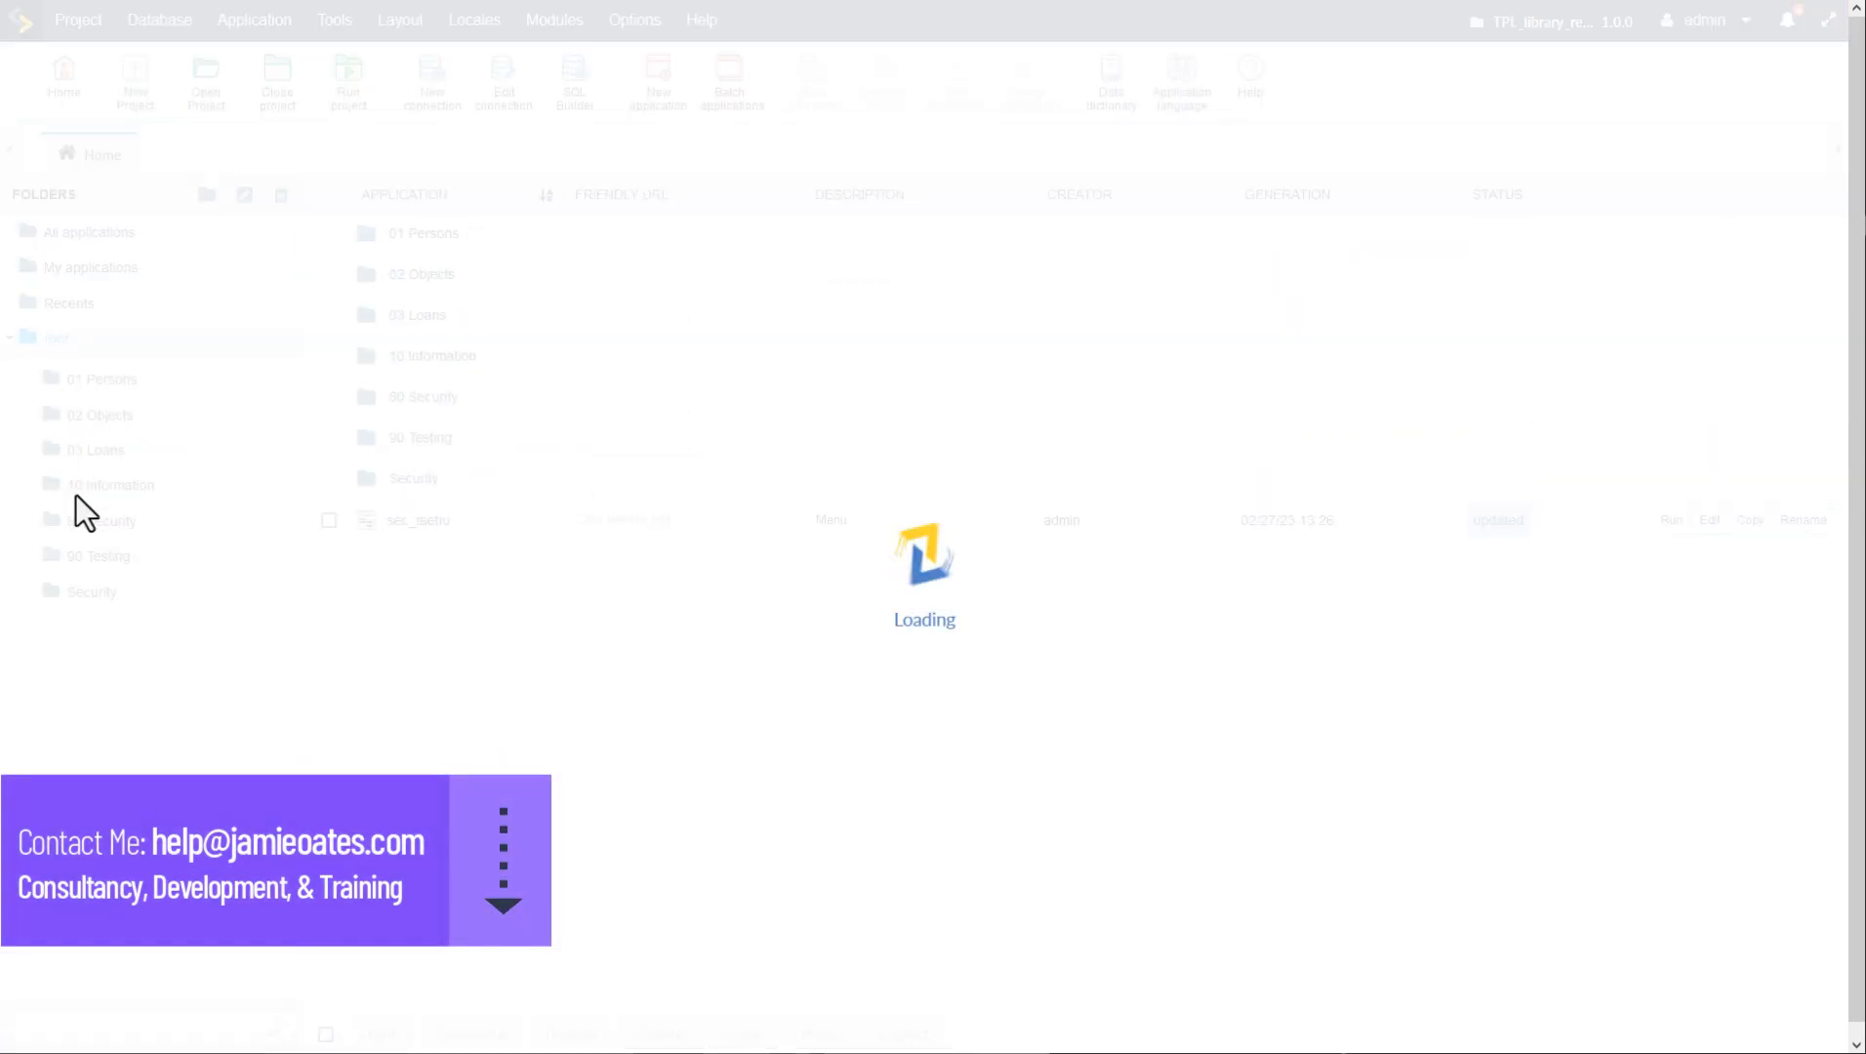
pyautogui.click(111, 532)
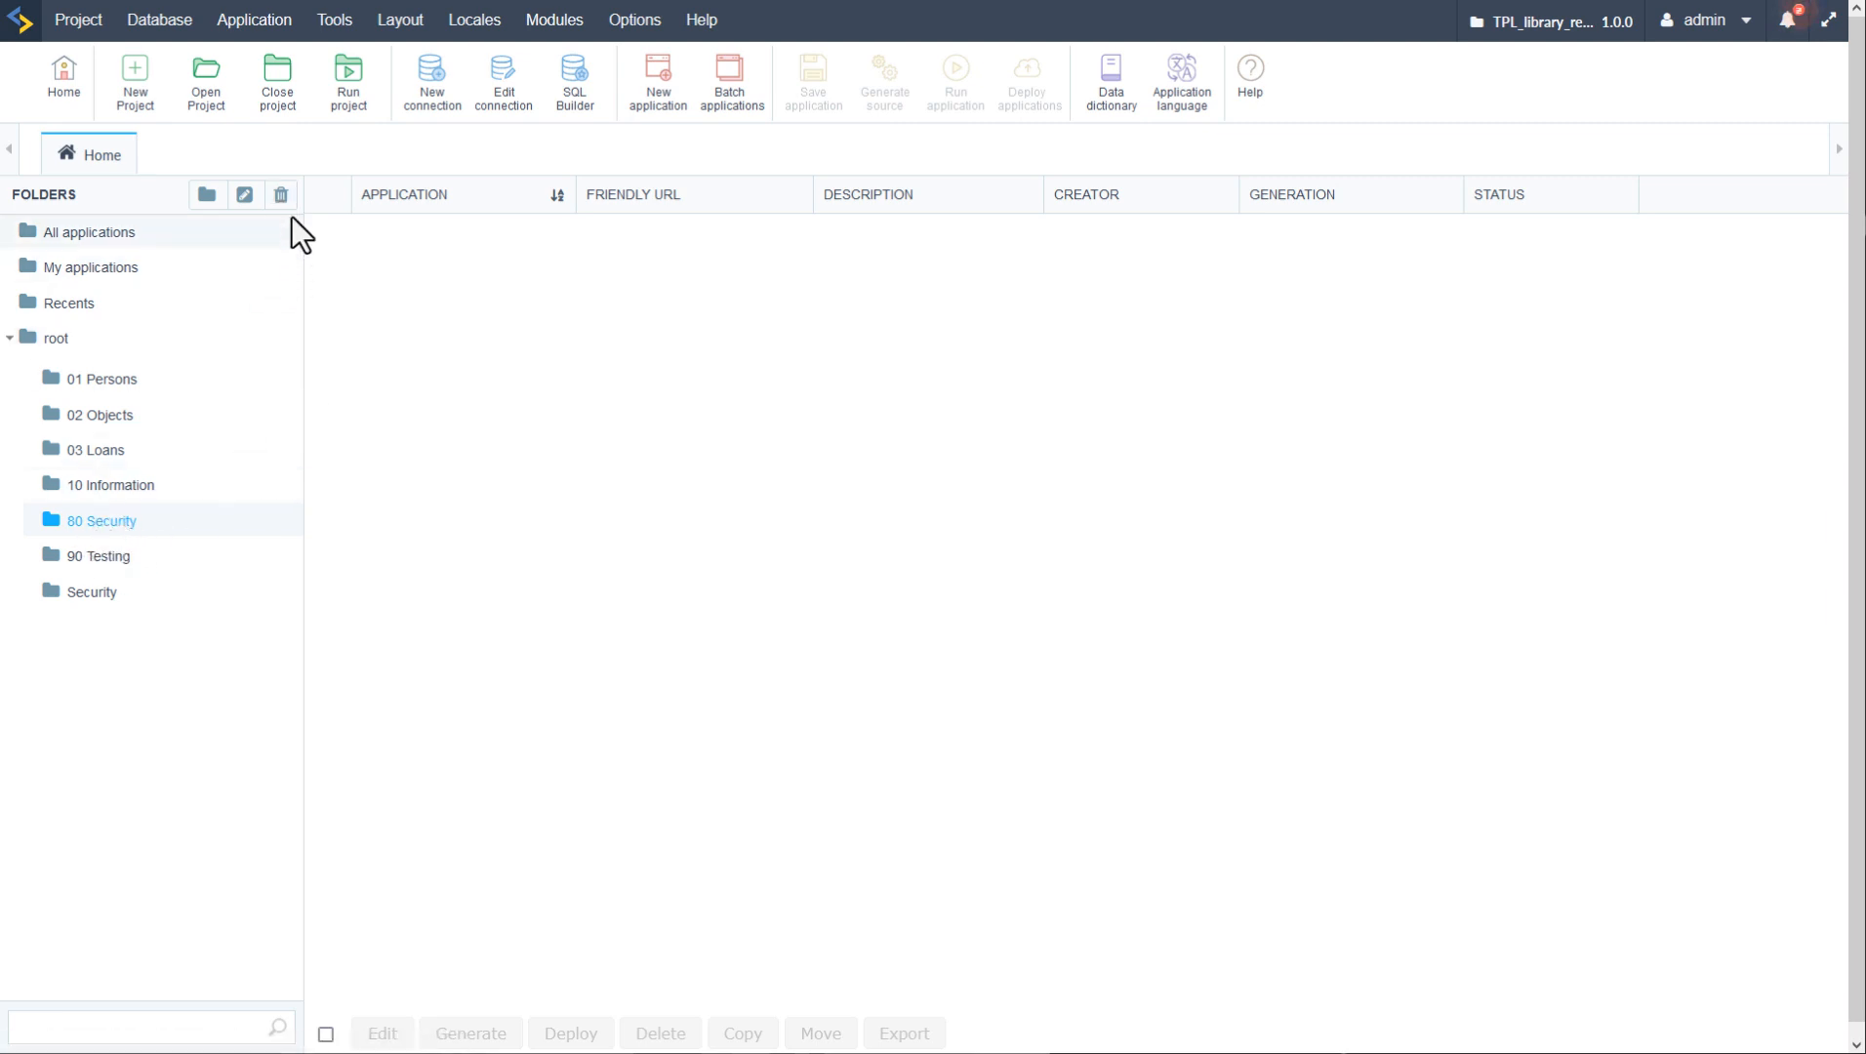
pyautogui.click(278, 196)
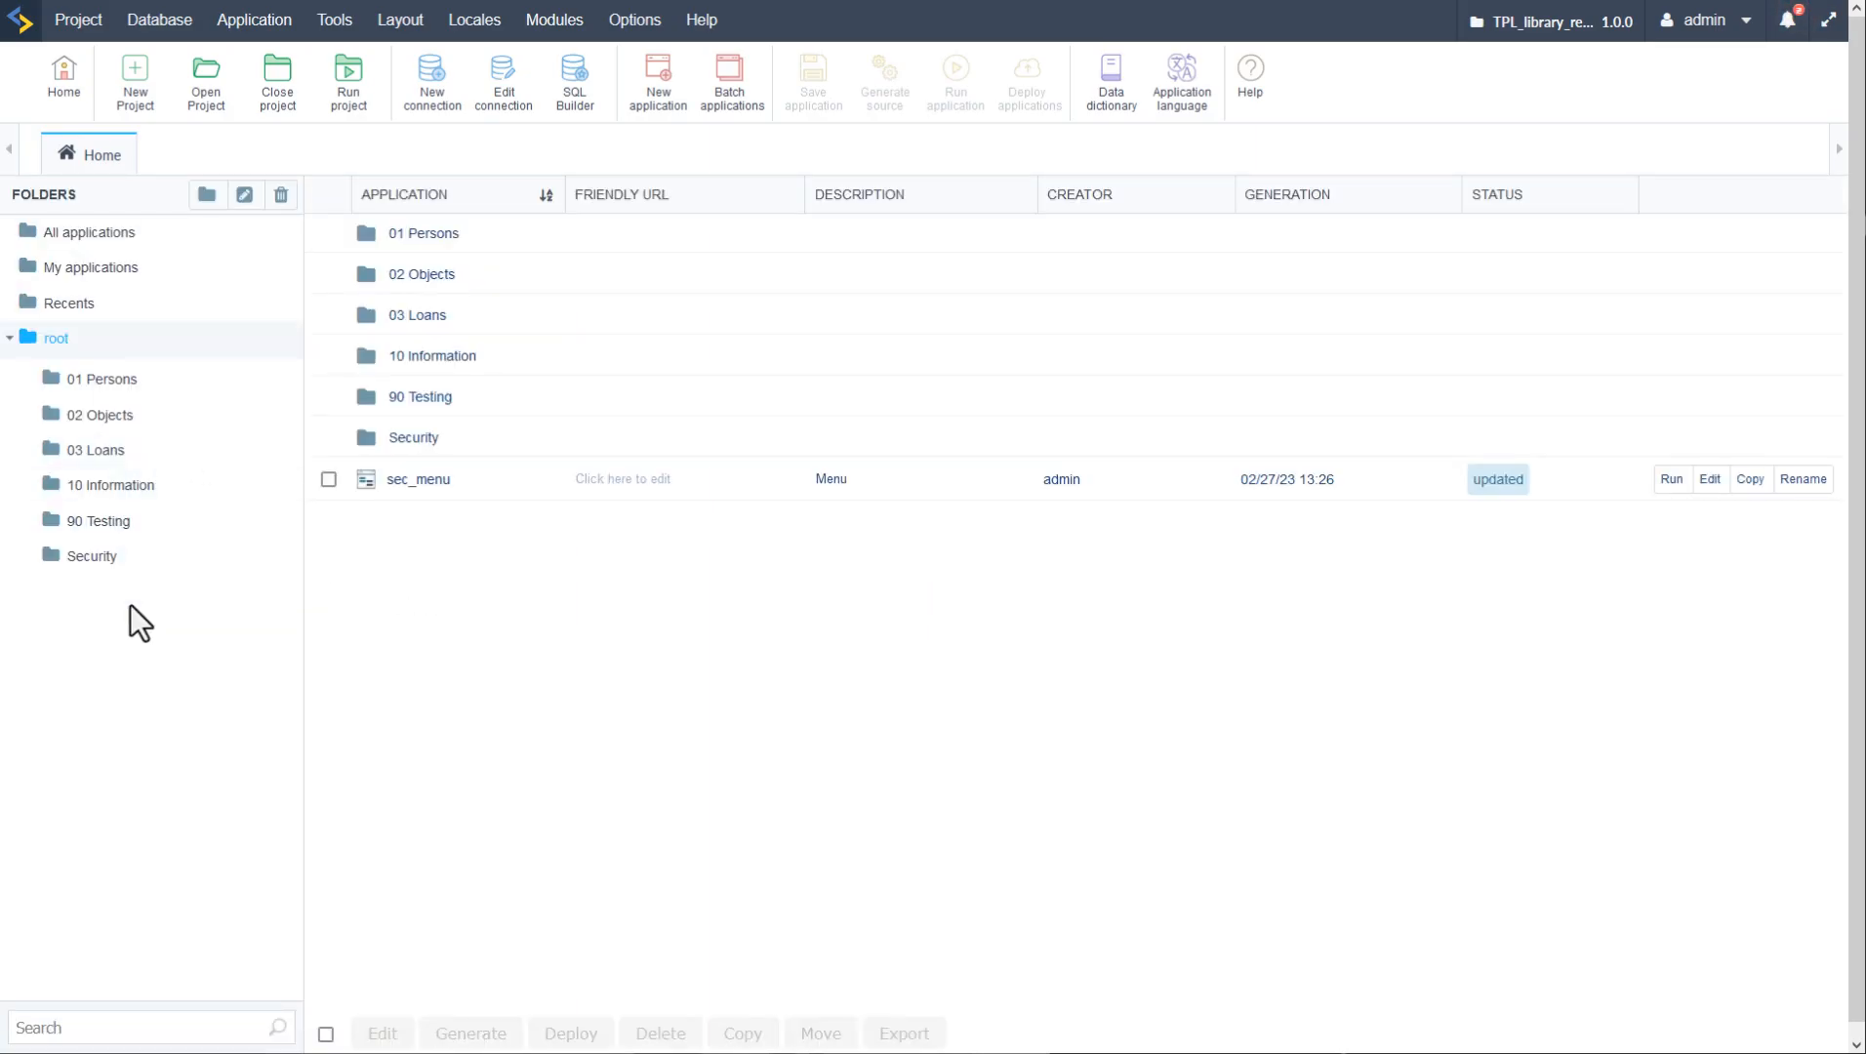
# - Rename the Security folder to '80 Security' and return to the root folder
pyautogui.click(88, 557)
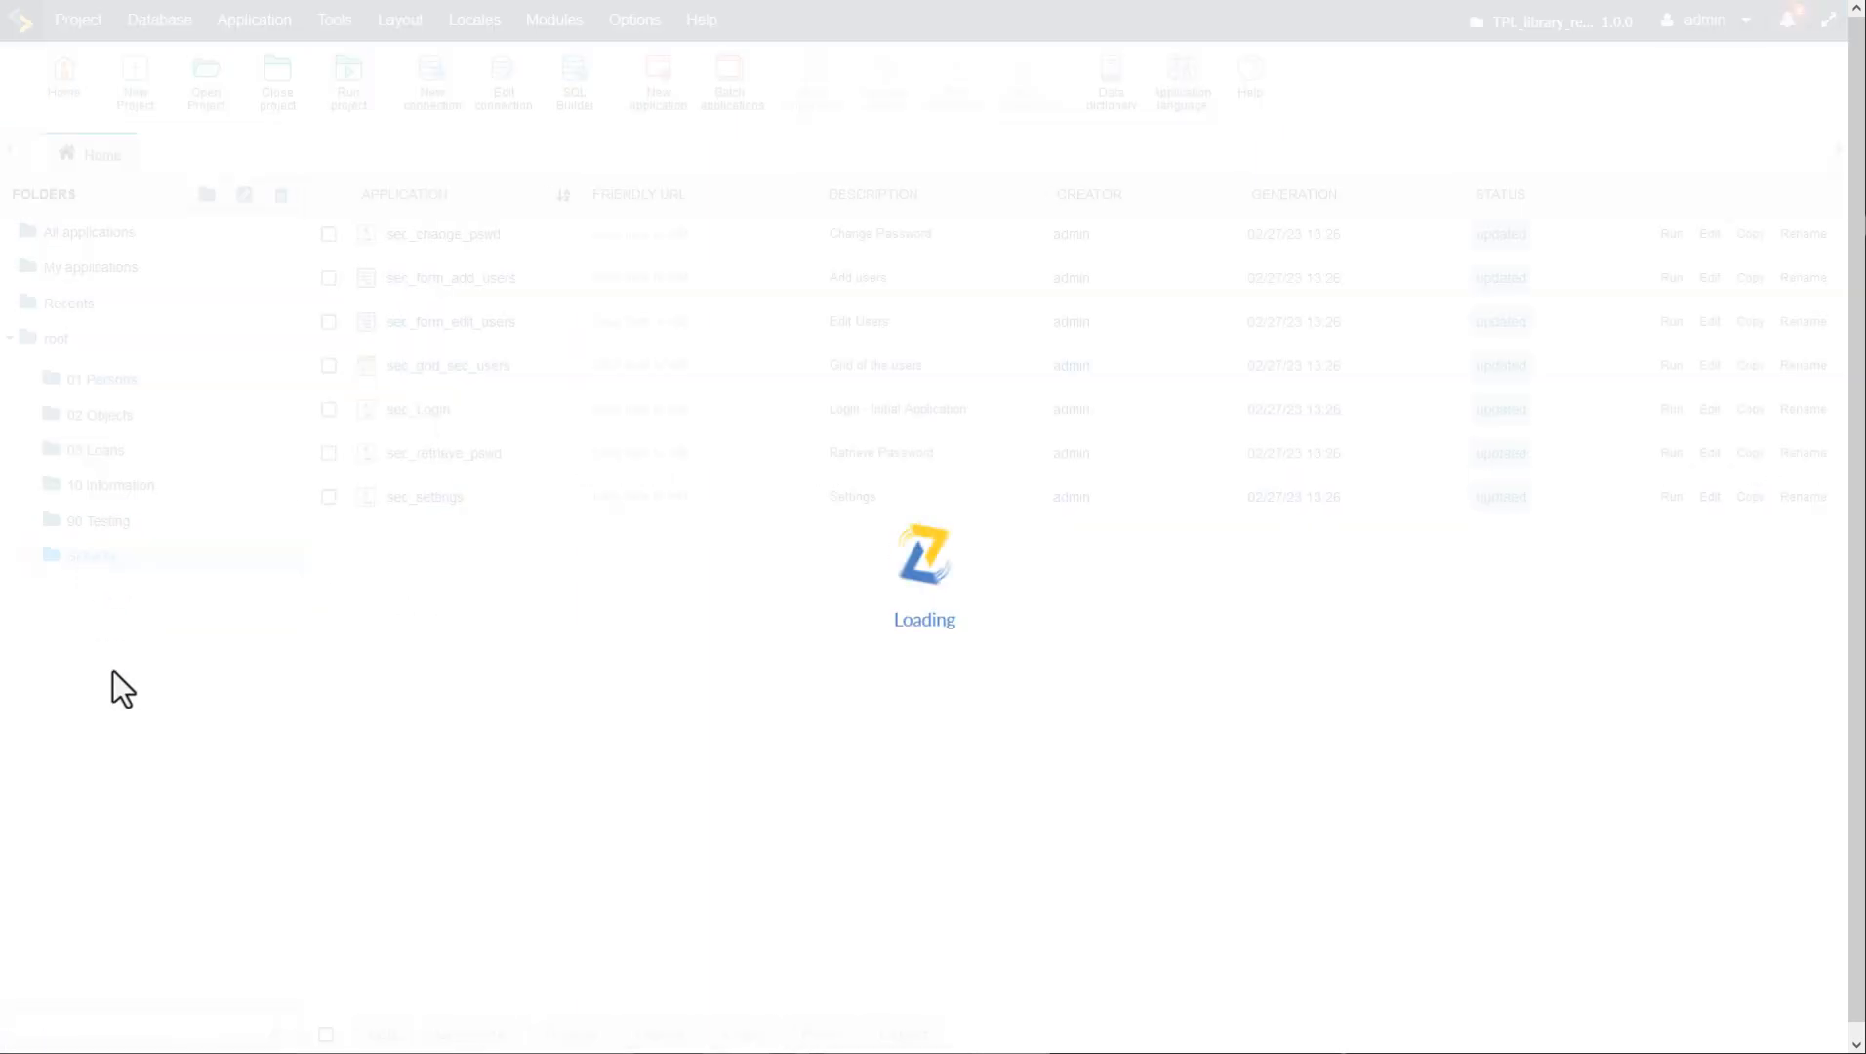
pyautogui.click(245, 195)
pyautogui.click(676, 548)
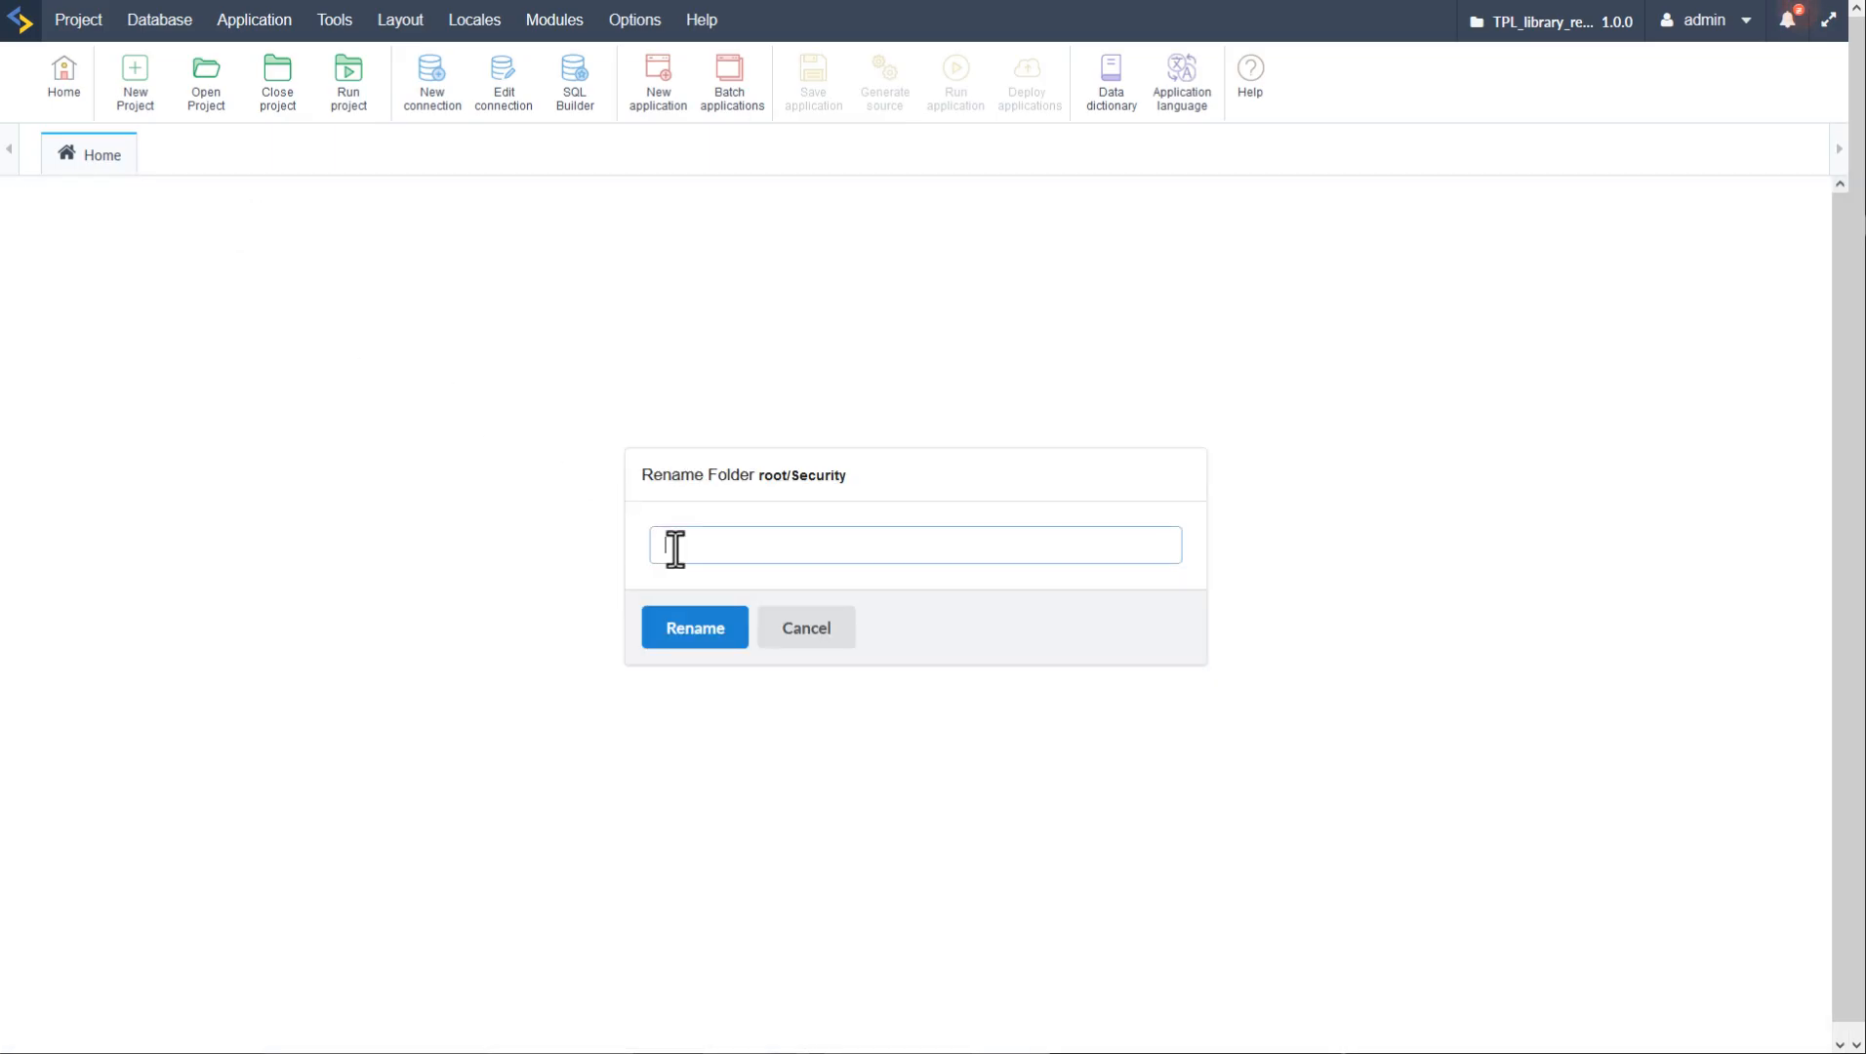
pyautogui.write('80 Security')
pyautogui.click(686, 632)
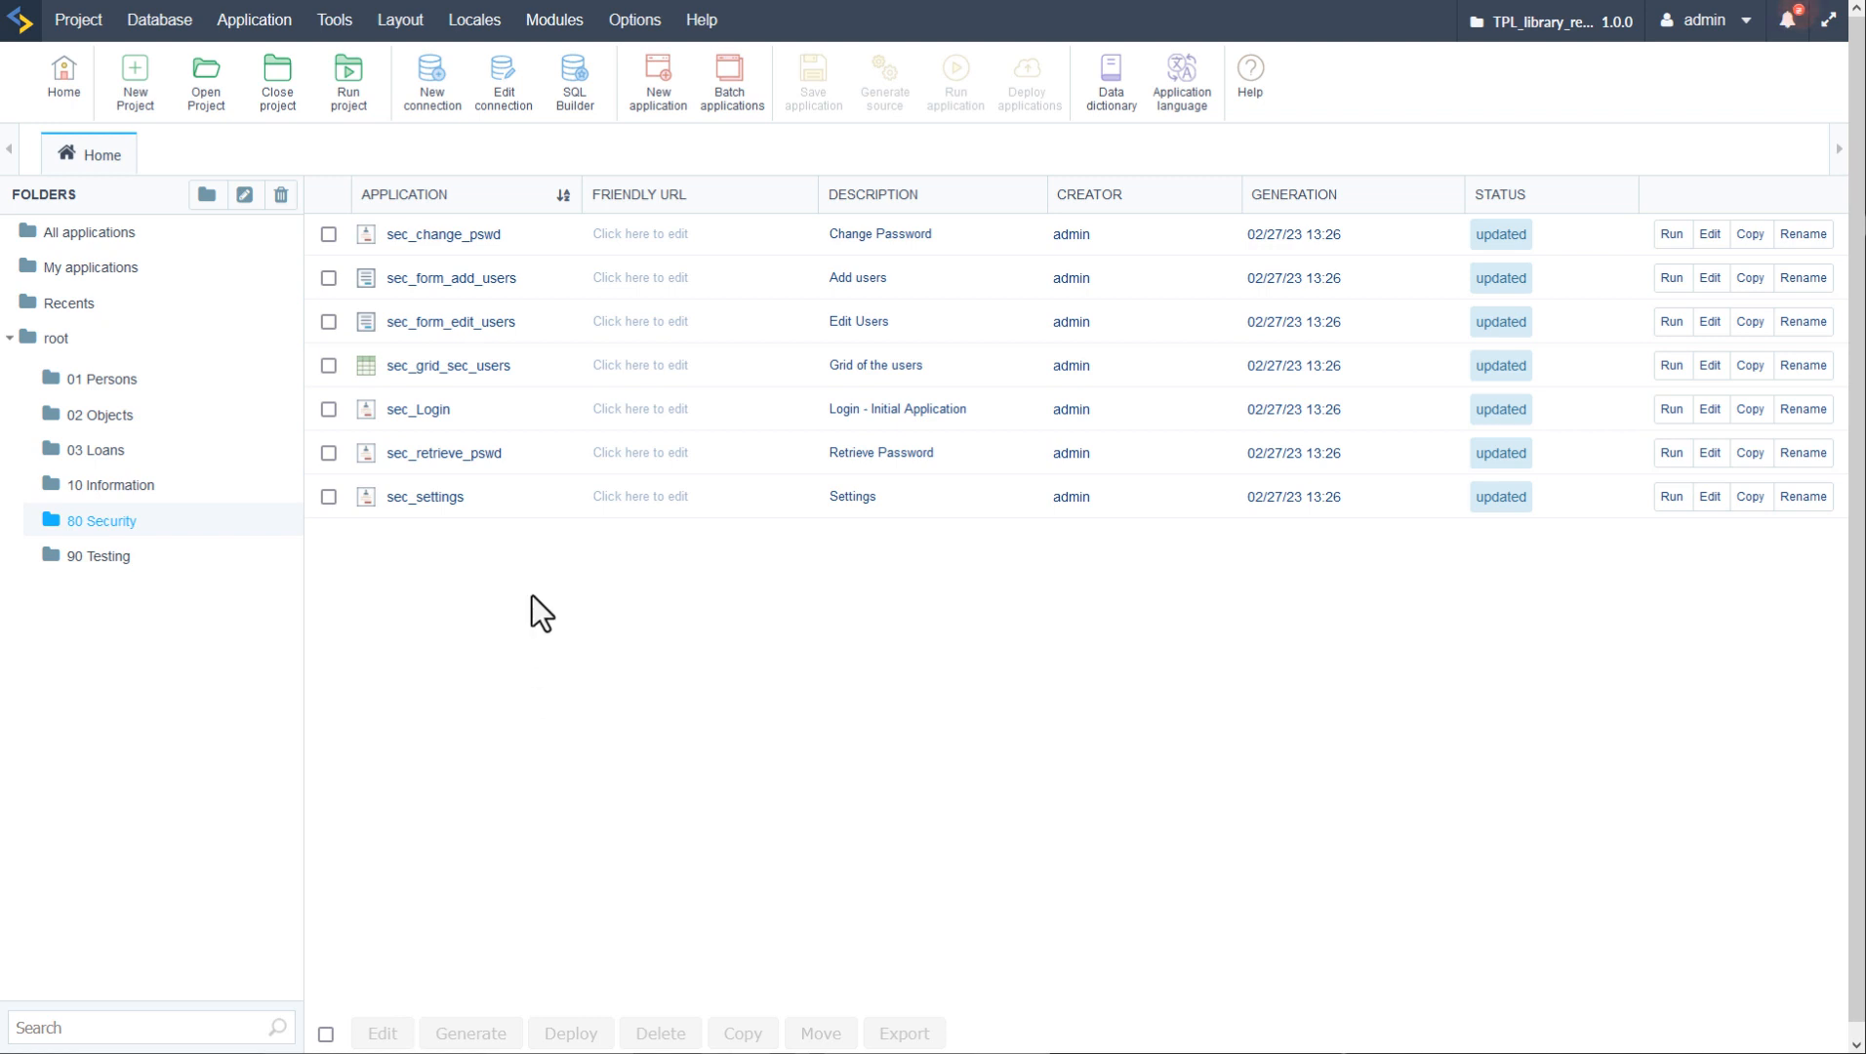
pyautogui.click(54, 342)
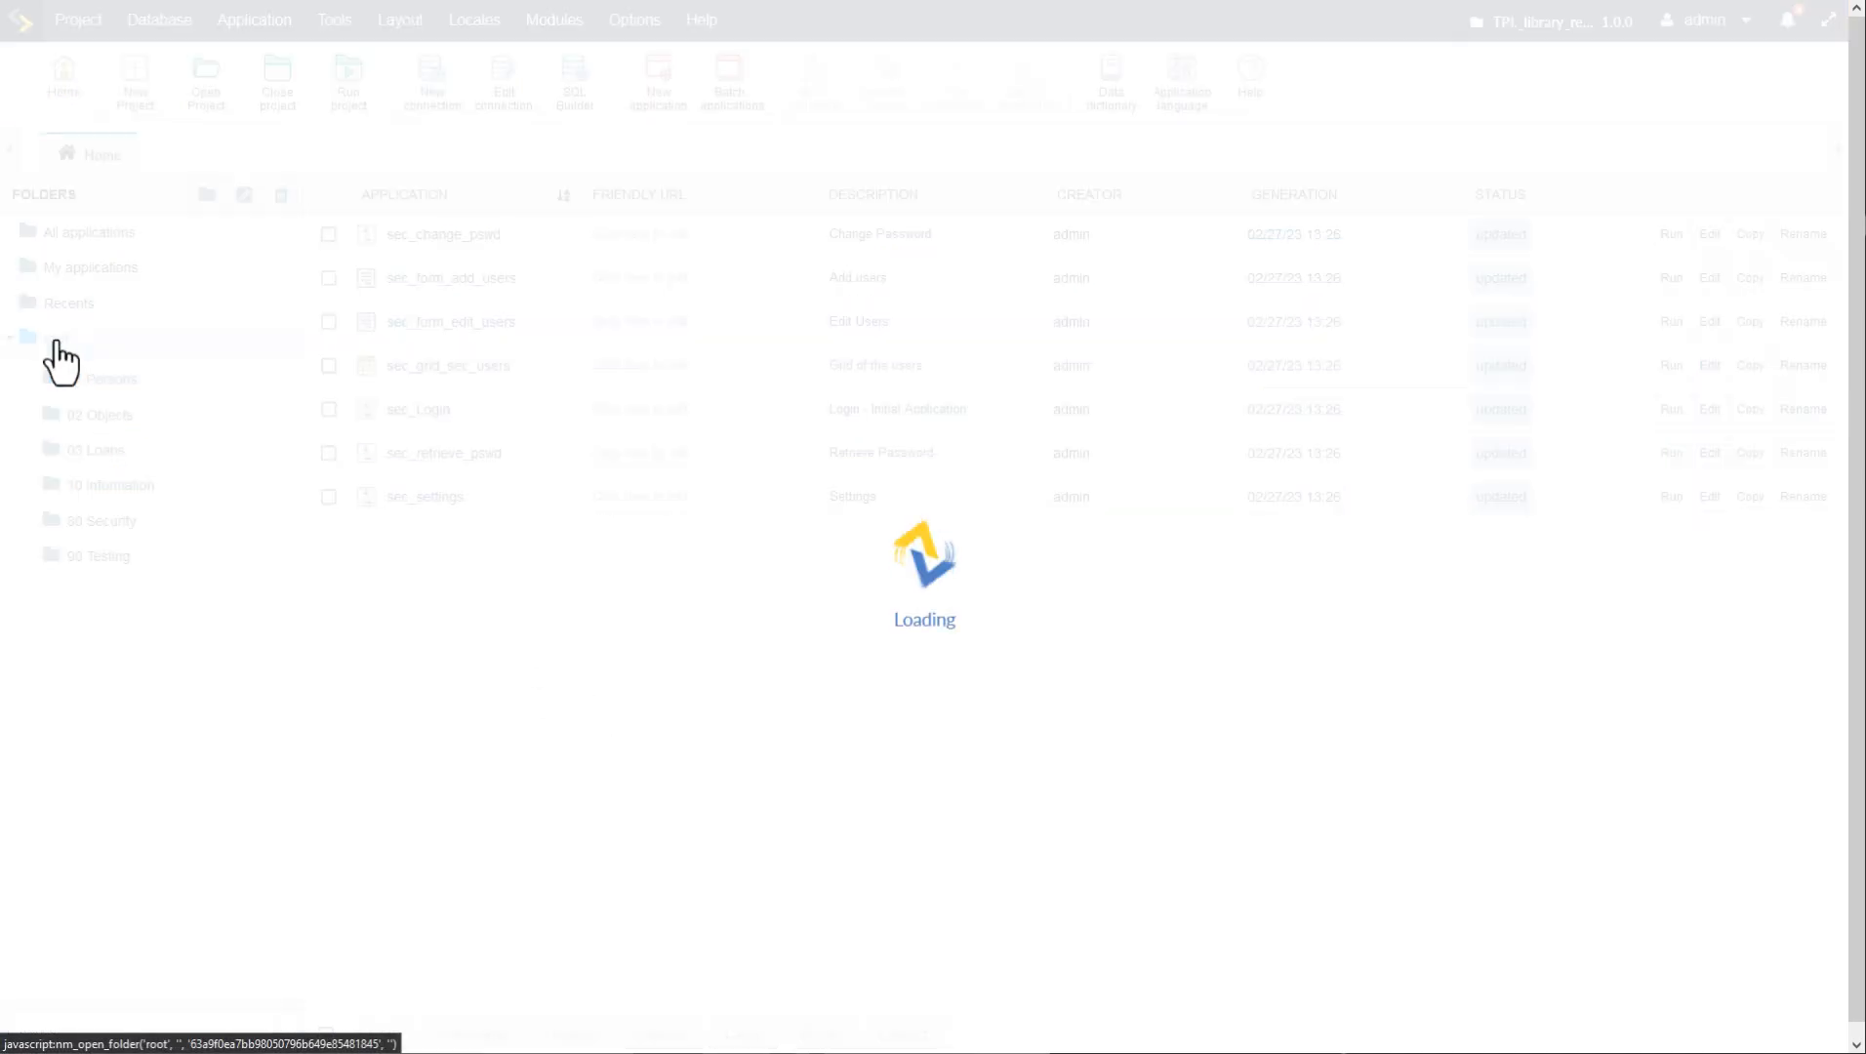